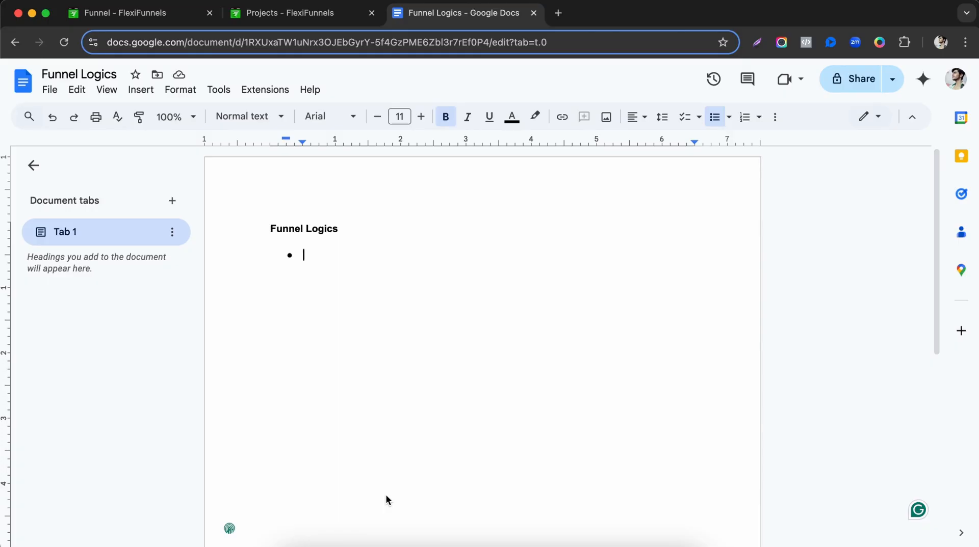
Type the bullets Burger, Coke and French Fries under Funnel Logics.
key("BackSpace")
key("BackSpace")
key("BackSpace")
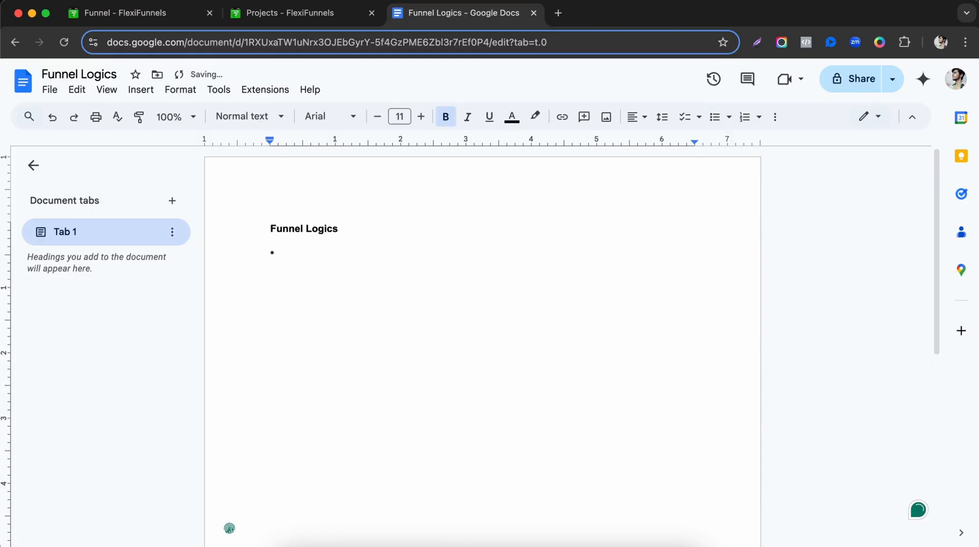
type("* Burger")
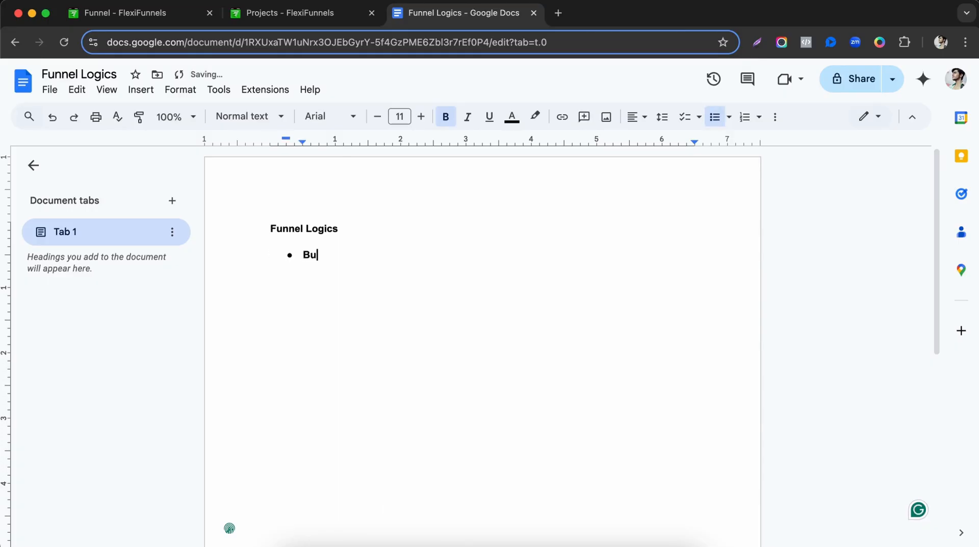
key("alt+shift+Left")
key("super+b")
key("Right")
key("Return")
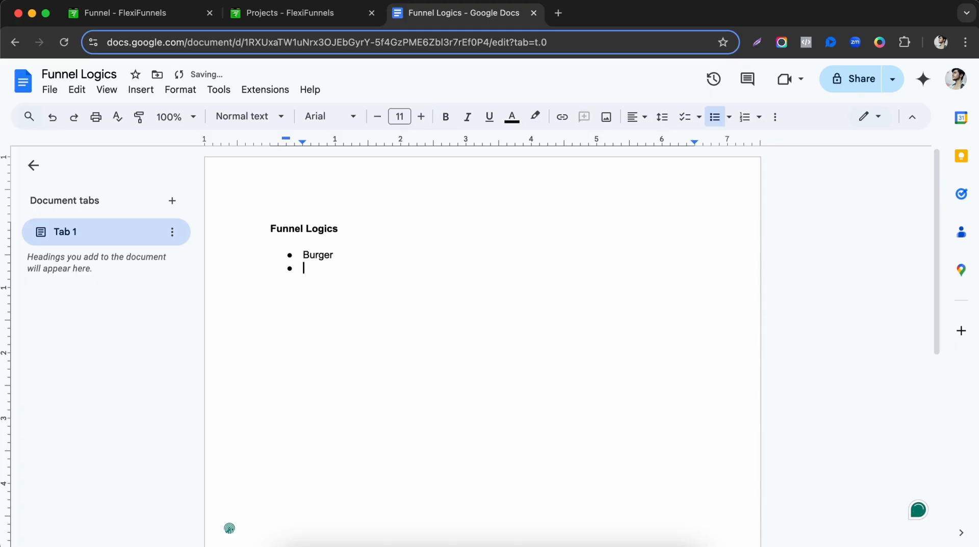
type("Coke")
key("Return")
type("French Fi")
type("re")
key("BackSpace")
key("BackSpace")
key("BackSpace")
type("ries")
Append the bold code ' - M' after Burger.
key("Up")
key("Up")
type("- M")
key("shift+Left")
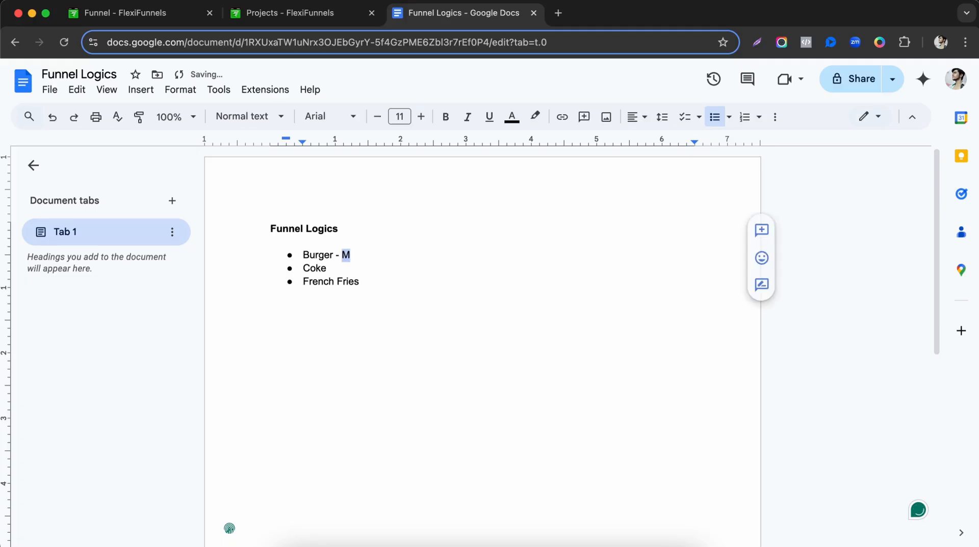
key("ctrl+b")
key("Down")
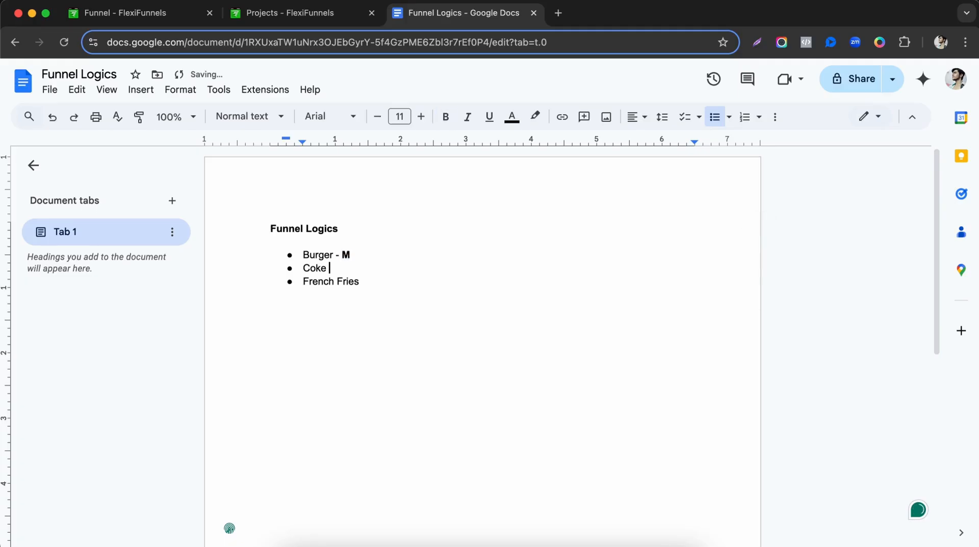
key("Up")
key("Right")
key("Right")
key("Right")
key("Left")
key("Down")
Add bold codes U1 after Coke and ' - U2' after French Fries.
type("U")
key("shift+Left")
key("Right")
type("1")
key("BackSpace")
key("BackSpace")
type("1")
key("Down")
key("End")
type("- U2")
double_click(342, 268)
key("ctrl+b")
double_click(374, 281)
key("ctrl+b")
Rename Coke to Coke L and copy the Coke L - U1 line.
left_click(326, 269)
type("L")
key("Right")
key("Right")
key("Right")
key("shift+super+Right")
key("Right")
key("shift+super+Left")
key("super+c")
key("Right")
Paste it as a new bullet and change it to Coke S - D1.
key("Return")
key("super+v")
key("alt+Left")
key("alt+Left")
key("Left")
key("BackSpace")
type("S")
key("Right")
key("Right")
key("Right")
key("Right")
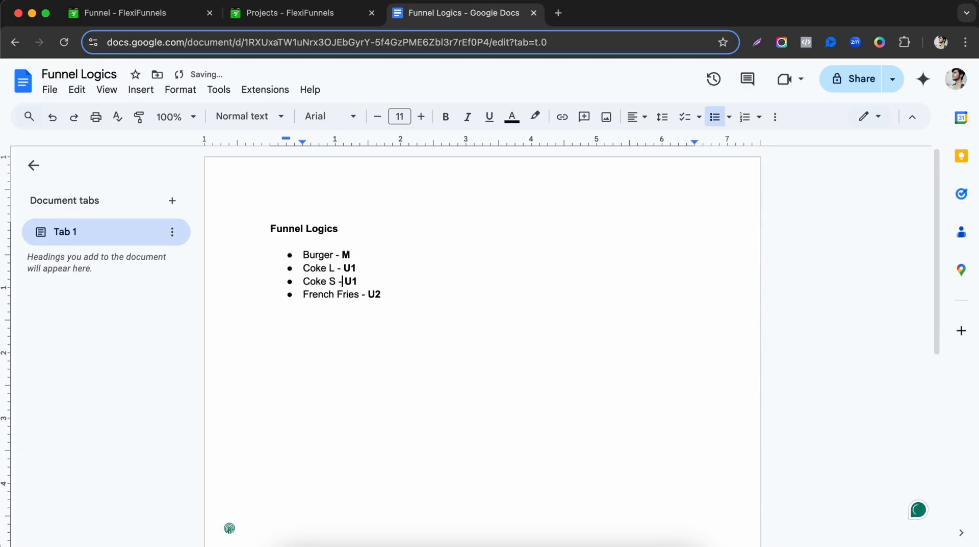
key("BackSpace")
type("D")
Duplicate the French Fries - U2 bullet on a new line below.
key("Down")
key("super+Right")
key("shift+super+Left")
key("super+c")
key("Right")
key("Return")
key("super+v")
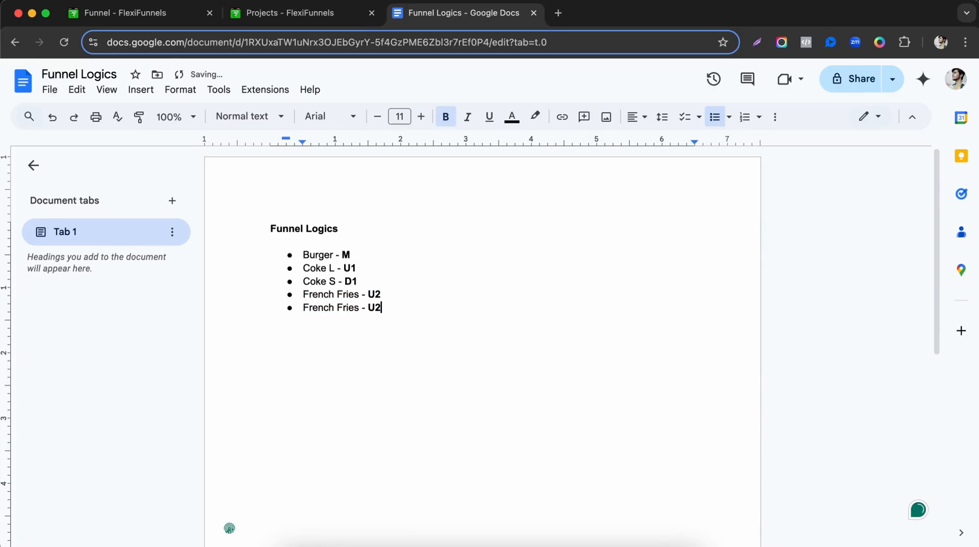
Make the two lines French Fries L - U2 and French Fries S - D2.
left_click(359, 295)
type("L")
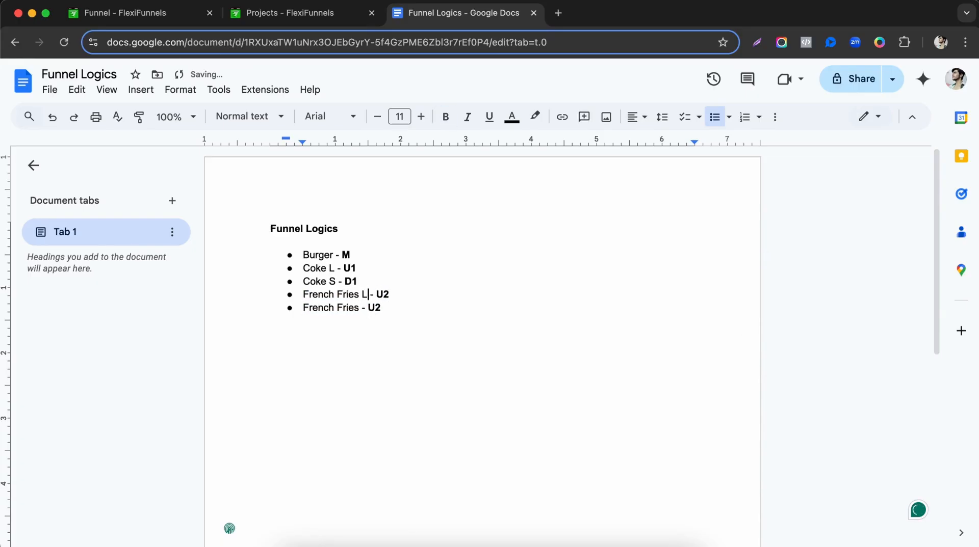
key("Down")
key("Left")
type("S")
key("super+Right")
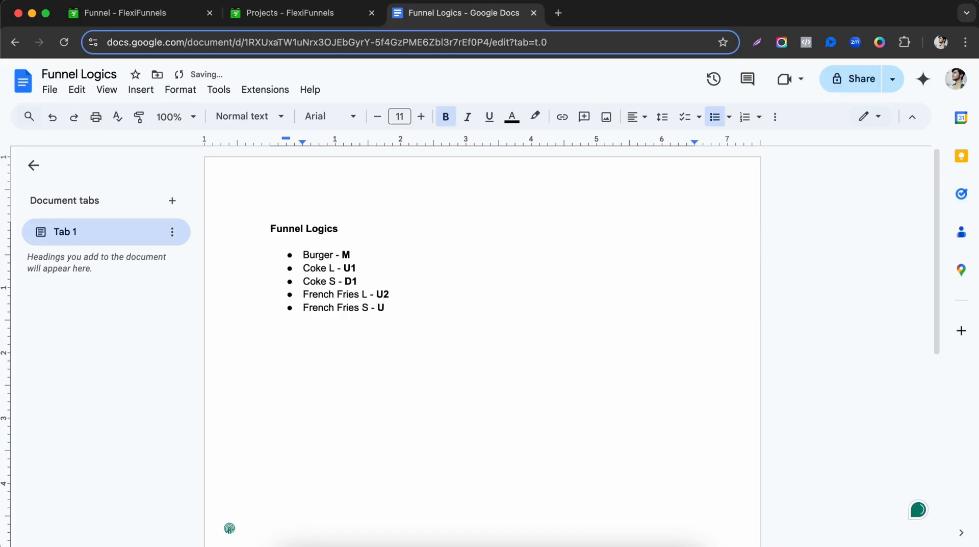
type("D2")
Type 'Funnel is directly proportional to the REVENUE' on a new line under the heading.
left_click(346, 229)
key("Return")
type("Funne")
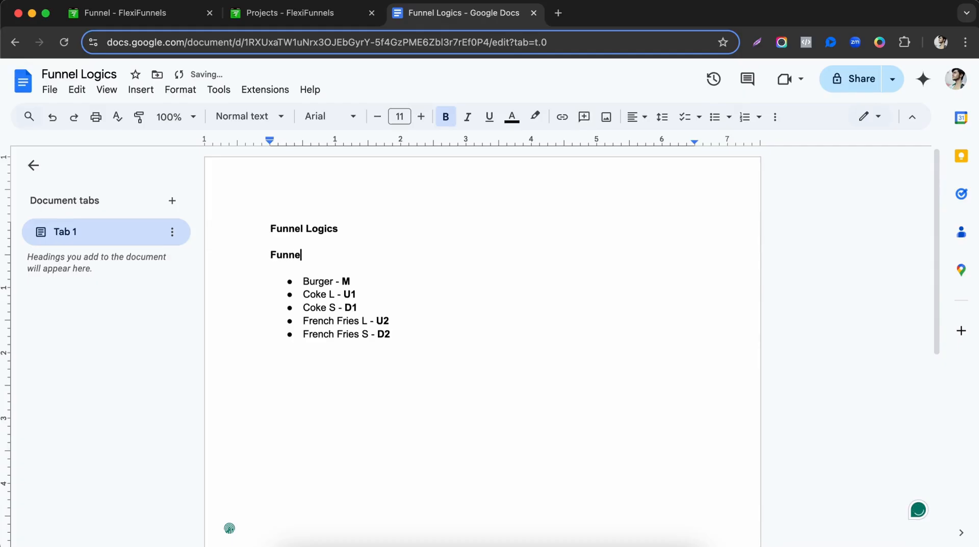
type("l is directly proportion")
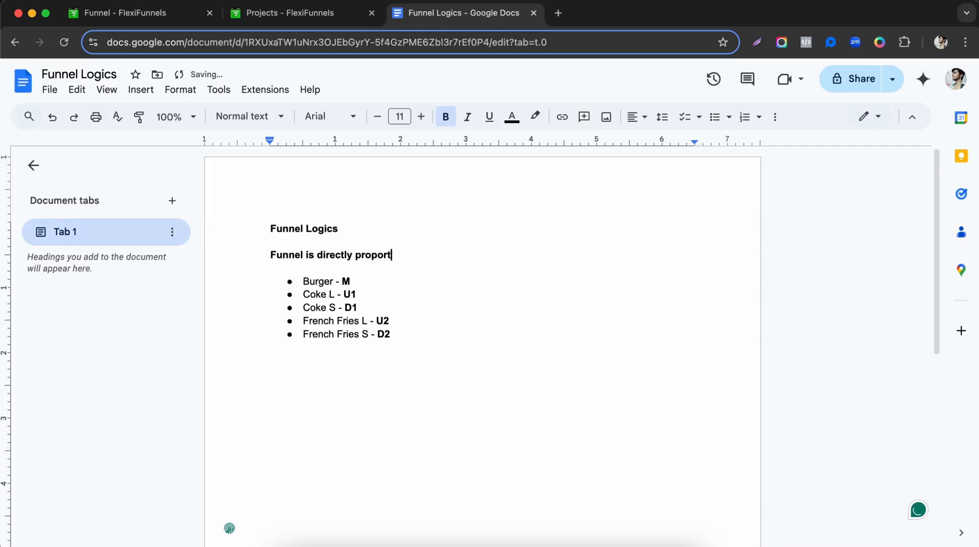
key("BackSpace")
key("BackSpace")
type("ional to the REVENY")
key("BackSpace")
type("UE")
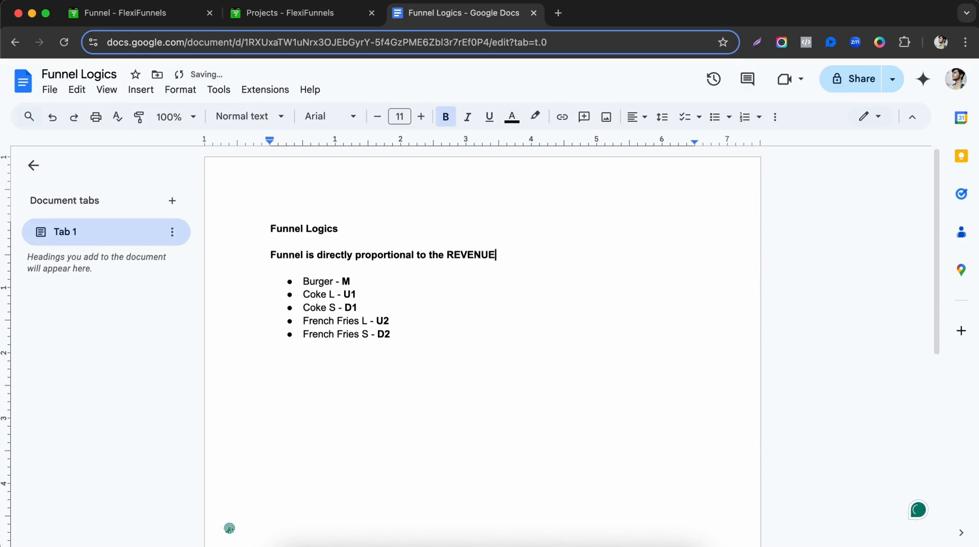
Unbold the sentence and make only REVENUE bold.
key("shift+Home")
key("ctrl+b")
double_click(456, 259)
key("ctrl+b")
left_click_drag(342, 282, 412, 331)
left_click(412, 331)
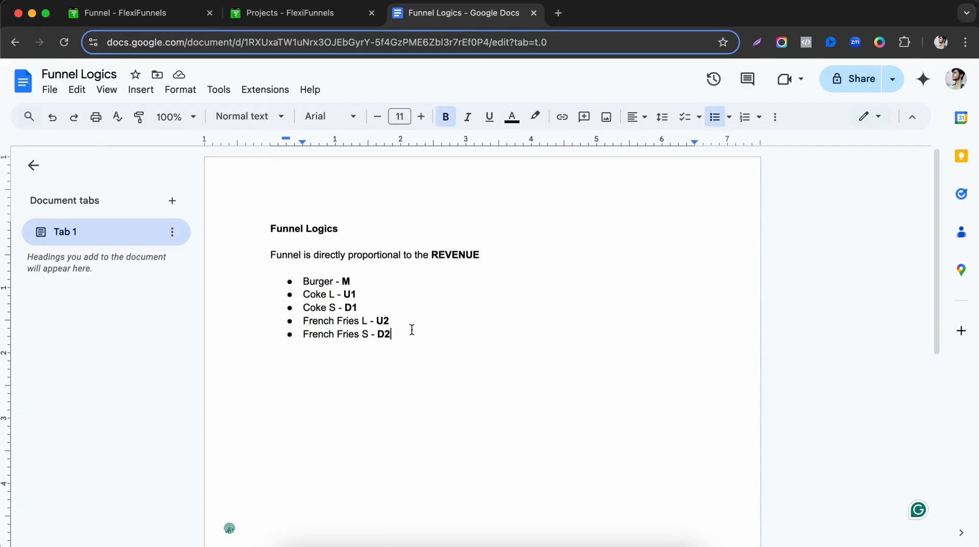
left_click_drag(269, 283, 430, 332)
left_click(437, 344)
Append ' - Burger Funnel/ Sales Funnel' after REVENUE.
left_click(531, 258)
type("- ")
type("B")
key("BackSpace")
type("Bue")
key("BackSpace")
type("rger ")
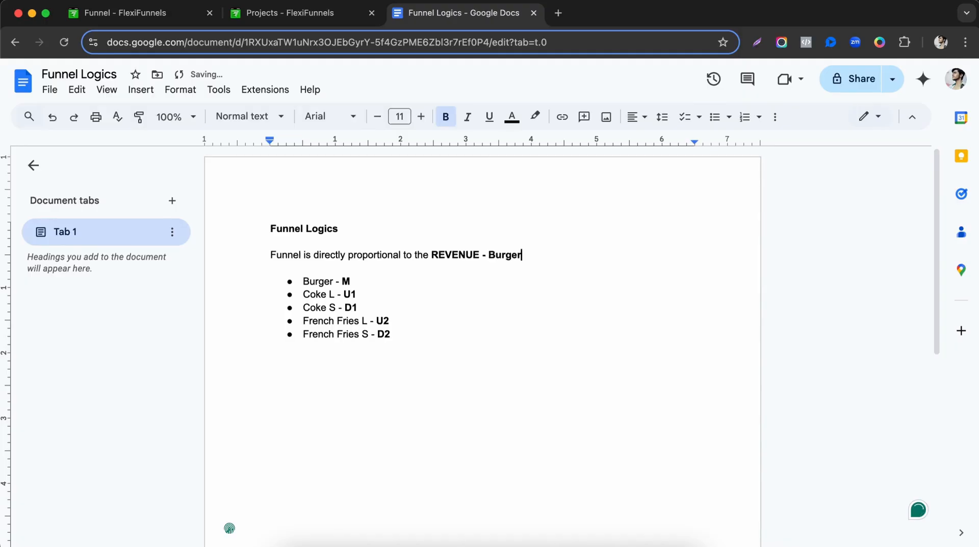
type("Funnel/ Sales Funnel")
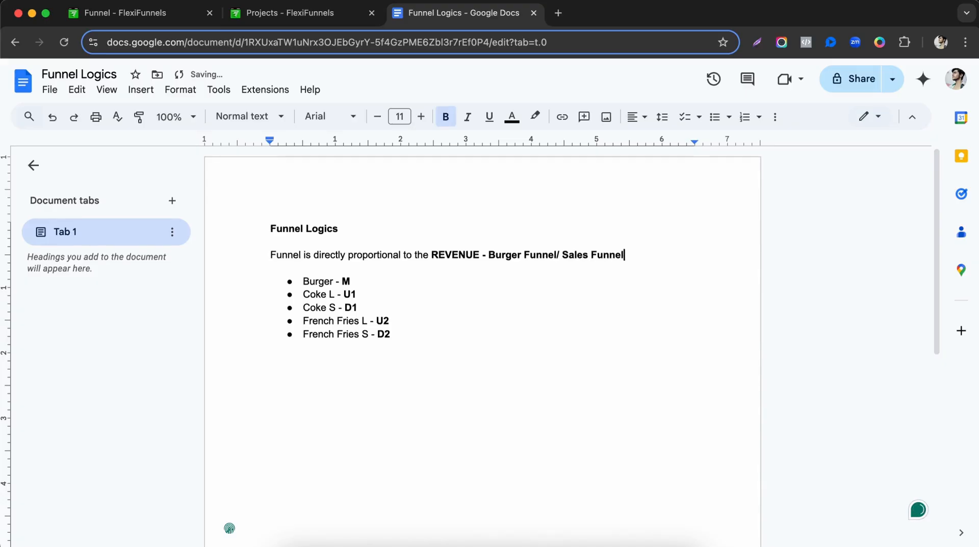
left_click(447, 298)
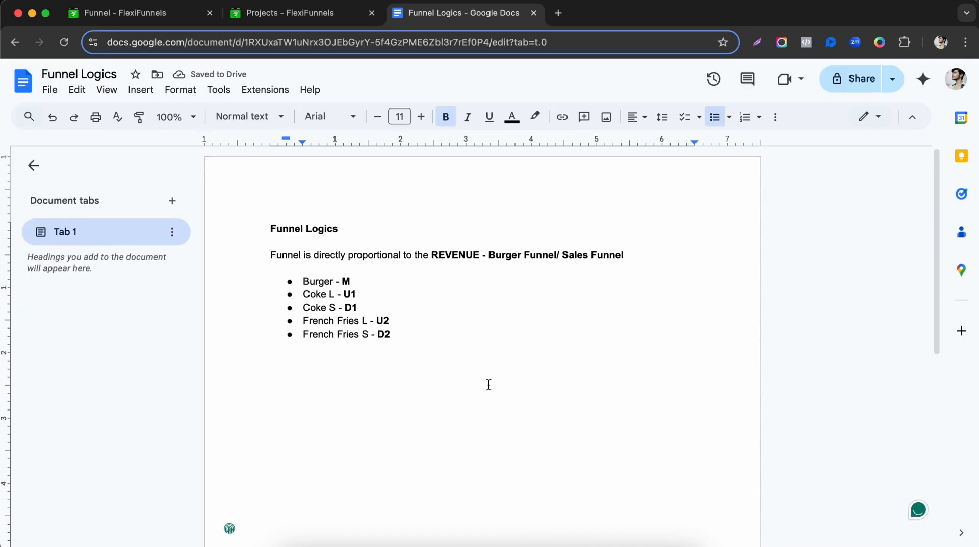
left_click(330, 366)
Add the unbolded line 'Few things we have to make:' below the list.
key("Return")
key("Return")
key("Return")
type("F")
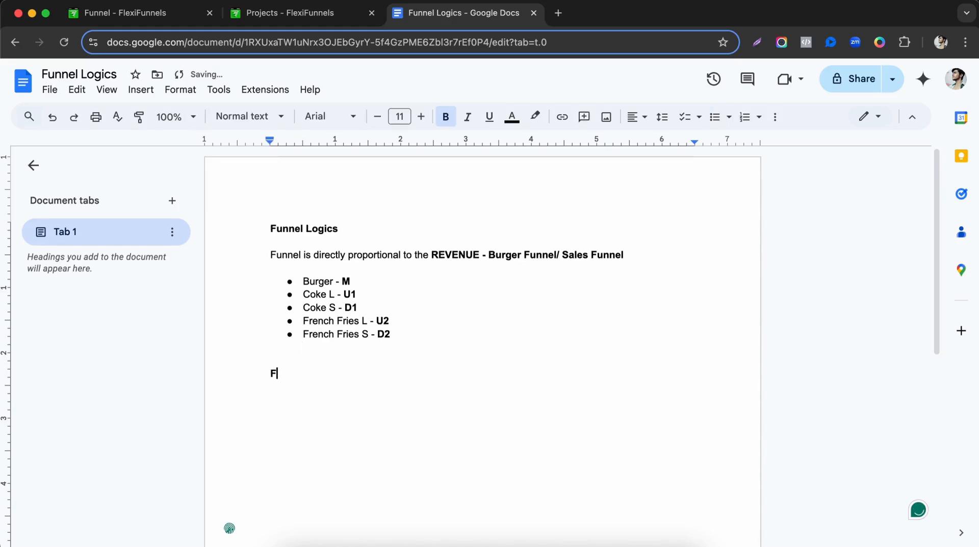
type("ew things we have to make")
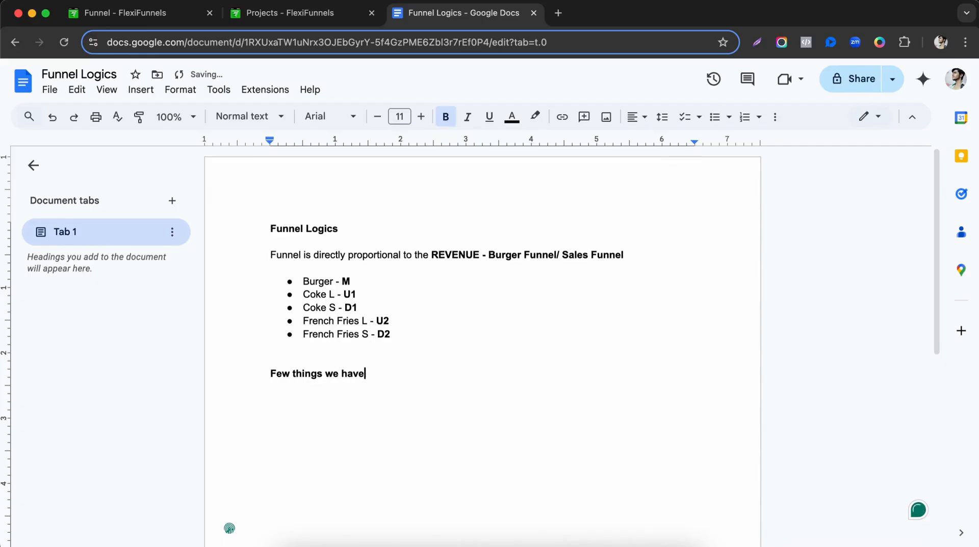
key("shift+Home")
key("ctrl+b")
key("End")
type(":")
Add the bullet 'Landing pages - Sales, Checkout, & Thank you'.
key("Return")
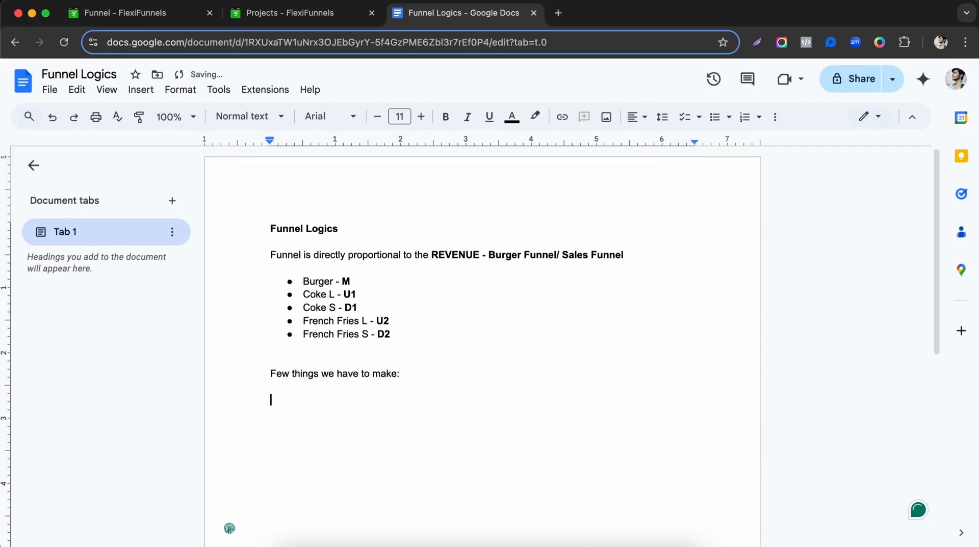
key("ctrl+shift+8")
type("Landing pages -")
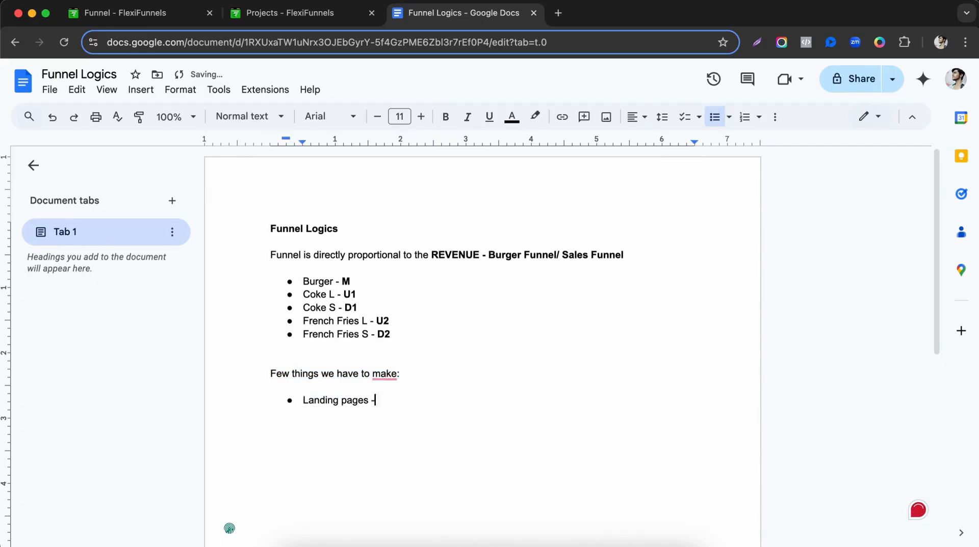
type(" Sales, Checkout")
key("BackSpace")
type(", & Thank you")
Insert '(individual product)' after both Sales and Checkout.
left_click(407, 400)
key("BackSpace")
type("(indi),")
key("Left")
key("Left")
type("indi")
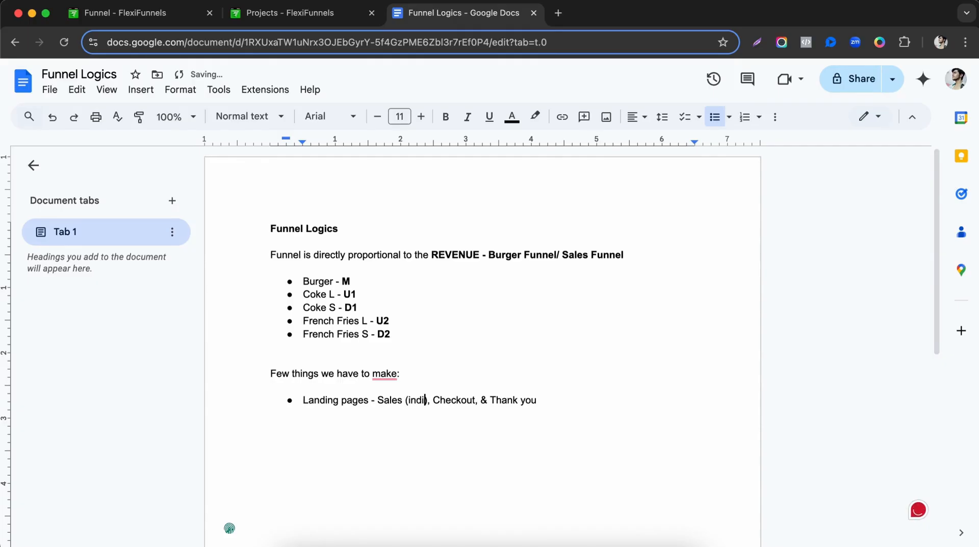
type("vidual prod")
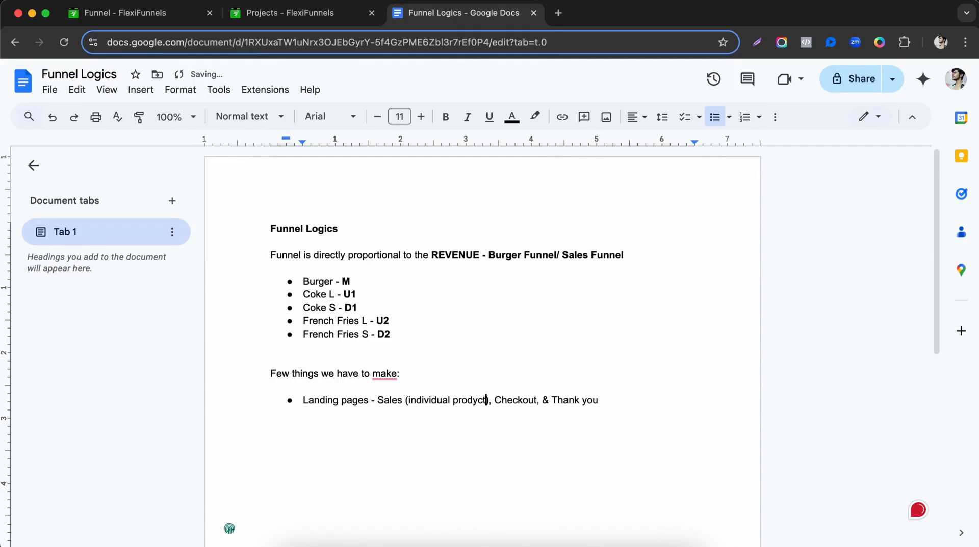
type("uct")
left_click_drag(405, 401, 491, 400)
key("super+c")
left_click(537, 400)
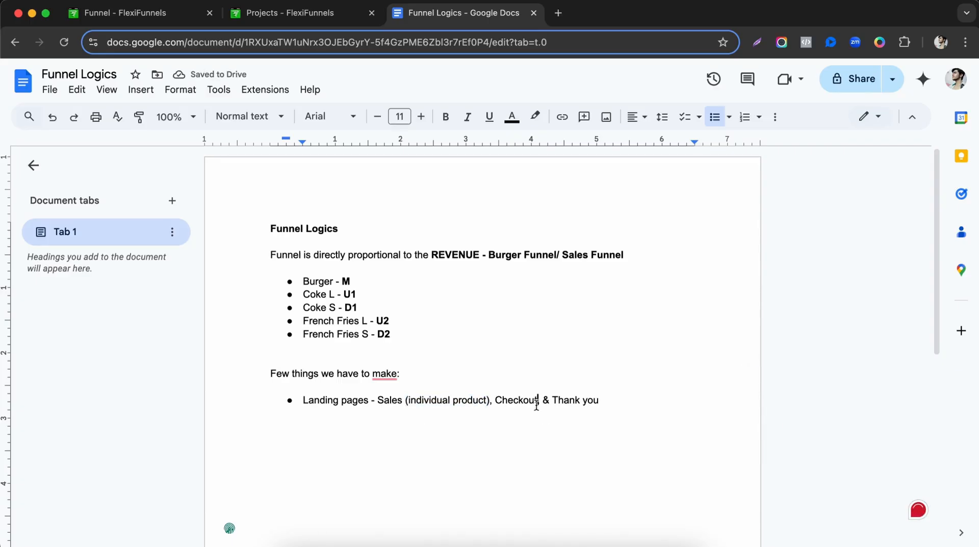
key("super+v")
type(",")
Capitalize 'Thank you' to 'Thank You'.
left_click(687, 401)
key("Left")
key("Left")
key("BackSpace")
type("Y")
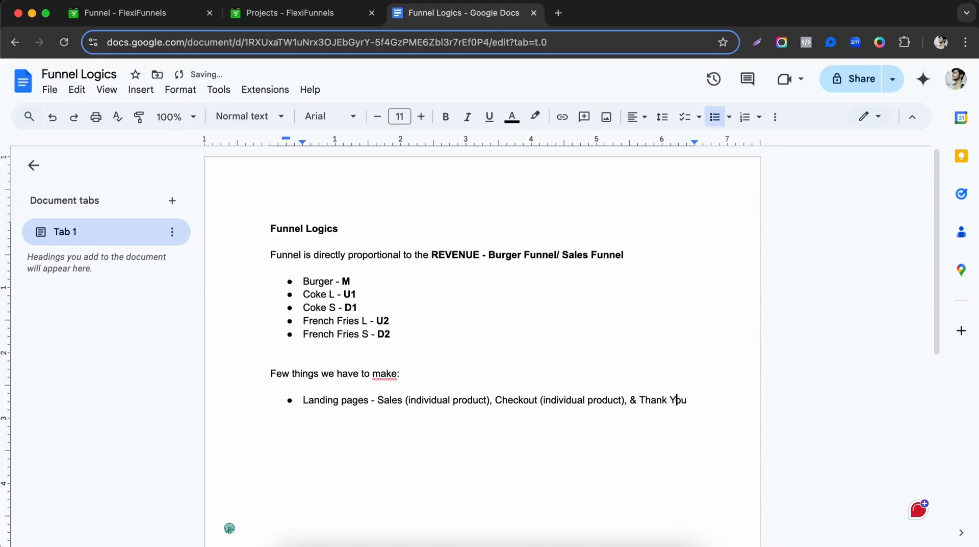
key("Right")
key("Right")
Add the bullet 'Products of all these.', accepting the spelling correction.
key("Return")
type("Products of all the these")
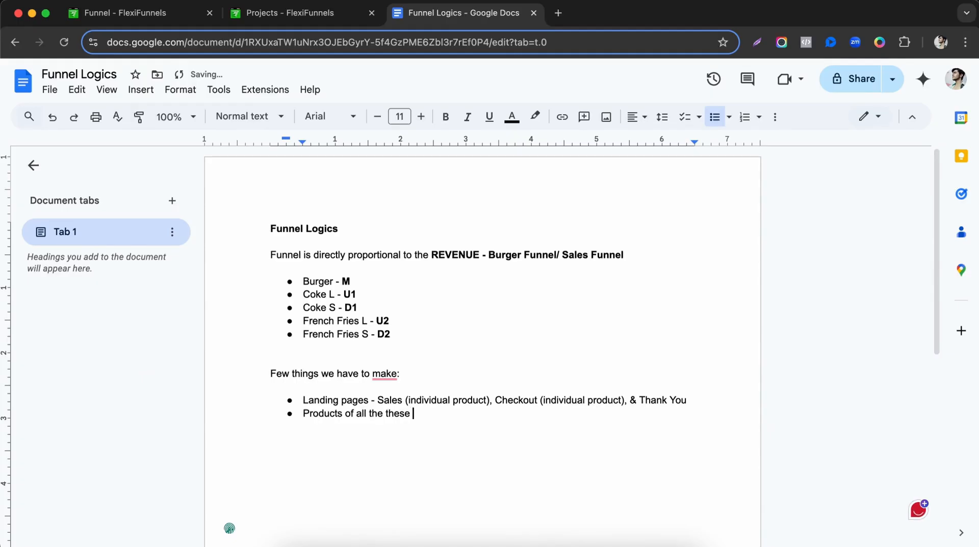
key("BackSpace")
key("BackSpace")
key("BackSpace")
key("BackSpace")
key("BackSpace")
type("hese.")
mouse_move(309, 280)
left_mouse_down()
mouse_move(328, 311)
mouse_move(354, 319)
mouse_move(346, 336)
left_mouse_up()
double_click(473, 476)
left_click(391, 415)
left_click(473, 450)
Add a 'Funnel Logic' bullet about setting up how the entire funnel will work.
key("Return")
type("Funnel Logic - Set up a logic the")
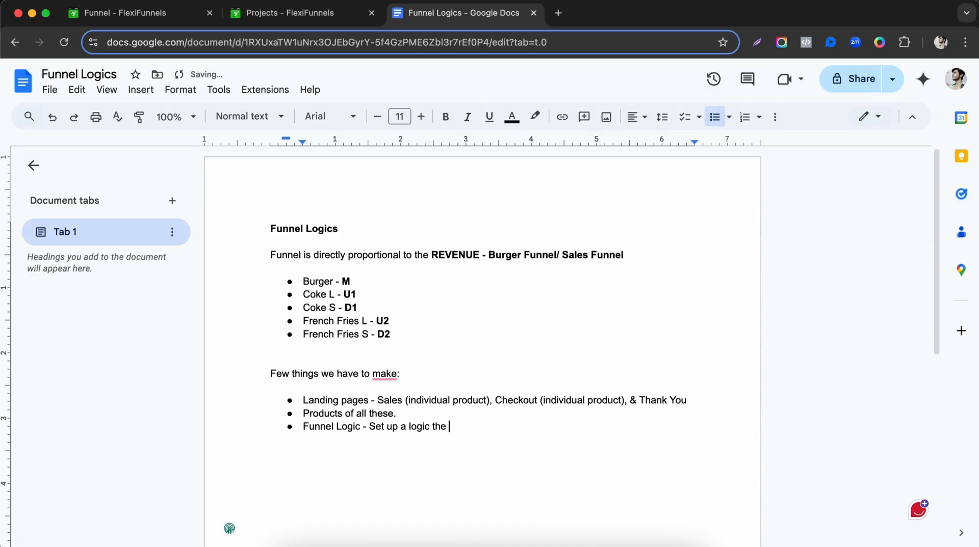
key("BackSpace")
key("BackSpace")
key("BackSpace")
key("BackSpace")
type("\"how\" to entire funnel will work.")
key("Return")
key("Return")
key("Return")
scroll(407, 363, "down", 2)
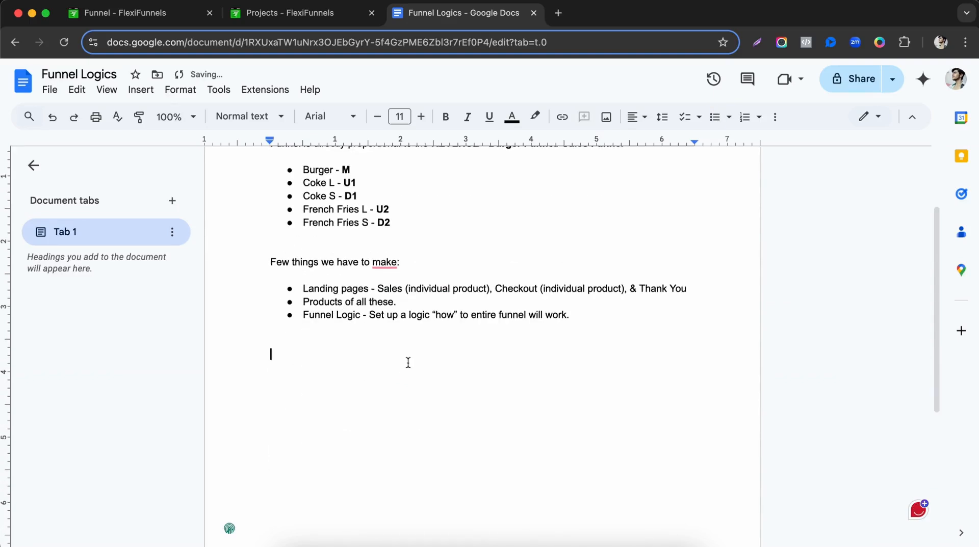
Replace 'Bunny' with a bold 'M' and type 'M -> Purchase ->'.
scroll(408, 363, "up", 1)
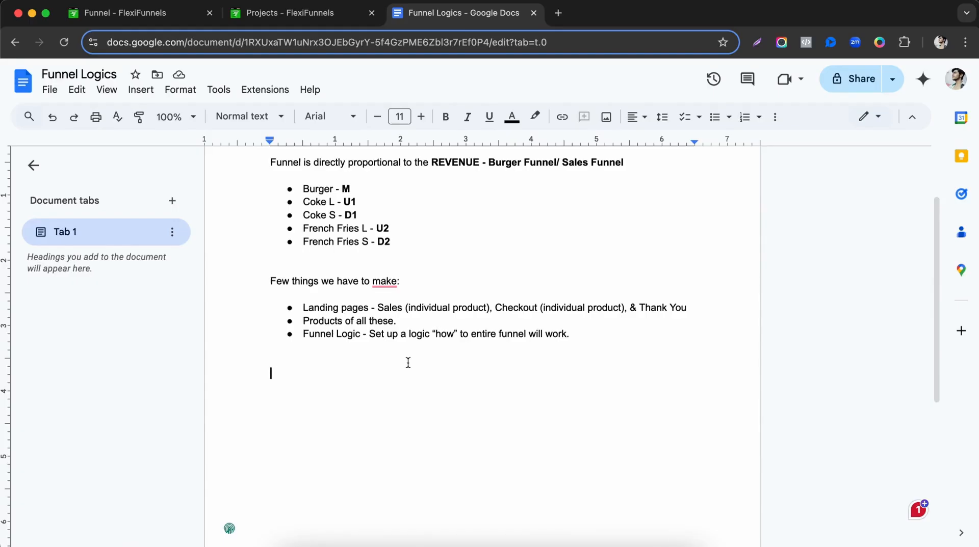
type("Bunny")
key("BackSpace")
key("BackSpace")
key("BackSpace")
key("BackSpace")
key("BackSpace")
type("M")
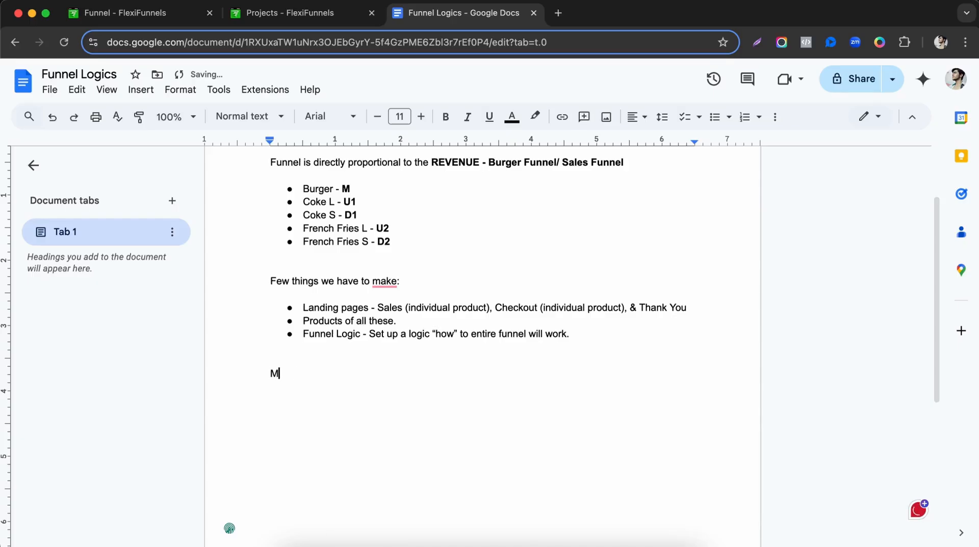
key("shift+Left")
key("ctrl+b")
key("Right")
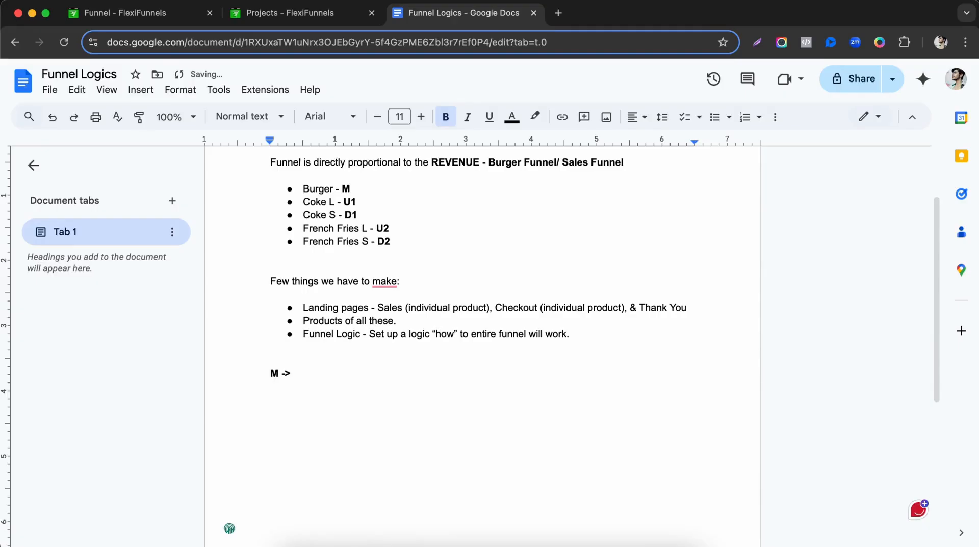
type("-> Purchase ->")
Correct the first line to 'M -> Purchased -> U1', matching the Coke L code.
left_click_drag(343, 201, 366, 201)
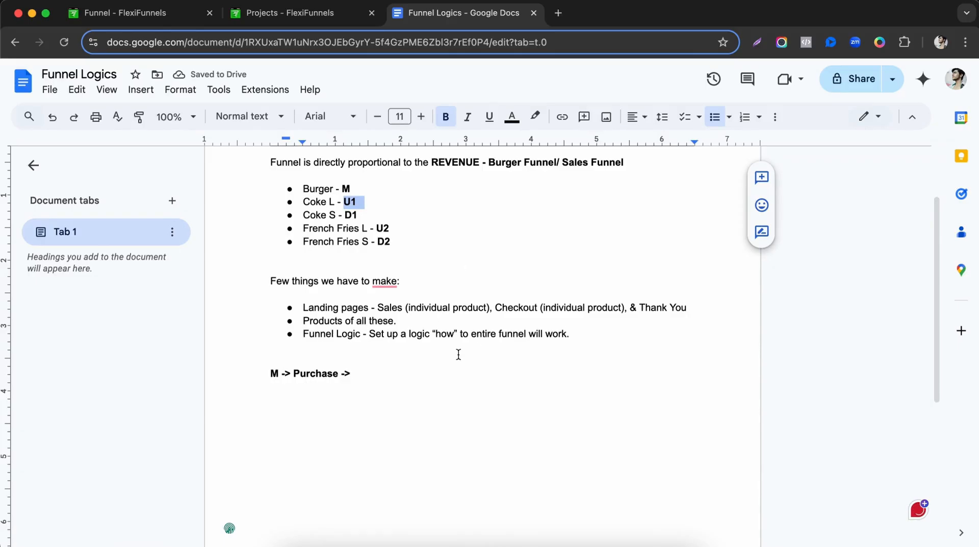
left_click(384, 377)
left_click(360, 203)
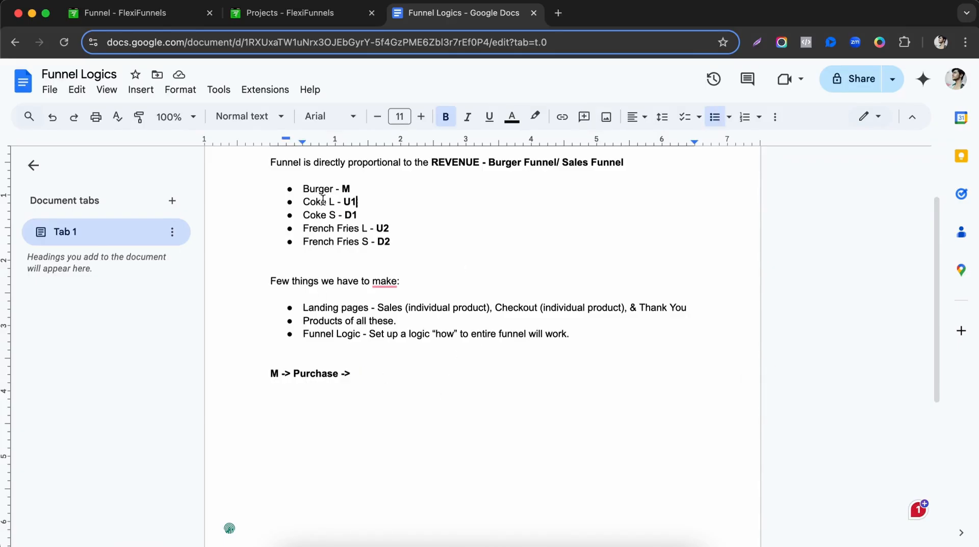
left_click_drag(327, 202, 336, 202)
double_click(398, 376)
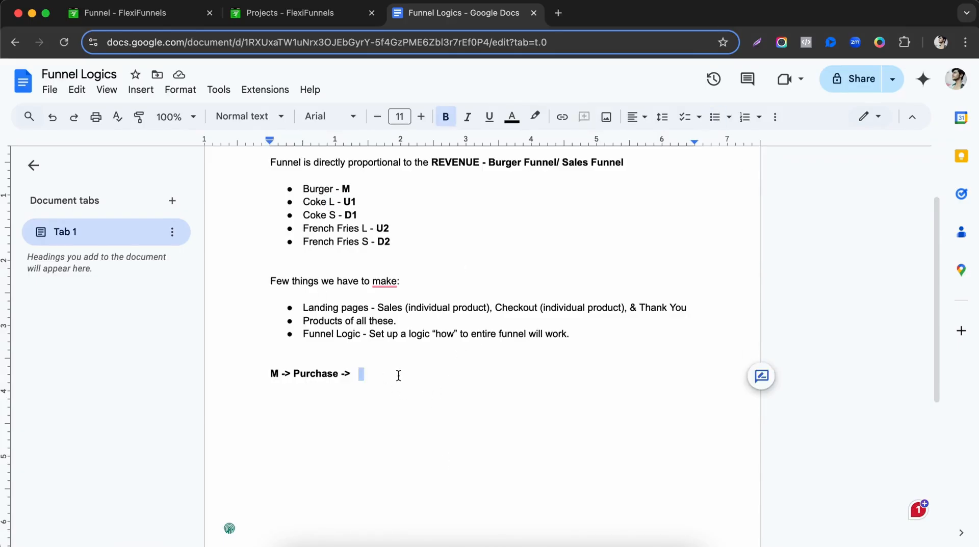
left_click(357, 364)
double_click(276, 374)
left_click(352, 374)
key("Left")
key("Left")
key("Left")
type("d")
type("U")
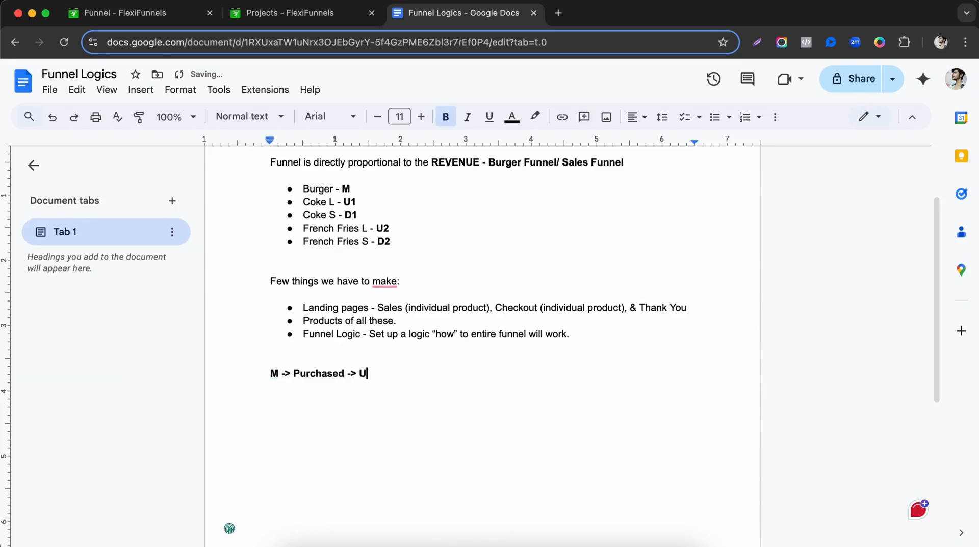
type("1")
Start two new logic lines, each beginning with 'U1 ->'.
key("Return")
type("U1 ->")
key("Return")
type("U1")
key("BackSpace")
key("BackSpace")
type("U1 ->")
key("BackSpace")
type(">")
key("Up")
Complete them as 'U1 -> Purchased ->' and 'U1 -> Not Purchased ->' by reusing the copied 'Purchased'.
double_click(320, 376)
key("super+c")
left_click(325, 388)
key("super+v")
left_click(327, 403)
type("No")
key("super+v")
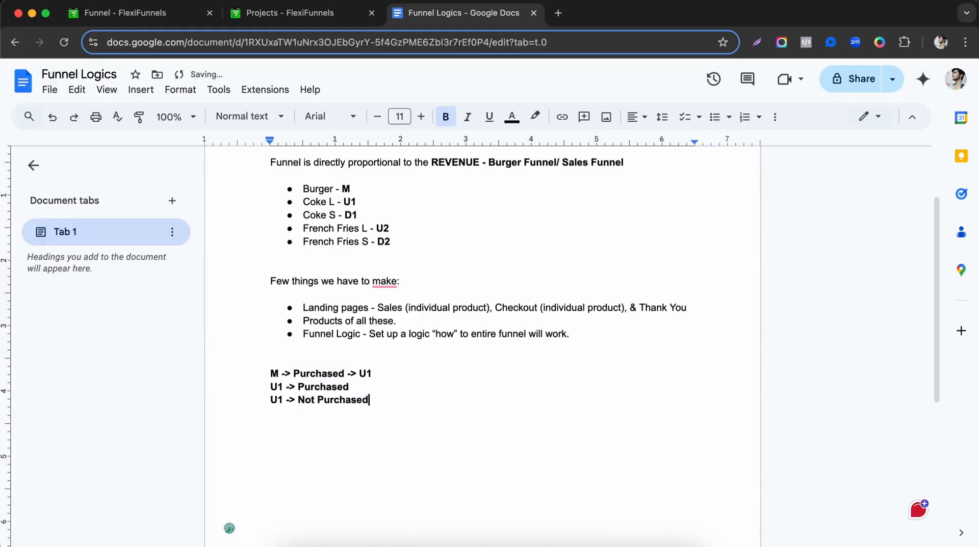
type(">")
type(" ->")
End the 'U1 -> Purchased ->' line with U2.
left_click_drag(270, 388, 284, 388)
left_click(314, 263)
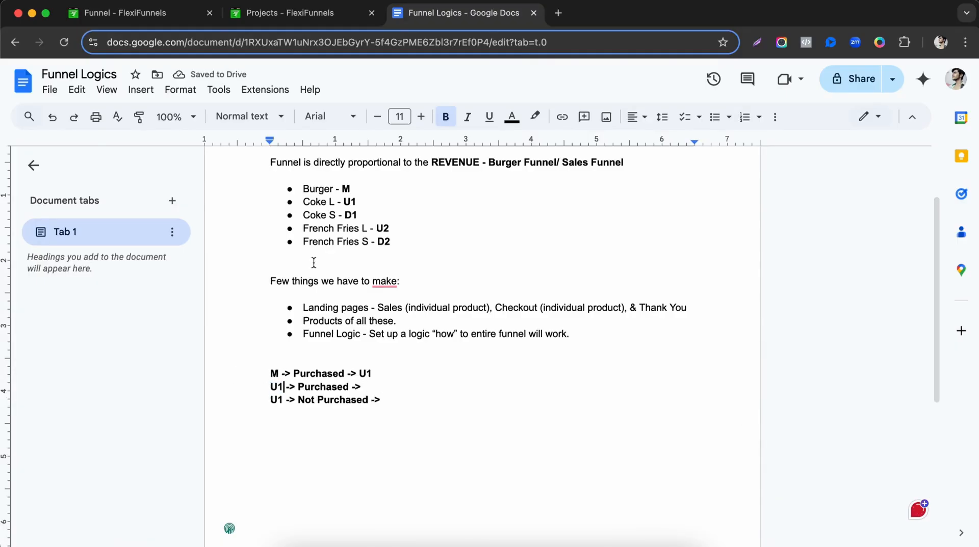
left_click_drag(341, 202, 359, 202)
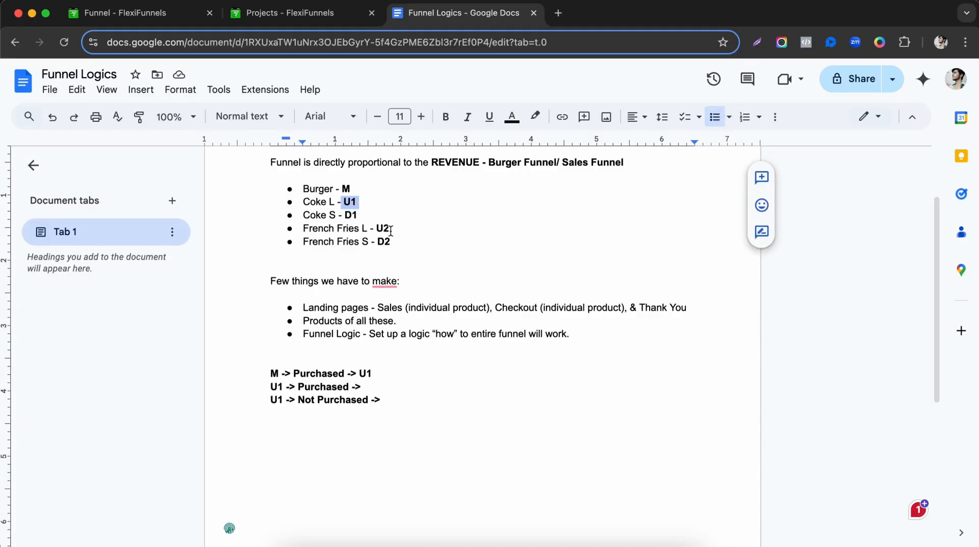
left_click(403, 387)
left_click_drag(345, 215, 374, 202)
left_click(397, 381)
type("U@")
key("BackSpace")
type("2")
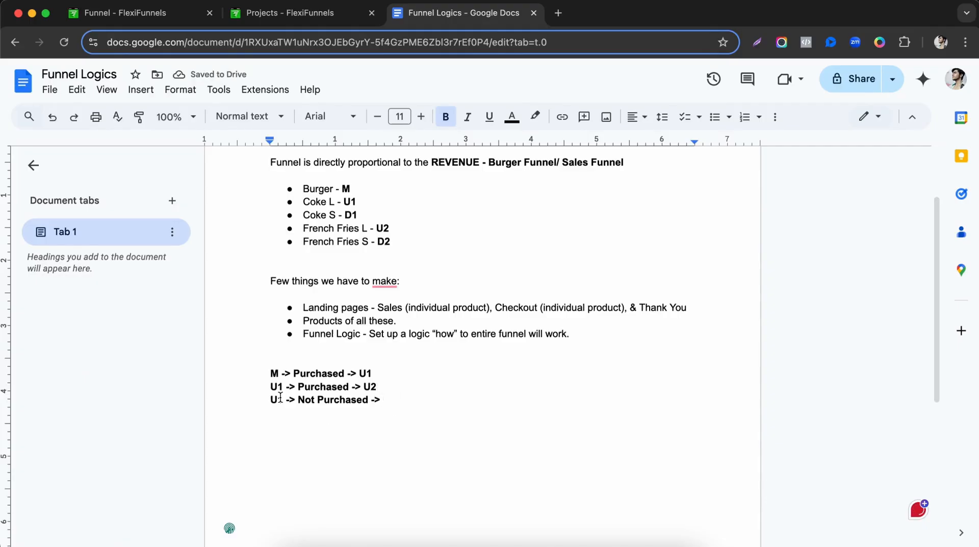
End the 'U1 -> Not Purchased ->' line with D1, the Coke S code.
double_click(348, 204)
left_click(363, 217)
left_click_drag(363, 216, 383, 204)
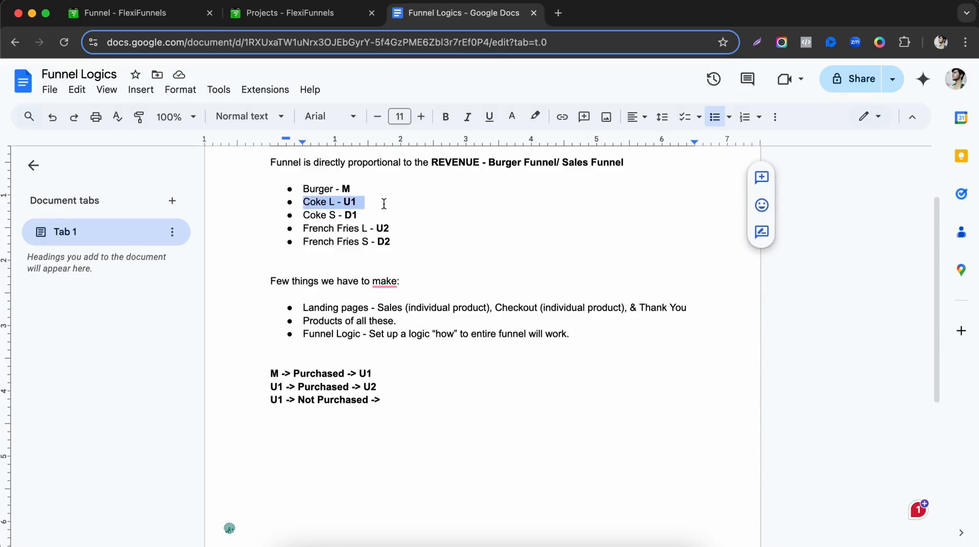
left_click(366, 221)
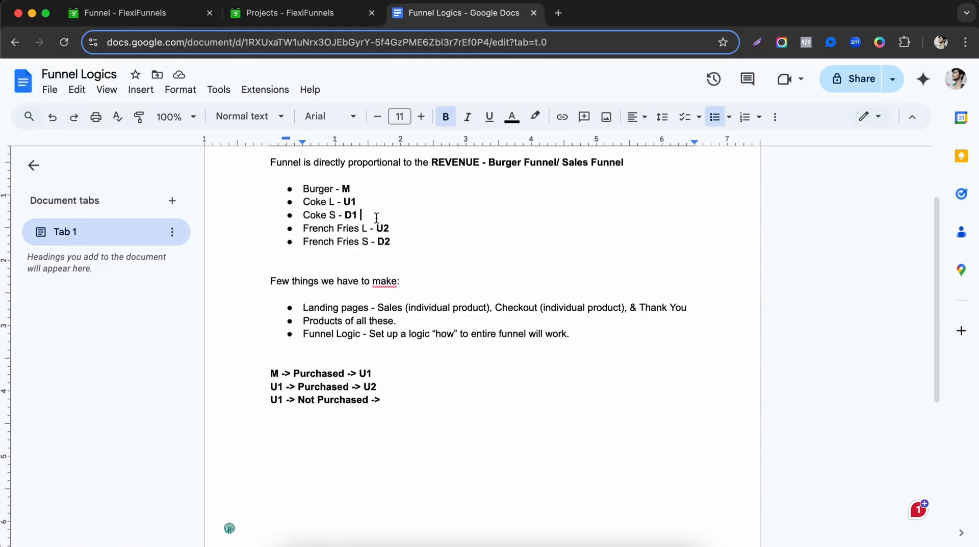
left_click_drag(378, 220, 305, 218)
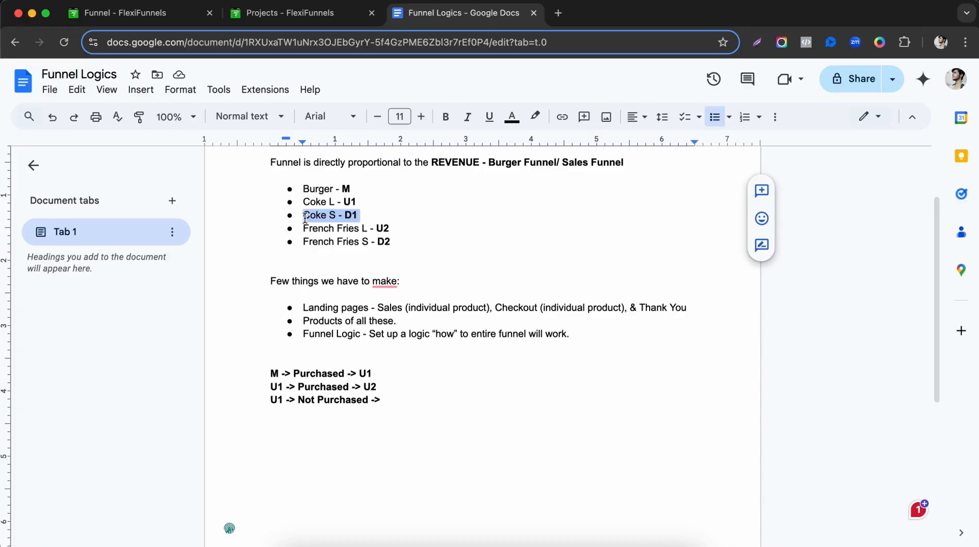
left_click(400, 402)
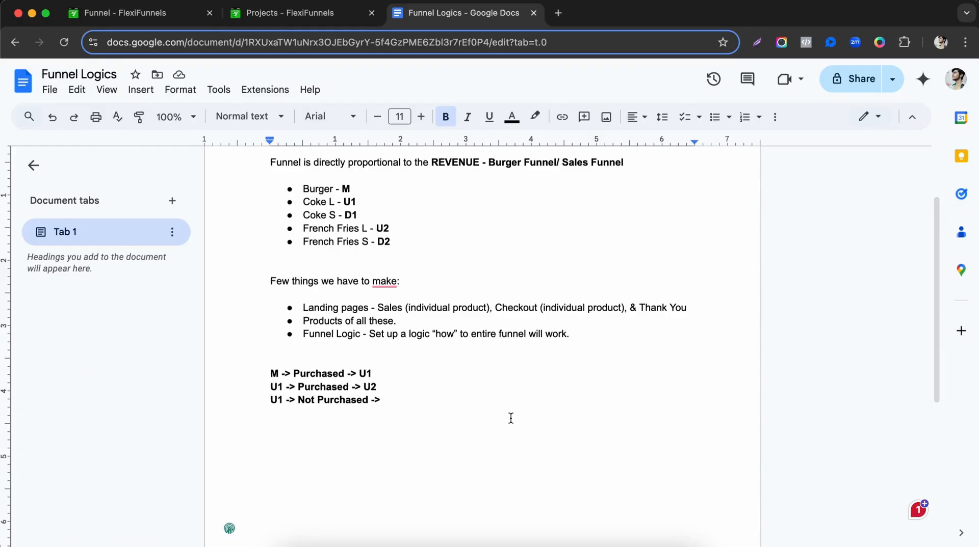
type("D1")
Add the lines 'U2 -> Purchased ->' and 'U2 -> Not Purchased ->'.
double_click(369, 388)
mouse_move(382, 399)
left_mouse_down()
mouse_move(398, 400)
mouse_move(375, 389)
left_mouse_up()
left_click(456, 424)
key("Return")
type("U2 ")
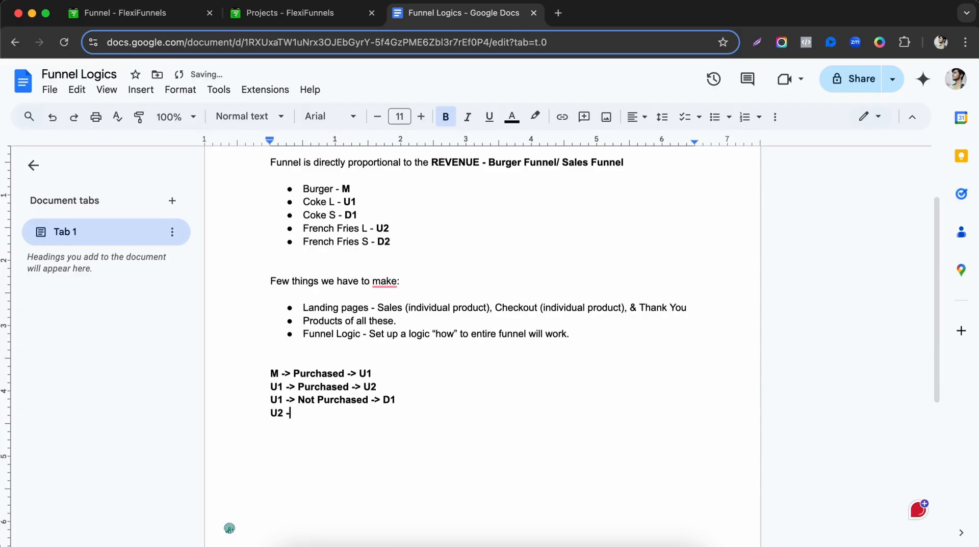
type("->")
double_click(320, 387)
key("ctrl+c")
left_click(318, 416)
key("ctrl+v")
type("->")
key("Return")
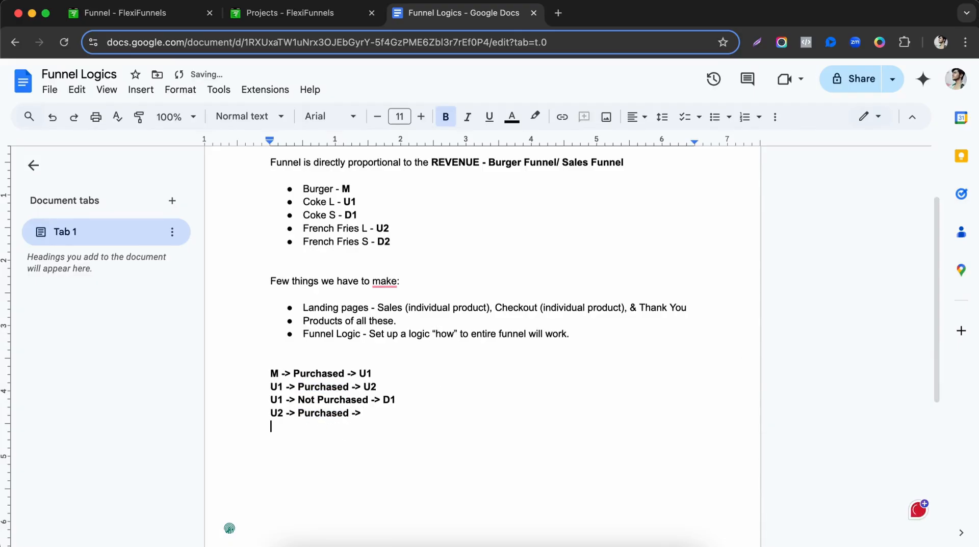
type("U2 -> Not")
key("ctrl+v")
type("->")
Add the lines 'D1 -> Purchased ->' and 'D1 -> Not Purchased ->', fixing the 'Purcahse' typo.
key("Return")
left_click_drag(382, 401, 409, 402)
double_click(345, 459)
key("ctrl+v")
type("-> Purcahse")
key("BackSpace")
key("BackSpace")
key("BackSpace")
key("BackSpace")
key("BackSpace")
key("BackSpace")
key("BackSpace")
key("BackSpace")
key("super+v")
key("Return")
key("BackSpace")
key("BackSpace")
key("BackSpace")
key("BackSpace")
double_click(308, 416)
key("super+c")
left_click(349, 441)
key("super+v")
key("Return")
type("d1")
key("BackSpace")
key("BackSpace")
key("BackSpace")
type("D1 -> Not")
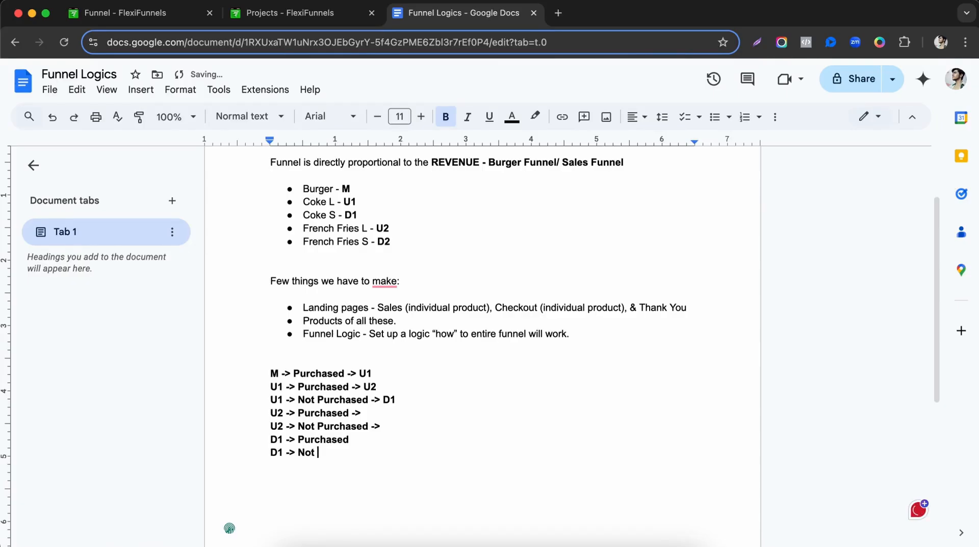
key("super+v")
type("->")
left_click_drag(267, 415, 368, 414)
left_click(368, 413)
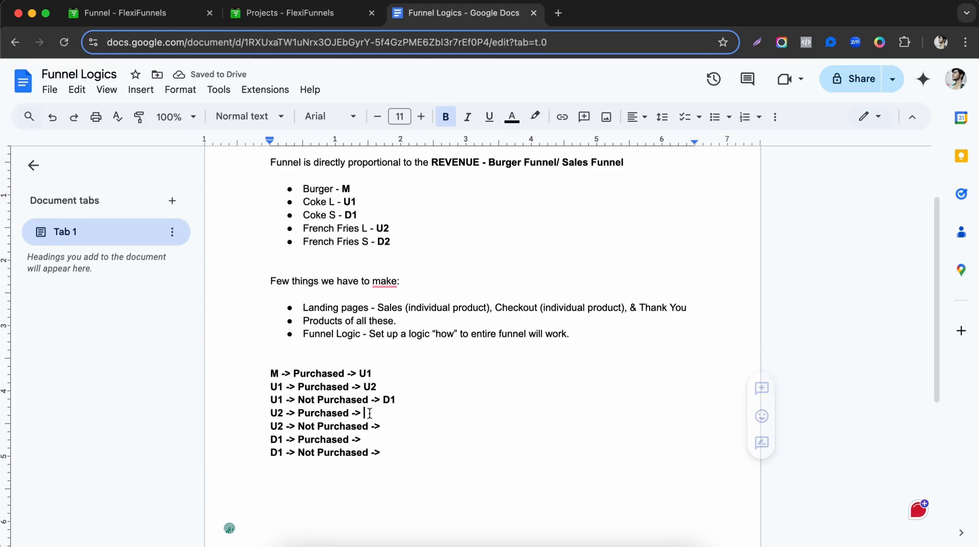
Finish the U2 buyer line as 'U2 -> Purchased -> Thank You'.
double_click(380, 227)
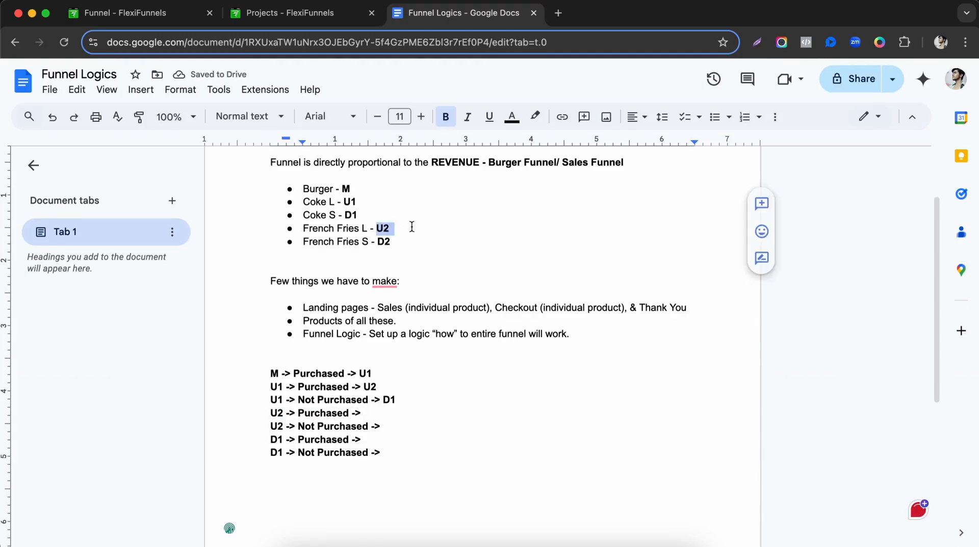
left_click(381, 228)
left_click(404, 413)
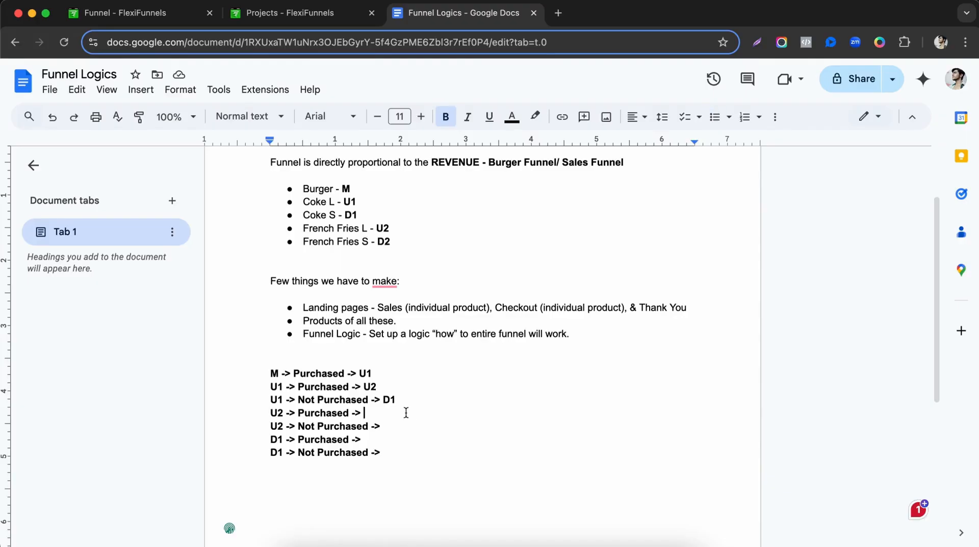
type("Thanks")
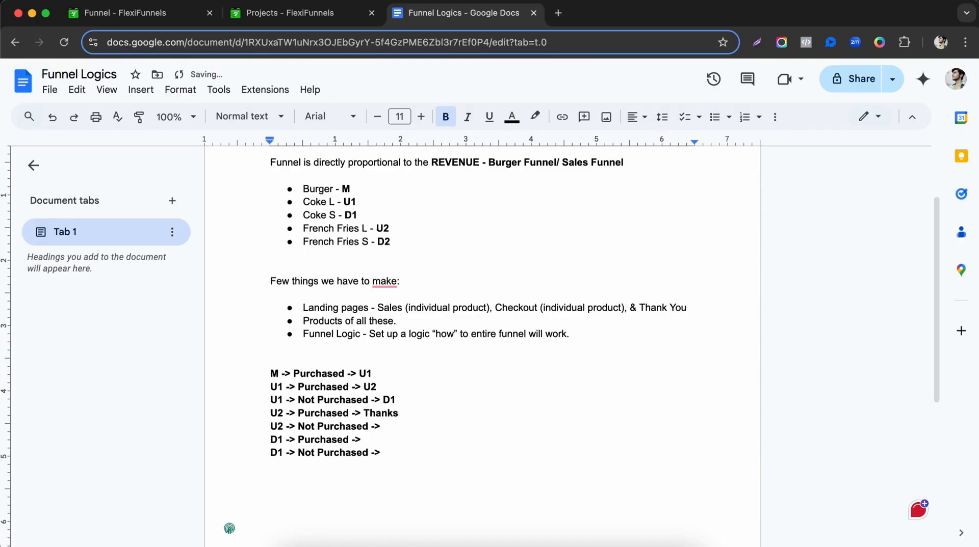
key("BackSpace")
type(" You")
left_click_drag(375, 228, 400, 225)
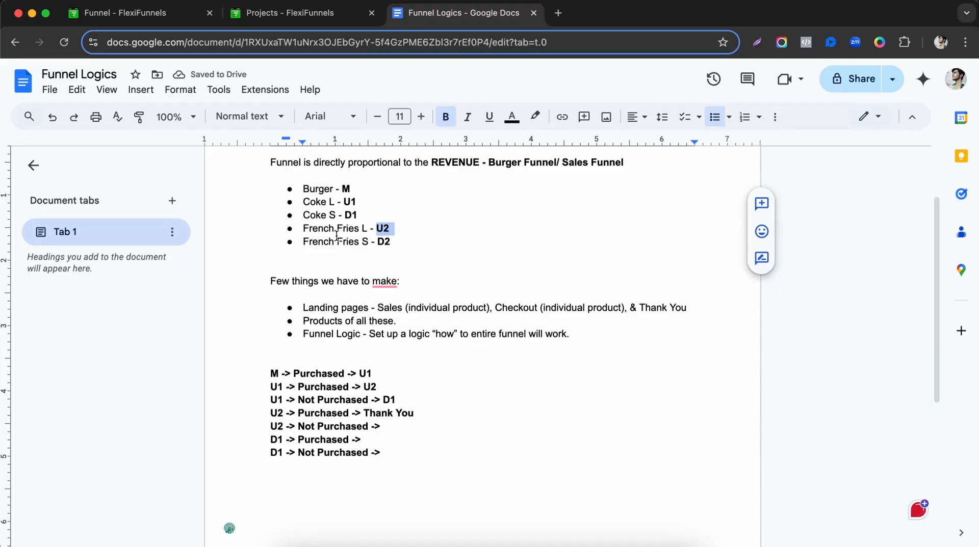
left_click(414, 229)
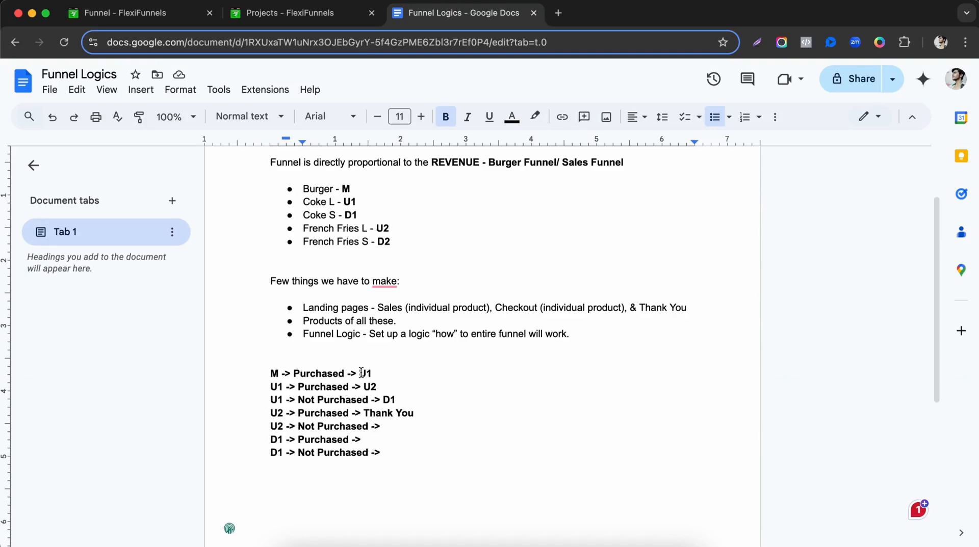
Review the U1, U2 and D1 codes in the logic lines against the French Fries L bullet.
left_click_drag(360, 373, 381, 375)
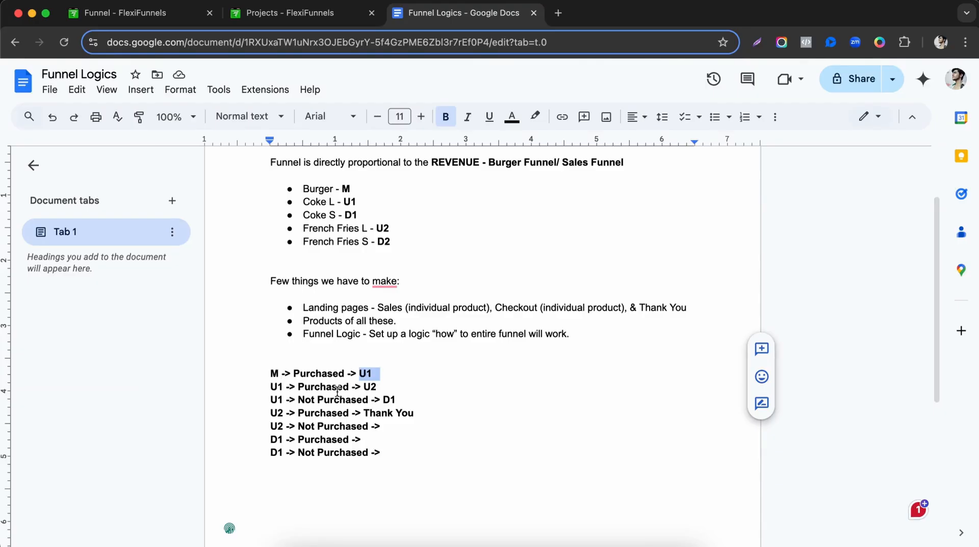
left_click_drag(363, 387, 377, 388)
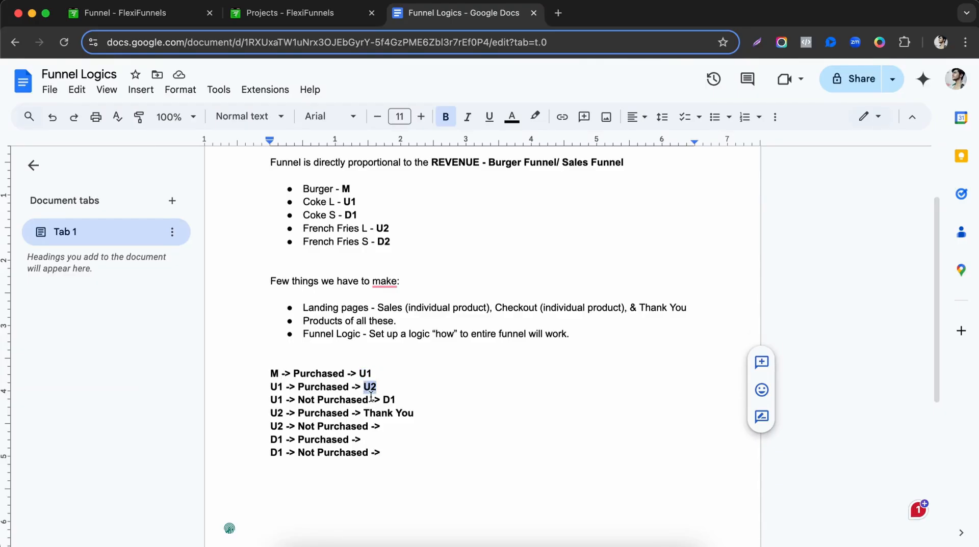
left_click_drag(383, 399, 397, 400)
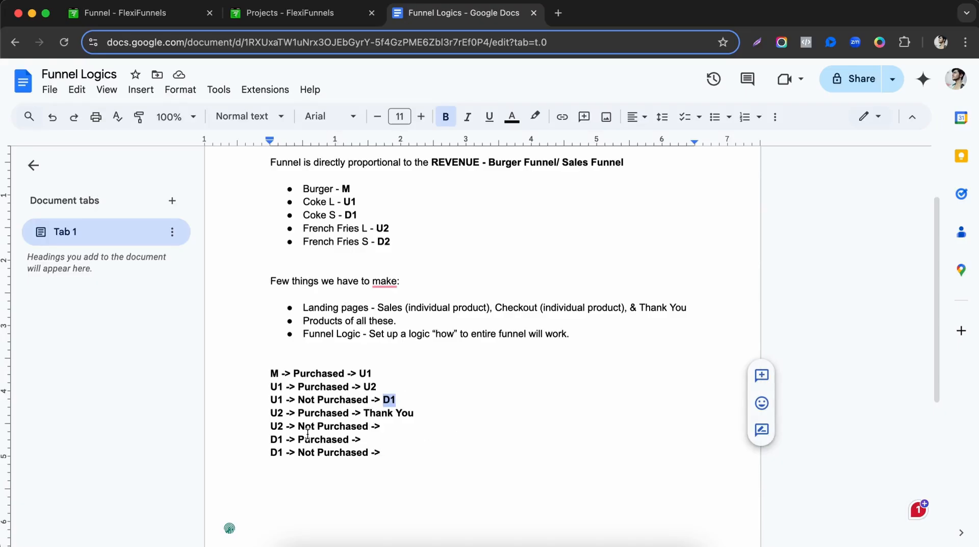
left_click_drag(270, 414, 284, 414)
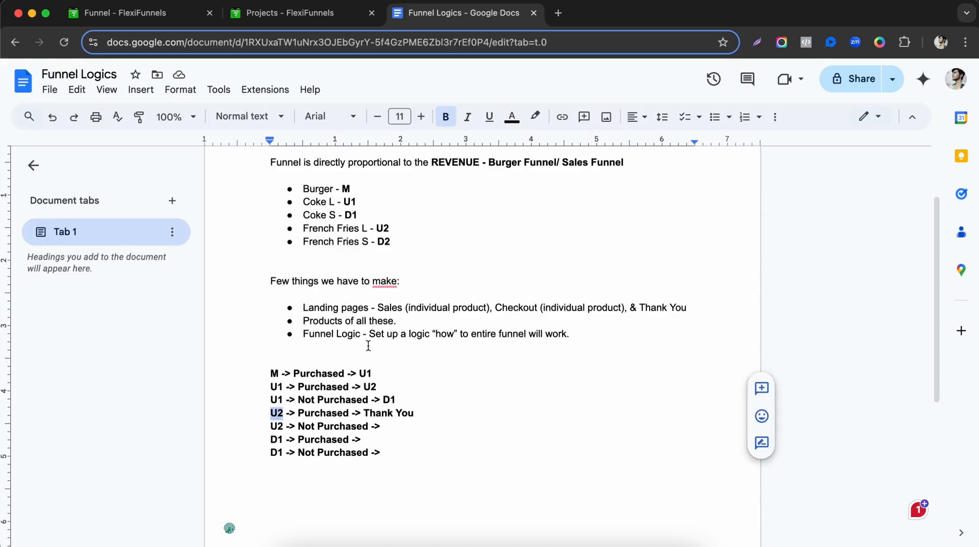
left_click_drag(376, 228, 396, 229)
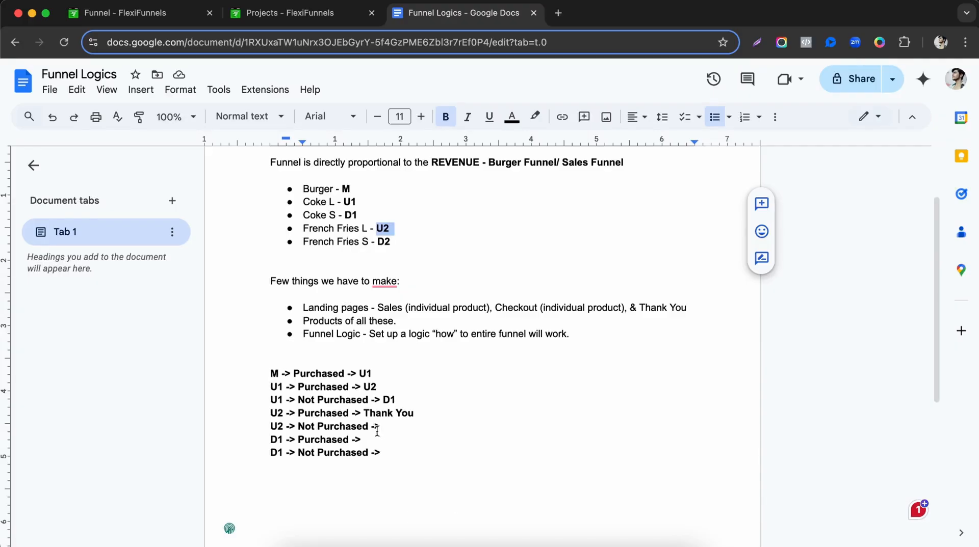
left_click(428, 425)
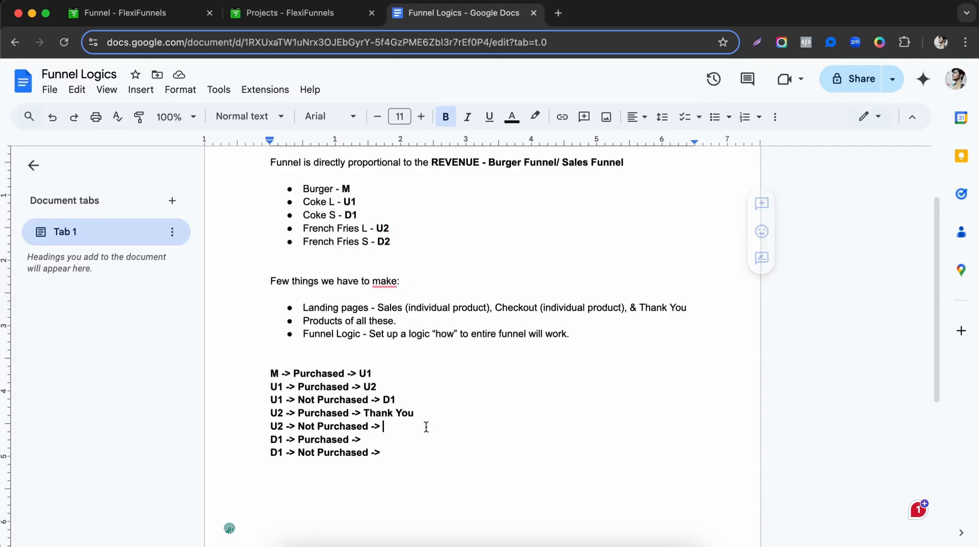
Route U2 non-buyers to D2, the French Fries S code.
double_click(272, 426)
left_click_drag(378, 229, 333, 231)
left_click(386, 243)
double_click(394, 231)
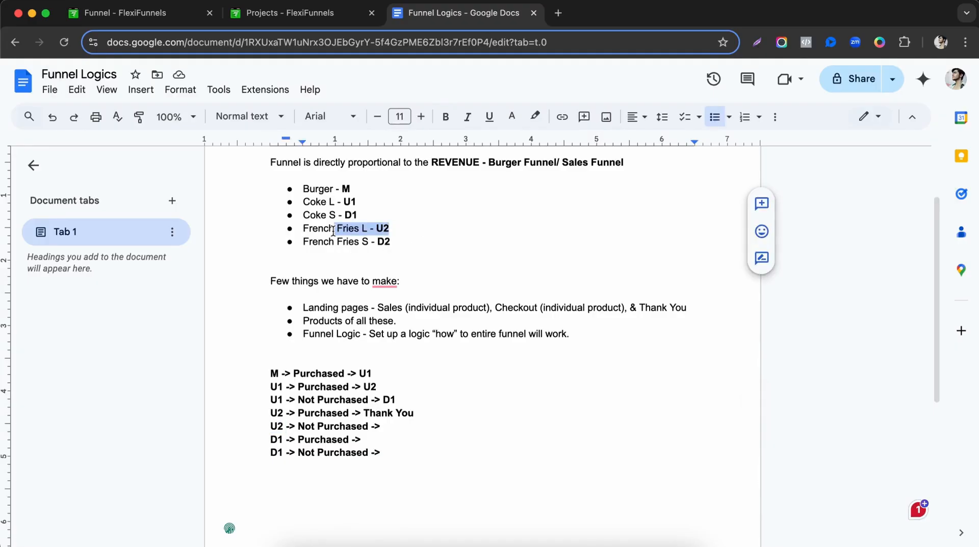
double_click(383, 242)
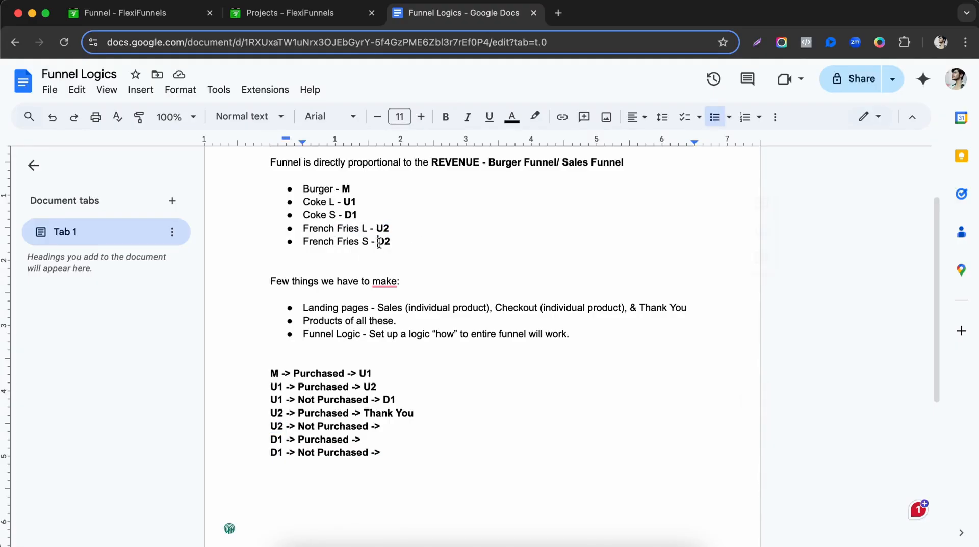
double_click(394, 426)
type("D2")
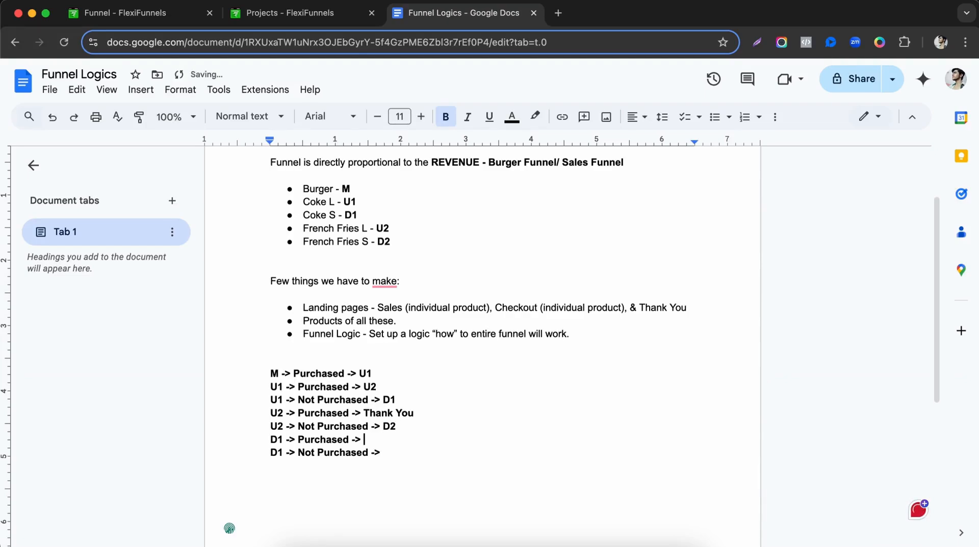
End the 'D1 -> Purchased ->' line with U2.
left_click_drag(269, 439, 425, 437)
left_click(425, 438)
left_click_drag(365, 209, 387, 215)
left_click(305, 215)
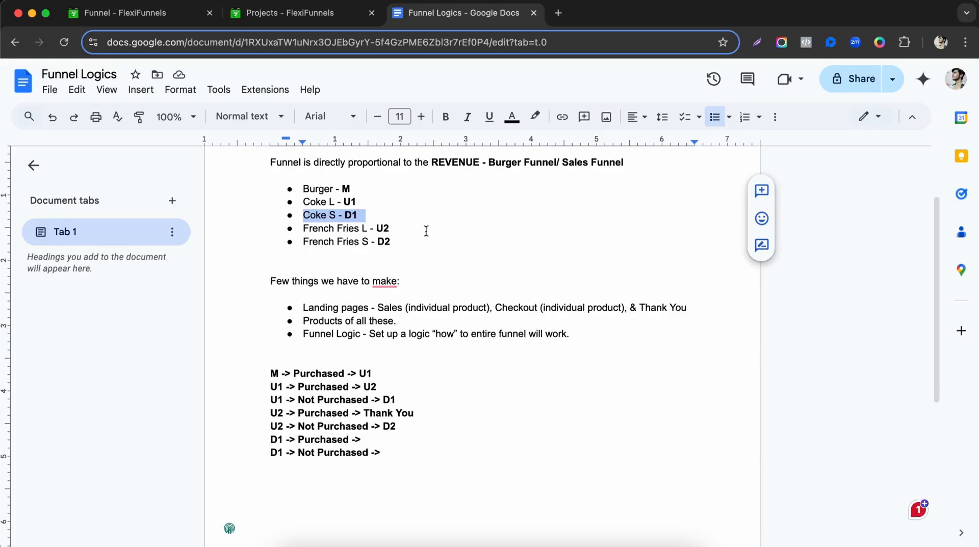
left_click(380, 220)
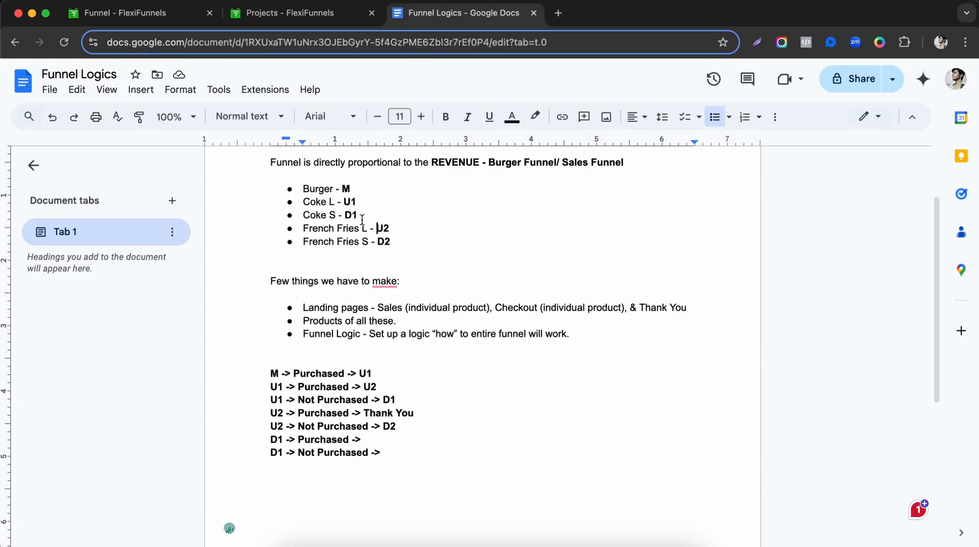
mouse_move(367, 232)
left_mouse_down()
mouse_move(354, 232)
mouse_move(390, 242)
mouse_move(362, 229)
left_mouse_up()
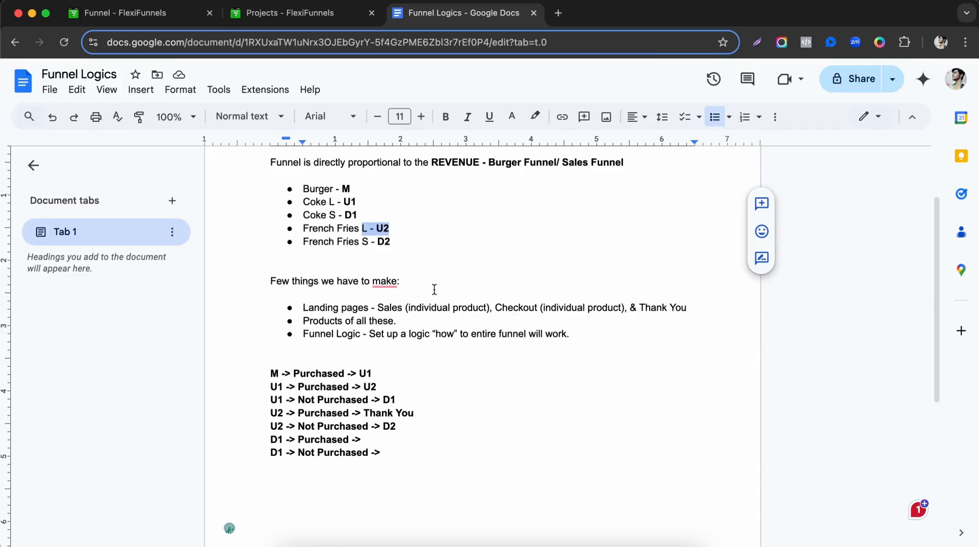
left_click(394, 444)
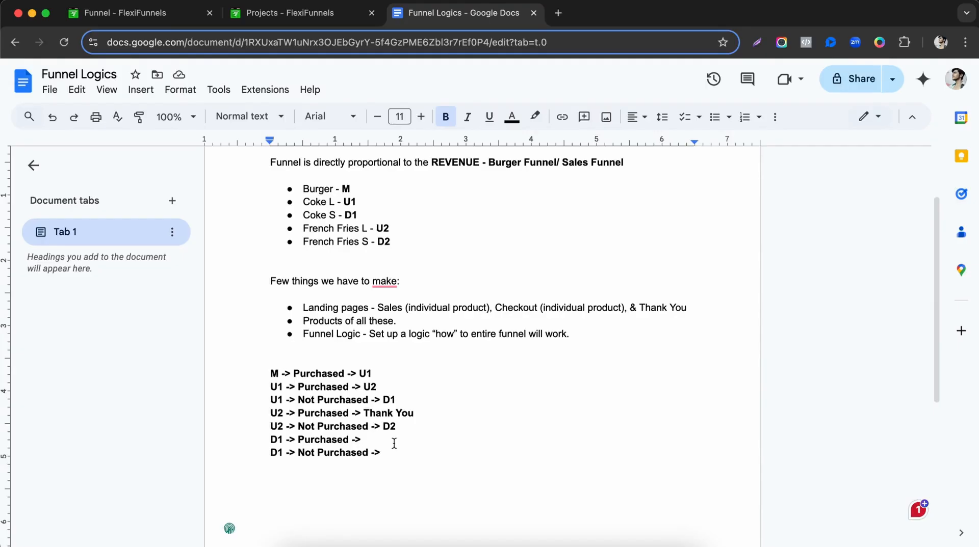
type("U2")
End the 'D1 -> Not Purchased ->' line with U2 as well.
left_click_drag(303, 215, 364, 217)
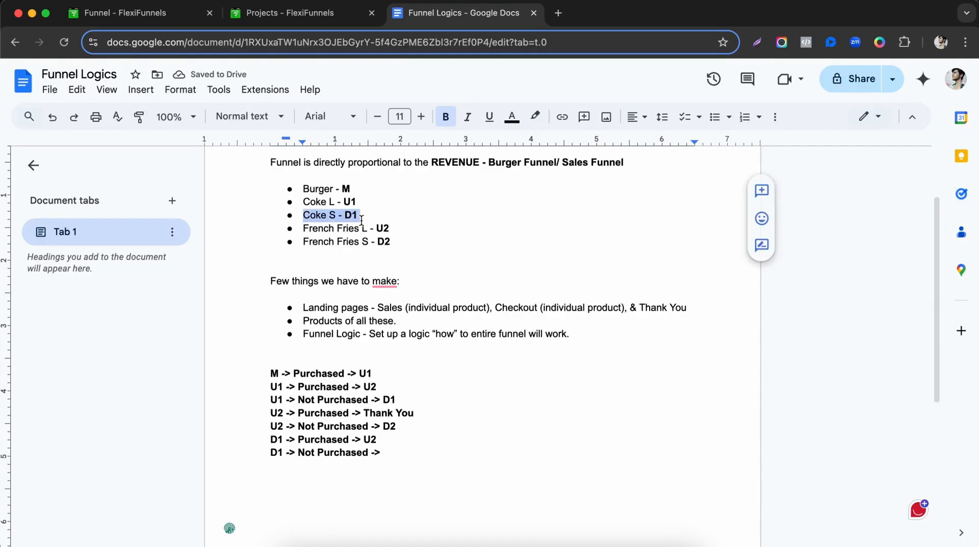
left_click(411, 448)
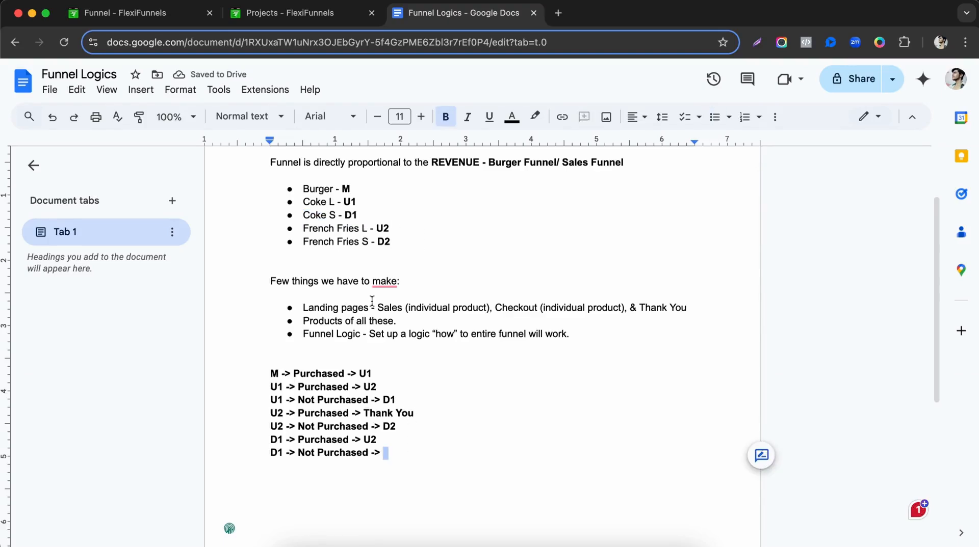
left_click_drag(377, 229, 403, 228)
left_click(400, 454)
type("Y")
type("U2")
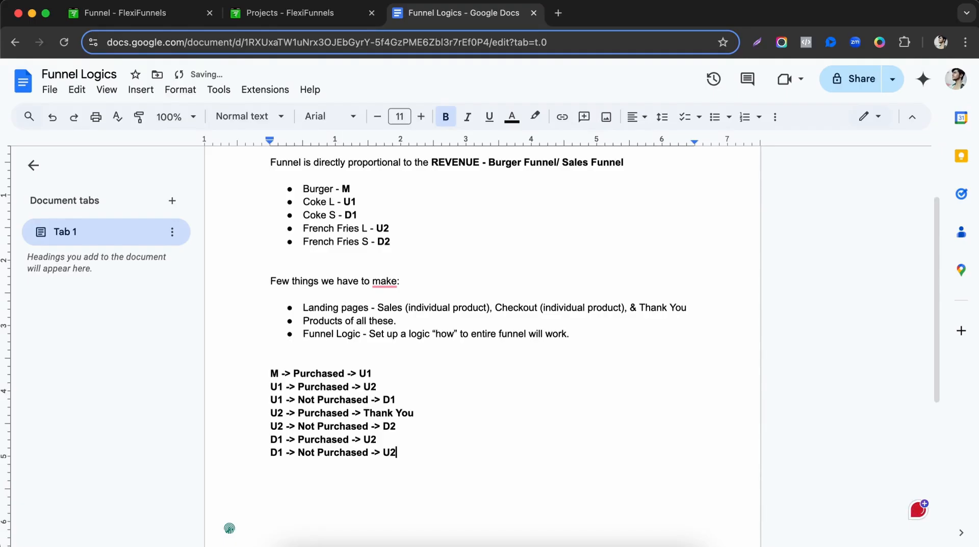
left_click_drag(383, 427, 398, 428)
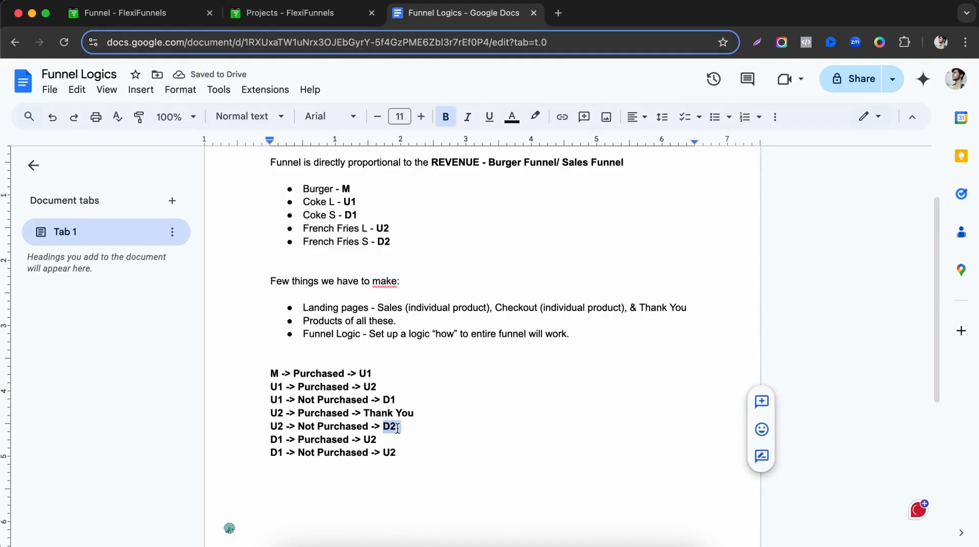
left_click(405, 461)
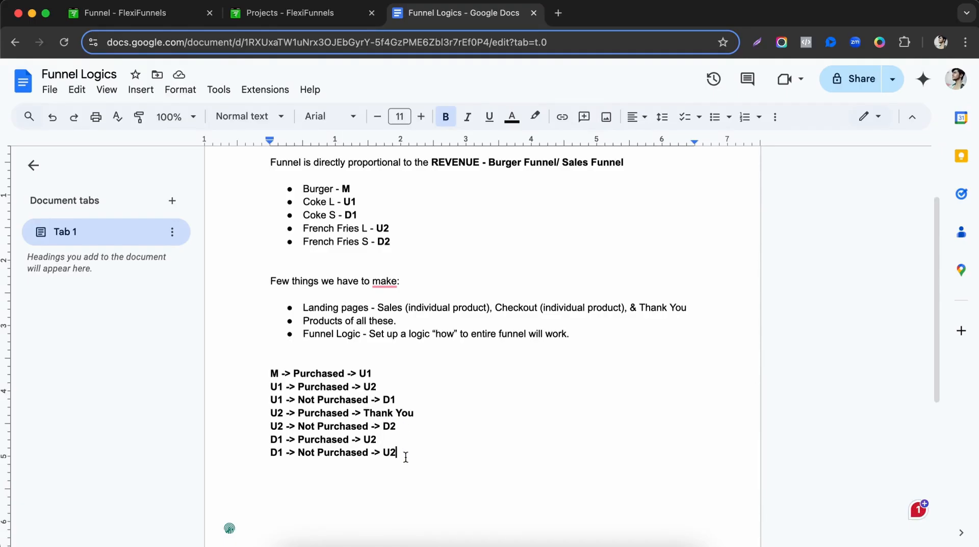
Write the rule lines 'D2 -> Purchased' and 'D2 -> Not Purchased' below the last rule.
type("D2 ->")
double_click(336, 437)
key("ctrl+c")
left_click(306, 466)
key("ctrl+v")
key("Return")
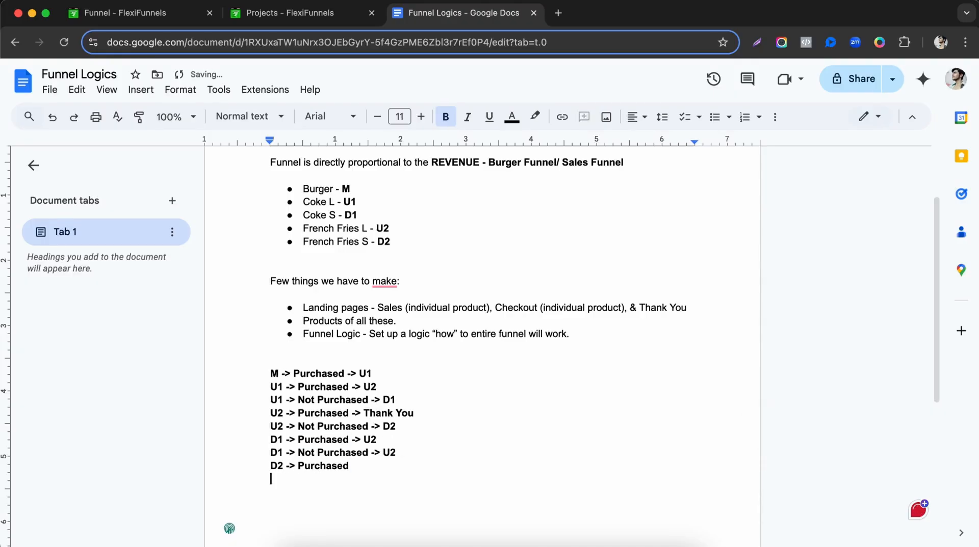
type("d2")
key("BackSpace")
key("BackSpace")
key("BackSpace")
type("D2 -> Not")
key("ctrl+v")
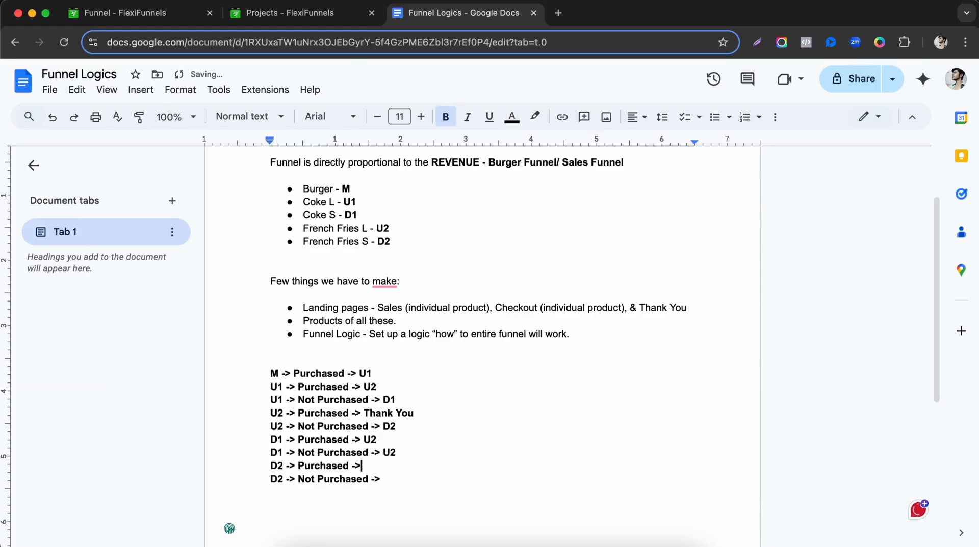
End both D2 rules with the destination 'Thank You'.
double_click(383, 242)
left_click(408, 470)
type("Thank you")
key("BackSpace")
type("You")
left_click_drag(376, 242, 392, 244)
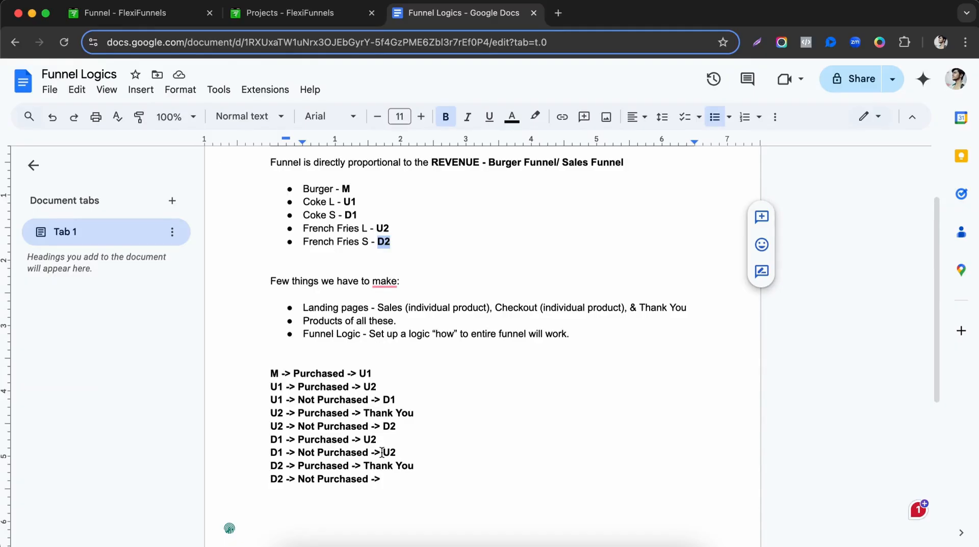
left_click_drag(365, 465, 413, 466)
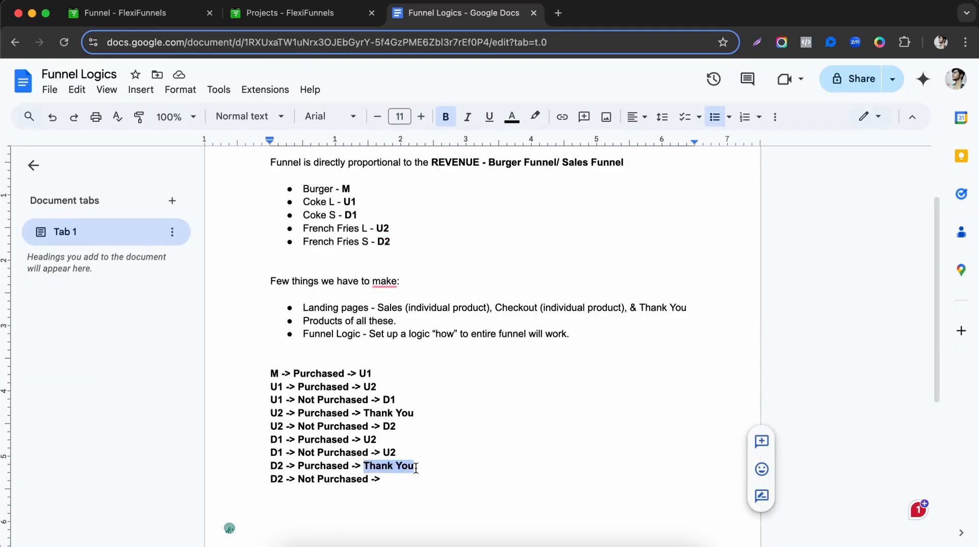
left_click_drag(297, 482, 368, 482)
double_click(415, 482)
type("Thanks")
key("BackSpace")
type("you")
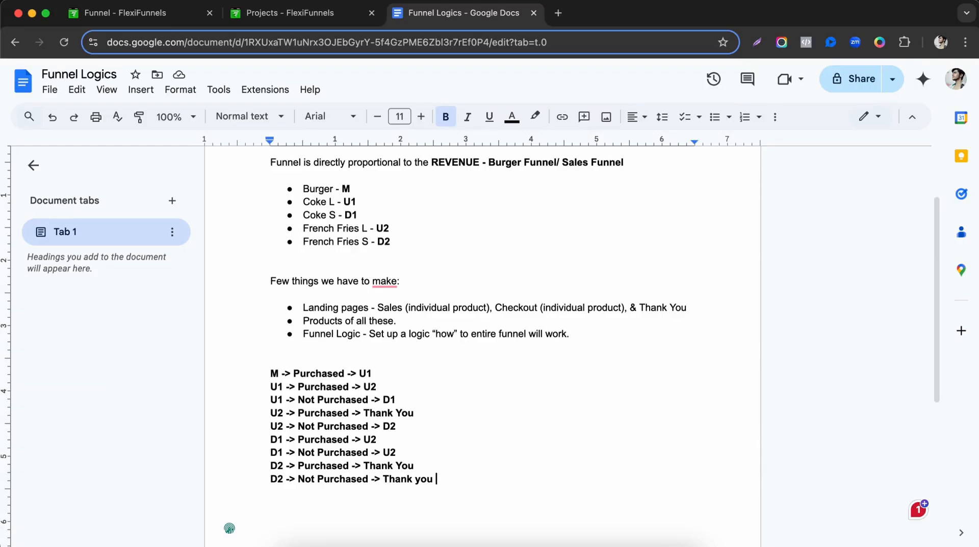
left_click(338, 348)
key("Return")
Type the flow line 'Sales page > Checkout Page > Thank You Page' on the blank line.
type("Sales page > Check")
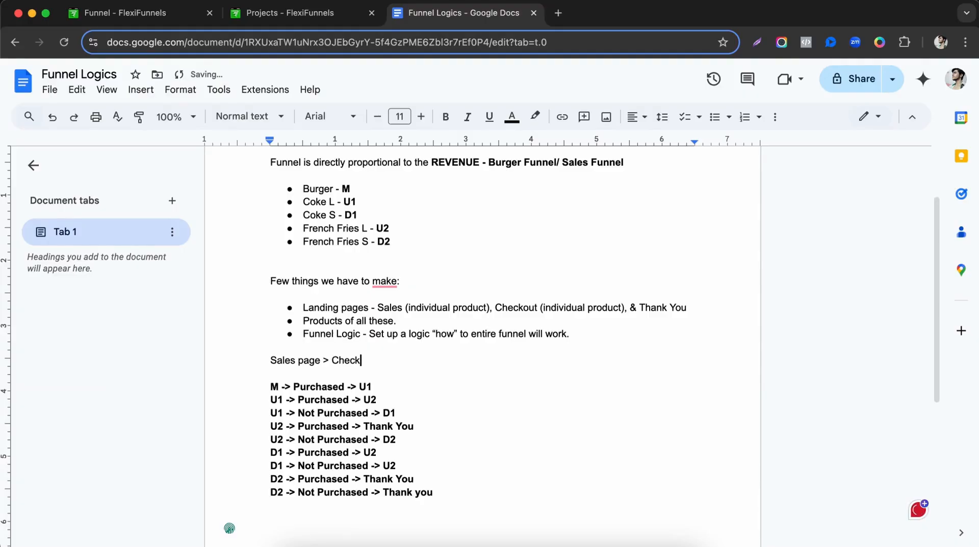
type("out Page > Thank You Page")
left_click_drag(271, 360, 402, 361)
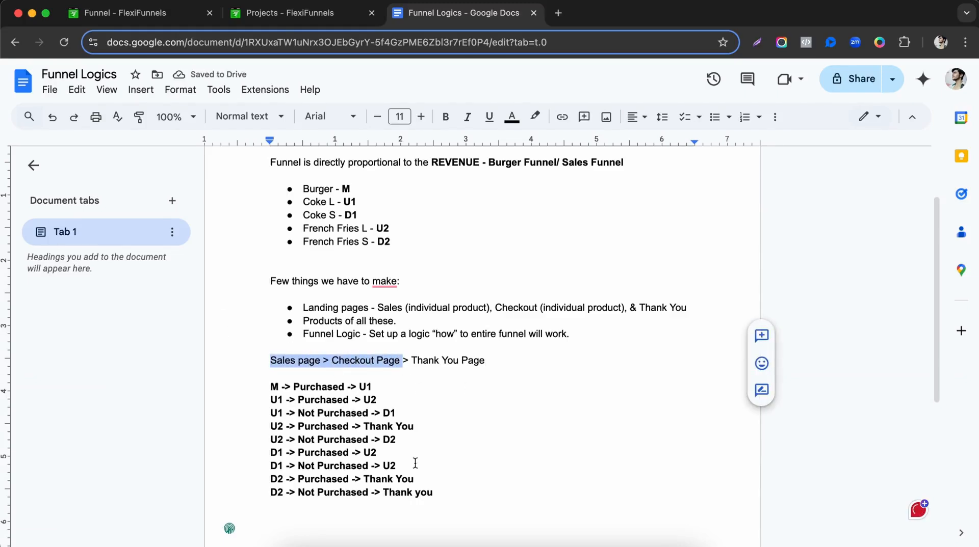
left_click_drag(247, 363, 507, 363)
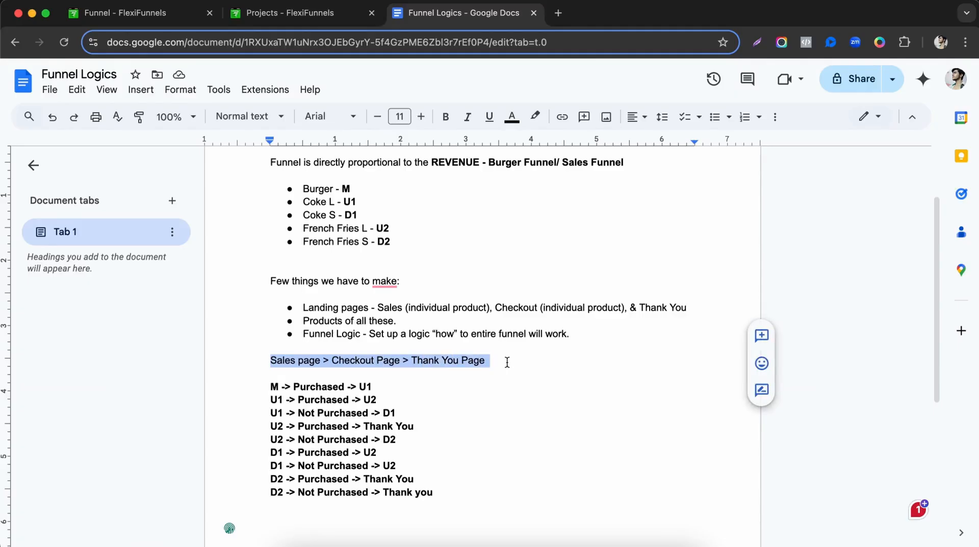
scroll(507, 363, "down", 3)
left_click_drag(271, 248, 441, 371)
left_click(442, 370)
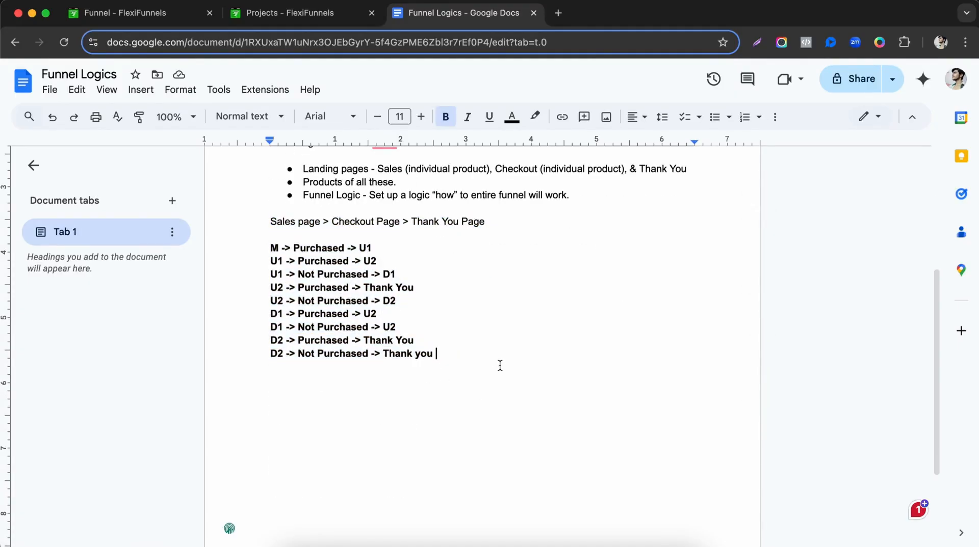
scroll(499, 368, "up", 1)
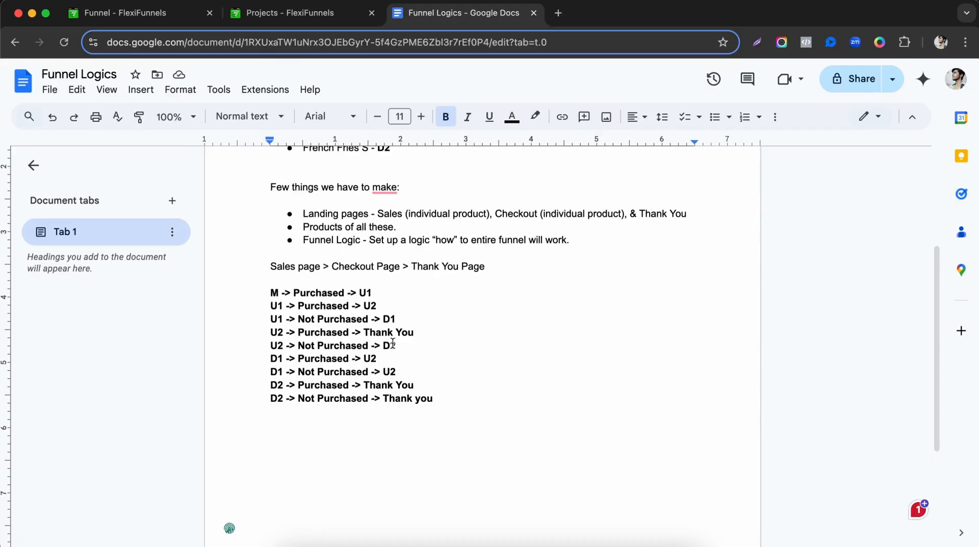
Bold the 'Landing pages' and 'Products' headings.
double_click(309, 214)
left_click_drag(356, 216, 367, 217)
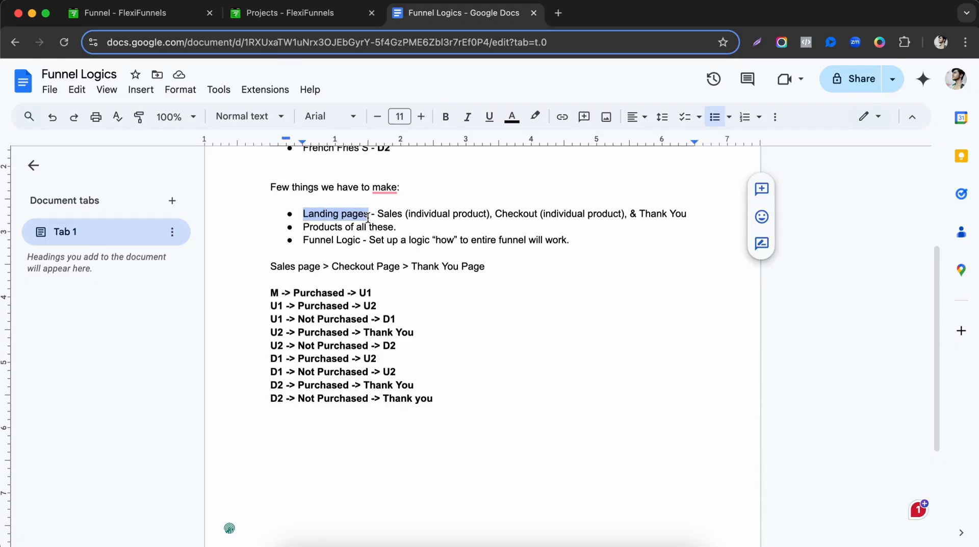
key("ctrl+b")
double_click(306, 227)
key("ctrl+b")
left_click(462, 307)
left_click_drag(249, 282, 427, 400)
left_click(386, 227)
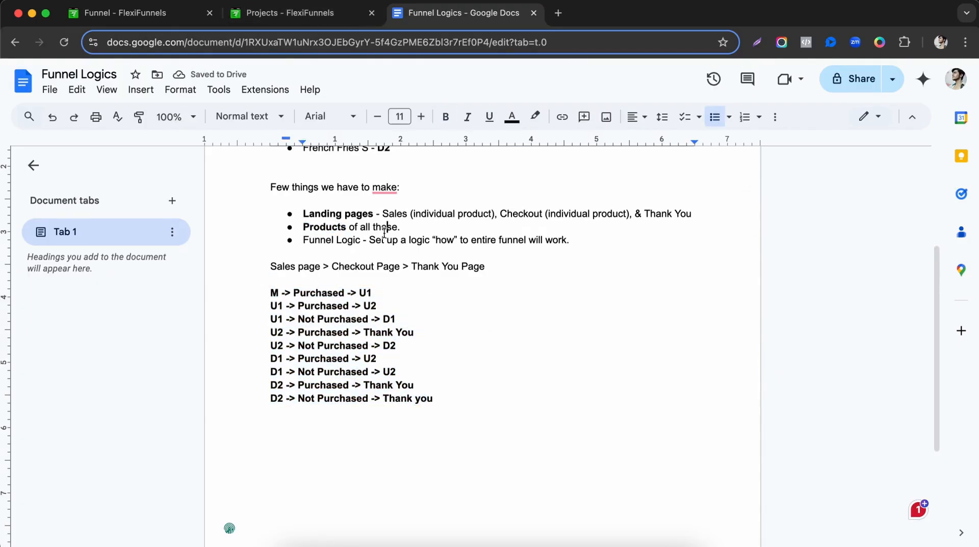
left_click(322, 20)
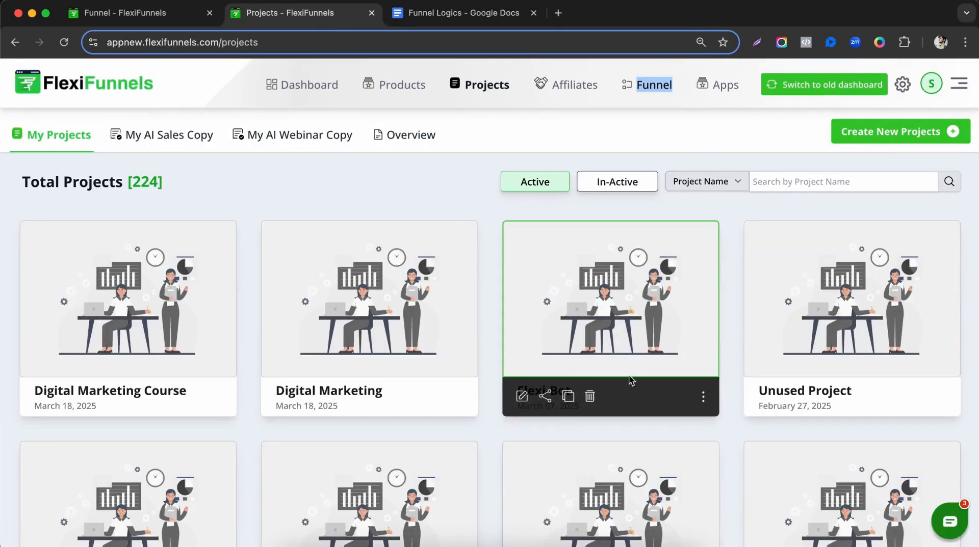
Create a new Sales Funnel project named 'Fast Food <> Funnel'.
left_click(897, 135)
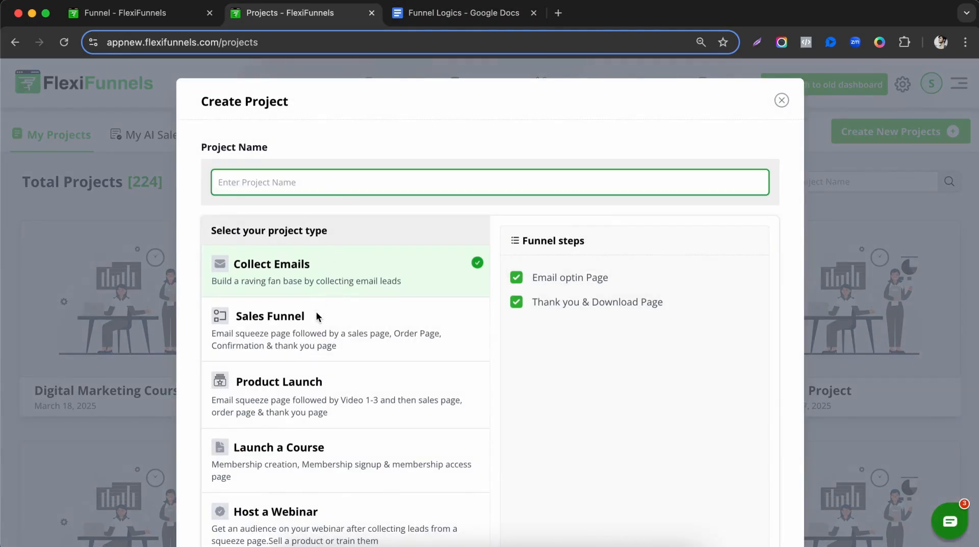
left_click(316, 312)
left_click(323, 176)
type("B")
key("BackSpace")
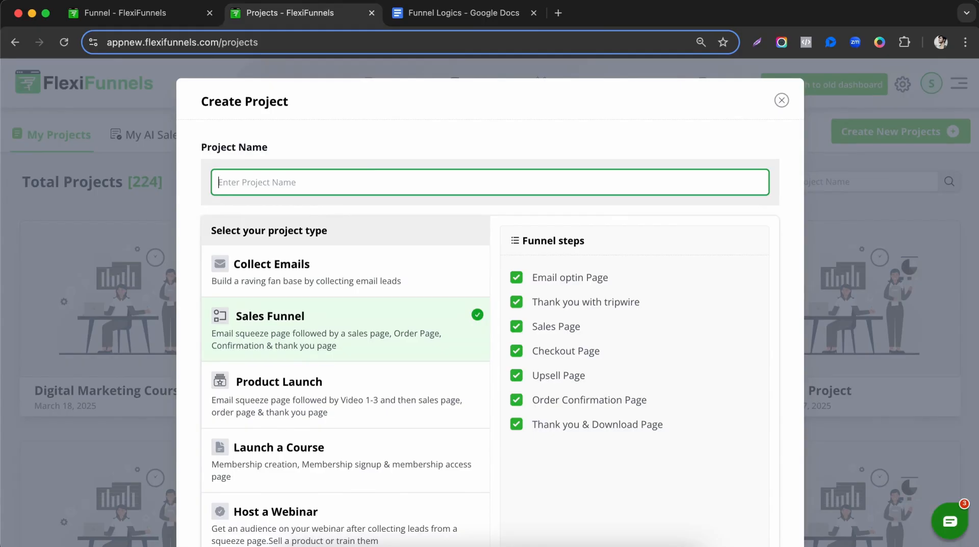
type("Fast Food")
scroll(360, 237, "down", 2)
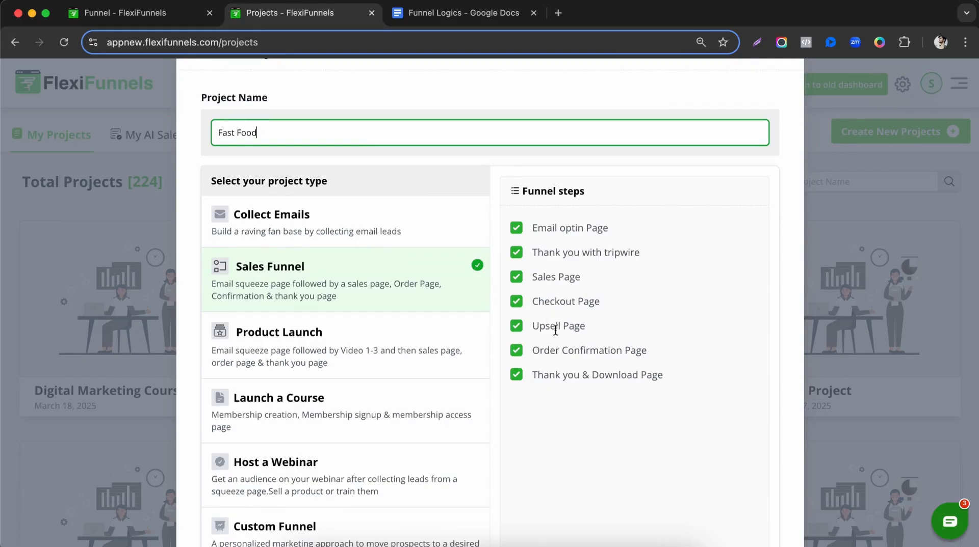
scroll(518, 460, "down", 2)
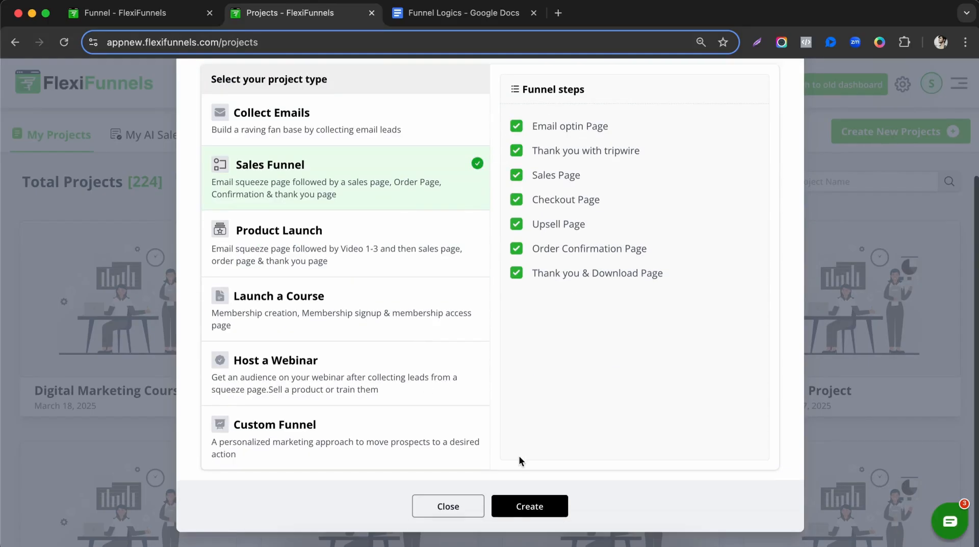
scroll(363, 126, "up", 3)
scroll(396, 282, "down", 3)
scroll(452, 366, "up", 2)
type("<> Funnel")
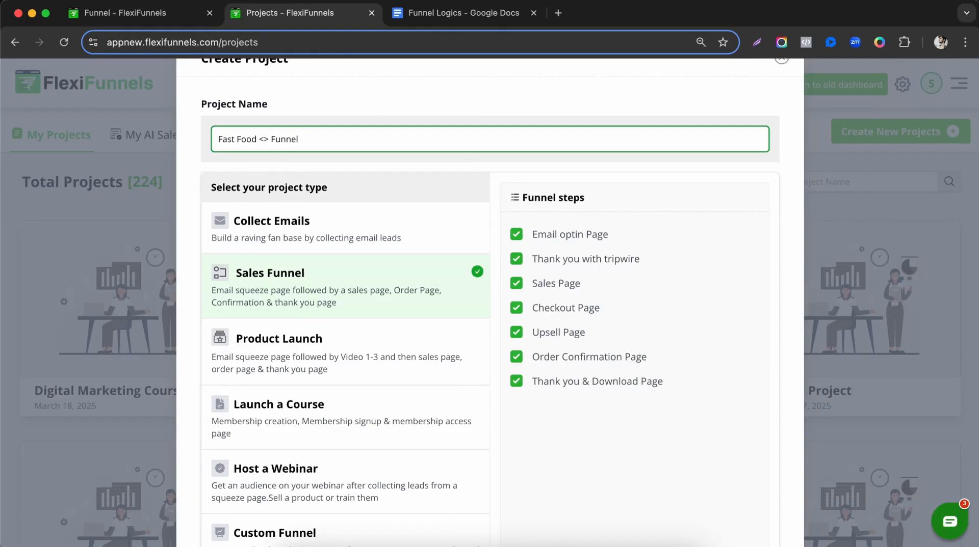
scroll(533, 470, "down", 3)
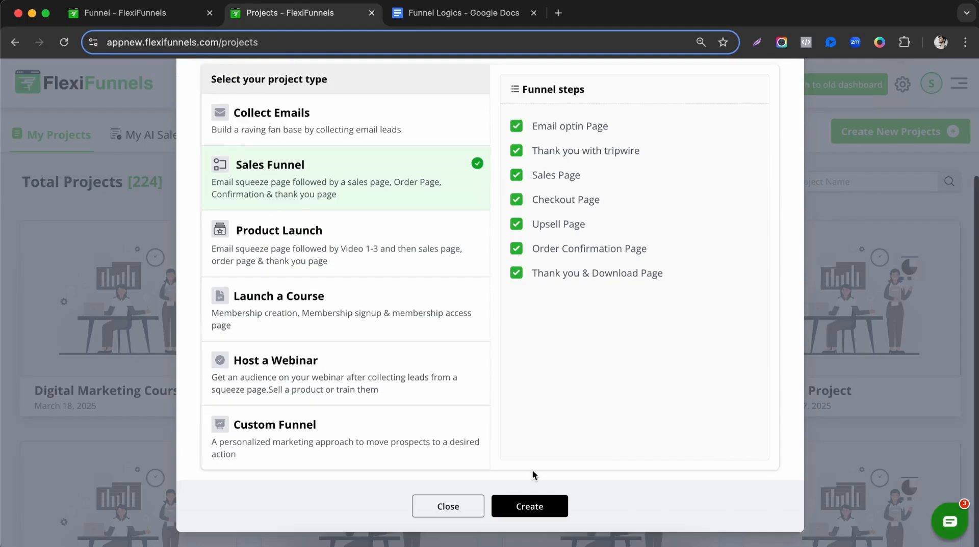
left_click(533, 513)
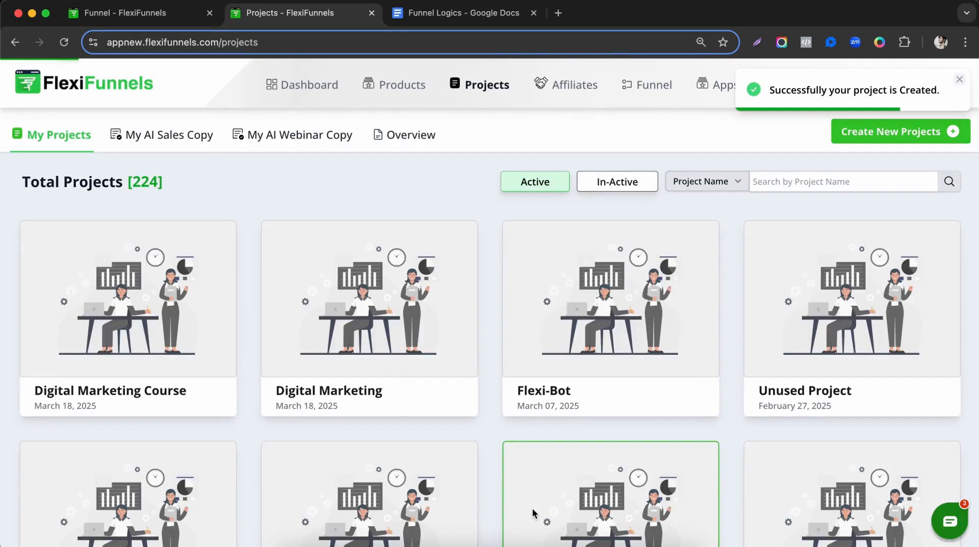
left_click(482, 20)
Highlight the codes M, U1, D1 and U2 beside Burger, Coke L, Coke S and French Fries L.
scroll(291, 284, "up", 5)
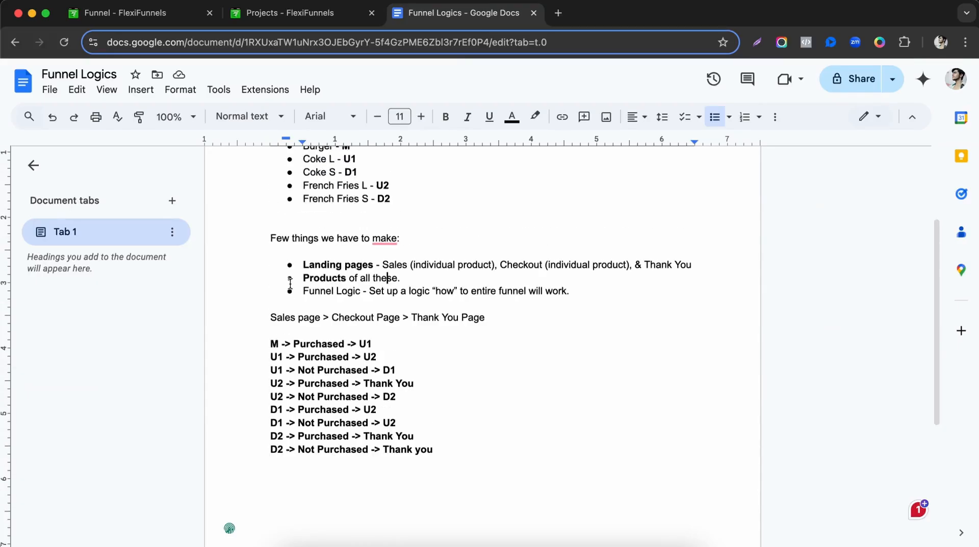
double_click(346, 282)
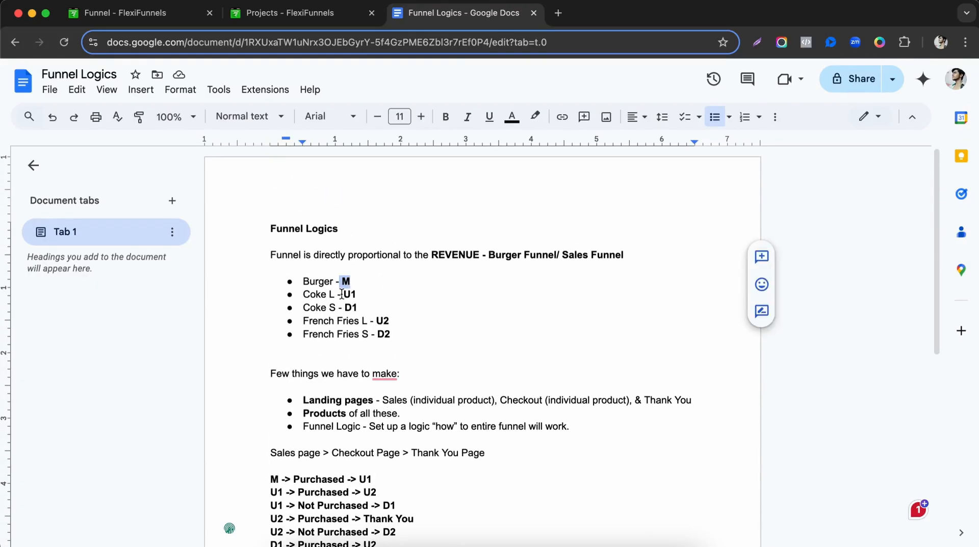
double_click(349, 294)
double_click(351, 308)
double_click(382, 321)
left_click(388, 342)
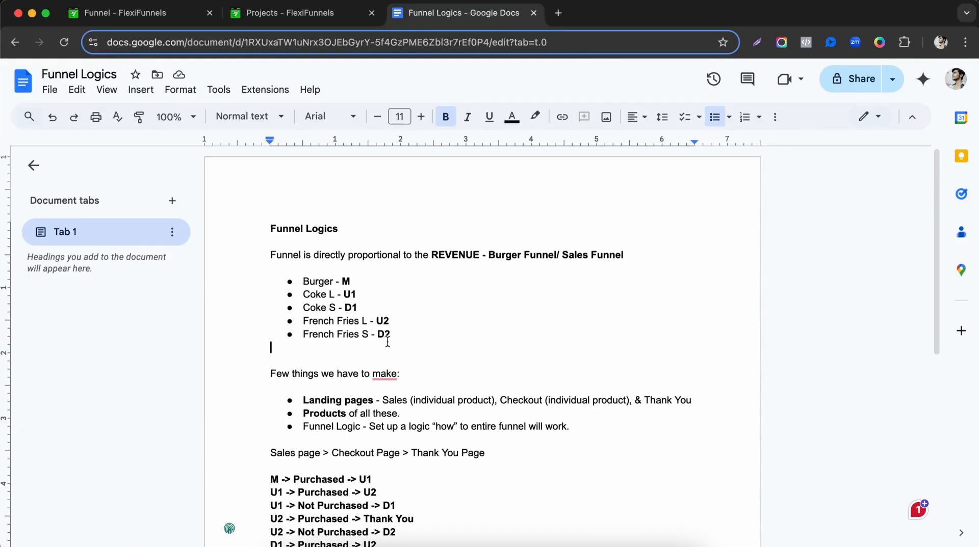
scroll(398, 356, "down", 5)
Add bullets '5 Sales page are required' and '5 Checkout page are required' below the rules.
left_click(389, 395)
key("Return")
key("Return")
type("5 Sales page")
key("shift+Home")
key("ctrl+b")
key("End")
type("are reuirede")
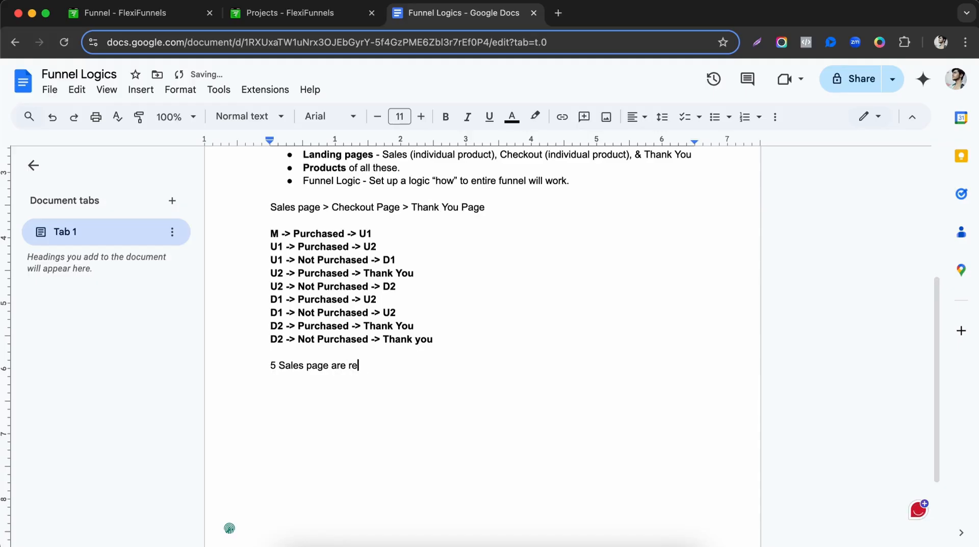
key("BackSpace")
key("BackSpace")
key("BackSpace")
key("BackSpace")
key("BackSpace")
key("BackSpace")
type("quired")
key("super+shift+8")
key("Return")
type("5 Checko")
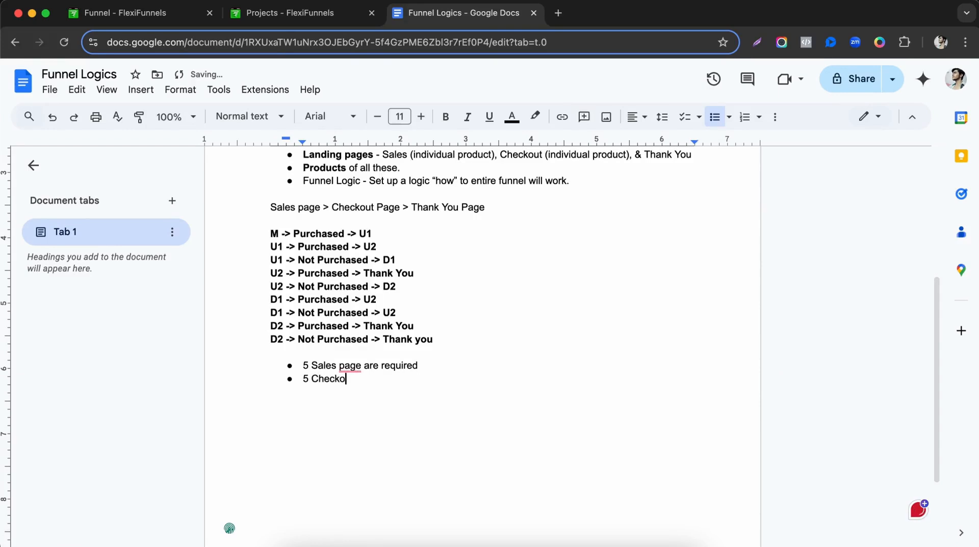
type("ut page are requir")
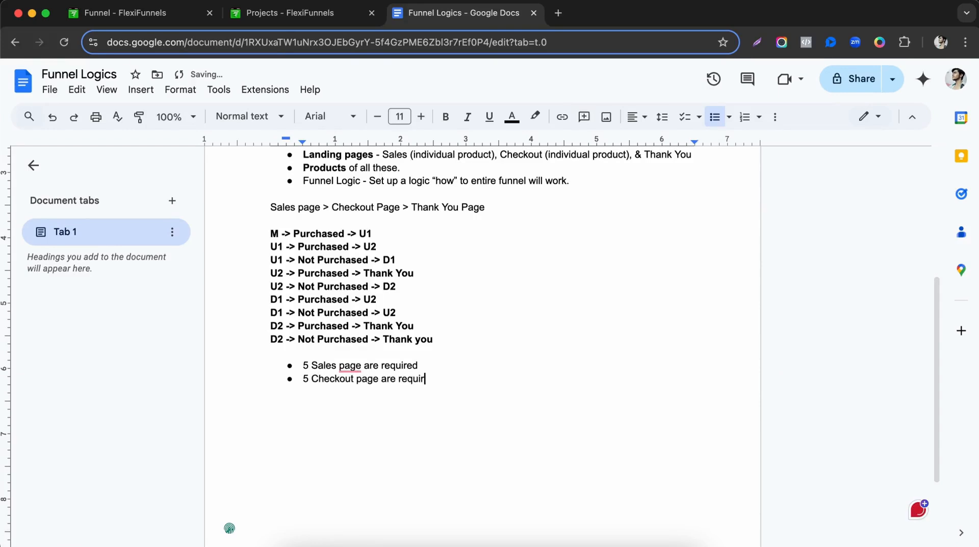
type("ed")
Pluralise 'page' to 'pages' in both bullets.
left_click(364, 368)
type("s")
key("Down")
key("Down")
left_click(365, 368)
key("Down")
key("Down")
left_click(375, 365)
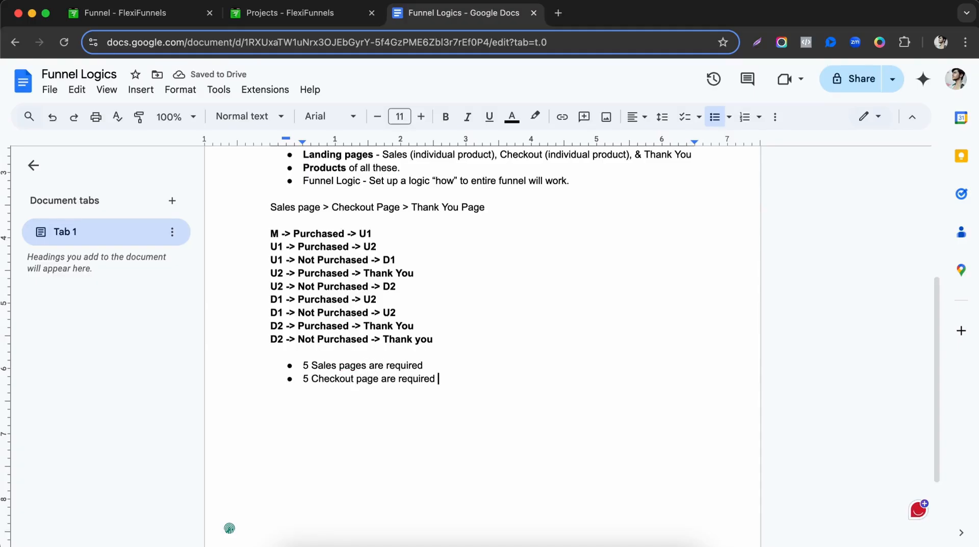
left_click(379, 379)
type("s")
key("Down")
Add a '1 Thank You' bullet and bold 'Thank You Page' in the flow line.
key("Return")
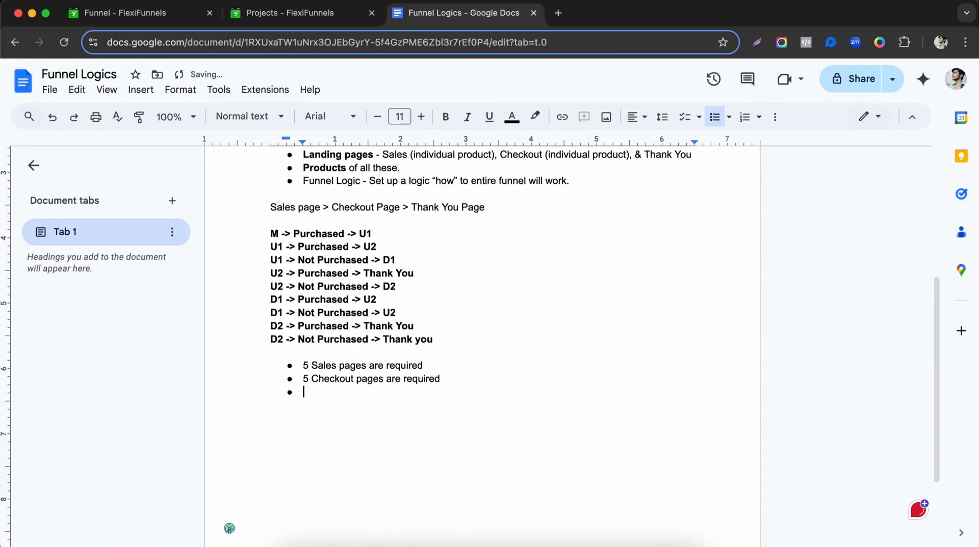
type("Than")
key("BackSpace")
key("BackSpace")
key("BackSpace")
type("1 Thank ")
type("yo")
type("You")
left_click_drag(411, 207, 549, 209)
key("ctrl+b")
double_click(443, 310)
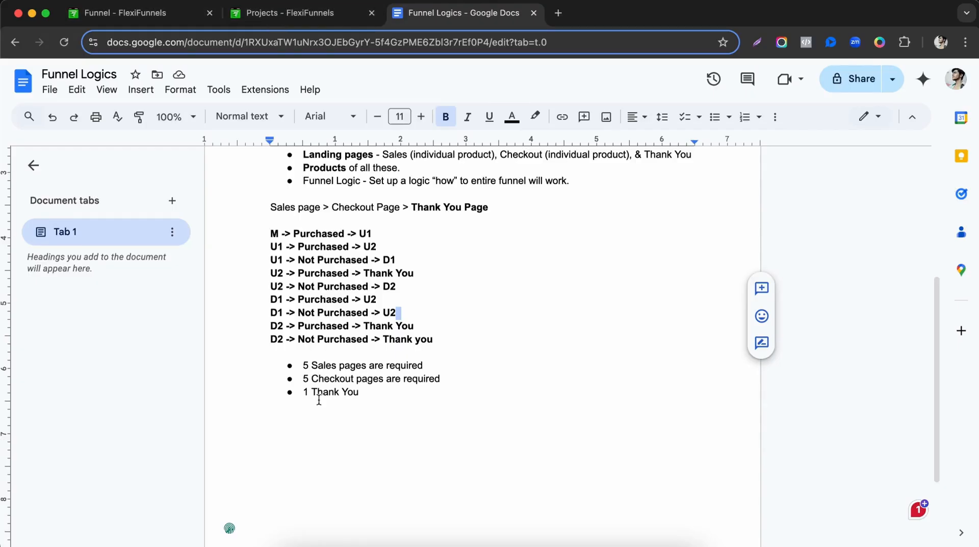
left_click(297, 16)
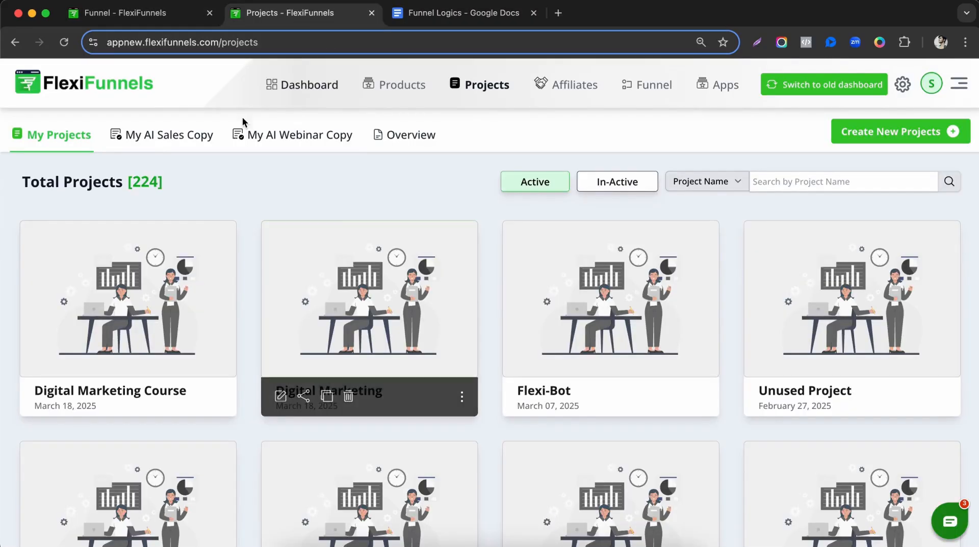
Reload the Projects list and open the Fast Food <> Funnel project for editing.
left_click(125, 15)
left_click(260, 16)
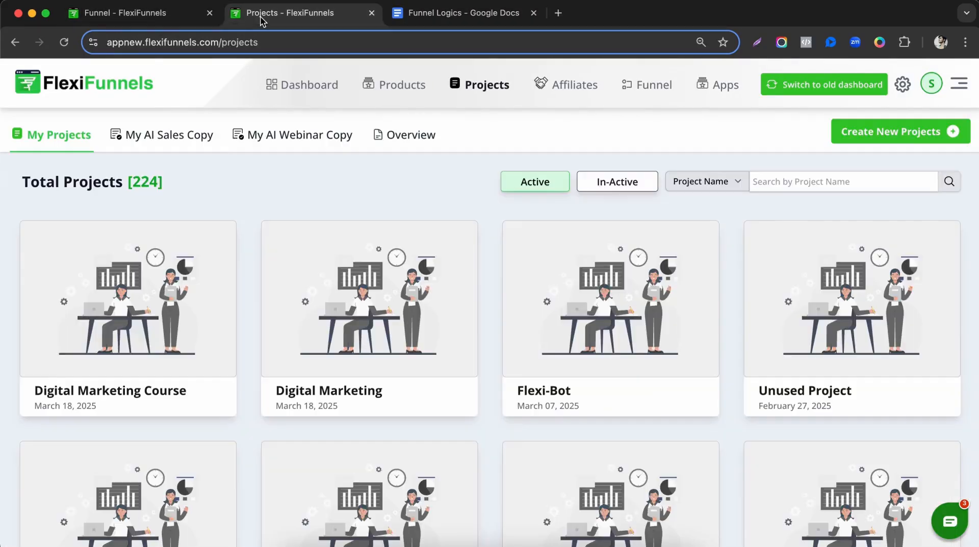
left_click(152, 16)
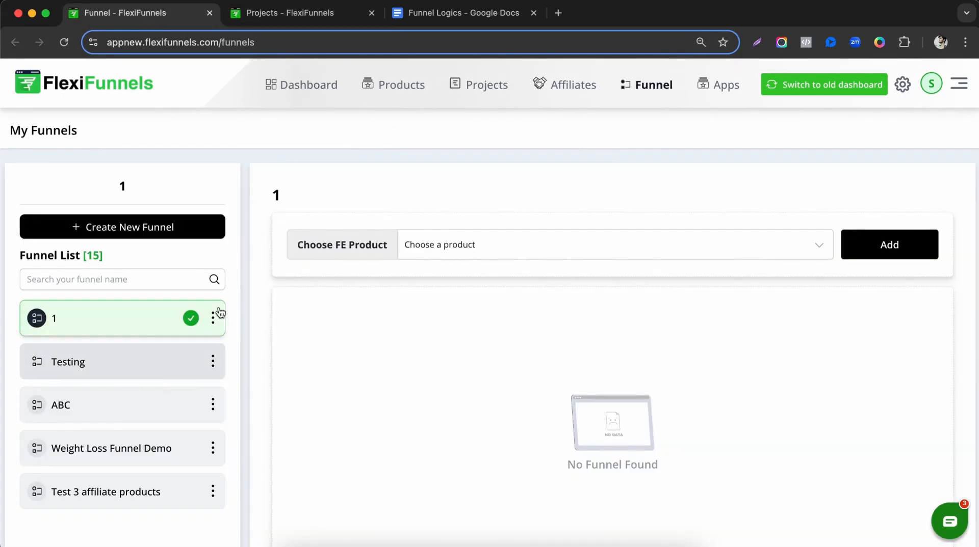
left_click(261, 12)
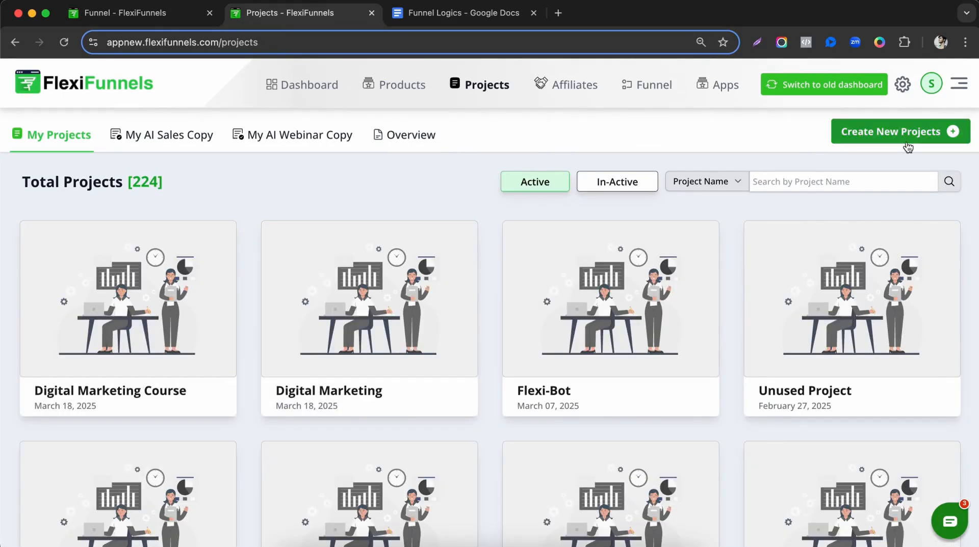
scroll(402, 277, "up", 3)
key("super+r")
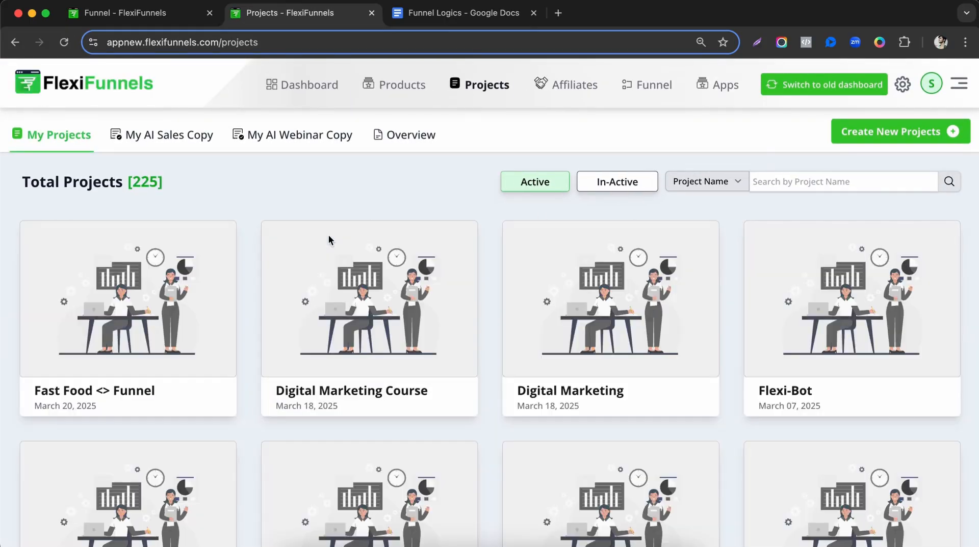
right_click(303, 275)
left_click(52, 392)
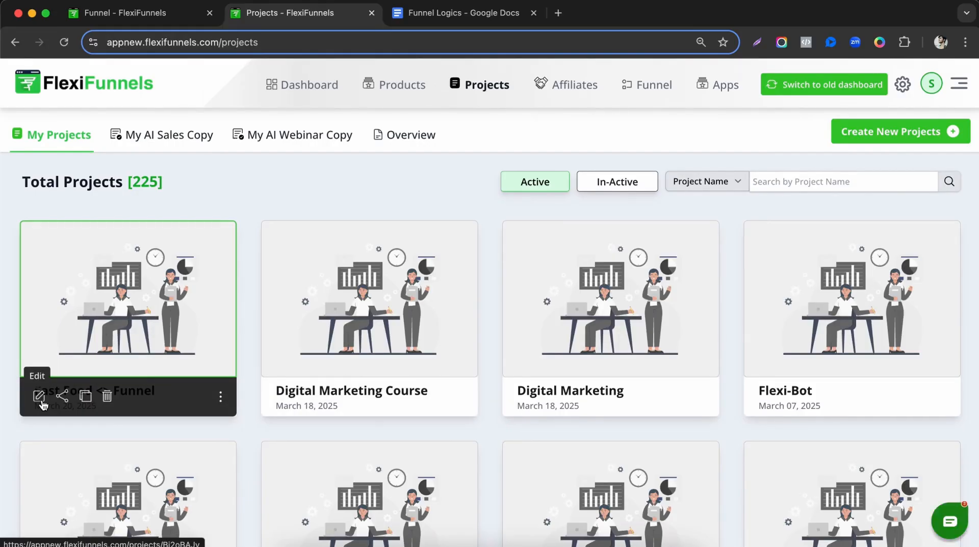
left_click(41, 400)
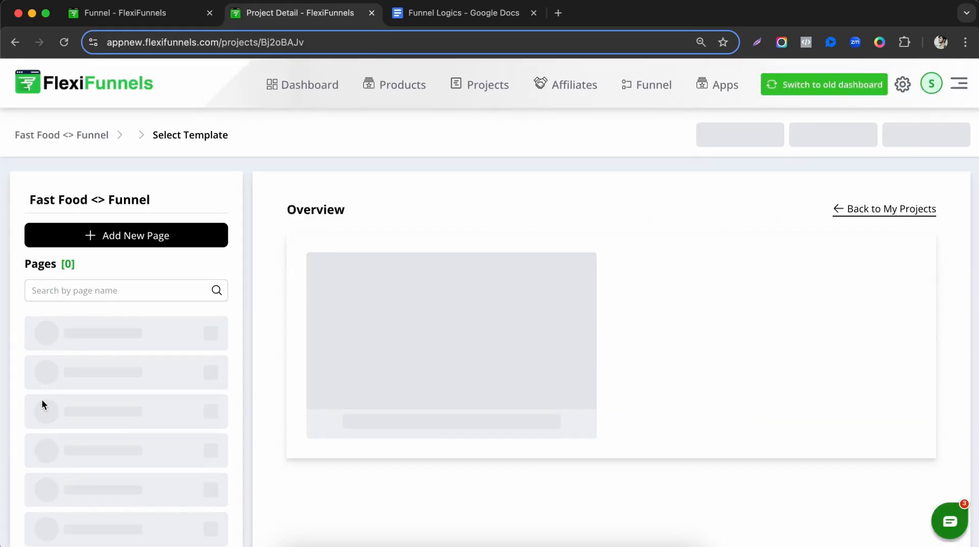
scroll(191, 298, "down", 2)
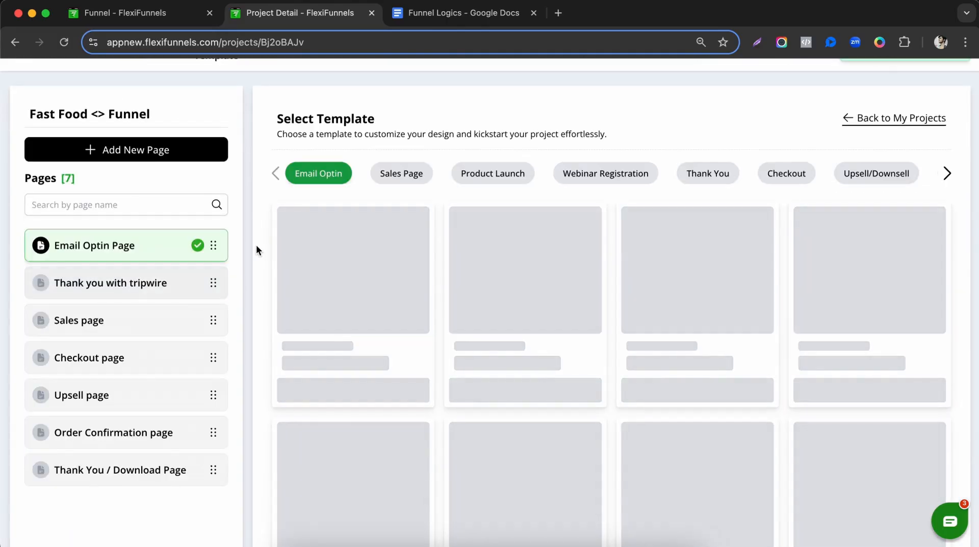
left_click(190, 159)
Add a page named M with page type Sales.
left_click(430, 255)
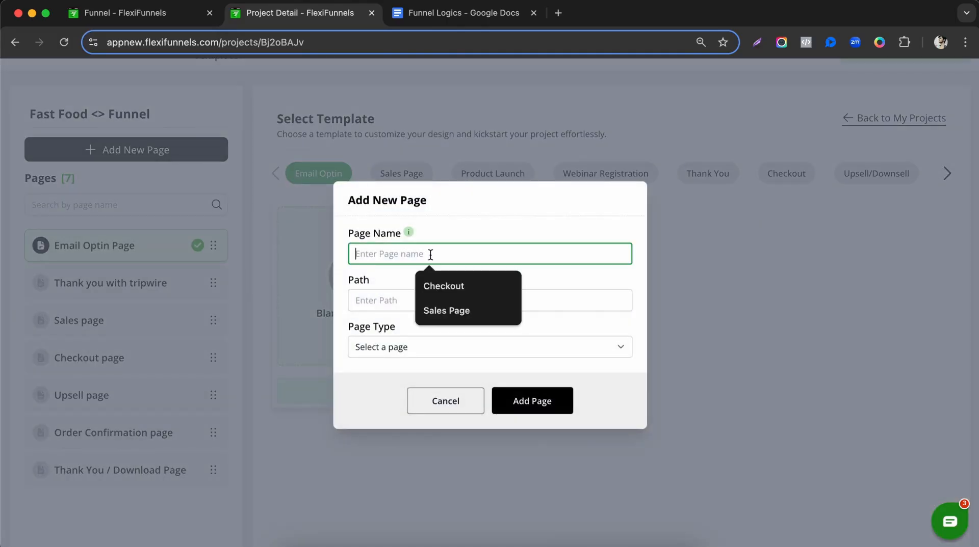
left_click(463, 13)
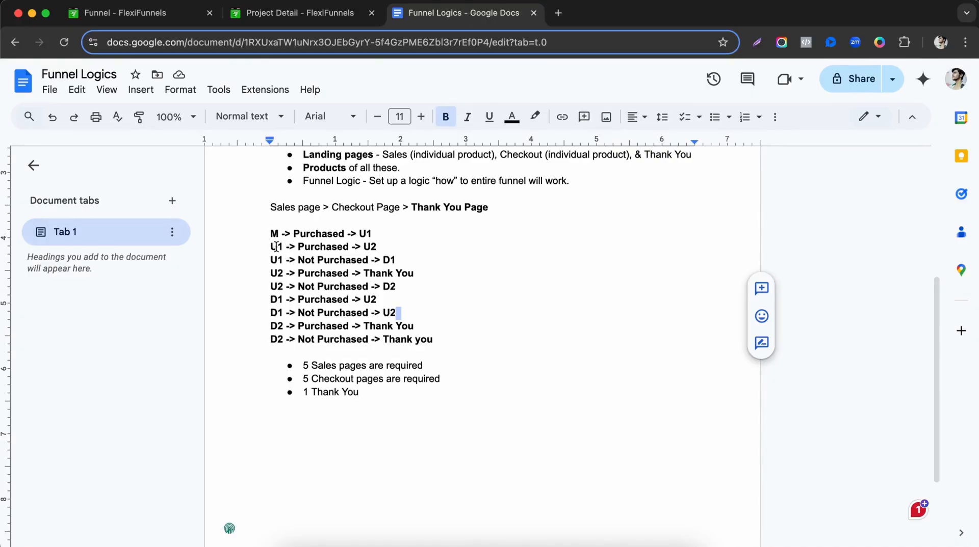
left_click(332, 12)
left_click(395, 254)
type("M")
left_click(426, 301)
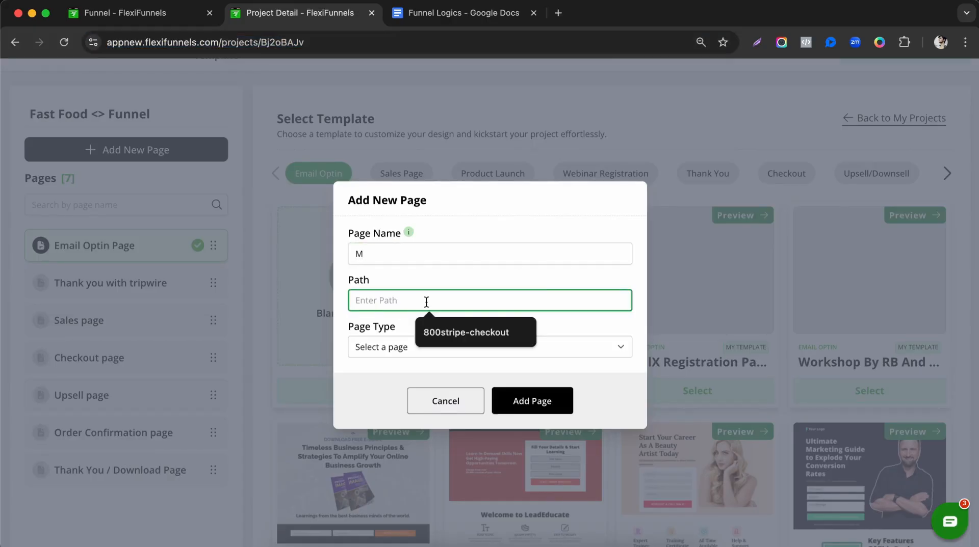
left_click(399, 351)
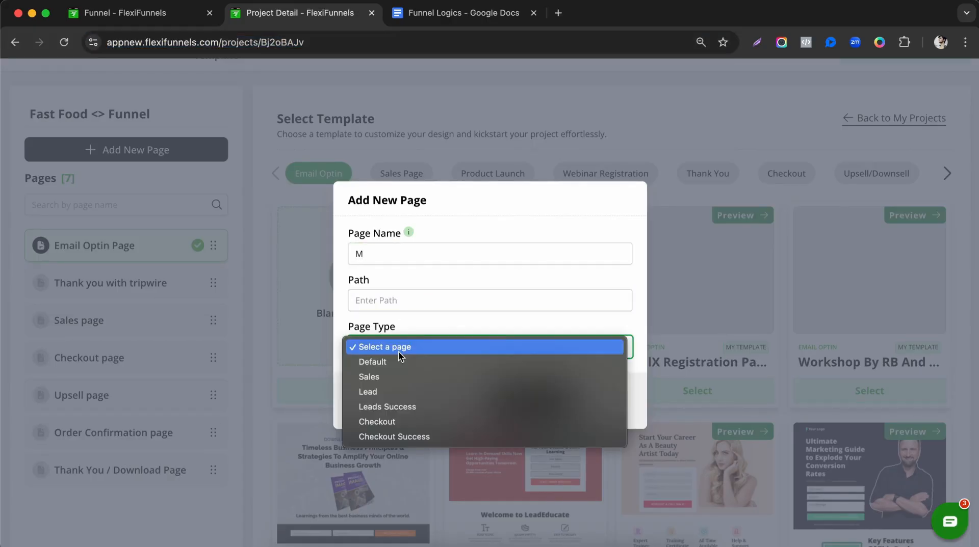
left_click(380, 378)
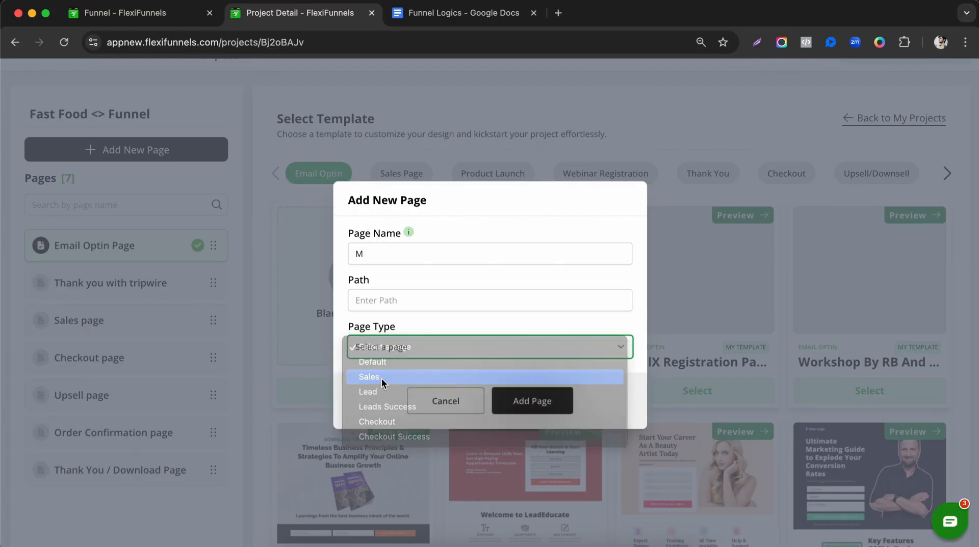
left_click(558, 404)
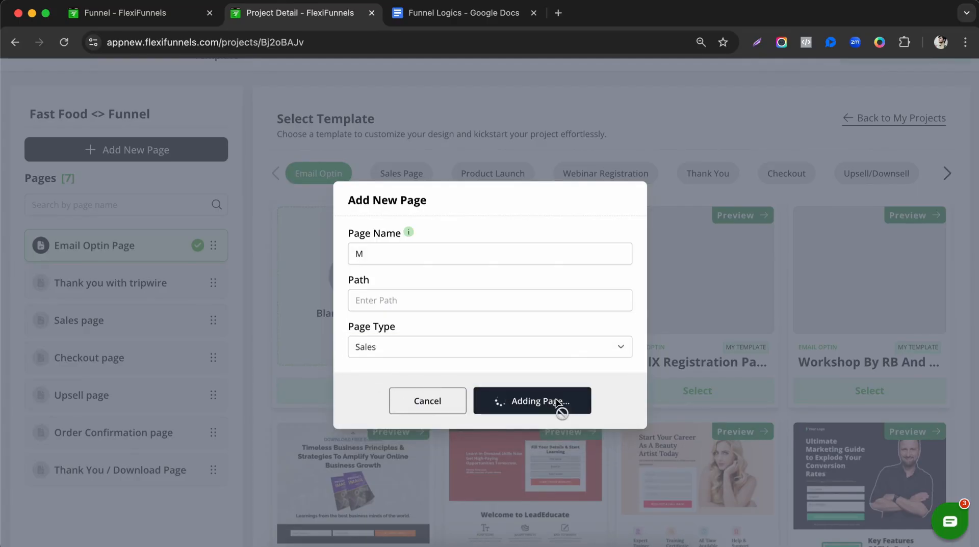
Reopen the funnels page in a fresh tab and return to the Fast Food <> Funnel project.
left_click(437, 23)
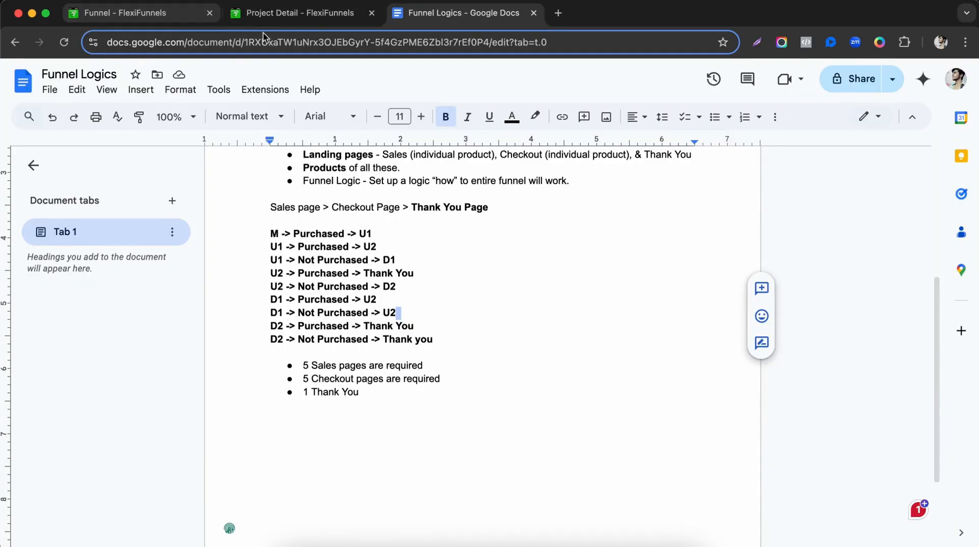
left_click(286, 20)
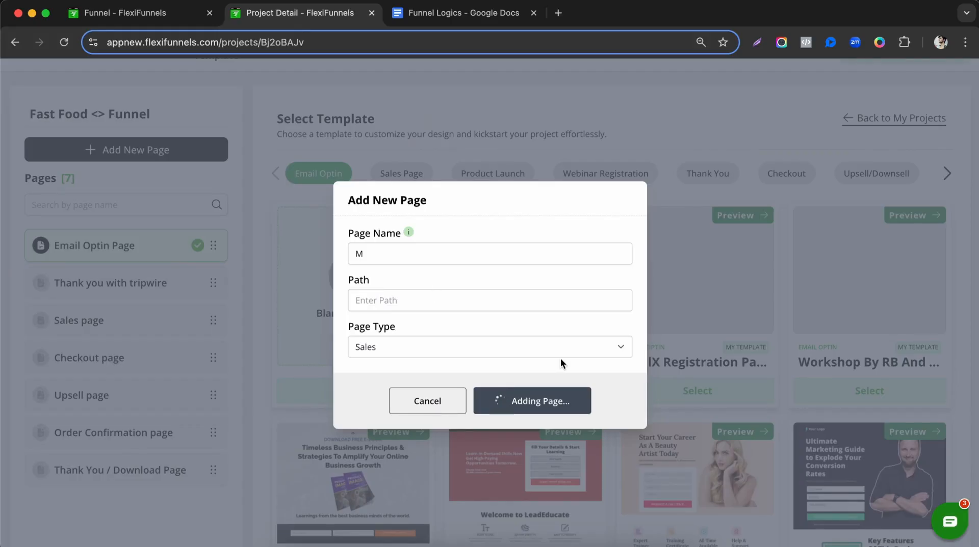
left_click(115, 13)
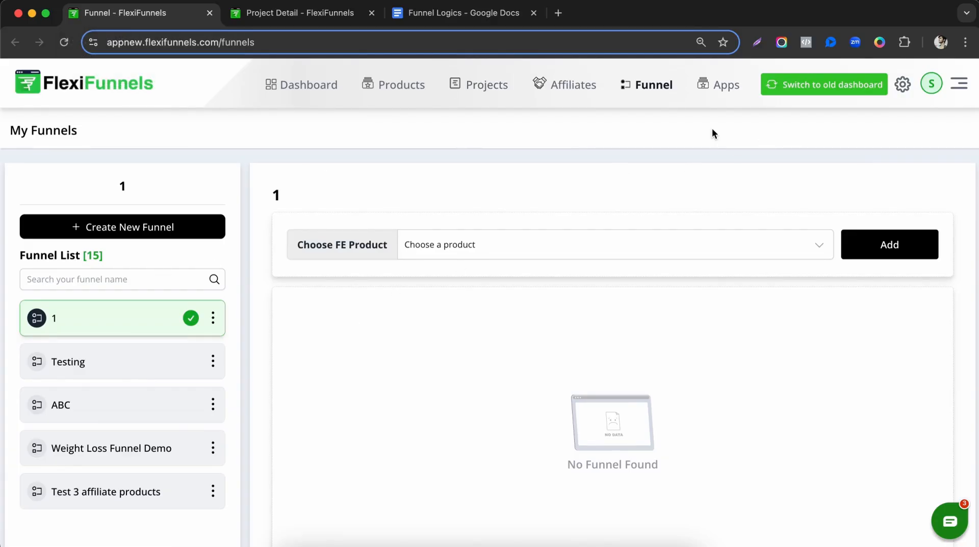
right_click(645, 94)
left_click(598, 129)
right_click(651, 85)
left_click(663, 88)
left_click(207, 13)
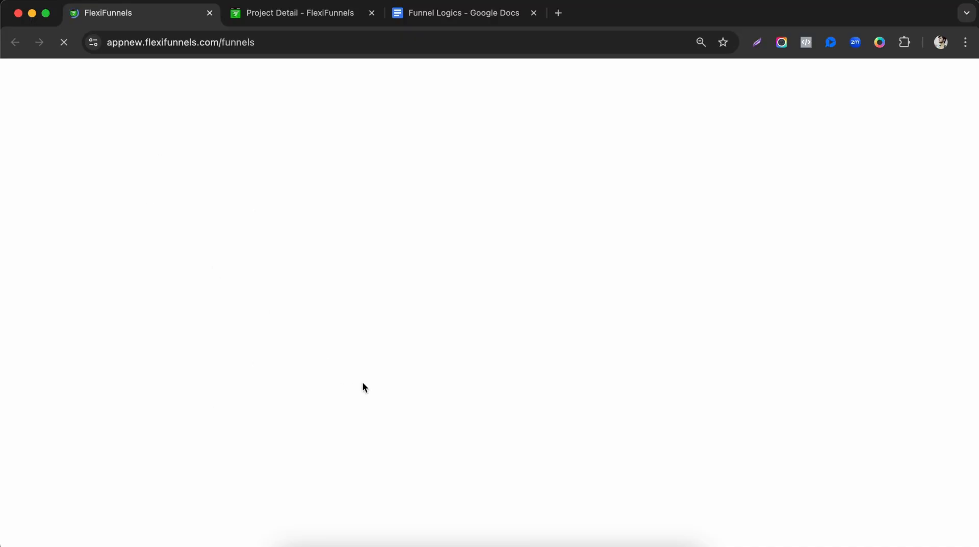
scroll(197, 306, "down", 1)
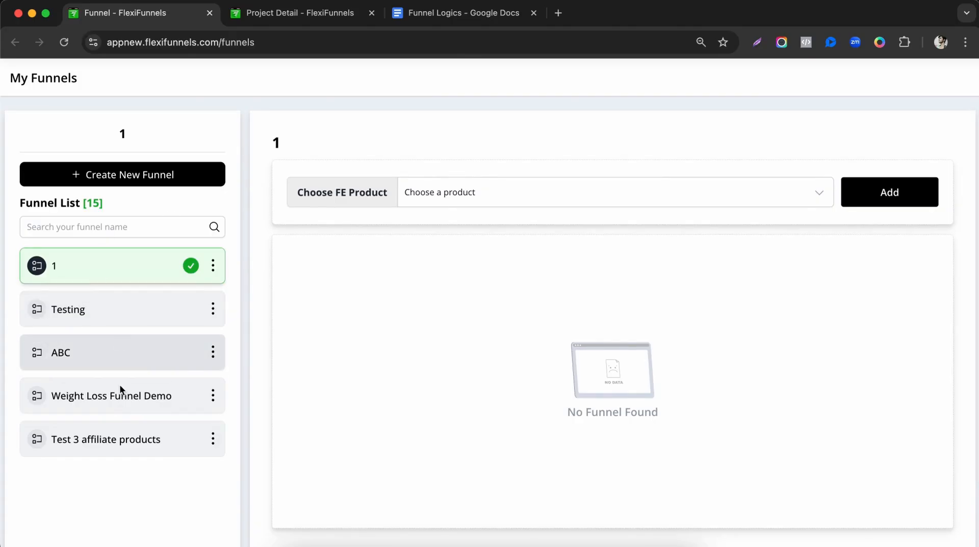
left_click(334, 18)
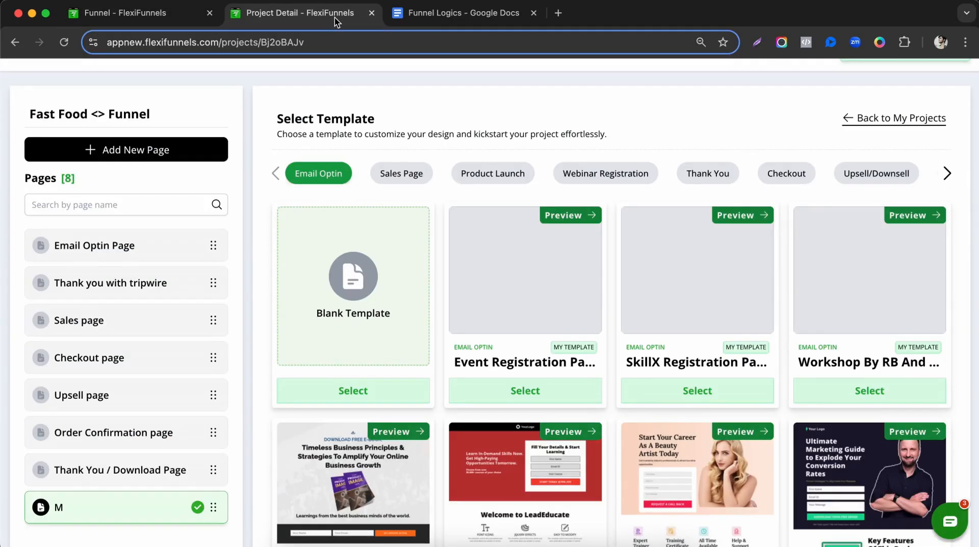
Filter templates to Sales Page and select Sales Page 2 for page M.
scroll(189, 511, "down", 1)
scroll(411, 306, "up", 1)
left_click(403, 151)
scroll(515, 322, "down", 1)
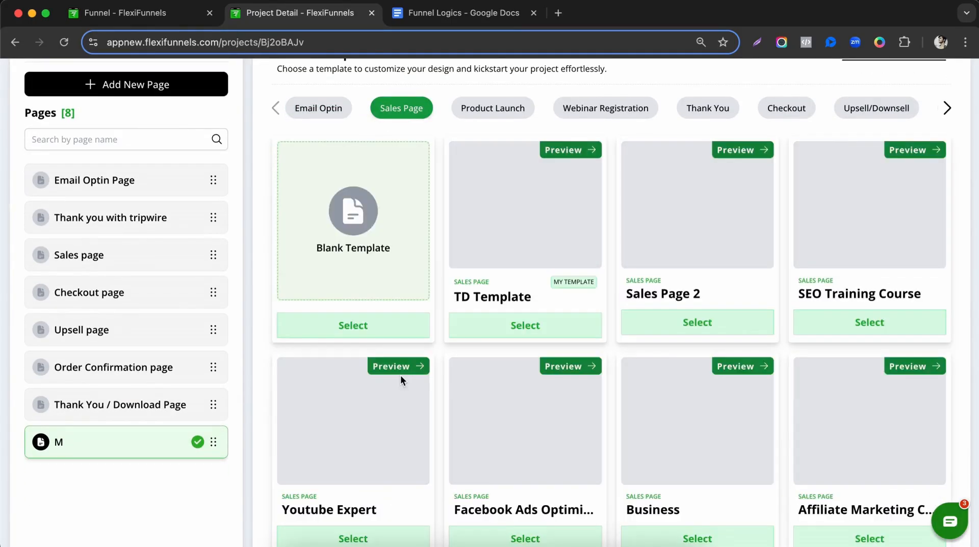
scroll(696, 334, "down", 1)
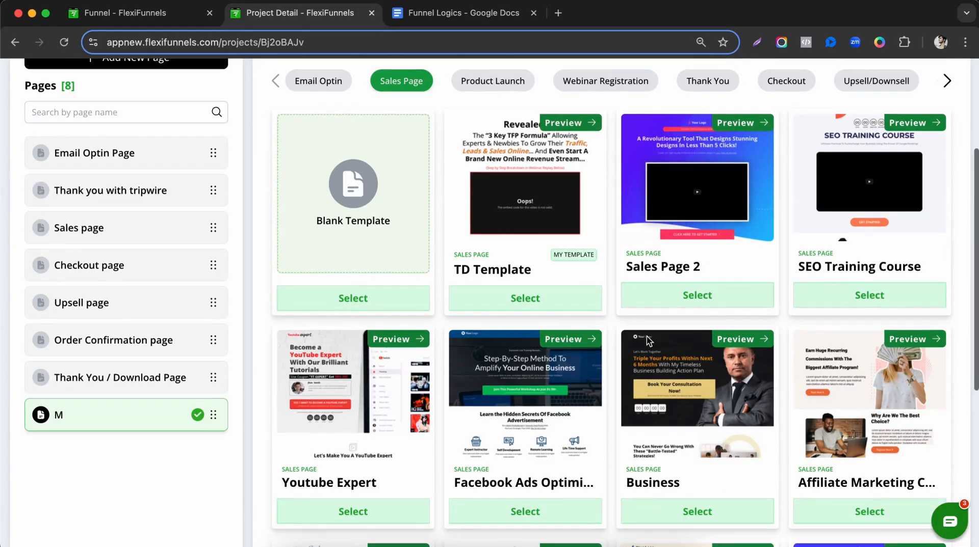
left_click(707, 286)
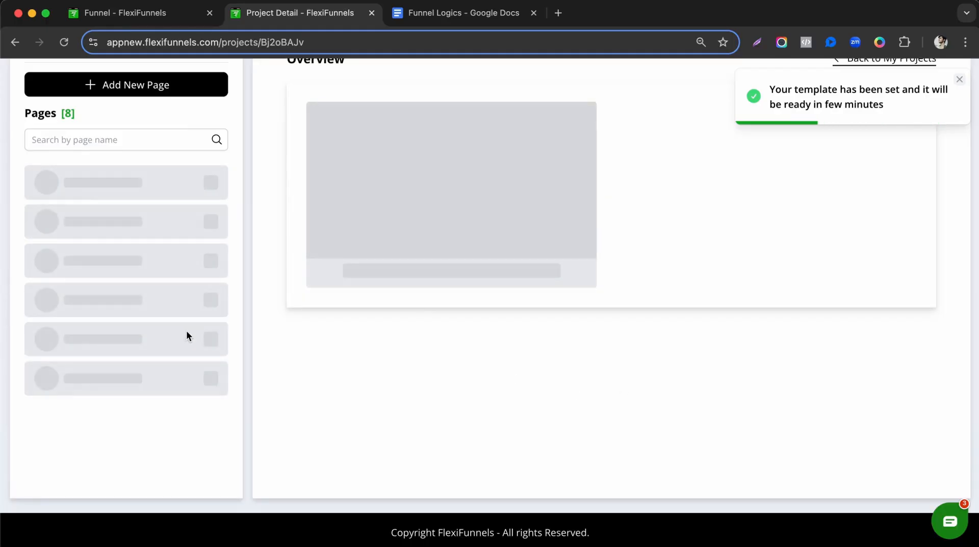
Check the funnel notes, then start and cancel adding another page.
left_click(466, 15)
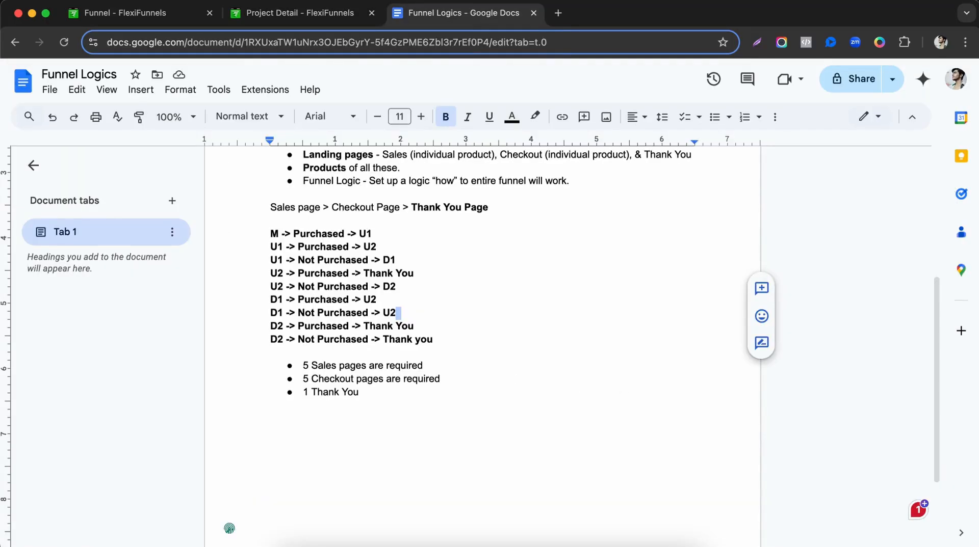
left_click(249, 19)
scroll(168, 418, "up", 5)
left_click(182, 188)
left_click(445, 405)
scroll(263, 388, "down", 3)
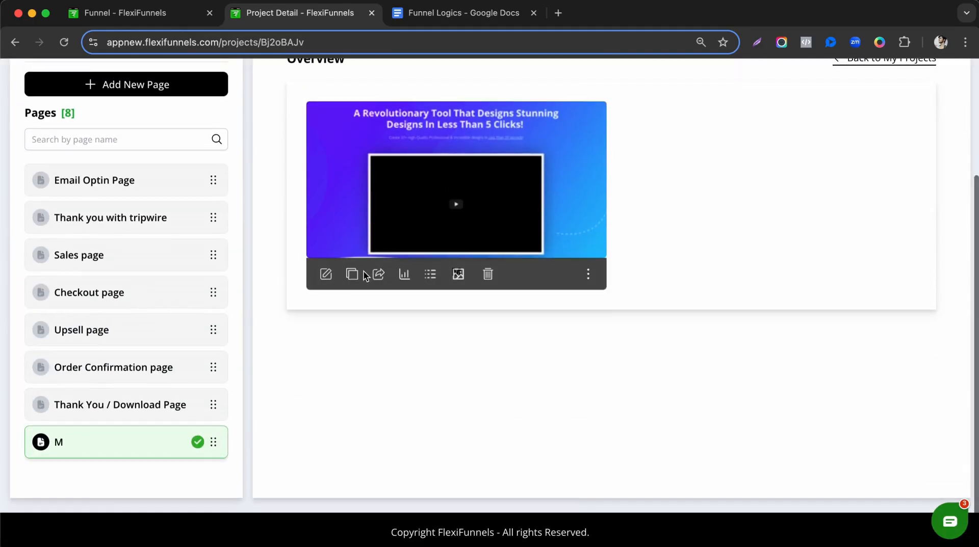
Clone the M page four times so the Fast Food funnel holds 12 pages.
left_click(352, 276)
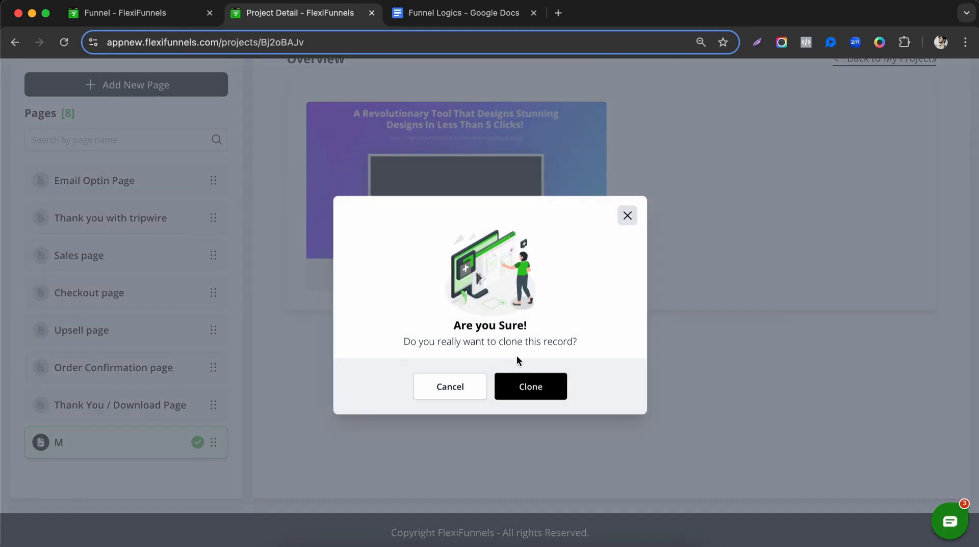
left_click(528, 389)
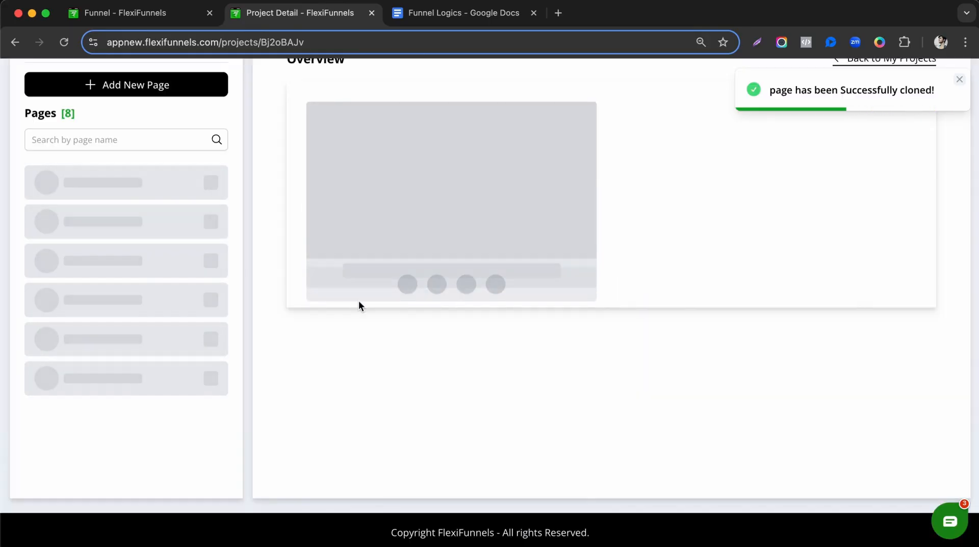
left_click(353, 276)
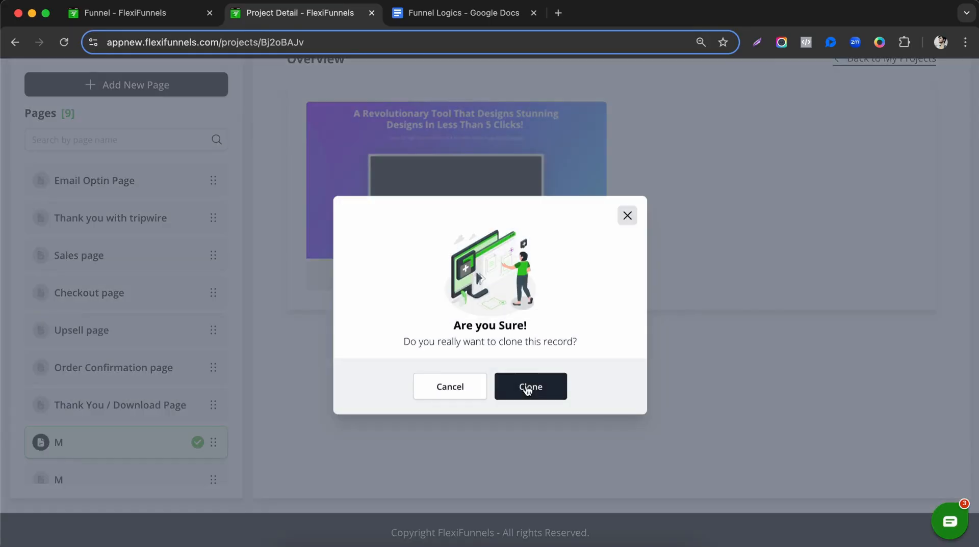
left_click(528, 388)
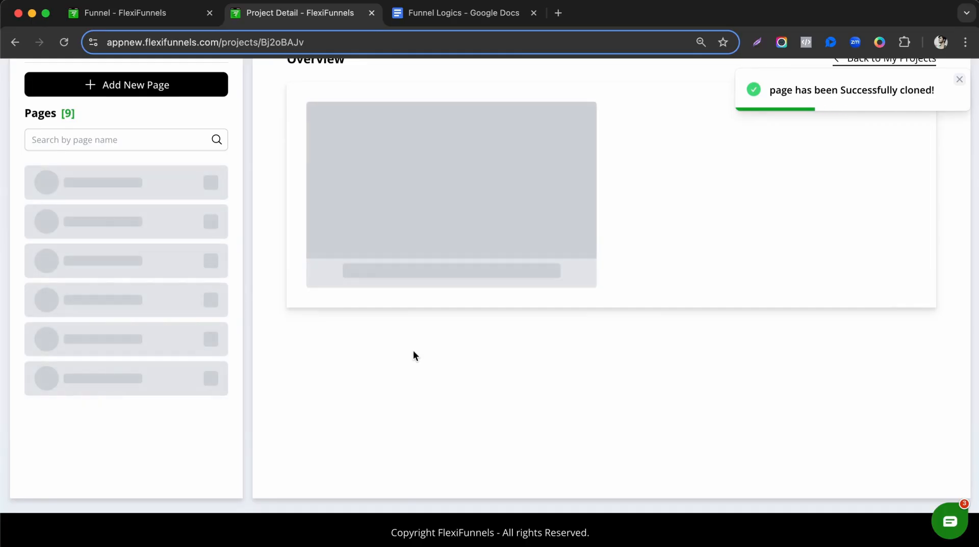
left_click(353, 276)
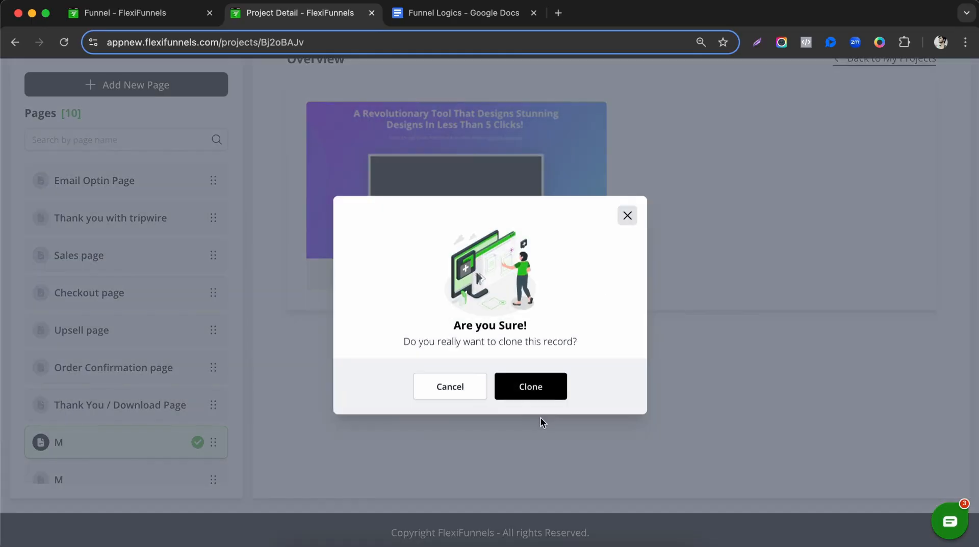
left_click(530, 388)
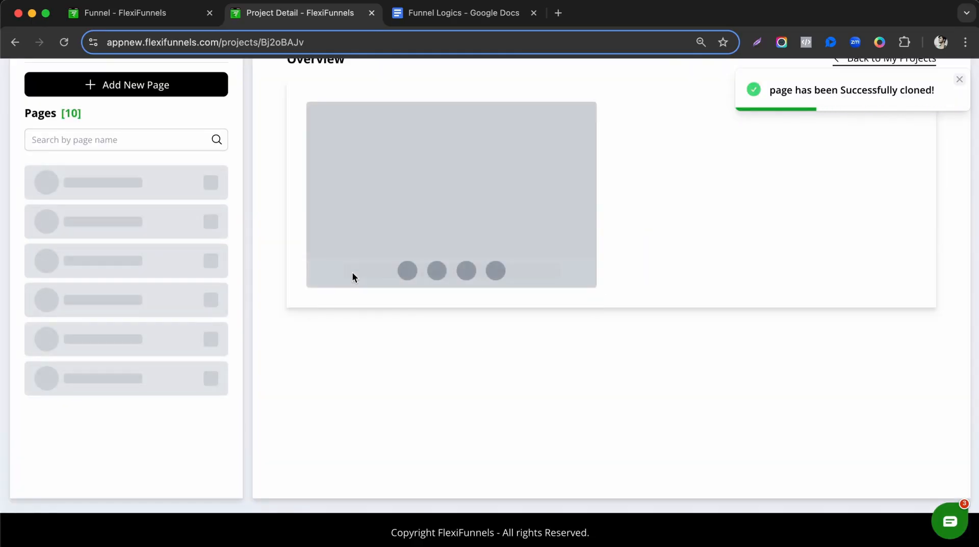
left_click(352, 275)
left_click(558, 397)
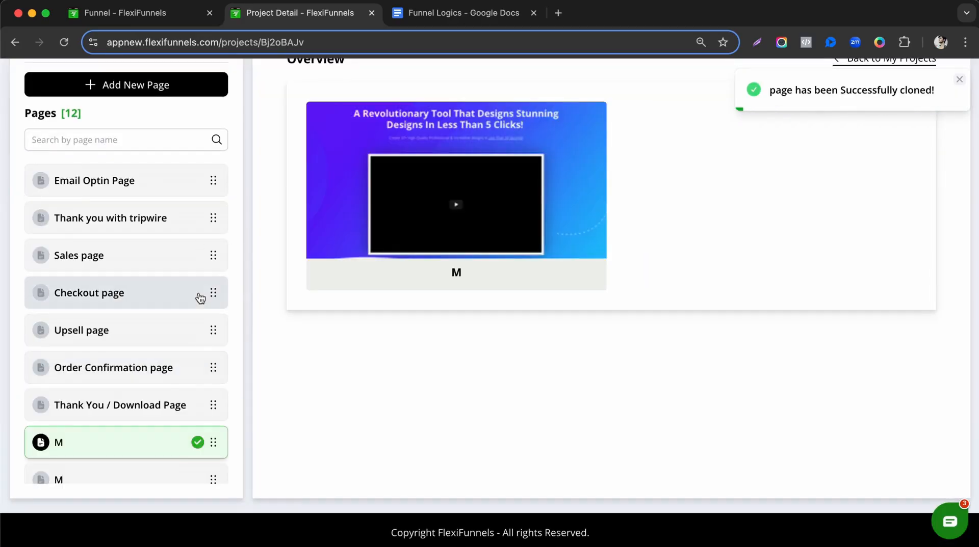
scroll(147, 311, "down", 3)
scroll(148, 311, "up", 2)
scroll(157, 250, "down", 2)
left_click(153, 359)
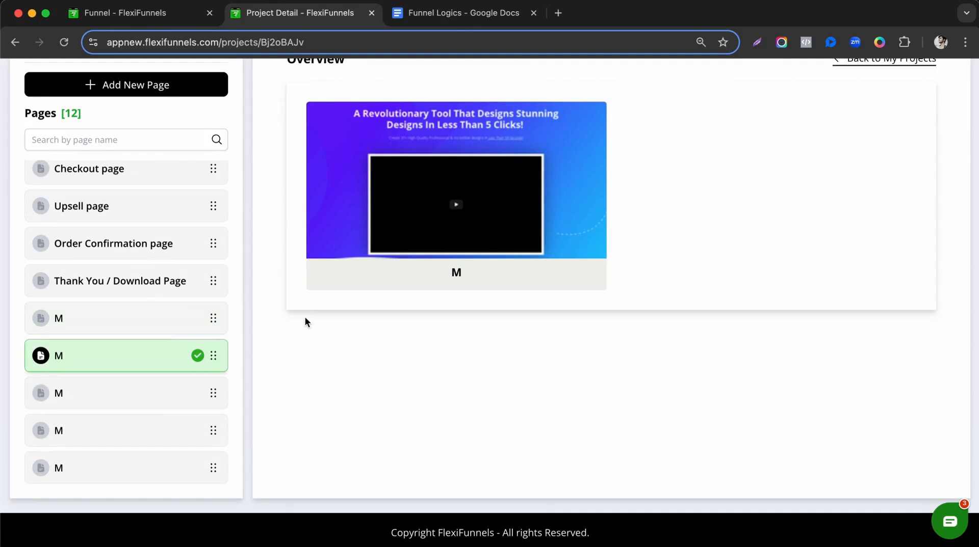
mouse_move(428, 288)
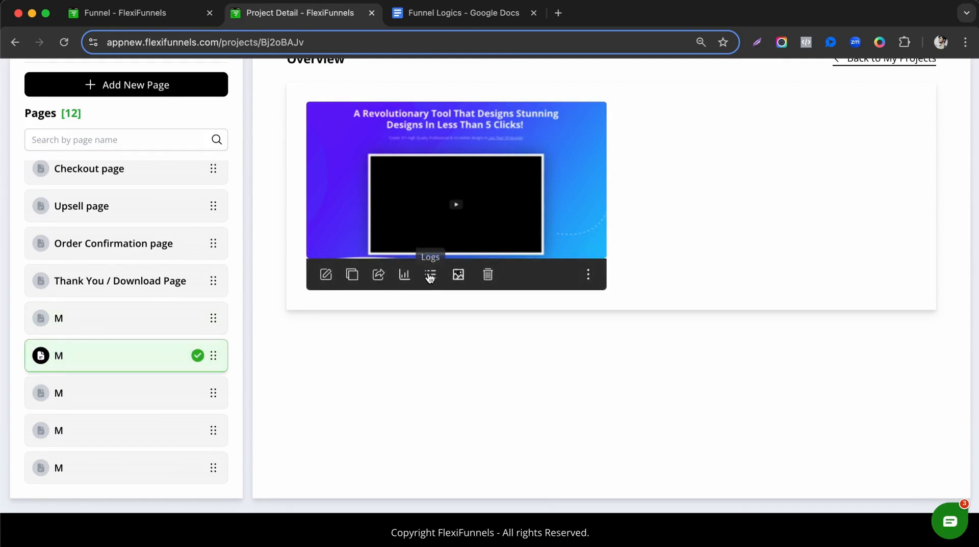
left_click(587, 275)
left_click(533, 232)
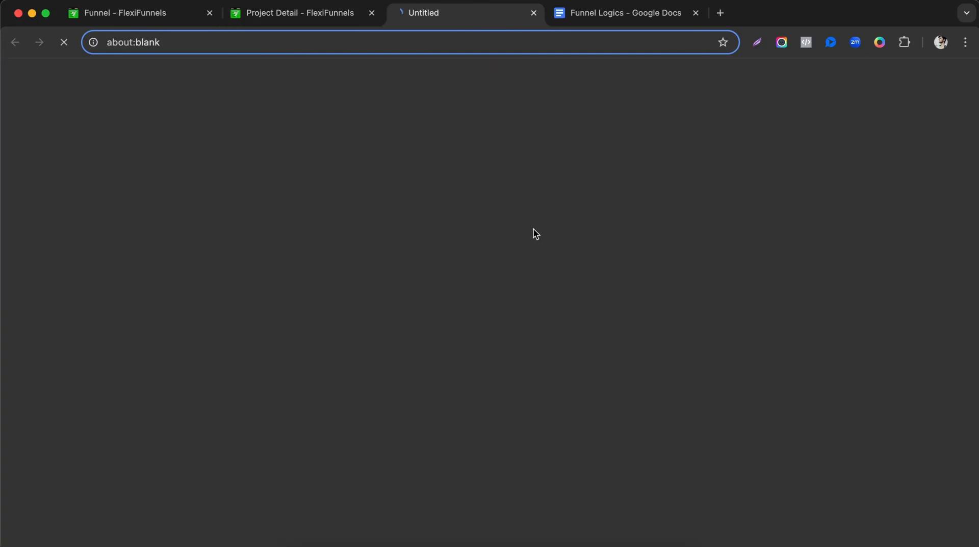
left_click(531, 12)
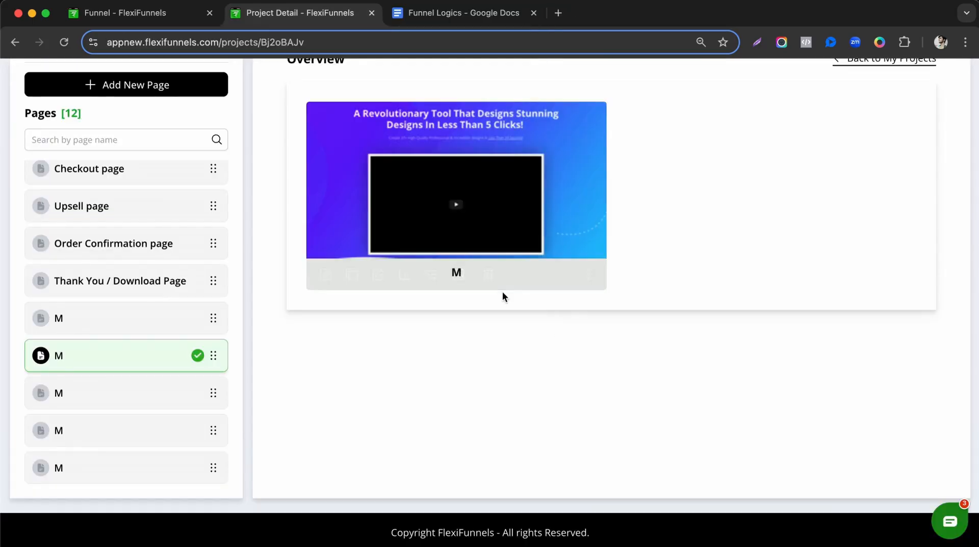
scroll(503, 292, "up", 1)
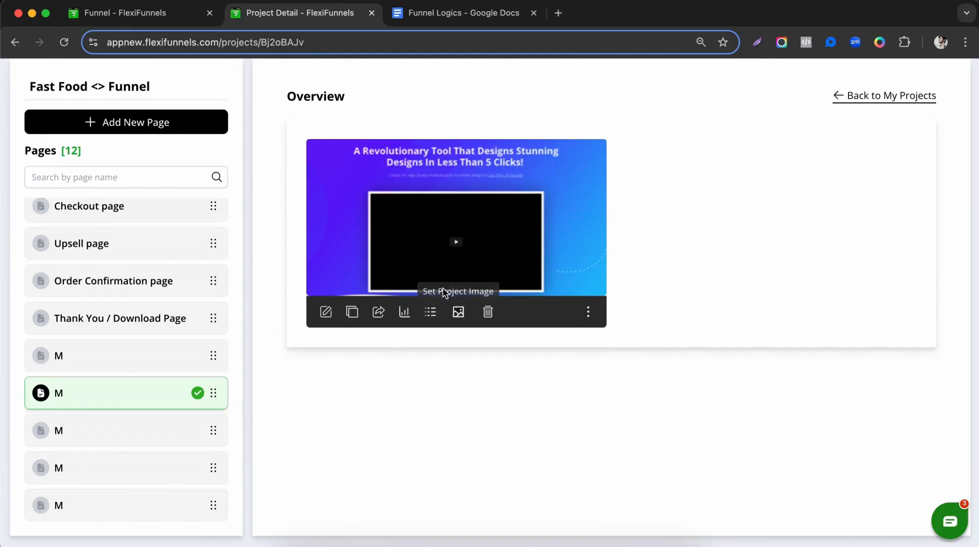
left_click(326, 312)
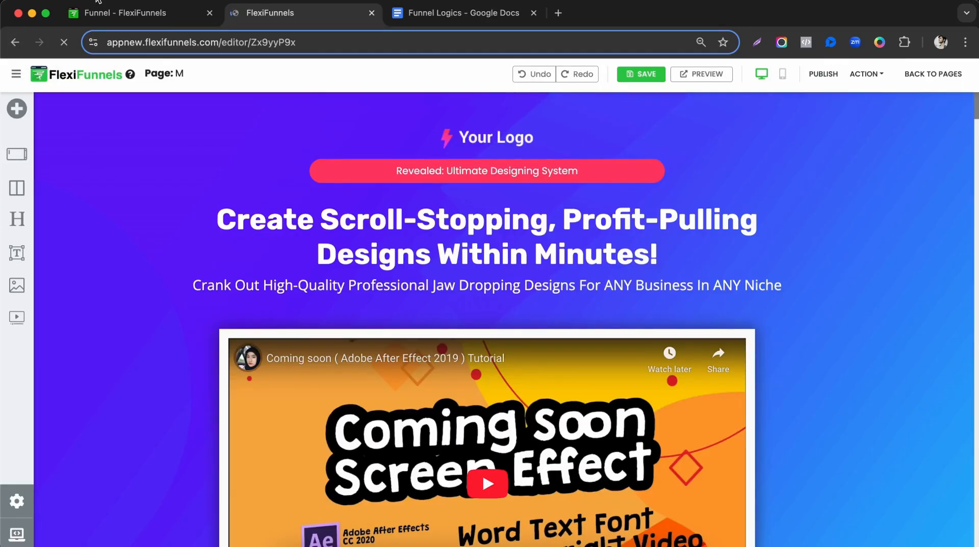
left_click(15, 43)
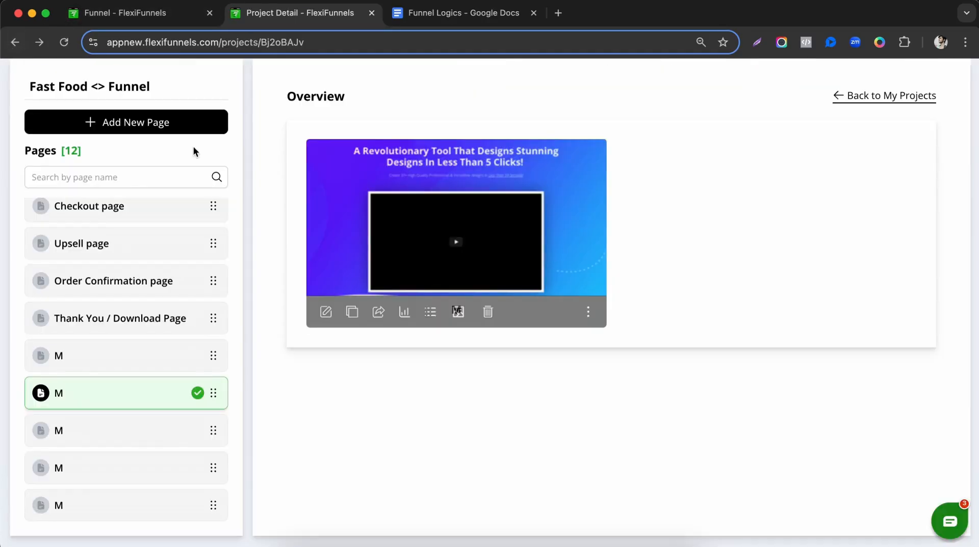
mouse_move(356, 316)
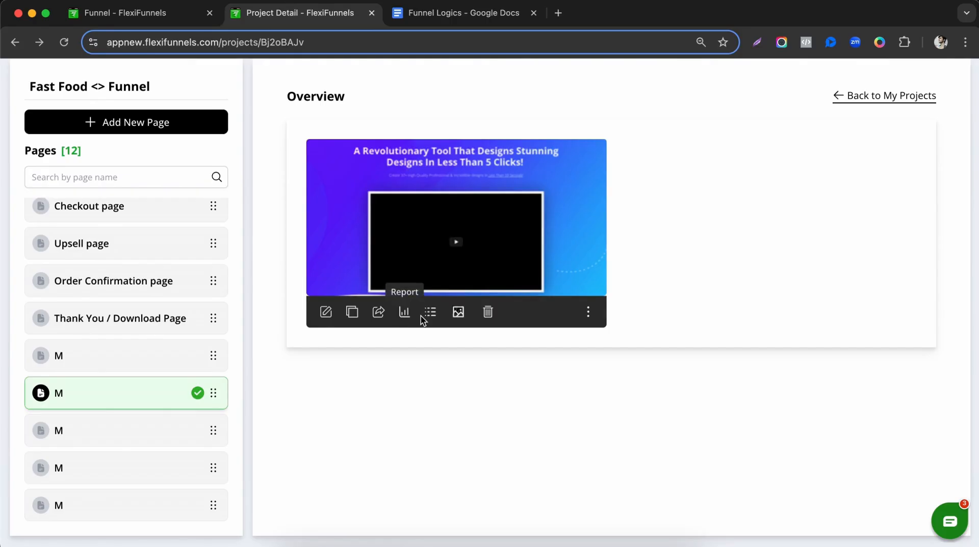
Rename the first two M copies to U1 and U2 in Page Settings.
left_click(587, 312)
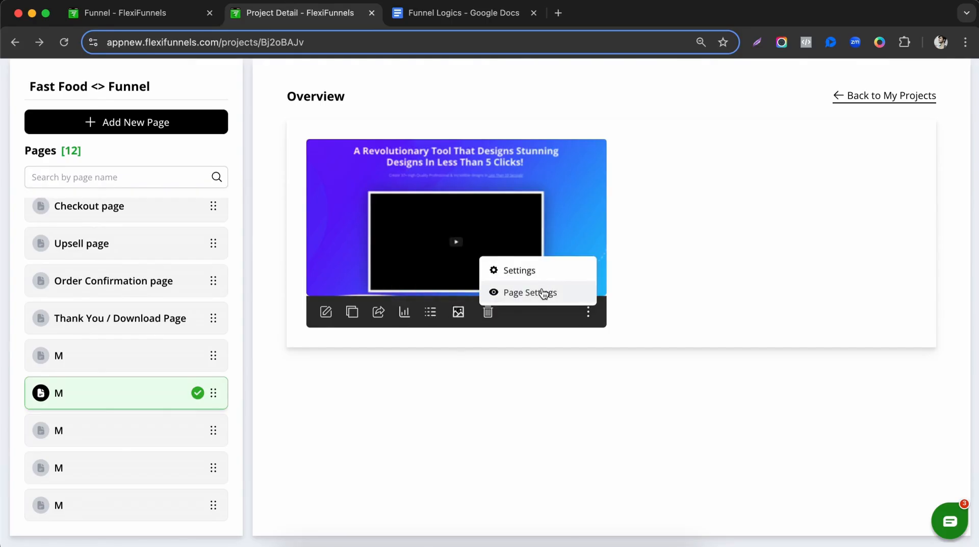
left_click(545, 291)
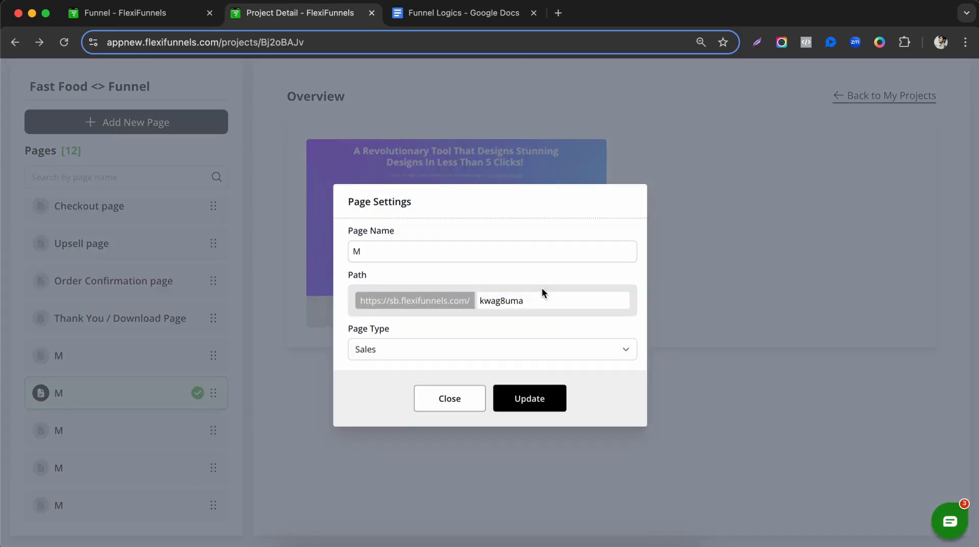
left_click(376, 252)
key("BackSpace")
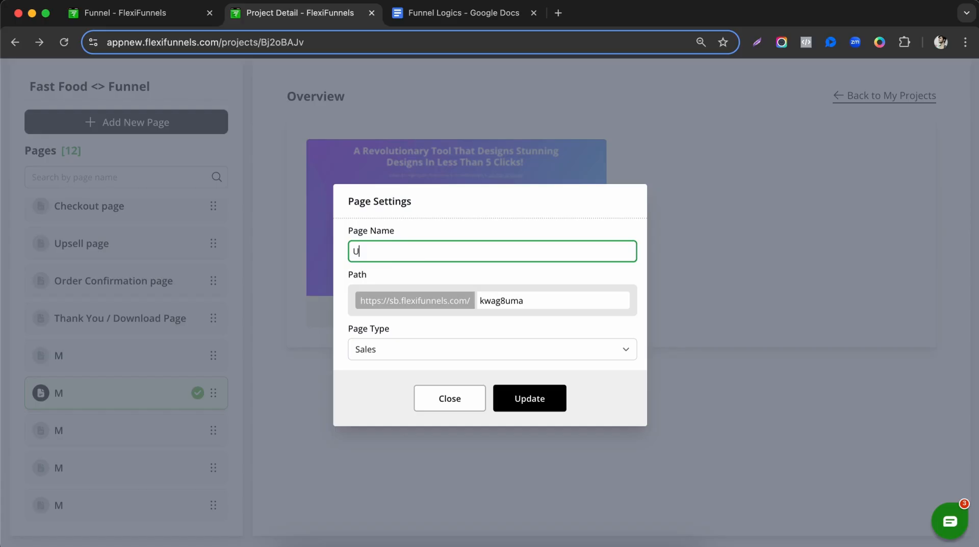
left_click(522, 395)
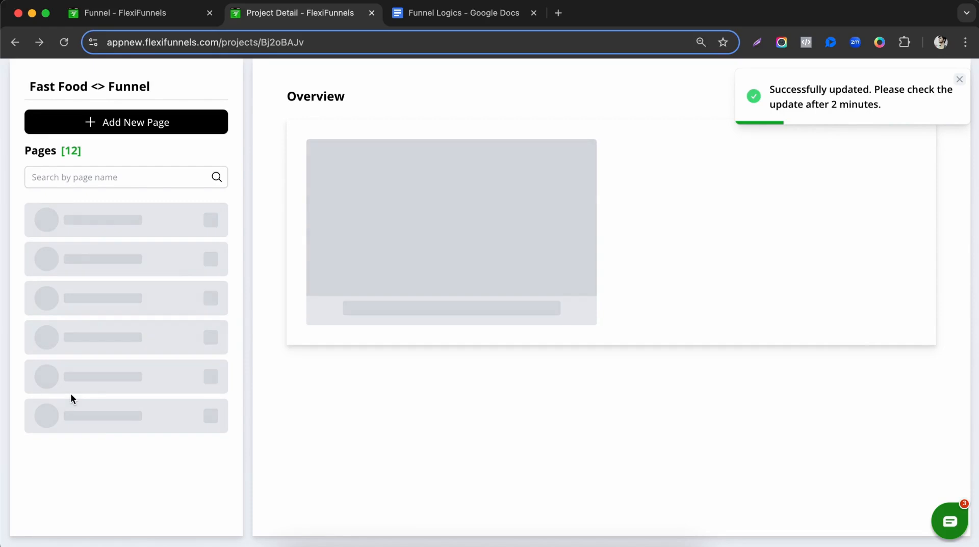
left_click(81, 431)
mouse_move(515, 316)
left_click(589, 313)
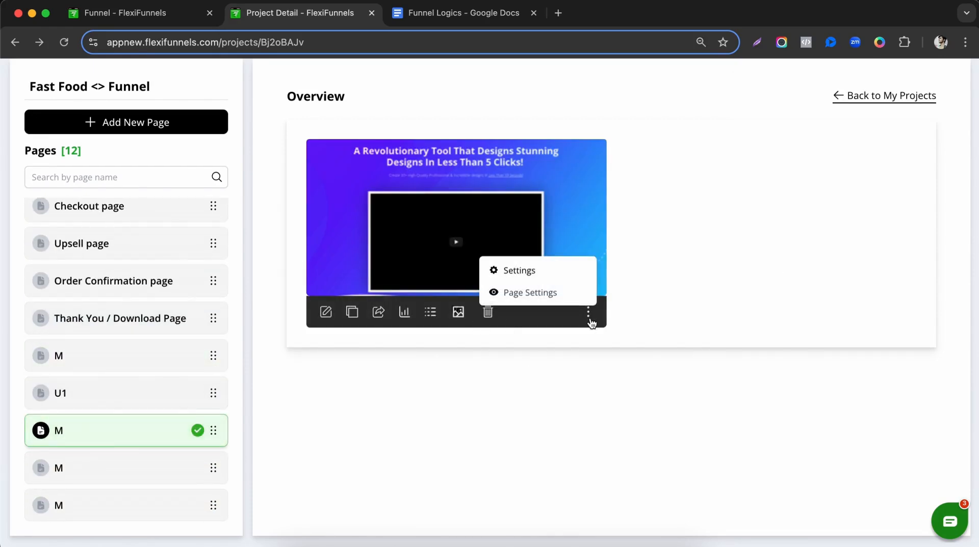
left_click(542, 297)
triple_click(461, 253)
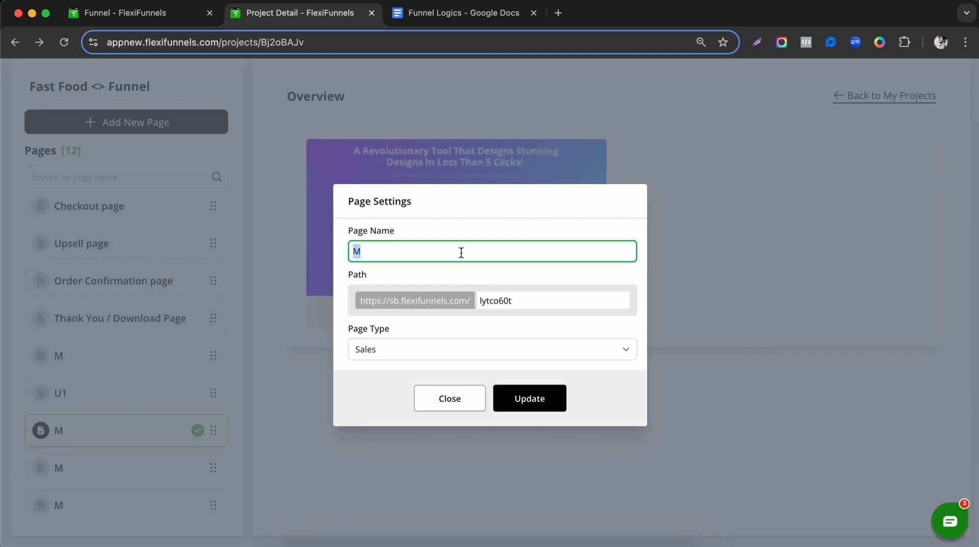
type("U2")
left_click(529, 402)
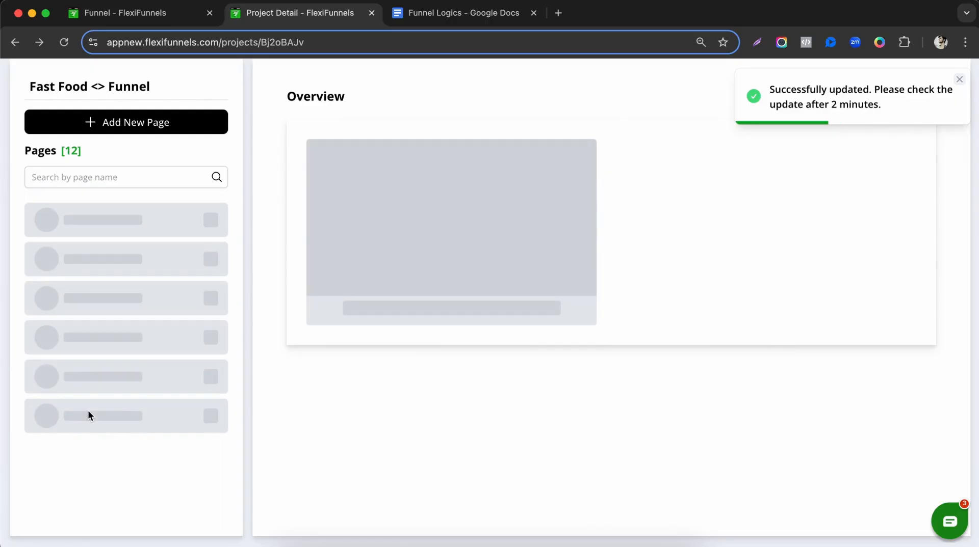
Rename the remaining two M copies to D1 and D2.
scroll(87, 411, "down", 5)
scroll(95, 447, "down", 2)
left_click(103, 430)
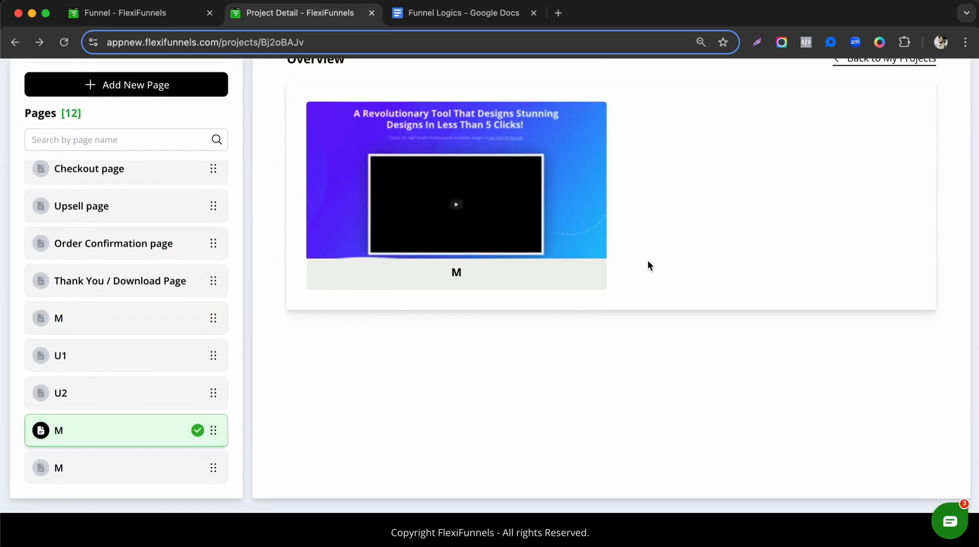
left_click(587, 275)
left_click(530, 255)
double_click(395, 255)
left_click(556, 399)
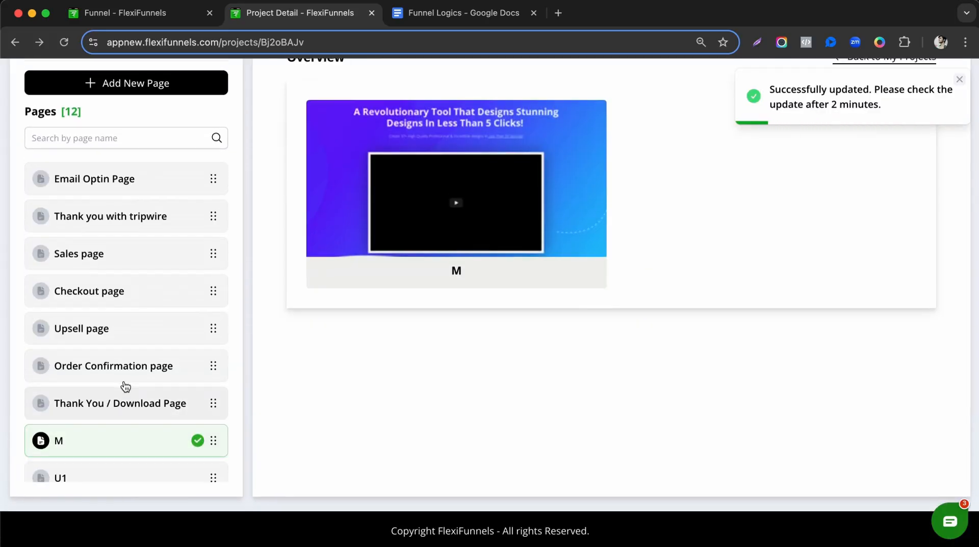
scroll(125, 398, "down", 3)
left_click(120, 469)
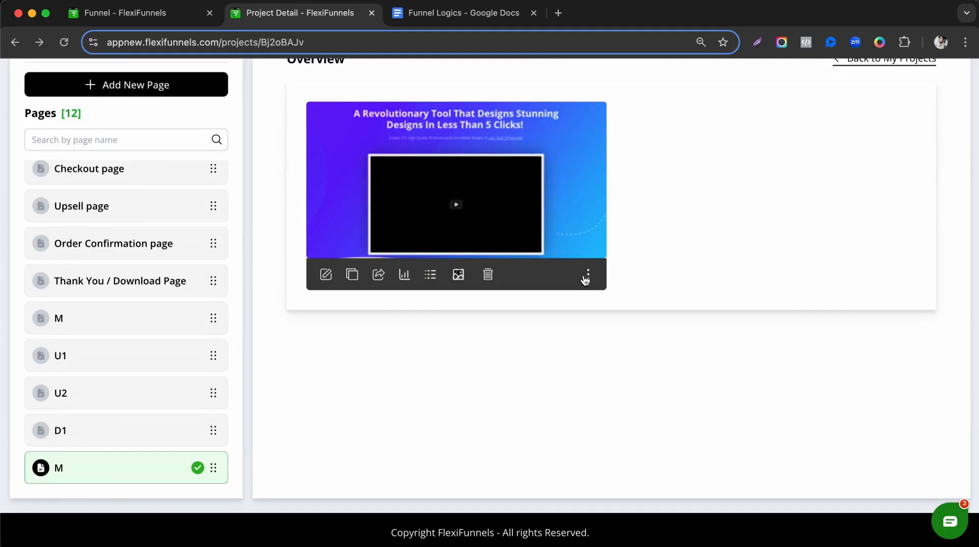
left_click(587, 275)
left_click(530, 255)
left_click(395, 254)
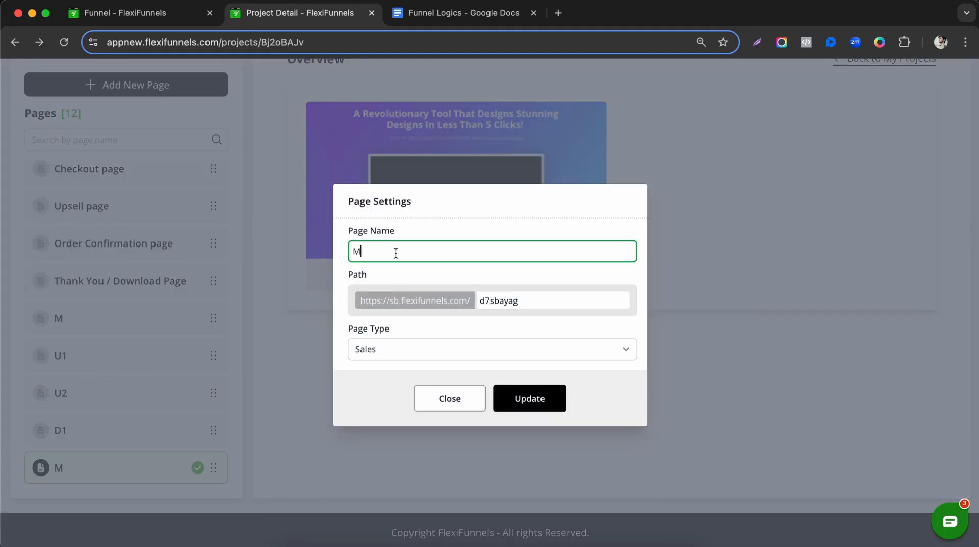
type("D2")
left_click(528, 401)
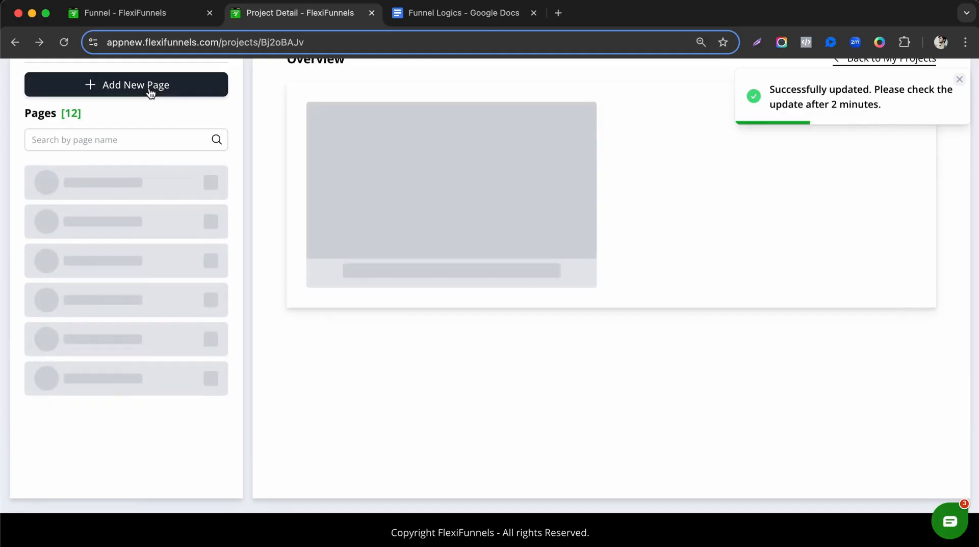
left_click(150, 91)
Add a page named 'C - M' with Page Type Checkout to the Fast Food funnel.
left_click(425, 254)
type("Checkout Page")
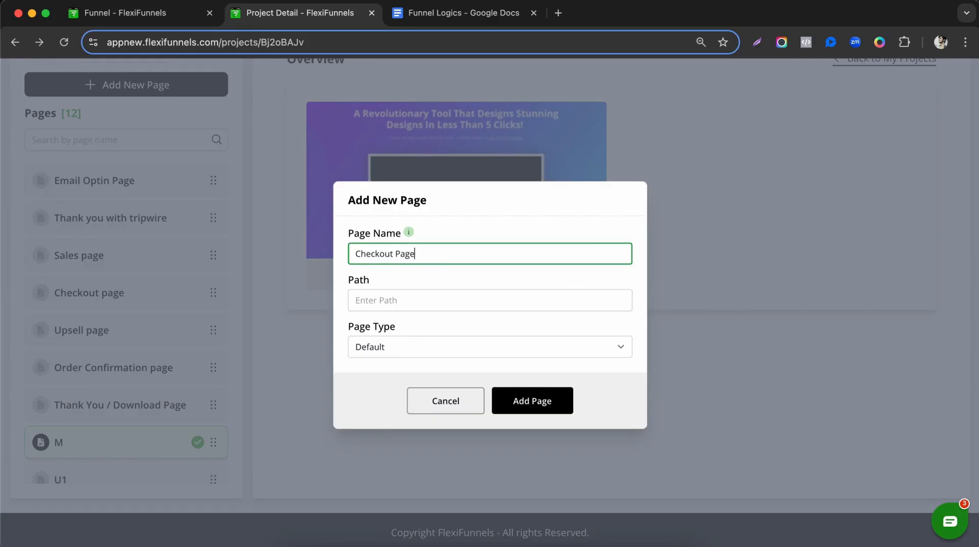
type("C - M")
left_click(383, 347)
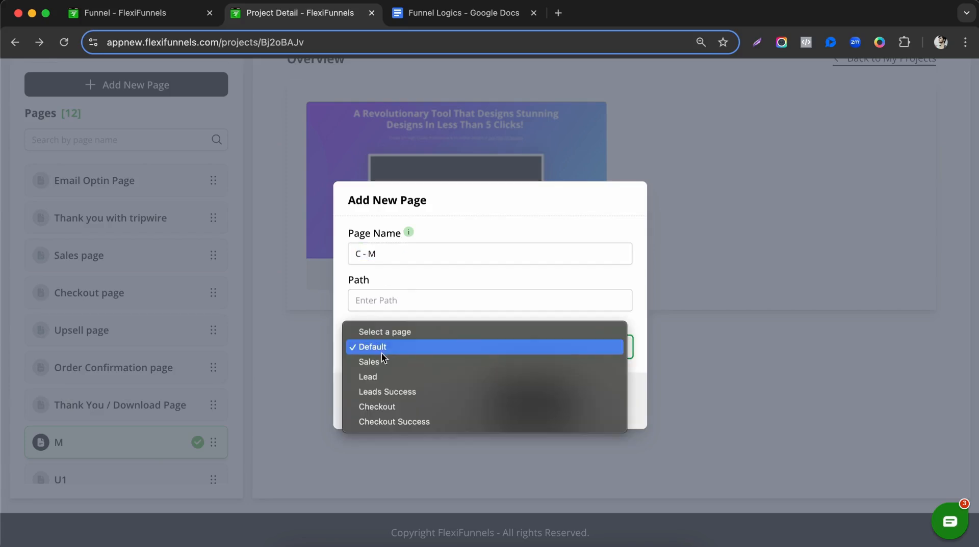
left_click(400, 407)
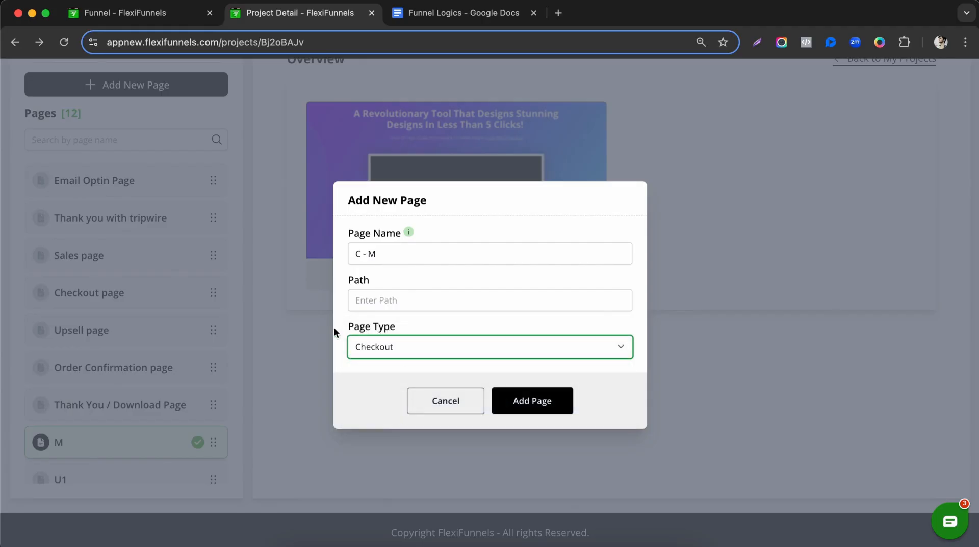
left_click(546, 403)
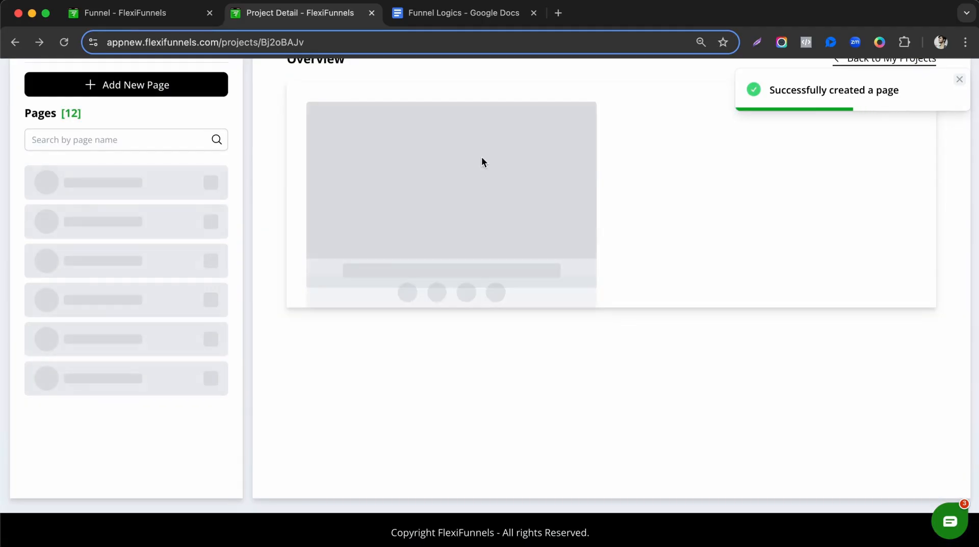
Filter to Checkout templates and apply Checkout 22 from the third page to C - M.
scroll(148, 357, "down", 5)
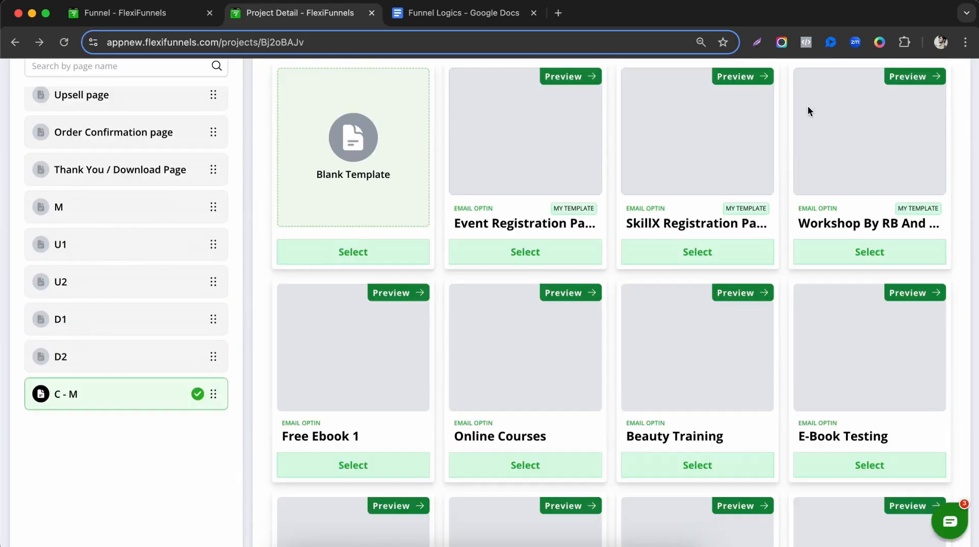
scroll(782, 120, "up", 3)
left_click(768, 214)
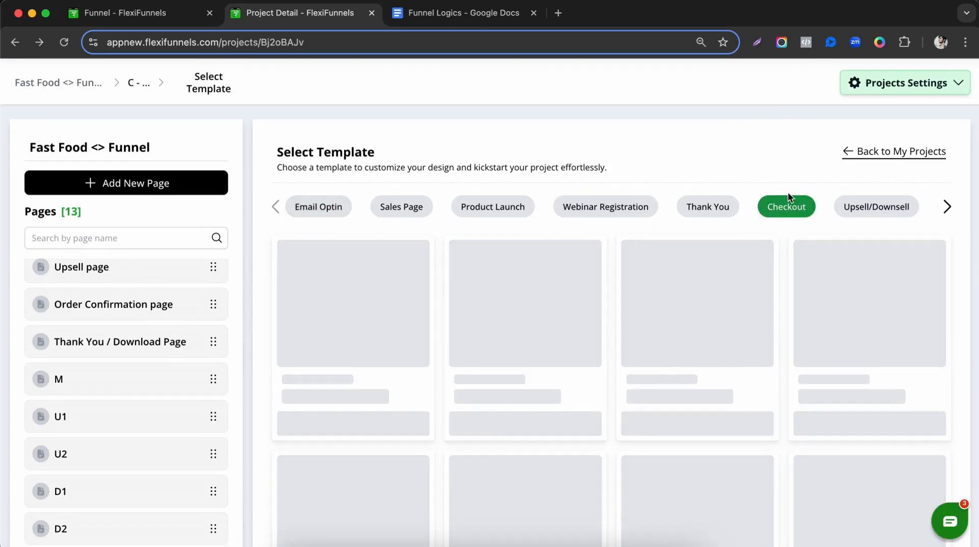
scroll(616, 294, "down", 10)
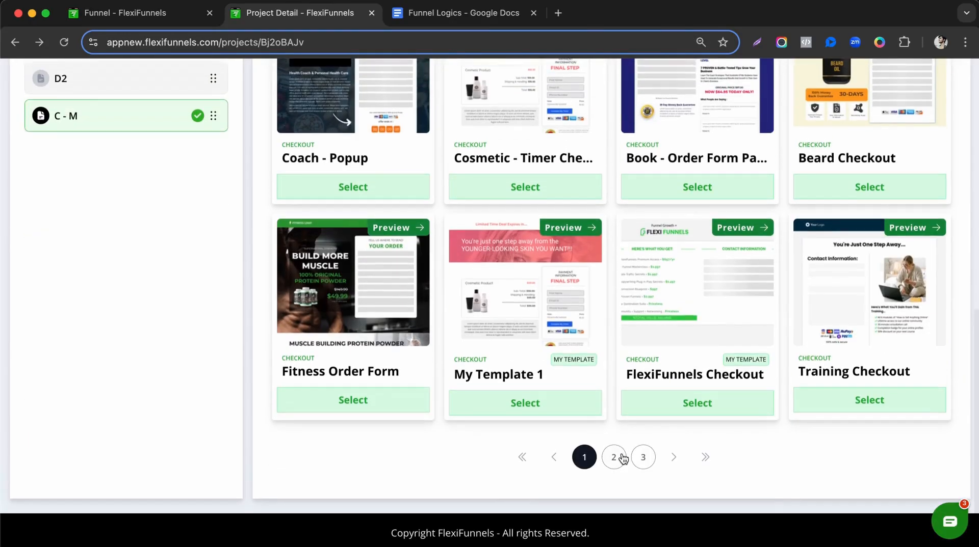
left_click(618, 455)
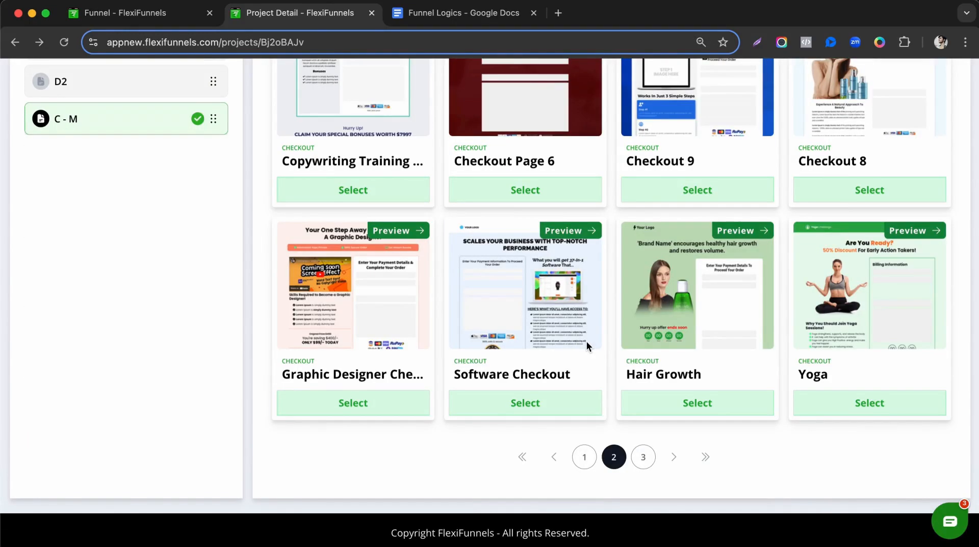
scroll(586, 341, "down", 3)
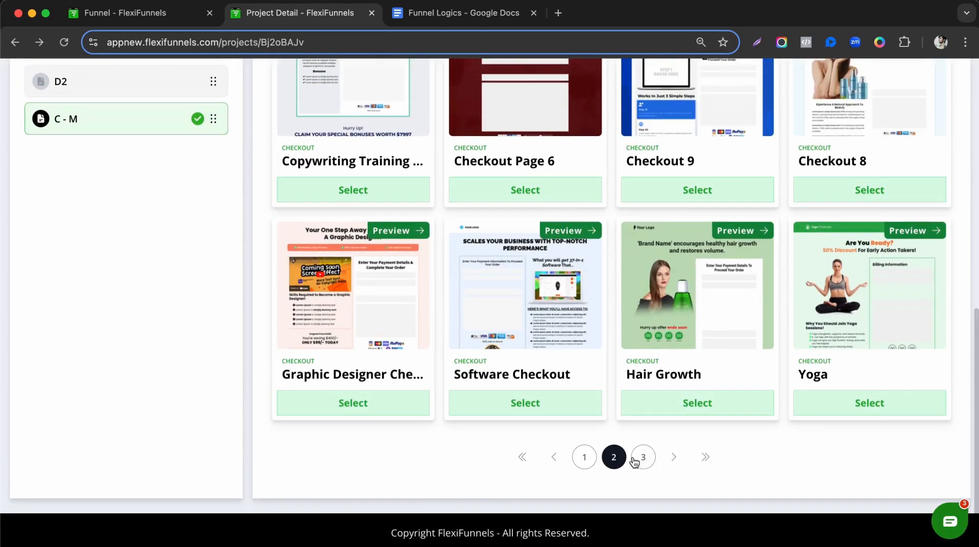
left_click(641, 458)
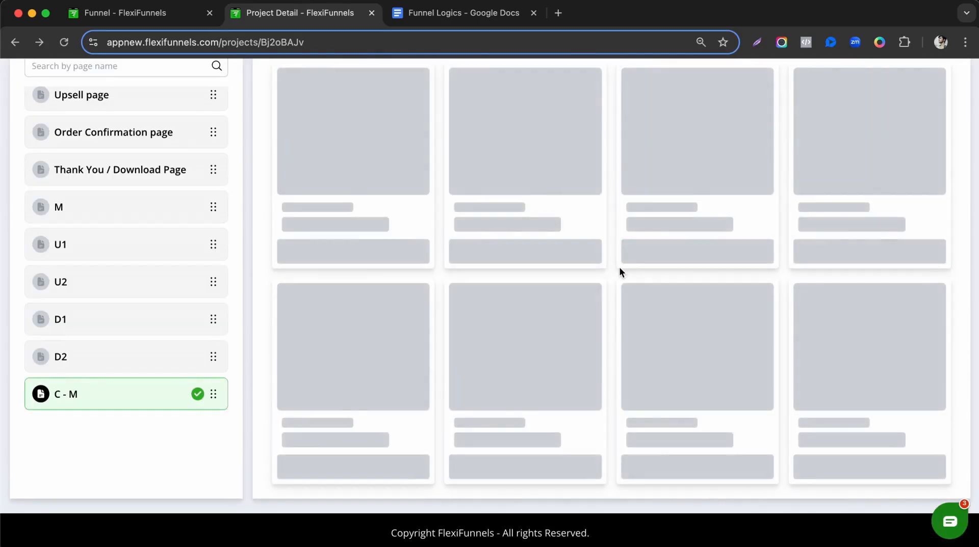
scroll(620, 271, "up", 5)
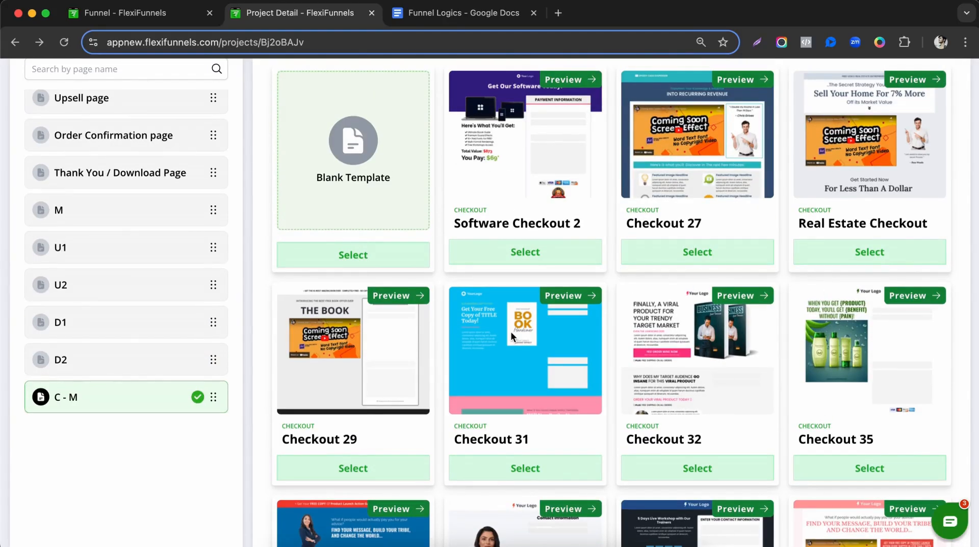
scroll(510, 331, "down", 1)
scroll(842, 387, "down", 5)
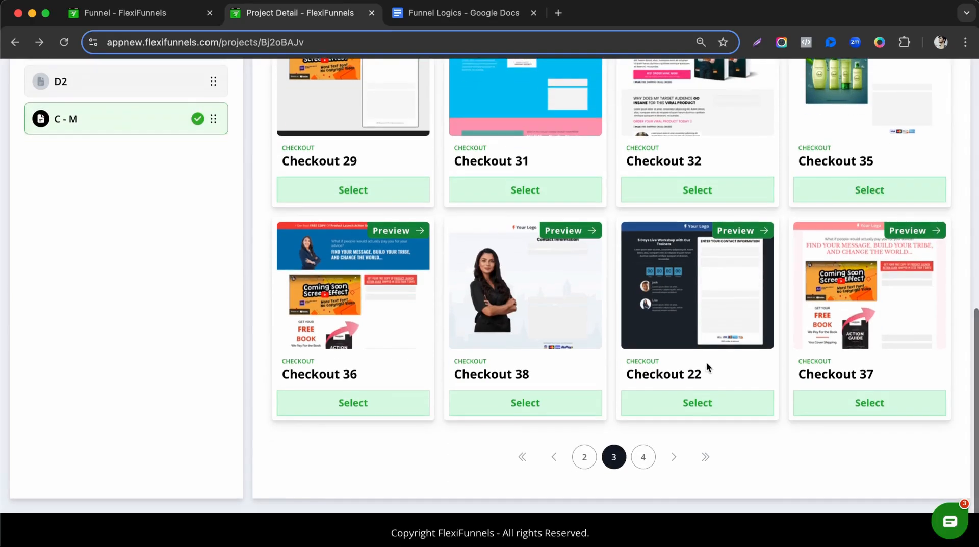
left_click(700, 395)
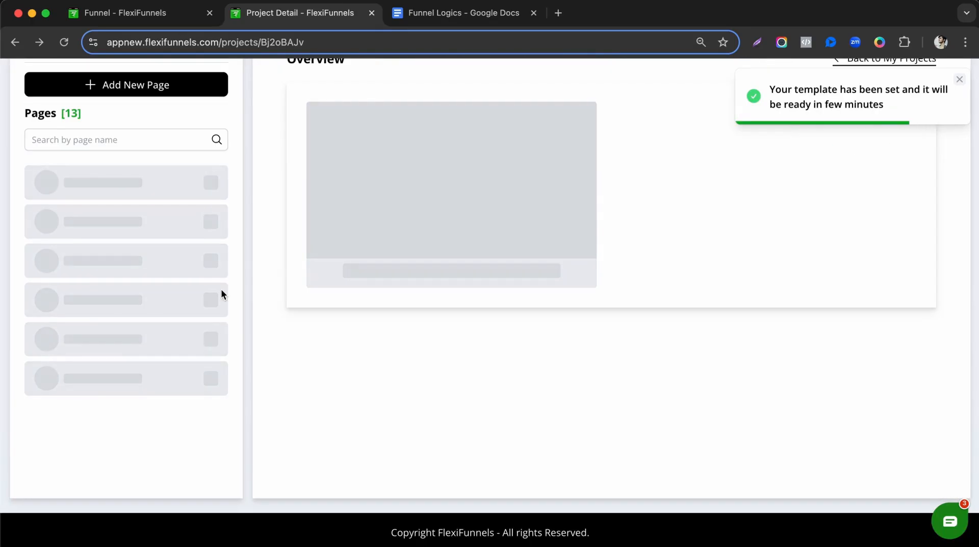
Bold '5 Sales pages' in the Funnel Logics notes, then return to FlexiFunnels.
left_click(432, 16)
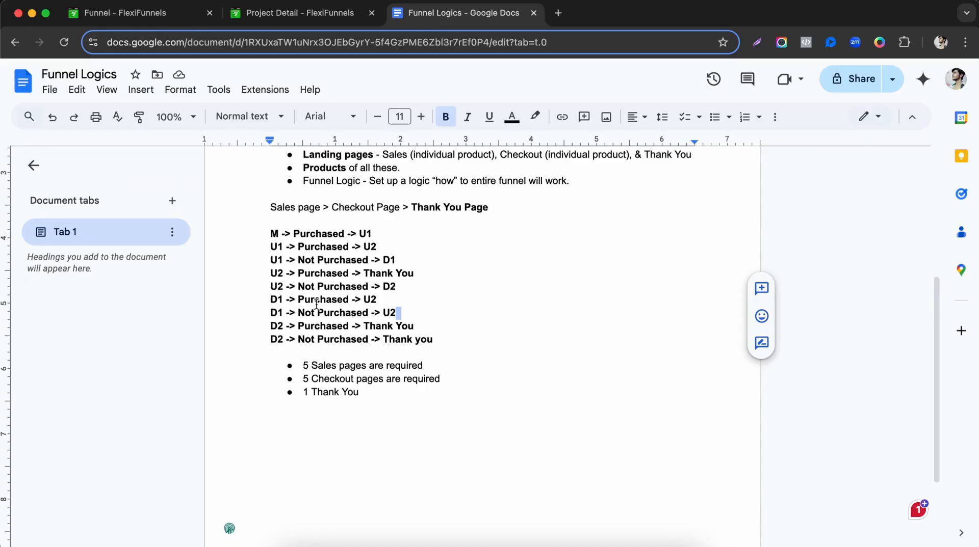
left_click_drag(304, 384, 362, 367)
key("super+b")
left_click(300, 13)
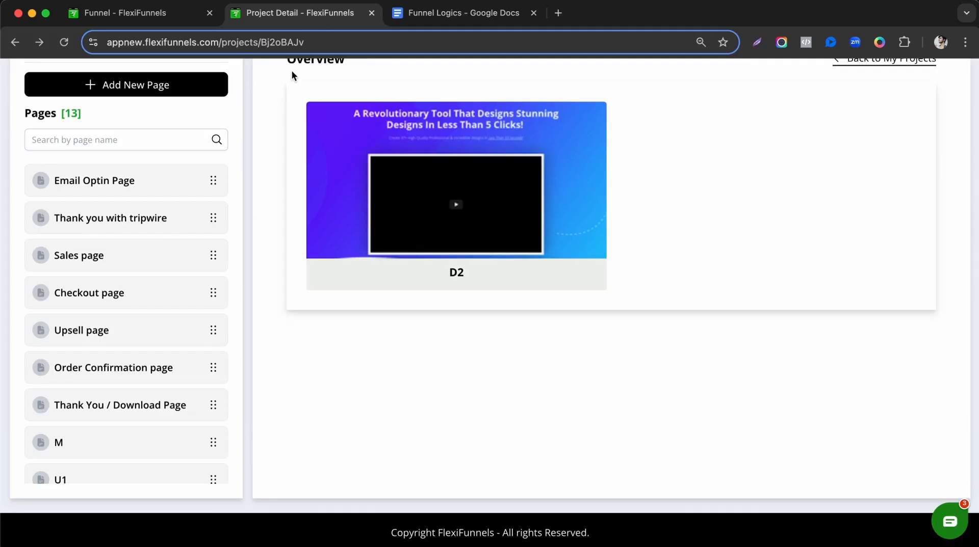
Make the first two clones of the C - M checkout page.
scroll(155, 357, "down", 4)
left_click(96, 468)
mouse_move(587, 275)
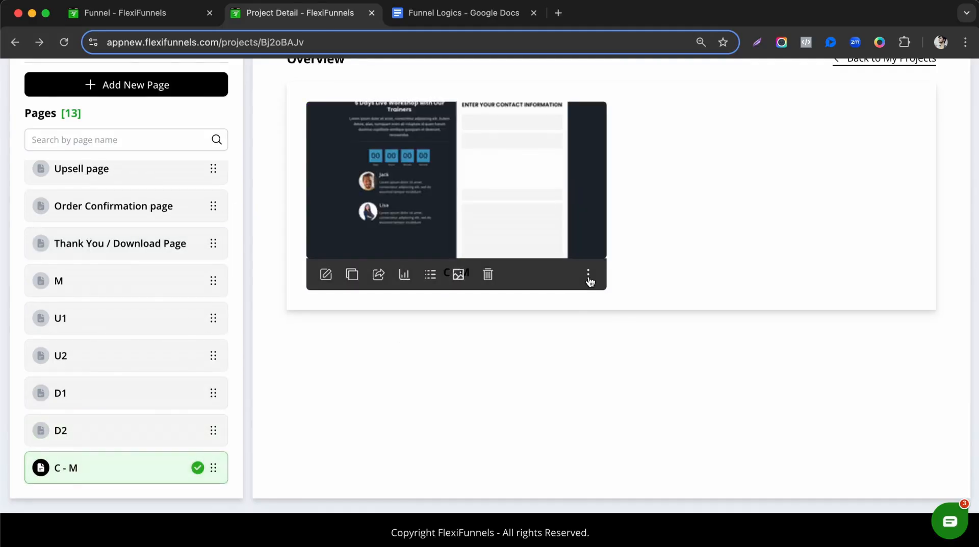
left_click(351, 275)
left_click(518, 395)
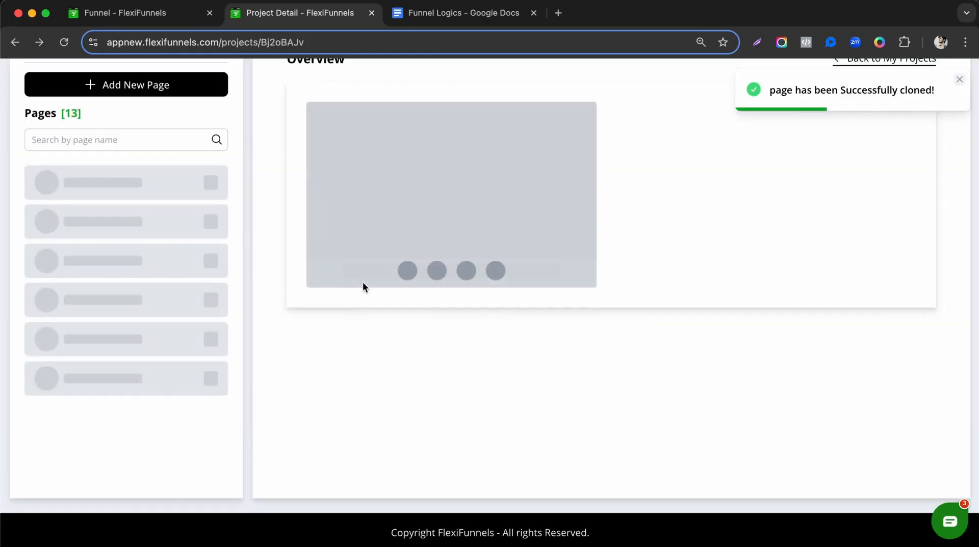
scroll(188, 388, "down", 5)
scroll(235, 383, "up", 1)
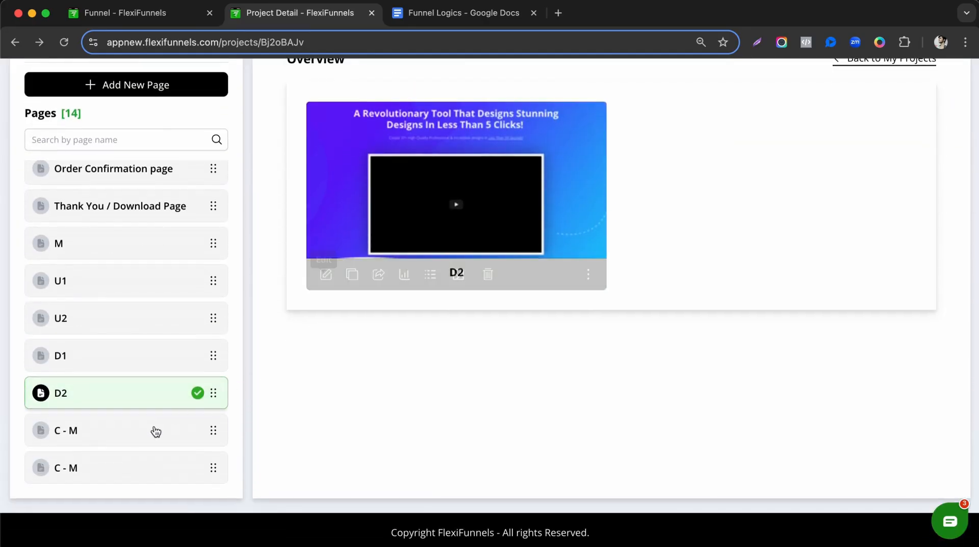
left_click(153, 466)
left_click(127, 439)
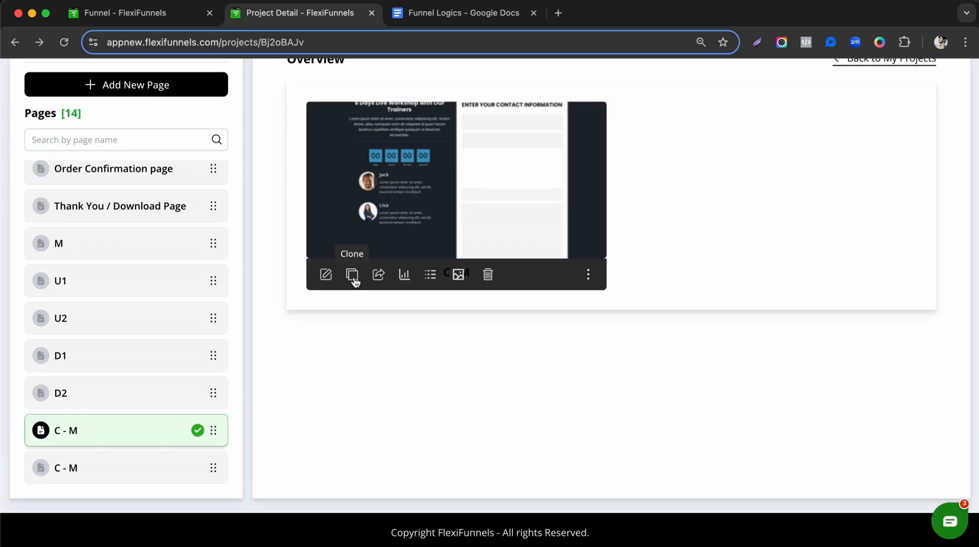
left_click(353, 275)
left_click(530, 387)
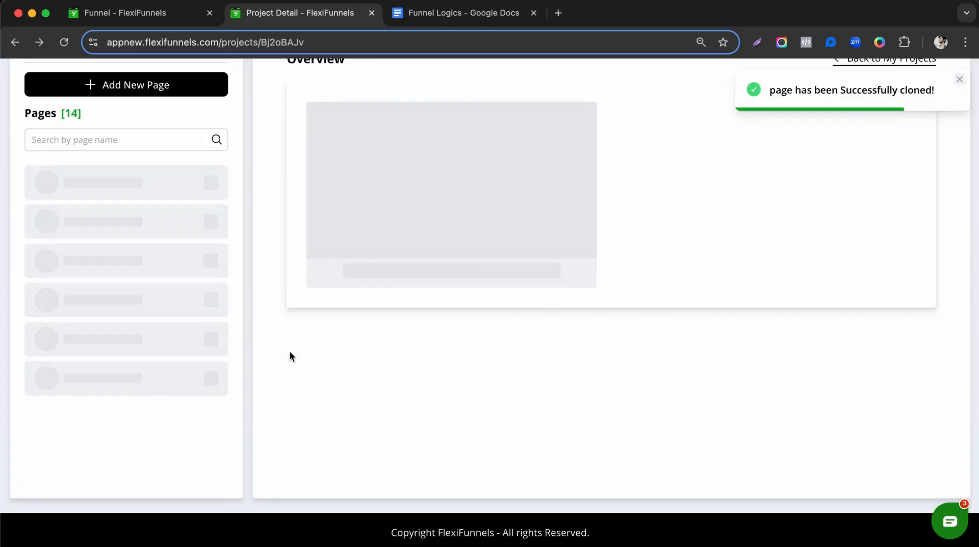
Make the third and fourth C - M clones, then start renaming the second copy.
scroll(176, 398, "down", 5)
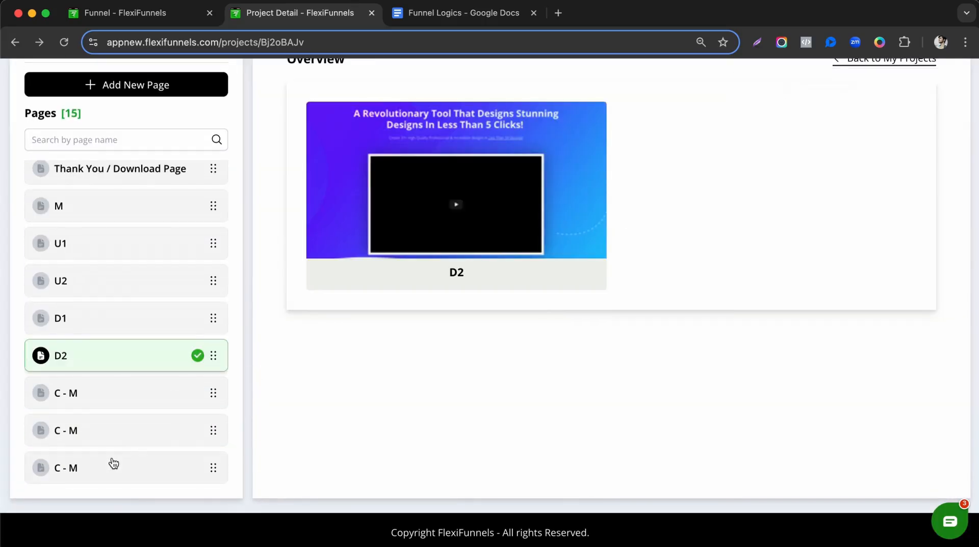
left_click(117, 432)
left_click(351, 275)
left_click(539, 396)
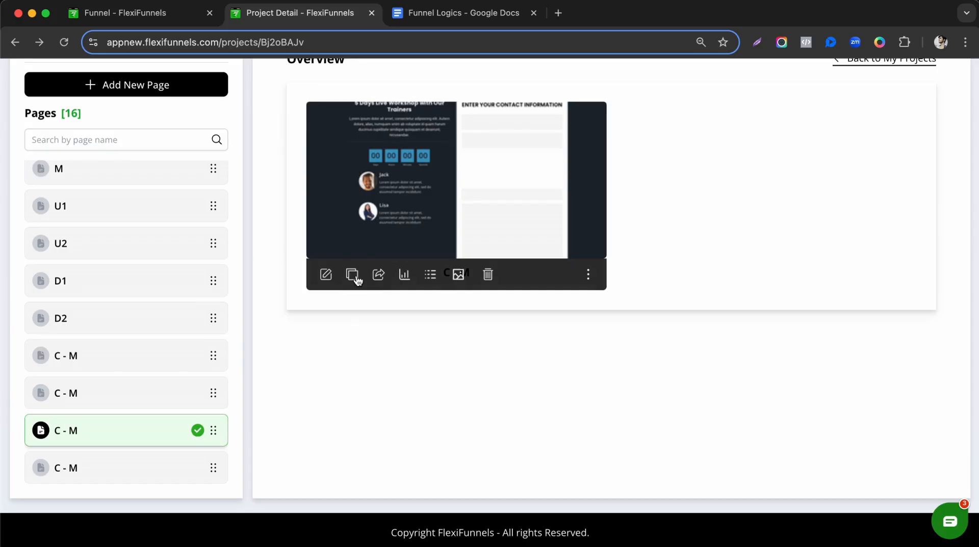
left_click(355, 277)
left_click(533, 389)
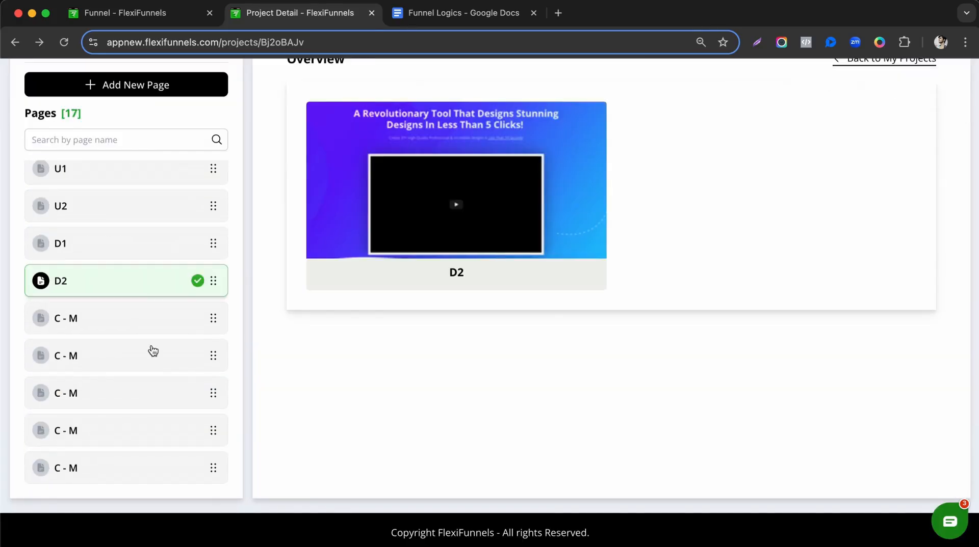
left_click(209, 352)
left_click(588, 275)
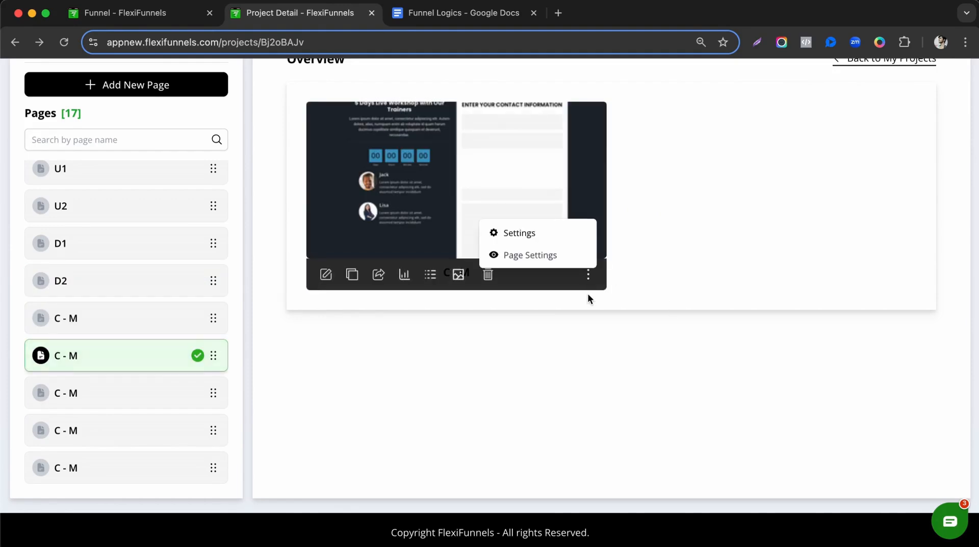
left_click(527, 255)
left_click(359, 249)
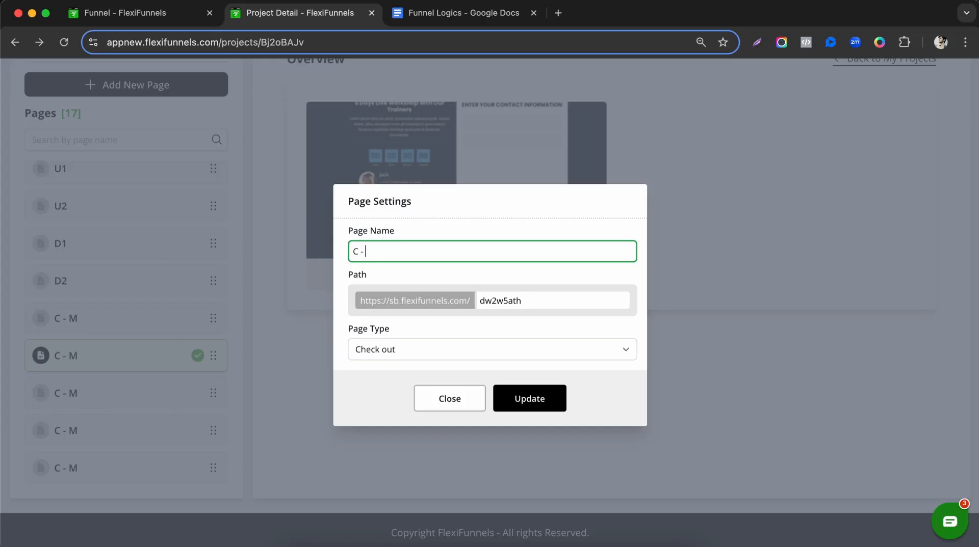
Rename the first two checkout copies to C - U1 and C - U2.
type("U1")
left_click(528, 401)
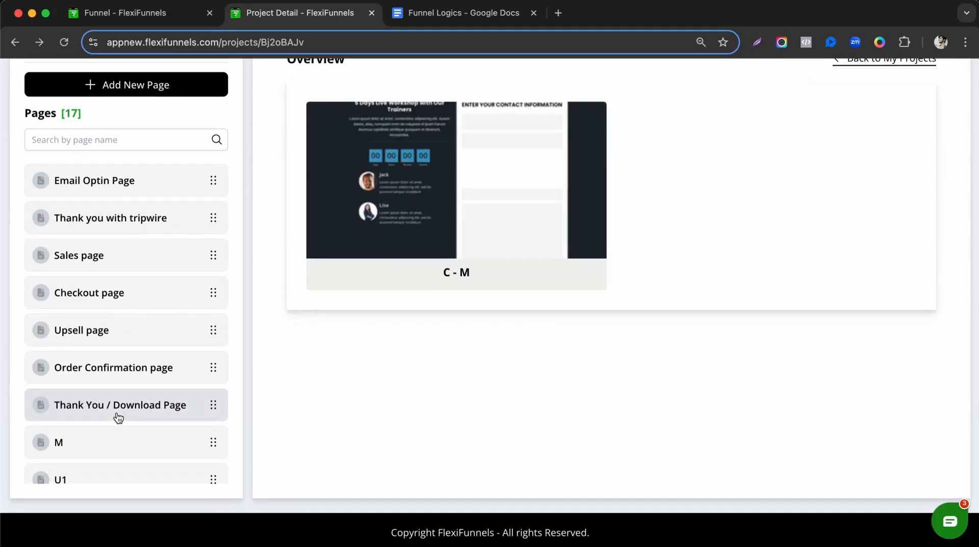
scroll(116, 408, "down", 5)
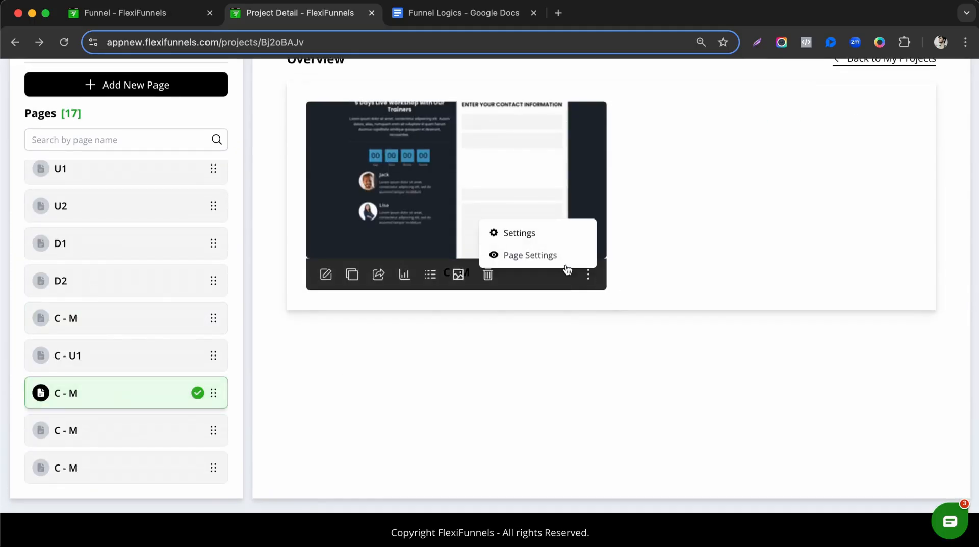
left_click(565, 264)
left_click(399, 250)
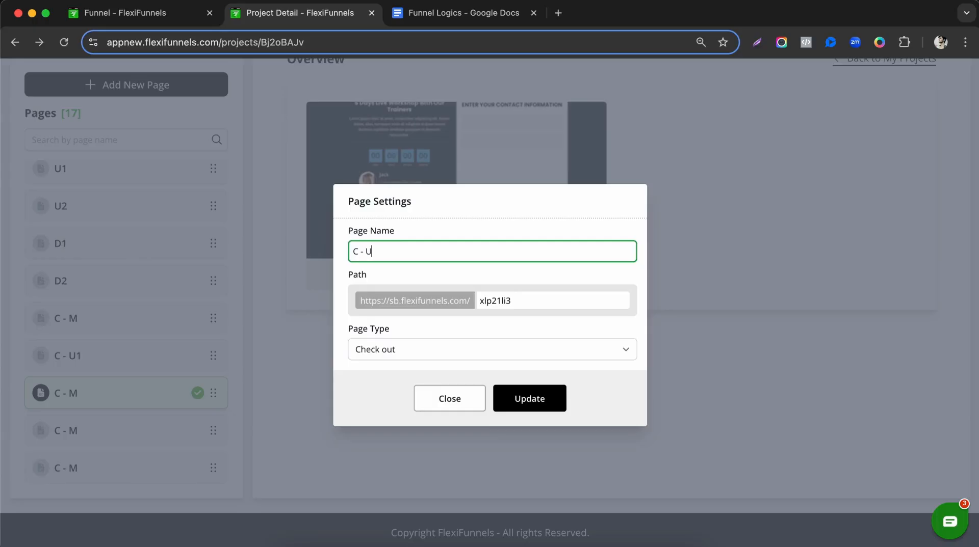
left_click(509, 389)
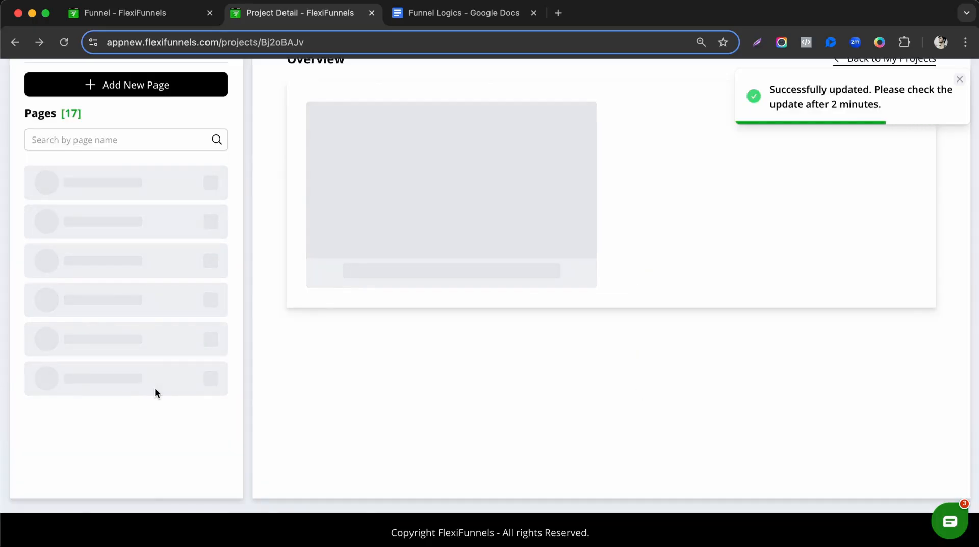
Rename the last two checkout copies to C - D1 and C - D2.
scroll(155, 393, "down", 1)
scroll(155, 395, "down", 5)
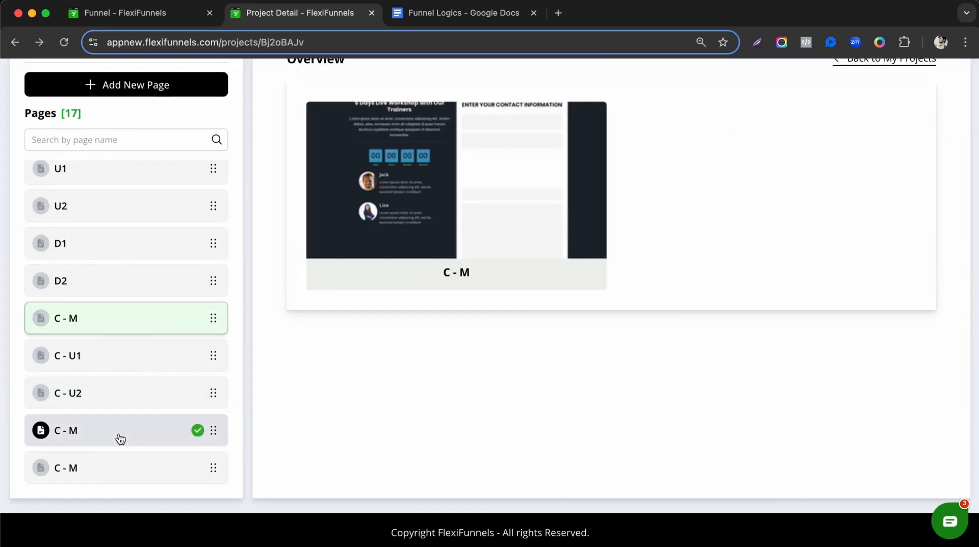
left_click(588, 275)
left_click(562, 263)
left_click(386, 251)
key("BackSpace")
type("U1")
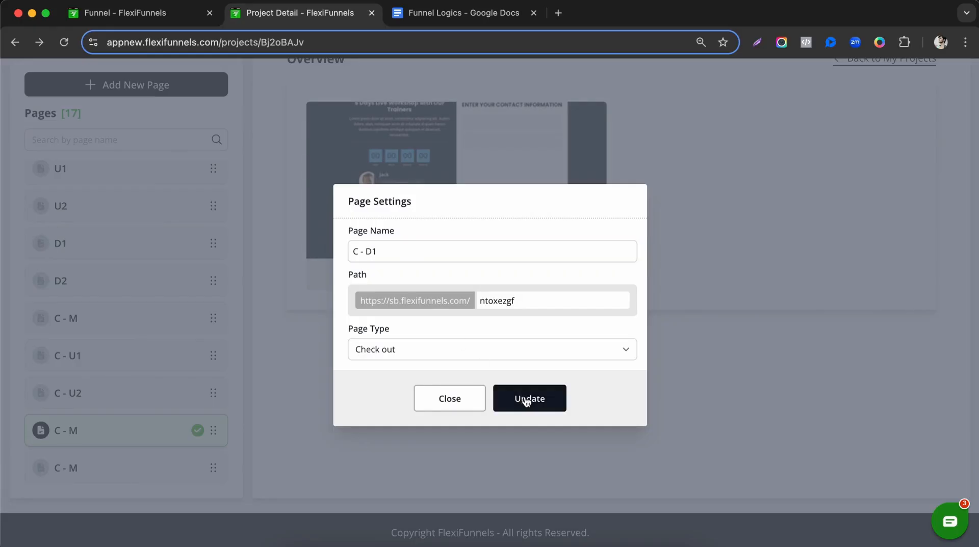
left_click(521, 399)
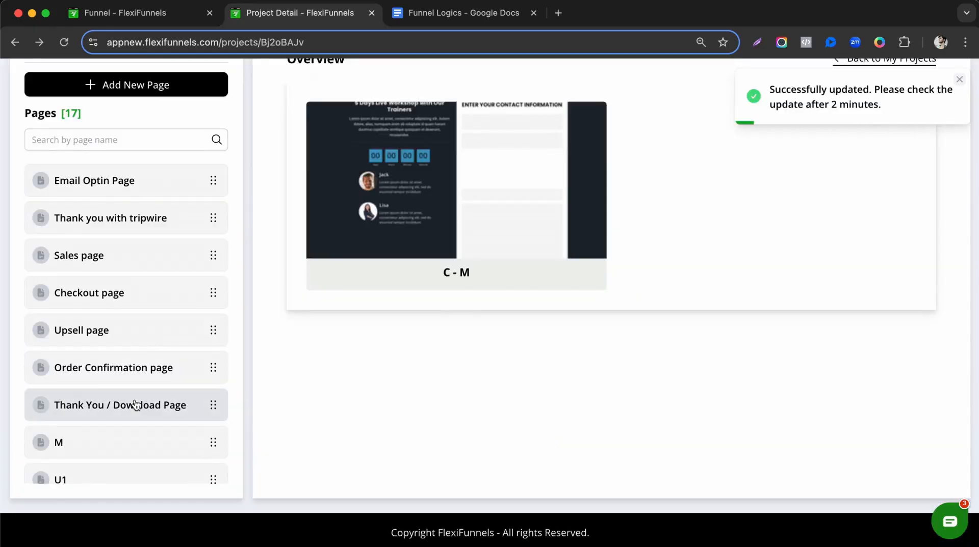
scroll(135, 403, "down", 5)
left_click(587, 274)
left_click(564, 260)
left_click(412, 247)
key("BackSpace")
type("D2")
left_click(527, 399)
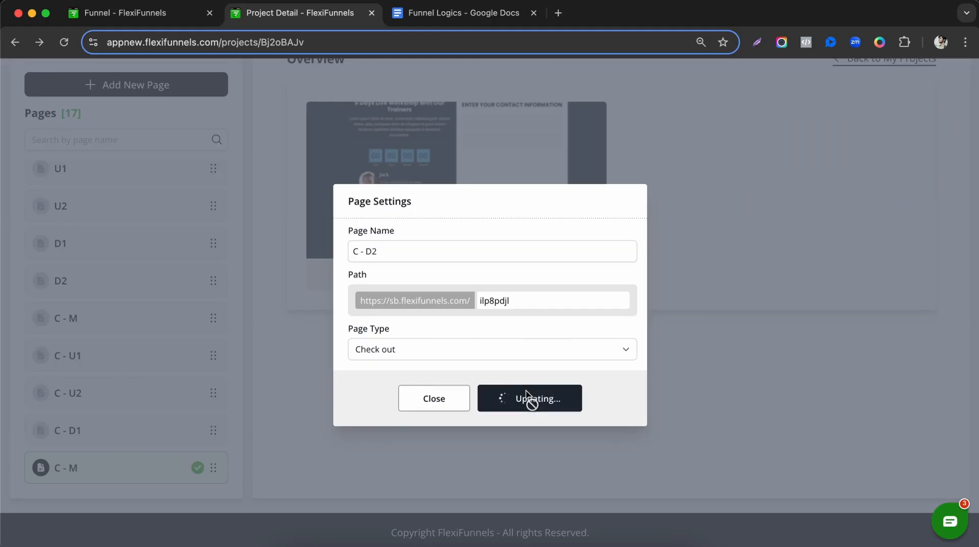
scroll(140, 370, "down", 5)
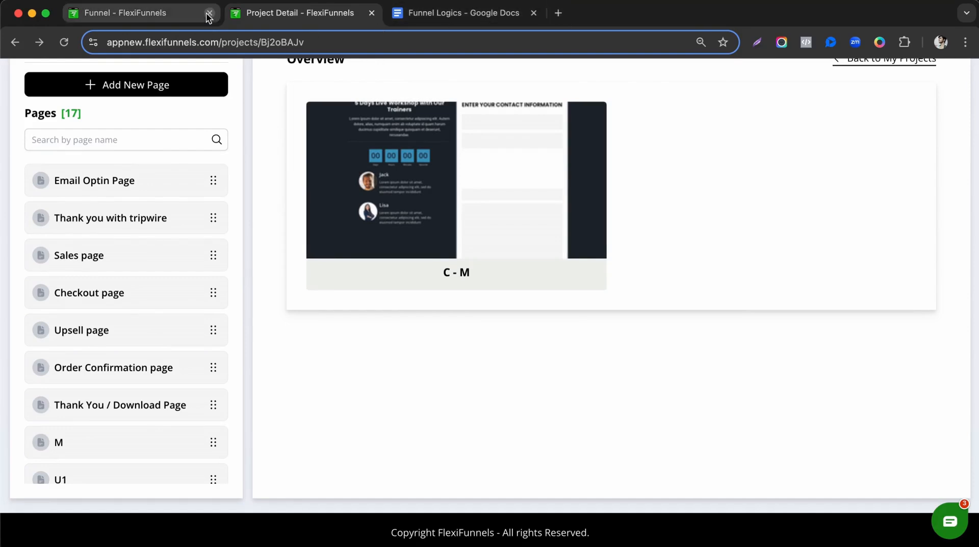
Bold '5 Checkout pages' in the Funnel Logics notes and select the word Products.
left_click(466, 20)
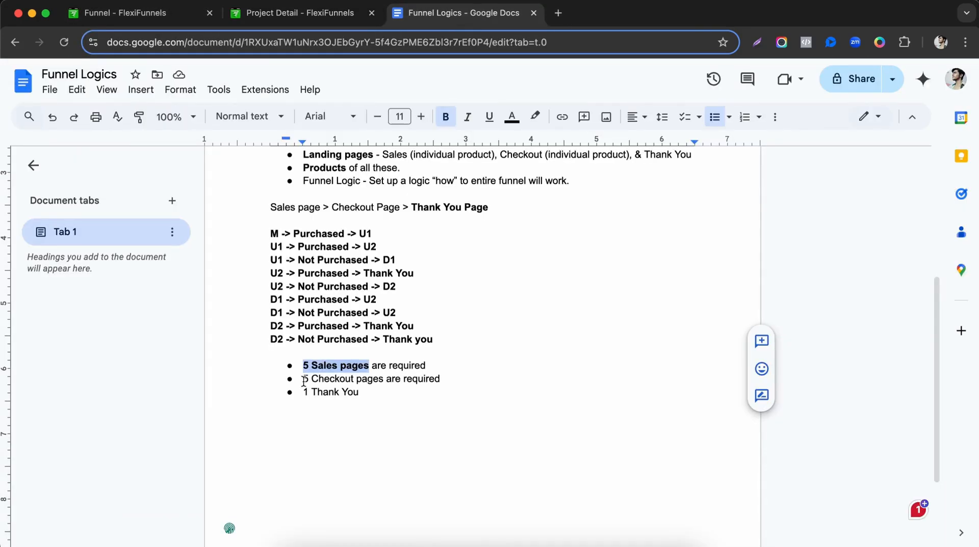
left_click_drag(305, 382, 384, 382)
key("super+b")
scroll(355, 331, "up", 1)
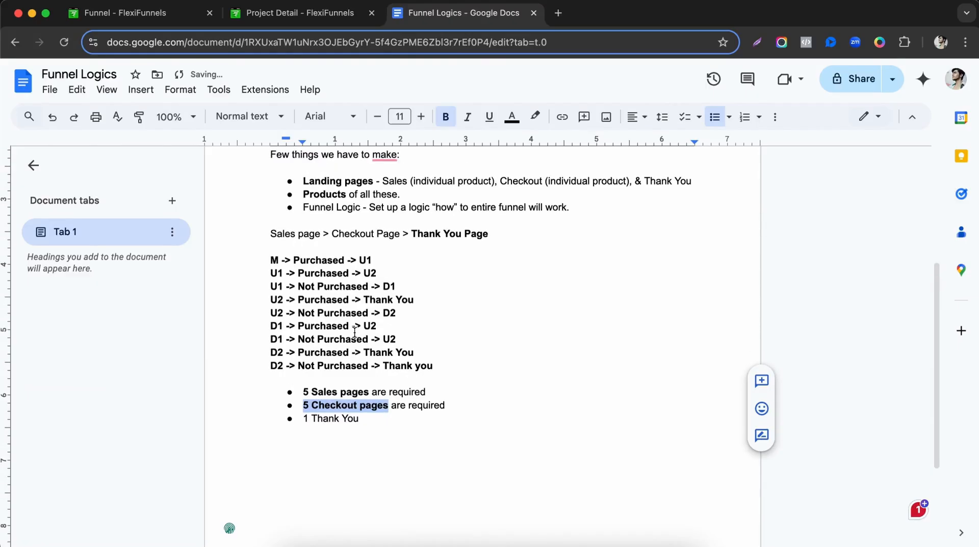
left_click_drag(303, 194, 341, 195)
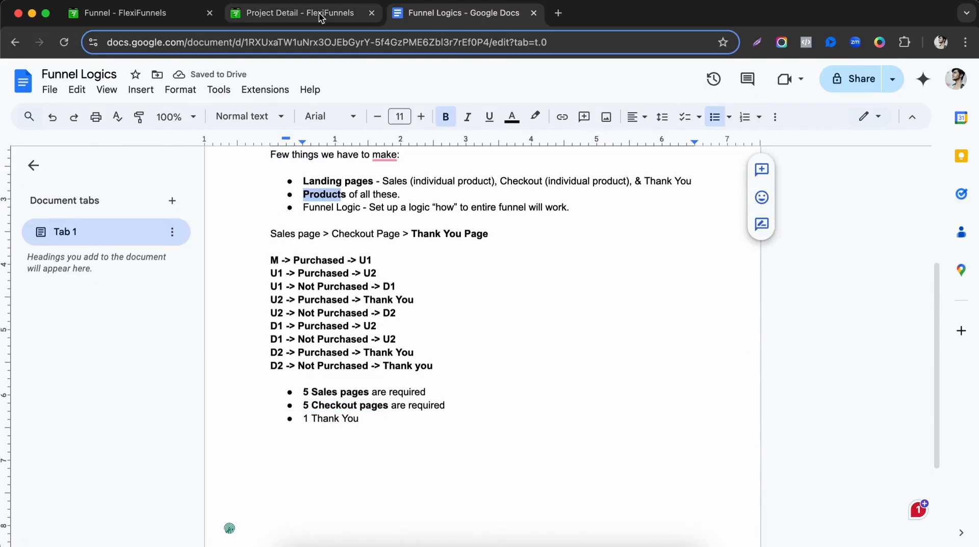
Return to the FlexiFunnels project and open the 'Thank you with tripwire' page.
left_click(320, 19)
scroll(131, 301, "down", 3)
scroll(79, 227, "up", 3)
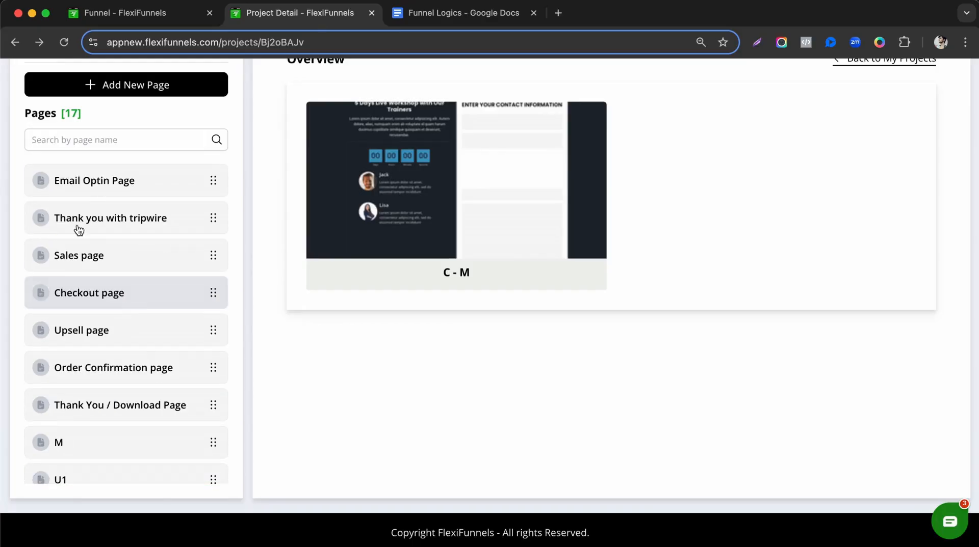
left_click(105, 222)
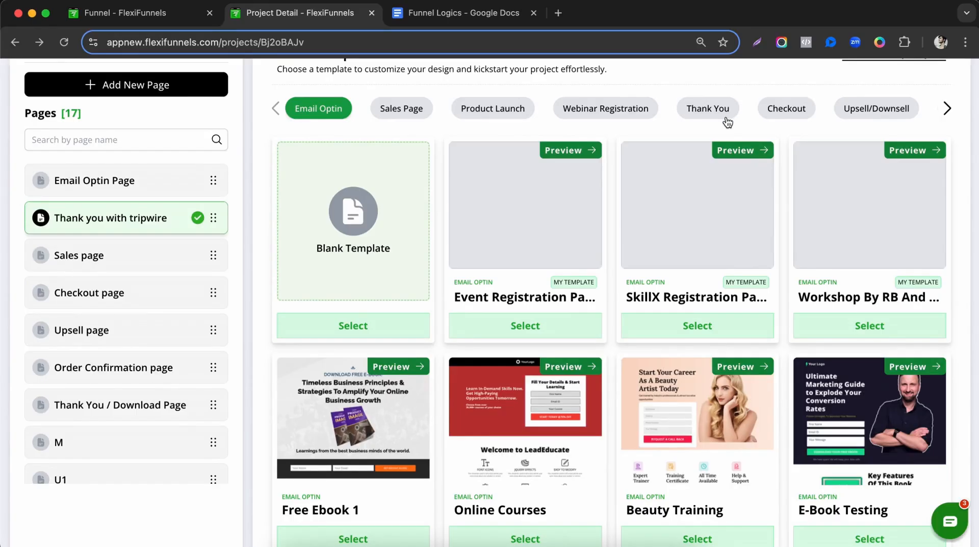
Apply the Website Developer template from the Thank You category to the page.
left_click(710, 119)
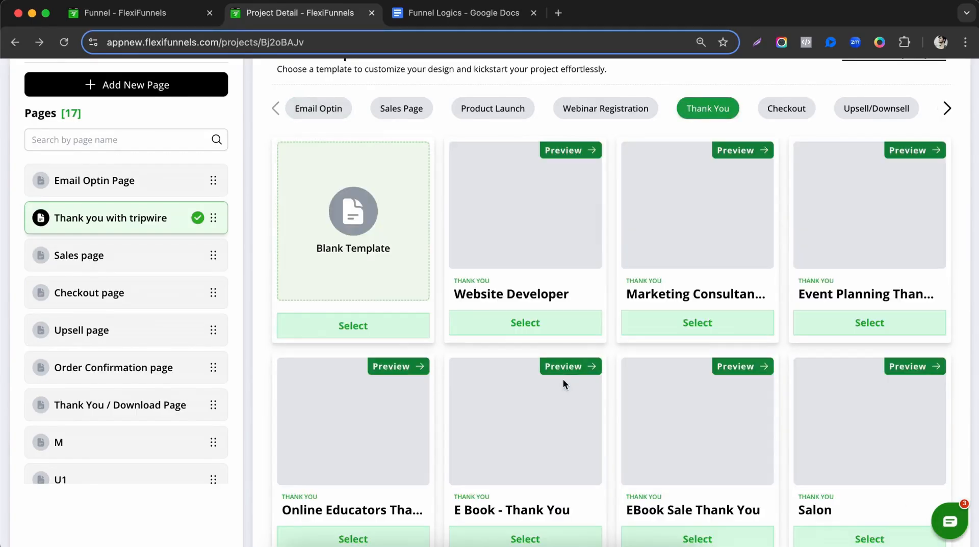
left_click(576, 329)
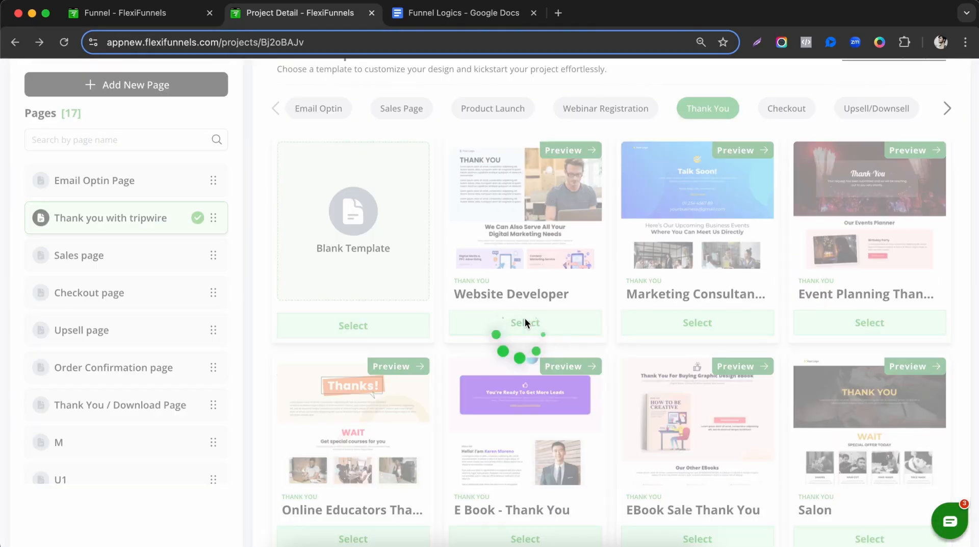
scroll(107, 312, "down", 7)
scroll(107, 312, "up", 5)
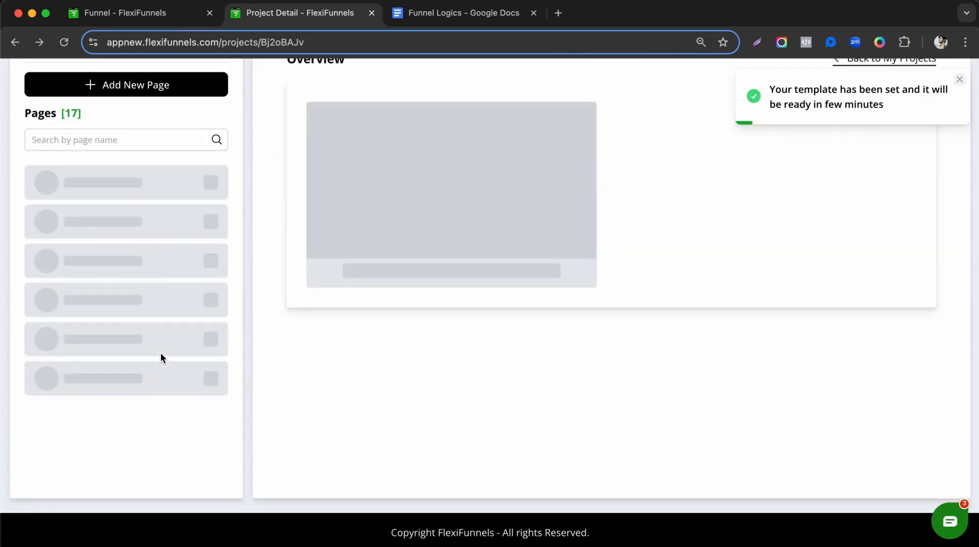
Mark the product-creation lines in the Funnel Logics notes, then return to the funnel project.
left_click(442, 18)
scroll(277, 276, "up", 1)
left_click_drag(302, 239, 411, 239)
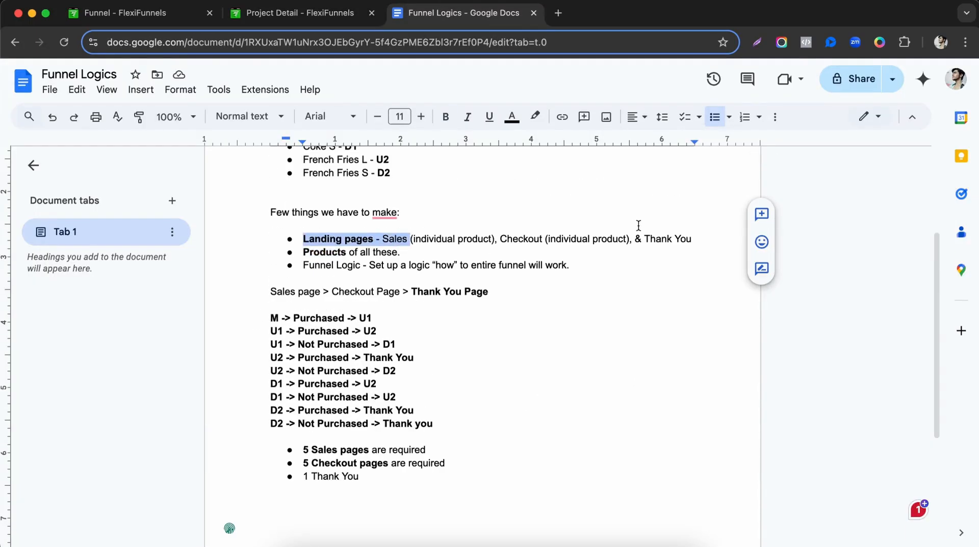
left_click_drag(303, 251, 376, 252)
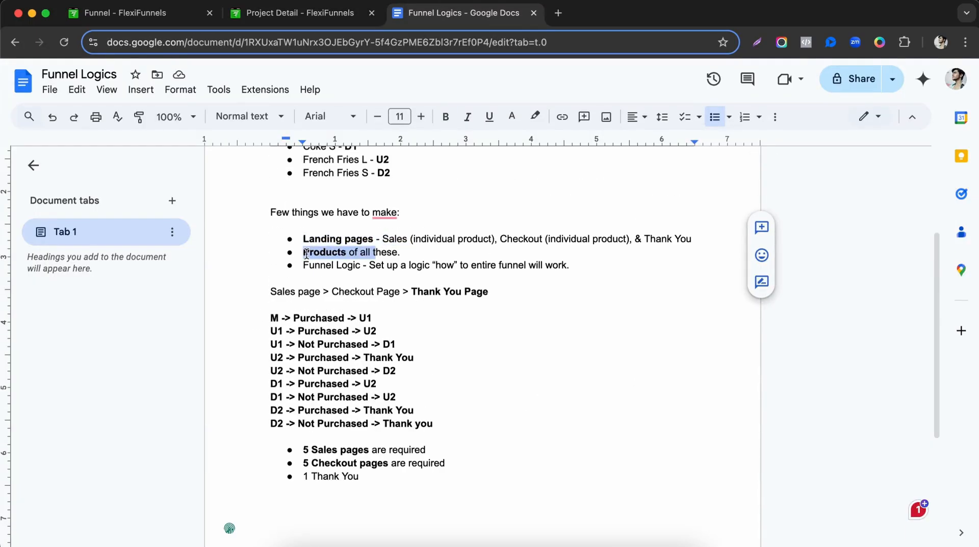
left_click(317, 20)
scroll(415, 114, "up", 5)
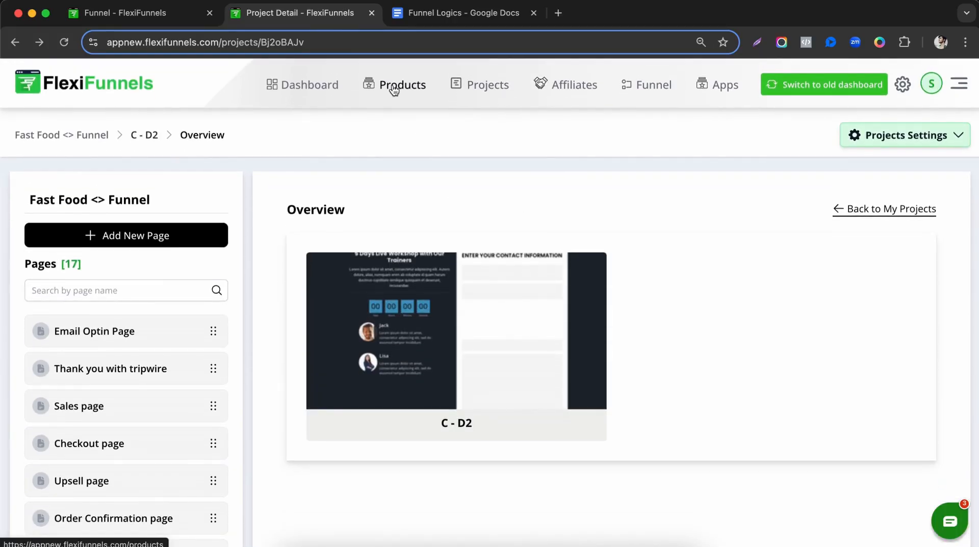
right_click(408, 90)
Open Products in a new tab and review the M, U1, D1 and D2 lines in the notes.
left_click(429, 96)
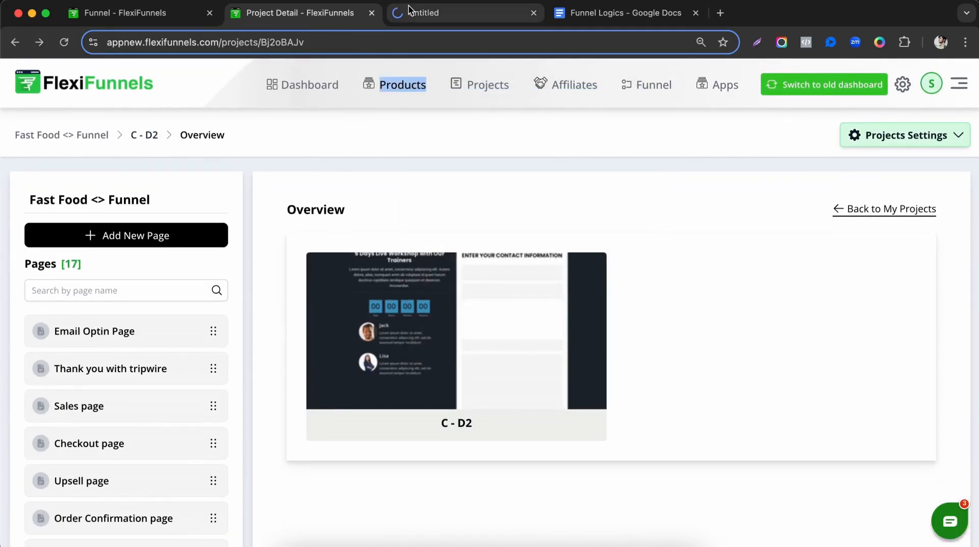
left_click(410, 10)
left_click(566, 16)
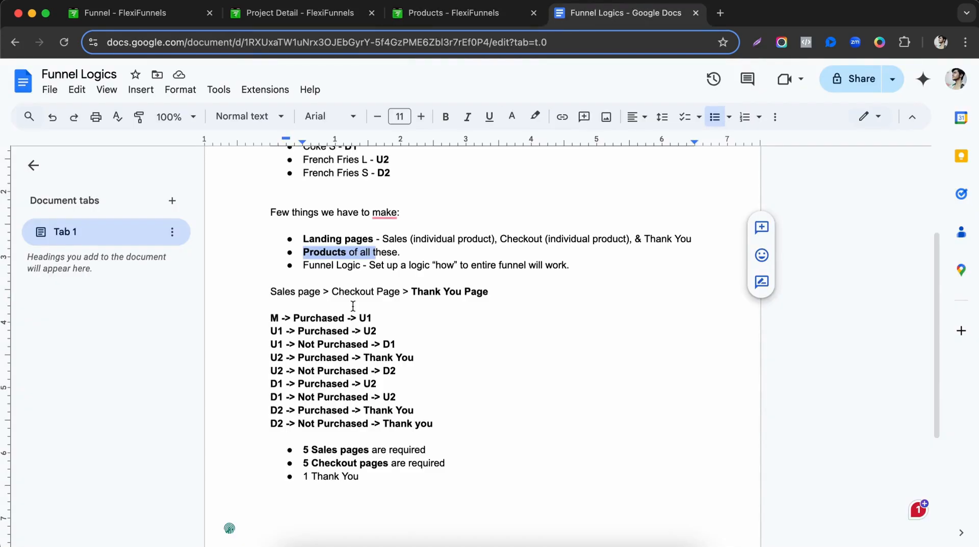
scroll(353, 306, "up", 3)
left_click(345, 268)
left_click(350, 280)
left_click(349, 292)
left_click(385, 301)
left_click(385, 320)
left_click(482, 21)
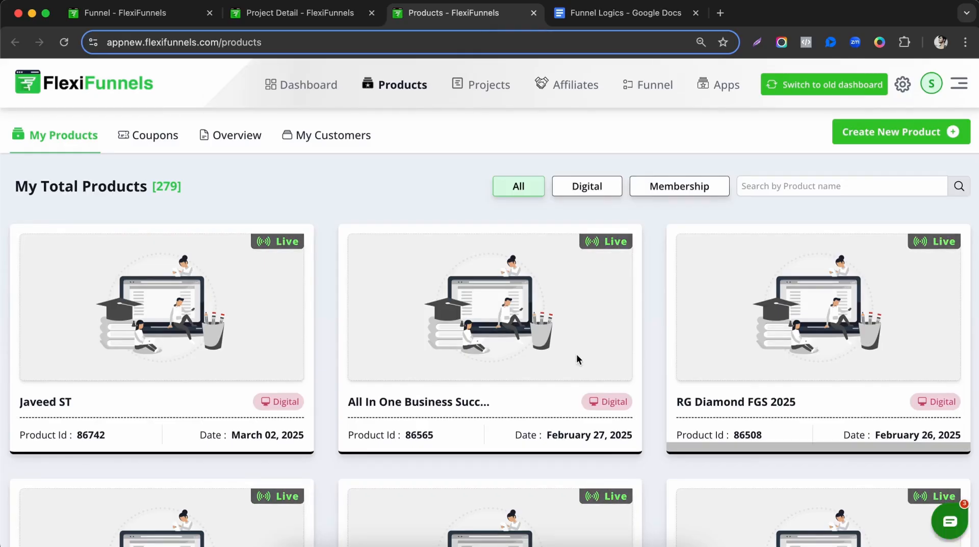
Create a new Digital Product and start retitling it M.
left_click(891, 133)
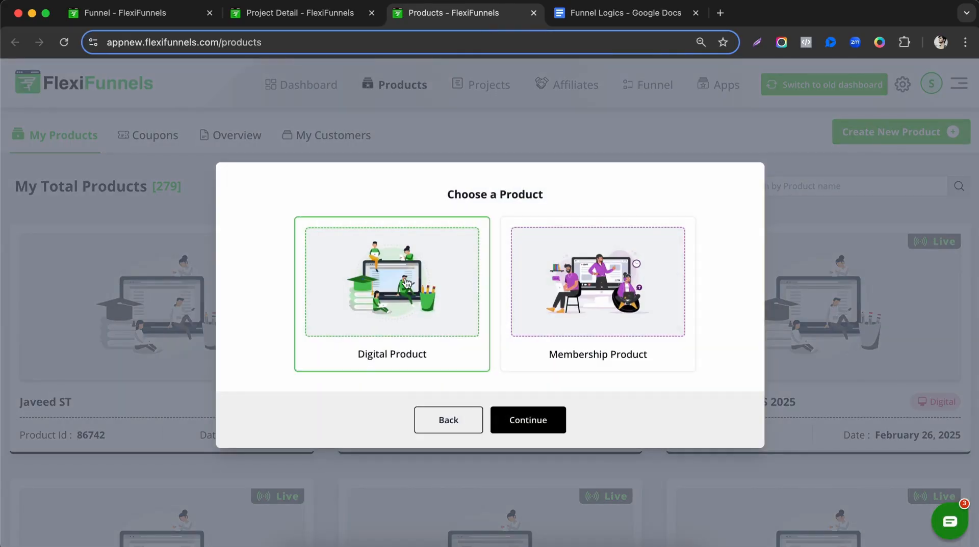
left_click(467, 296)
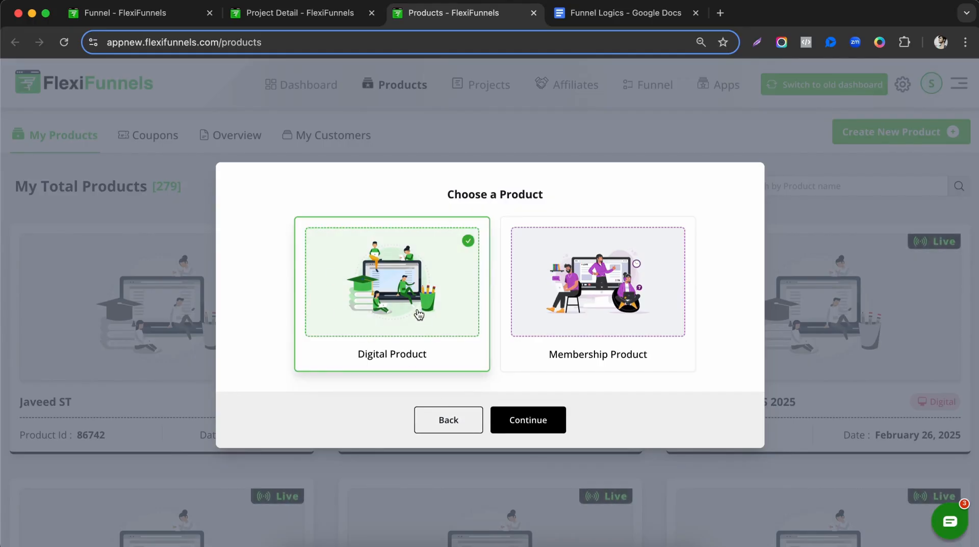
left_click(516, 429)
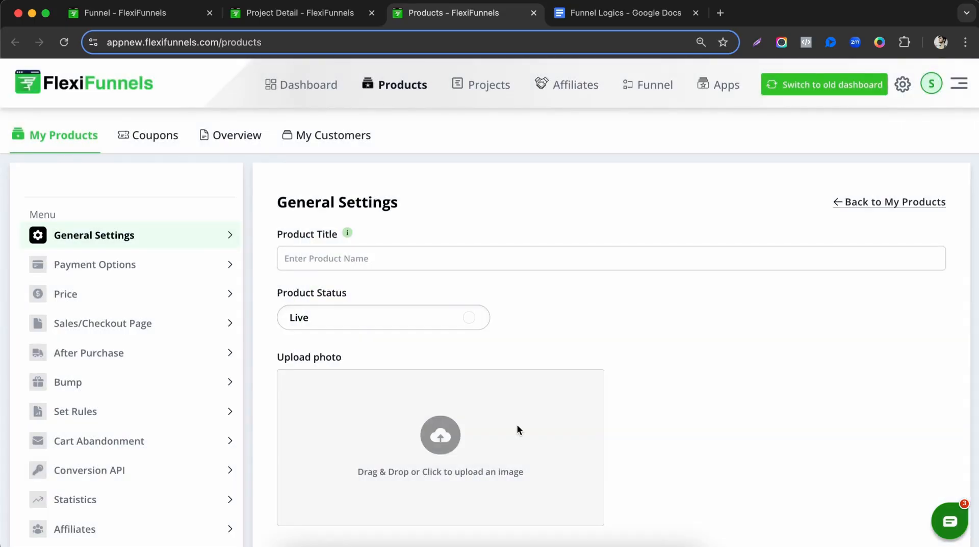
left_click(391, 255)
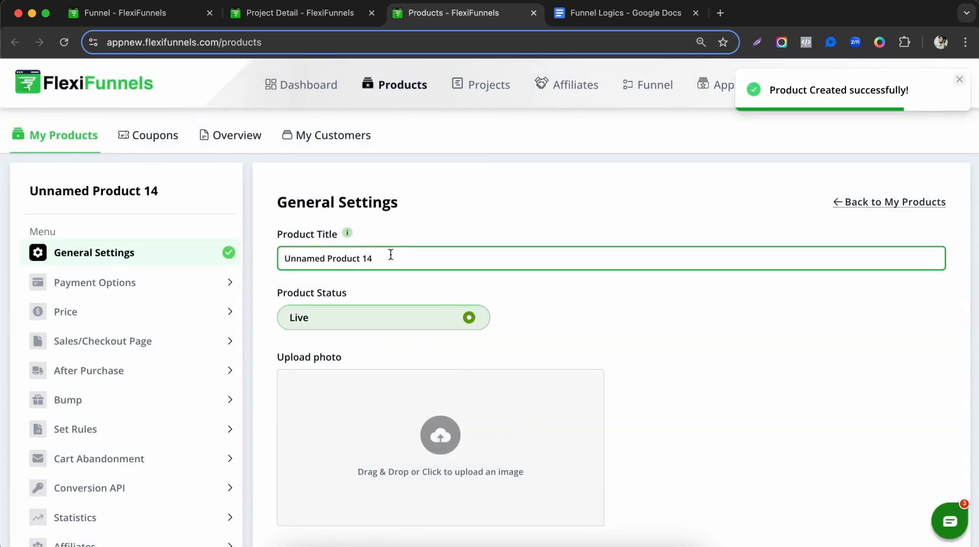
triple_click(391, 255)
type("Buerg")
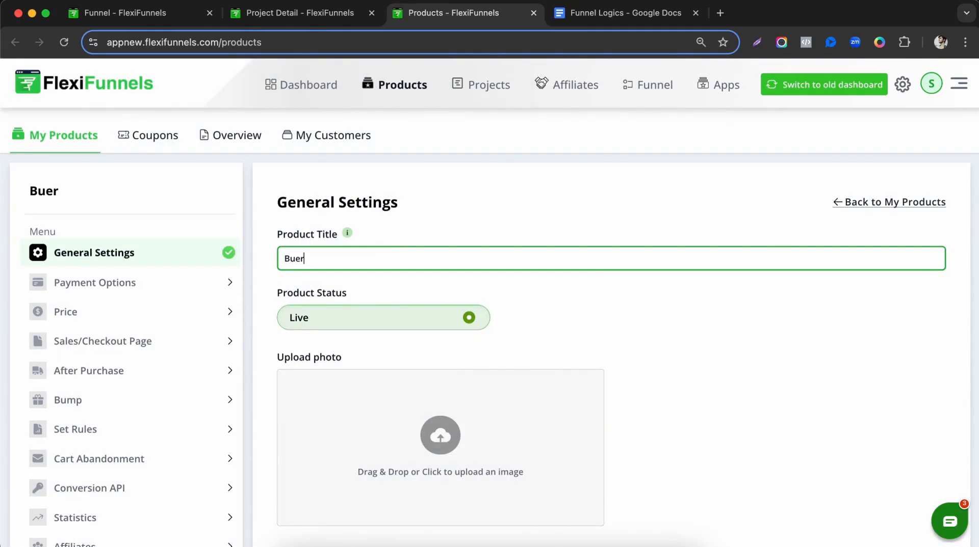
key("BackSpace")
key("BackSpace")
key("BackSpace")
key("BackSpace")
key("BackSpace")
Finish naming product M and connect the Testing payment provider in Payment Options.
type("M")
left_click(214, 284)
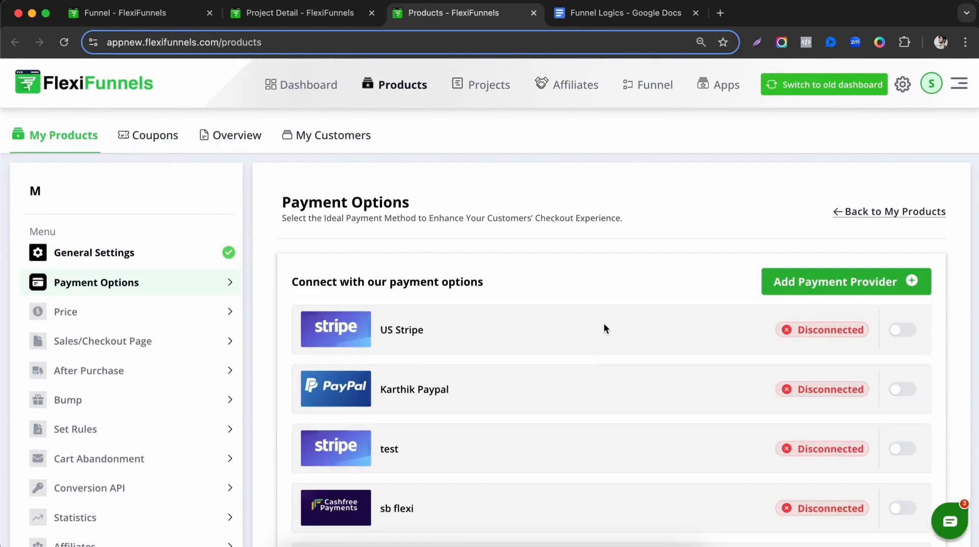
scroll(612, 324, "down", 10)
scroll(630, 320, "up", 1)
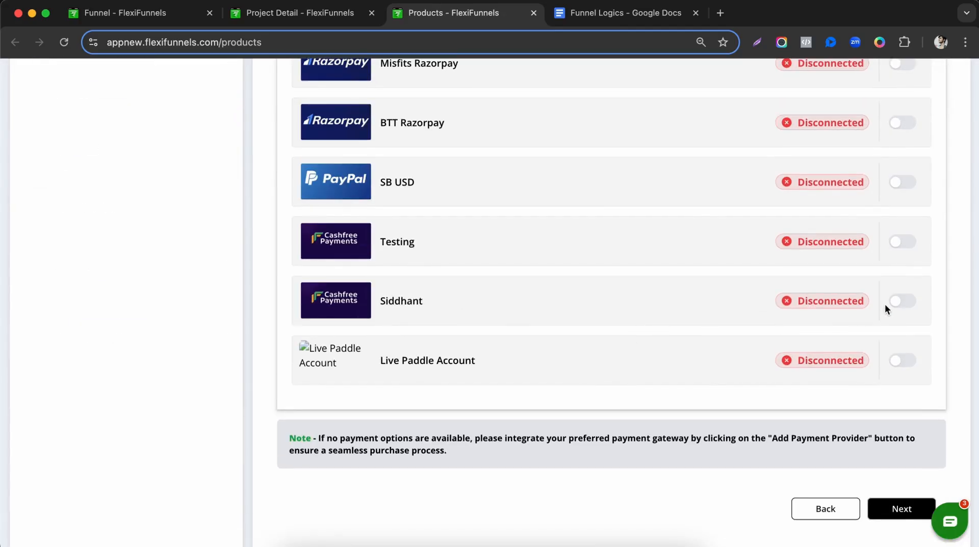
scroll(837, 321, "up", 1)
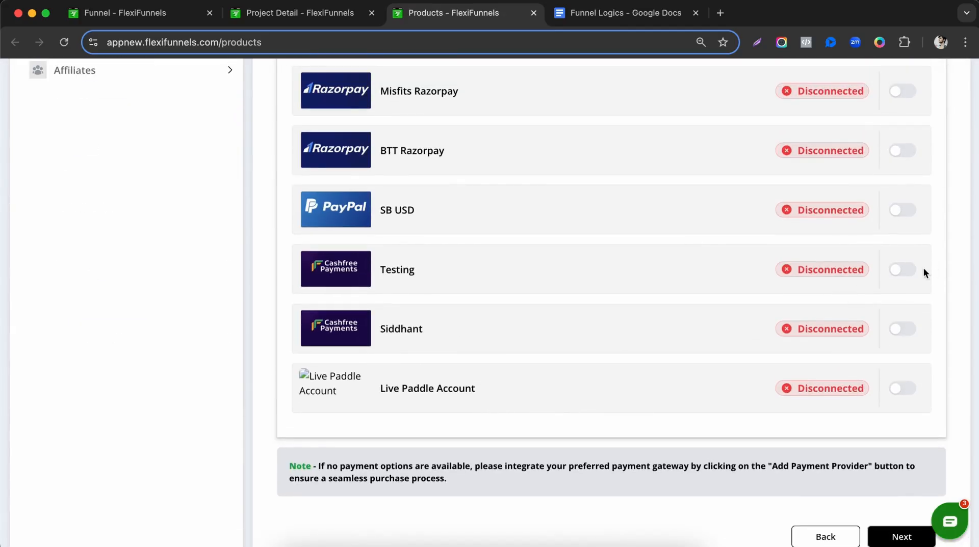
left_click(902, 270)
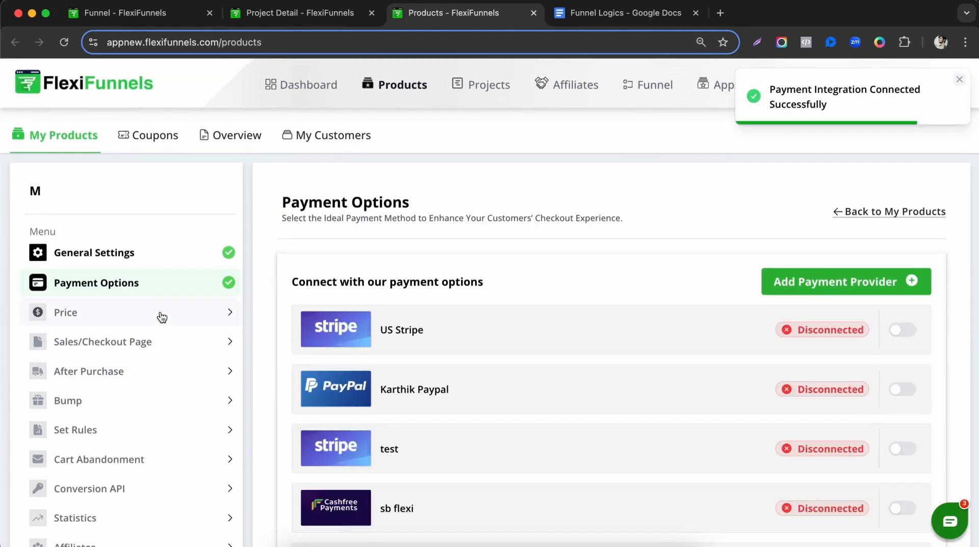
Add a One Time Fee price of INR 0 to product M and save it.
left_click(162, 318)
left_click(898, 327)
left_click(485, 368)
type("0")
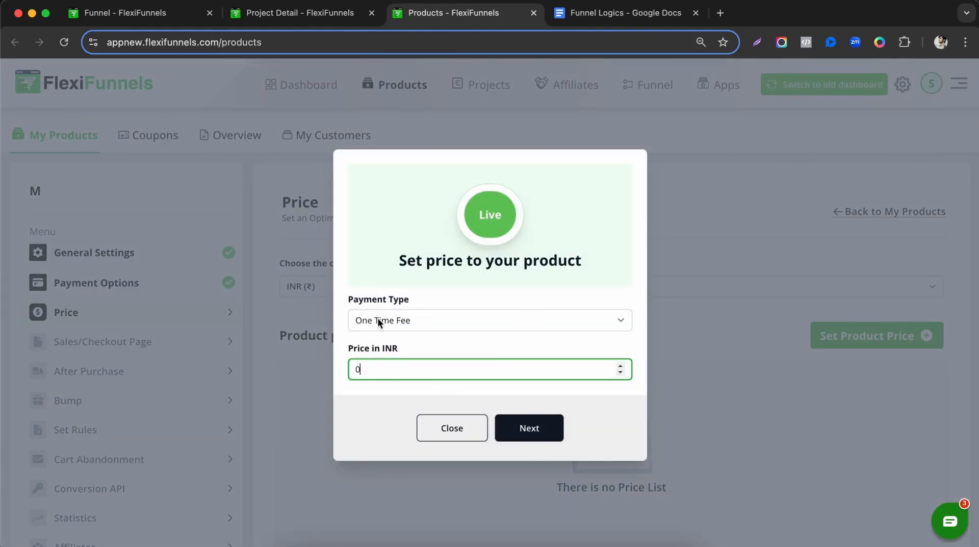
left_click(557, 431)
left_click(555, 428)
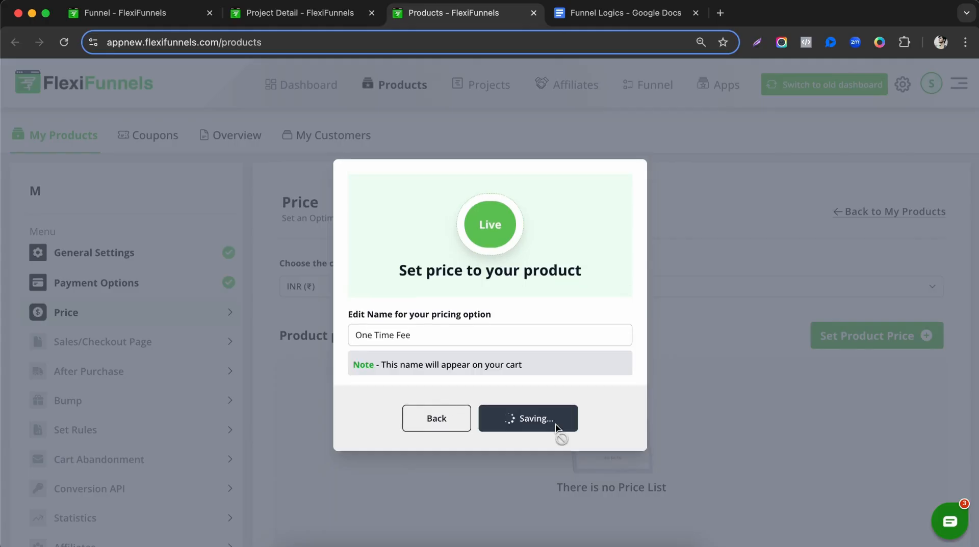
scroll(97, 321, "down", 2)
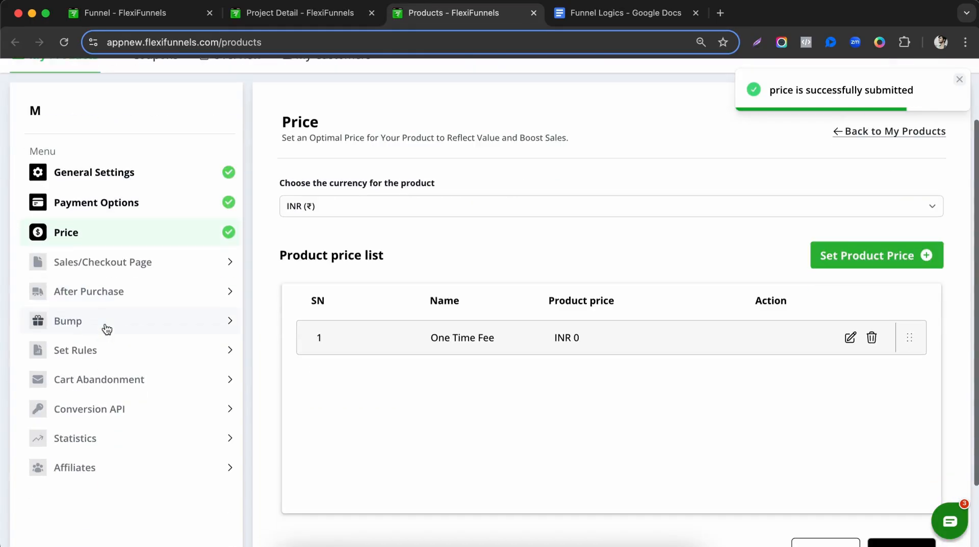
Set page M from the Fast Food <> Funnel project as product M's sales page.
left_click(128, 267)
scroll(408, 268, "up", 1)
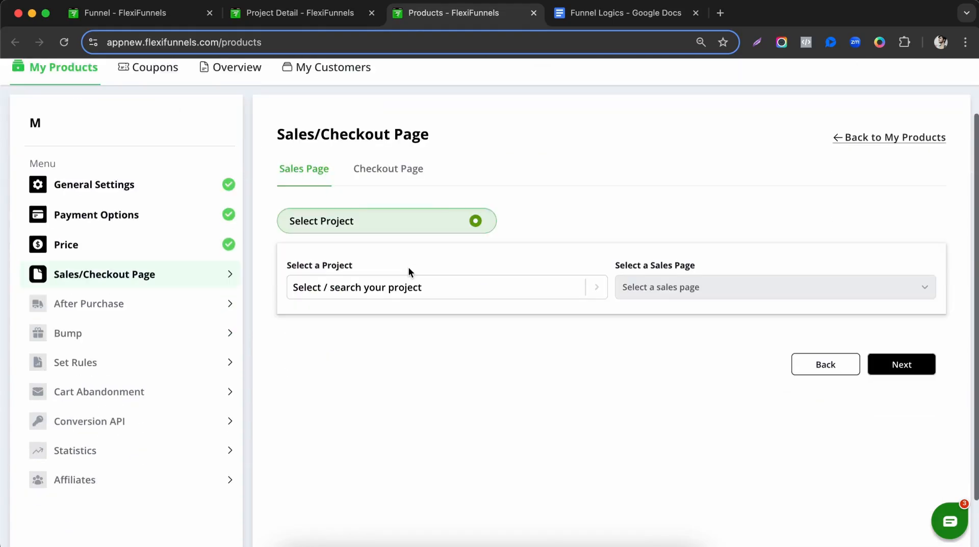
scroll(408, 268, "down", 2)
left_click(363, 238)
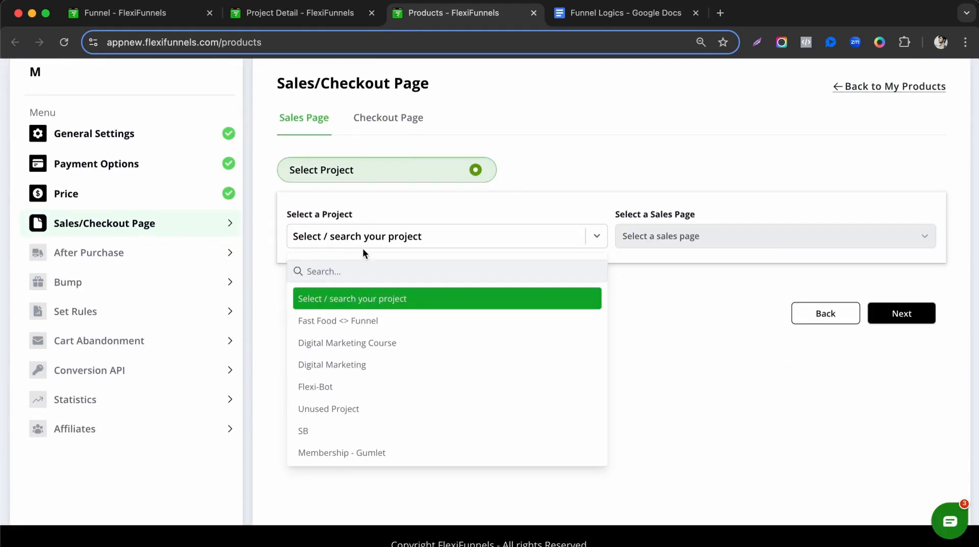
left_click(364, 323)
left_click(710, 239)
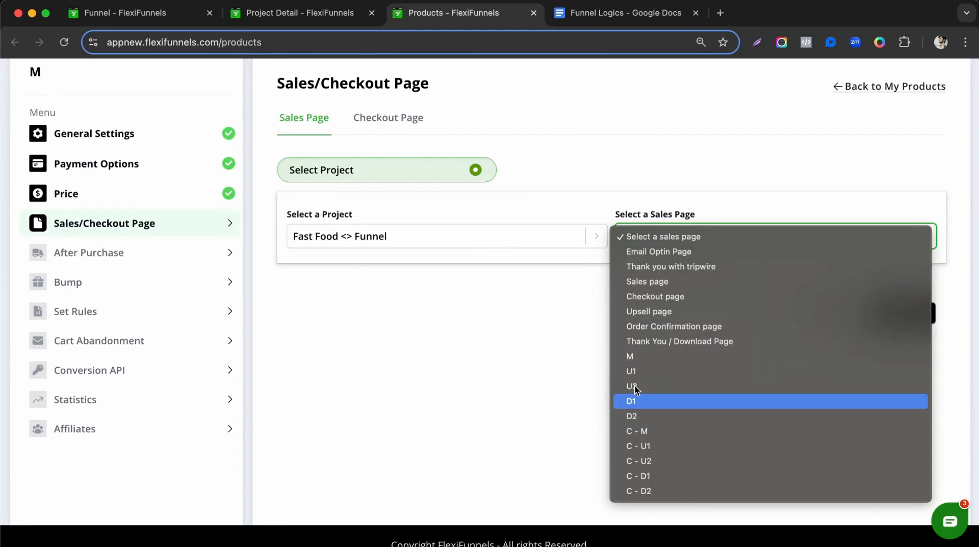
left_click(630, 357)
left_click(885, 320)
Choose C - M from the Fast Food <> Funnel project as the checkout page.
left_click(358, 201)
left_click(354, 281)
left_click(644, 201)
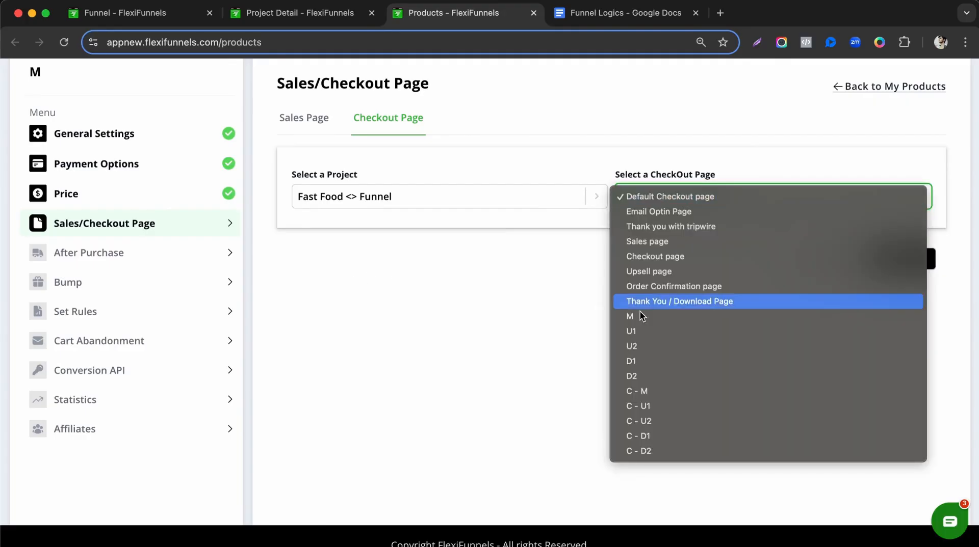
left_click(641, 392)
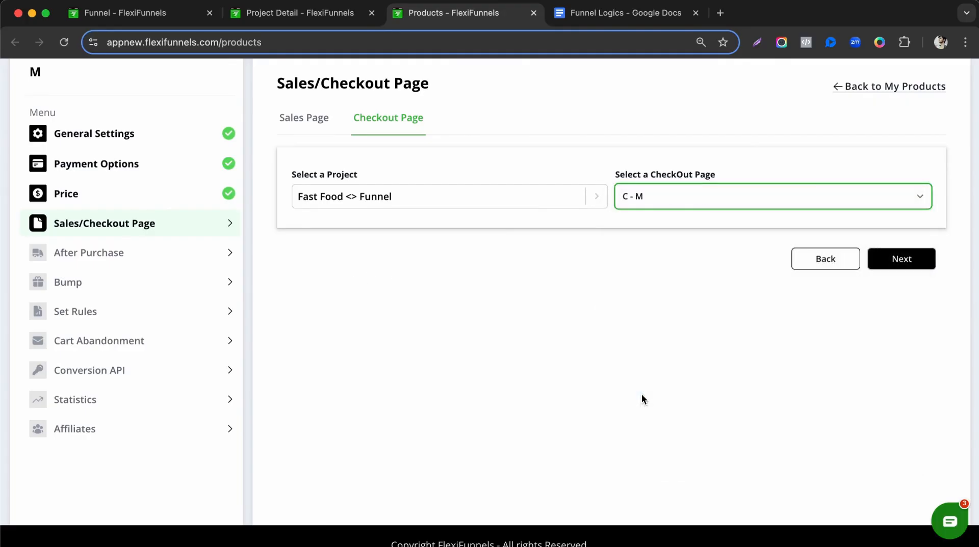
left_click(893, 264)
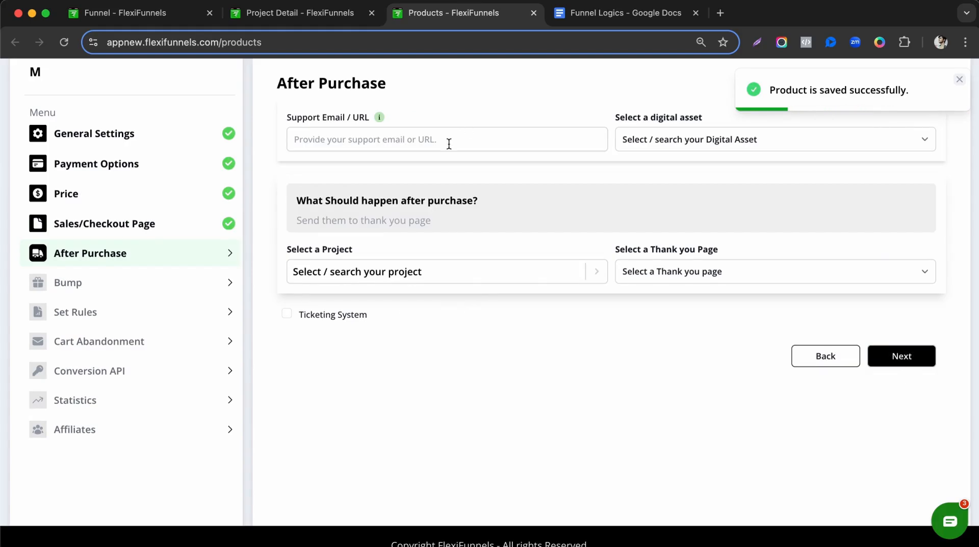
Enter the support e-mail address under After Purchase.
left_click(448, 144)
left_click_drag(412, 127, 275, 129)
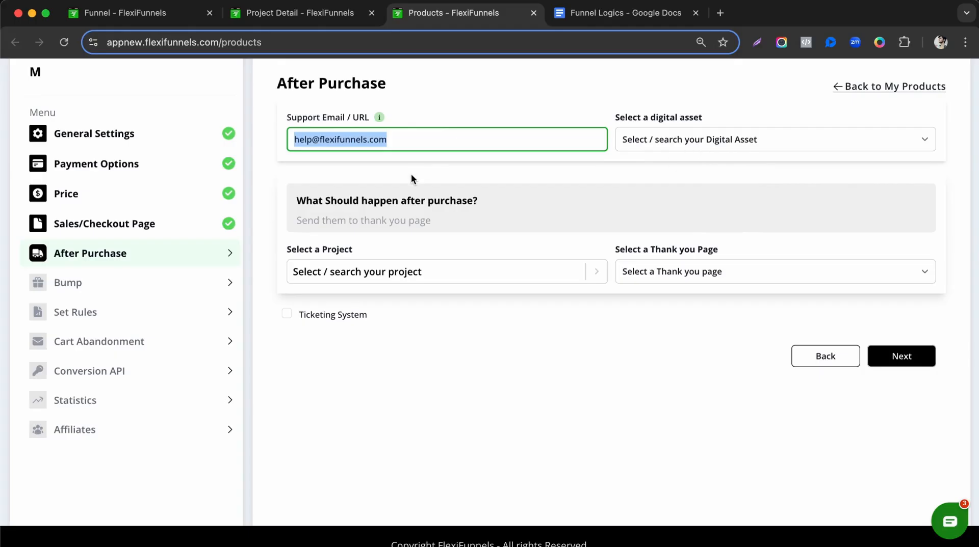
Pick Fast Food <> Funnel and its Thank You / Download Page as product M's after-purchase destination.
left_click(393, 274)
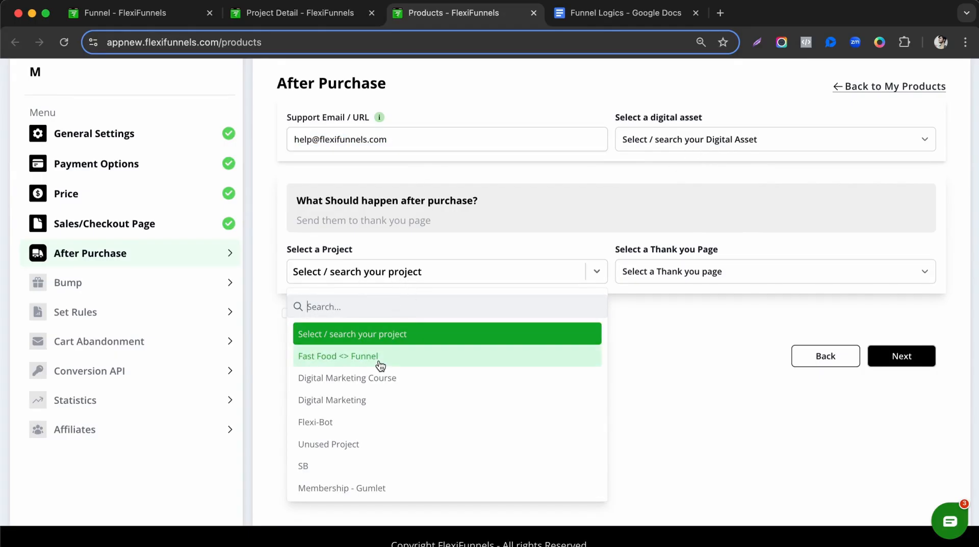
left_click(591, 219)
left_click(483, 275)
left_click(398, 360)
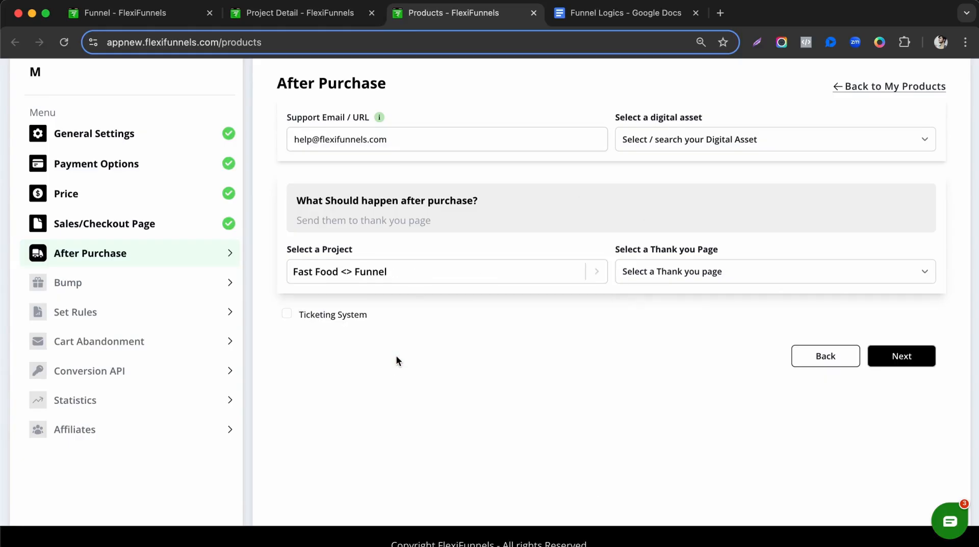
left_click(634, 280)
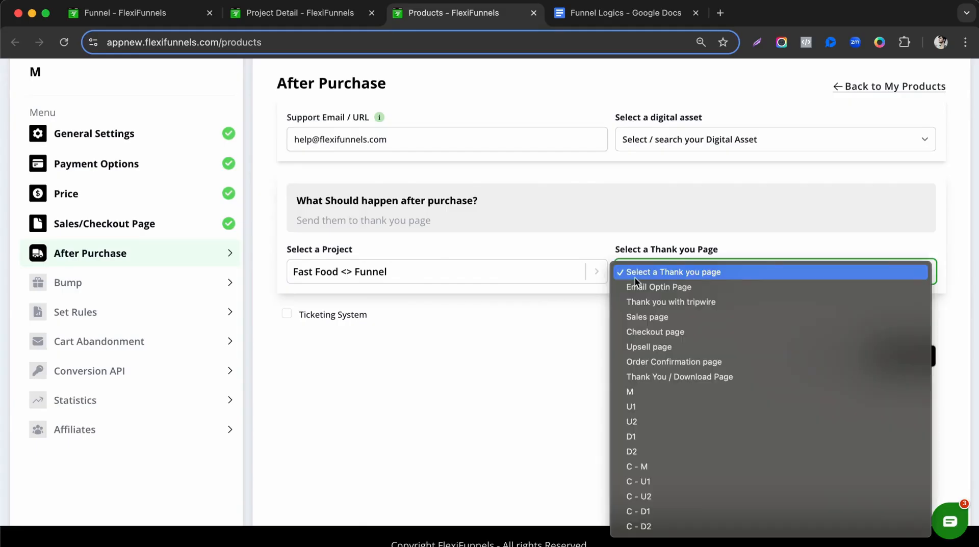
left_click(682, 377)
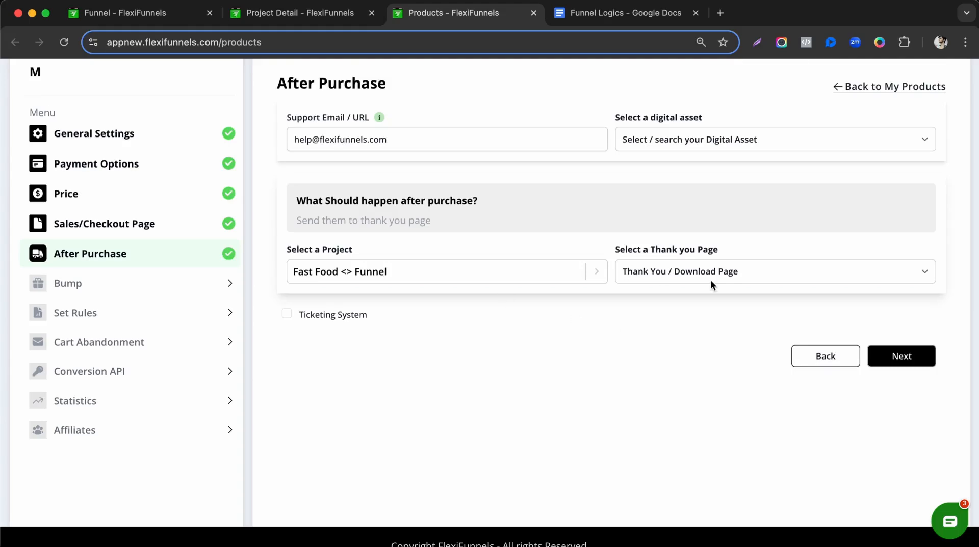
scroll(445, 299, "up", 1)
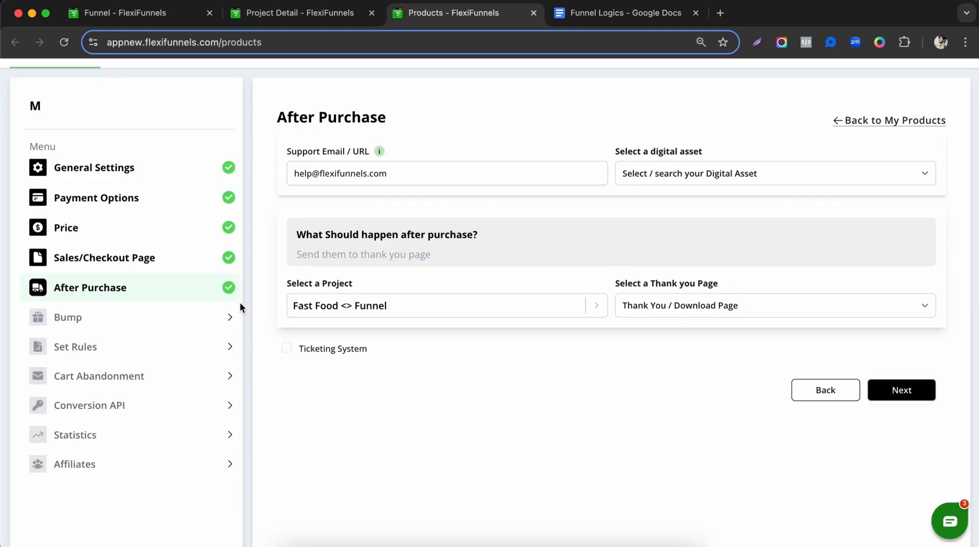
Review product M's Bump, Set Rules and Cart Abandonment pages, switching abandonment on.
left_click(226, 316)
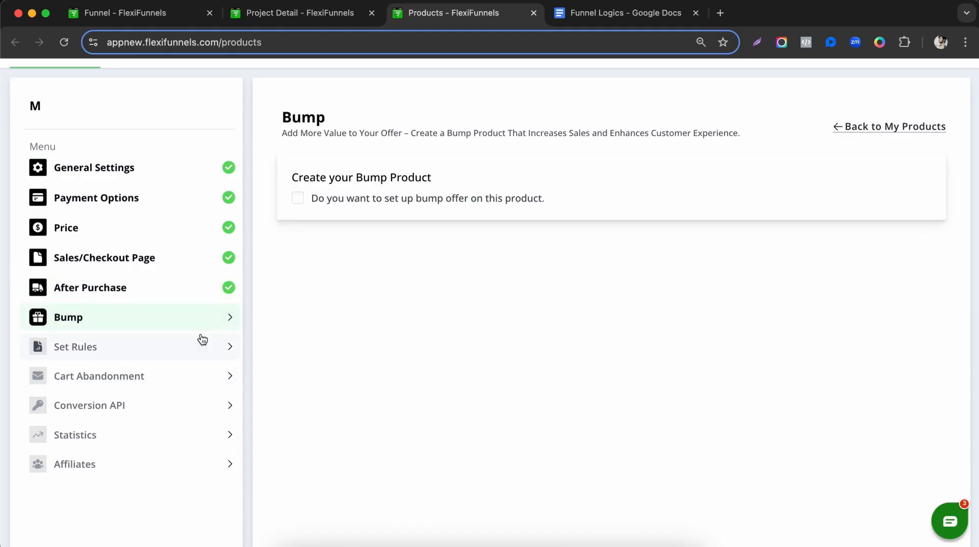
left_click(214, 357)
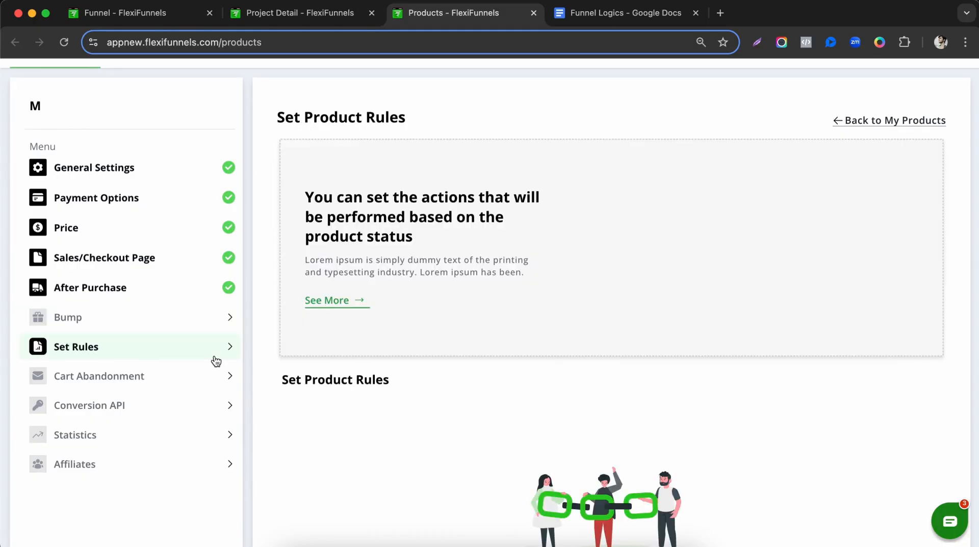
scroll(467, 377, "down", 3)
scroll(468, 377, "down", 2)
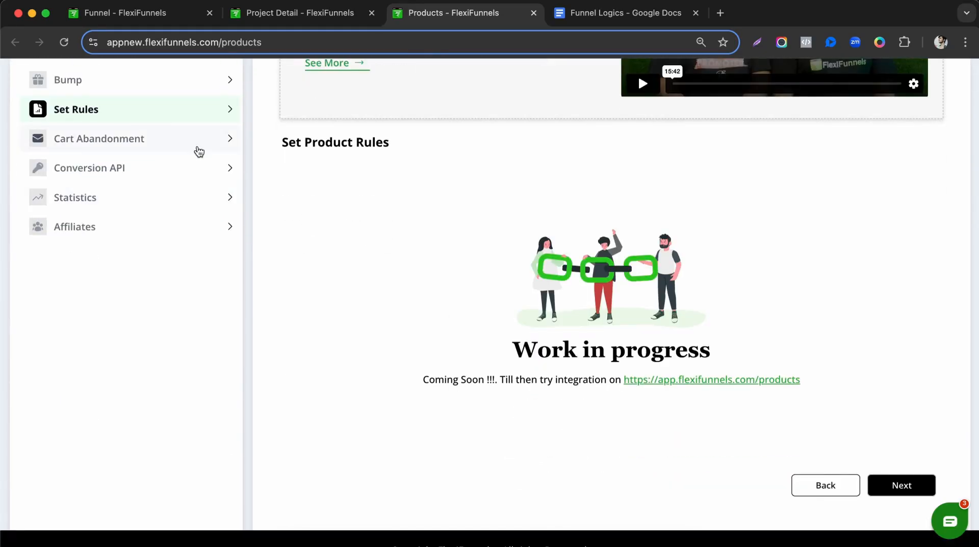
left_click(199, 152)
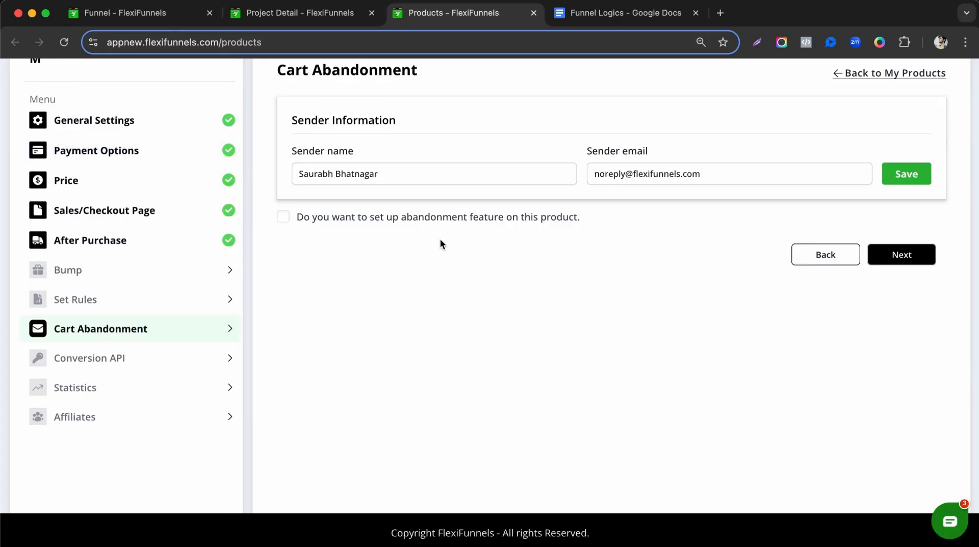
left_click(448, 218)
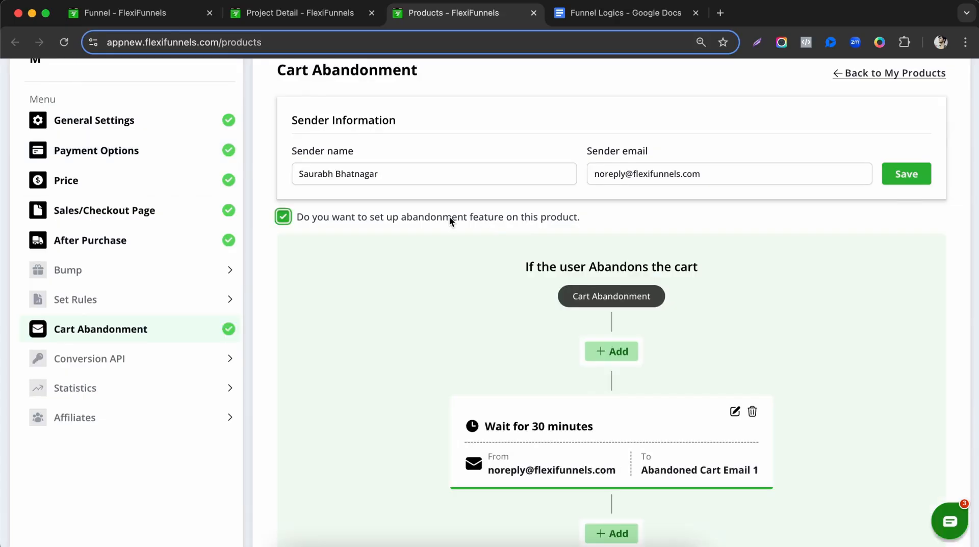
scroll(621, 229, "down", 5)
scroll(524, 305, "down", 2)
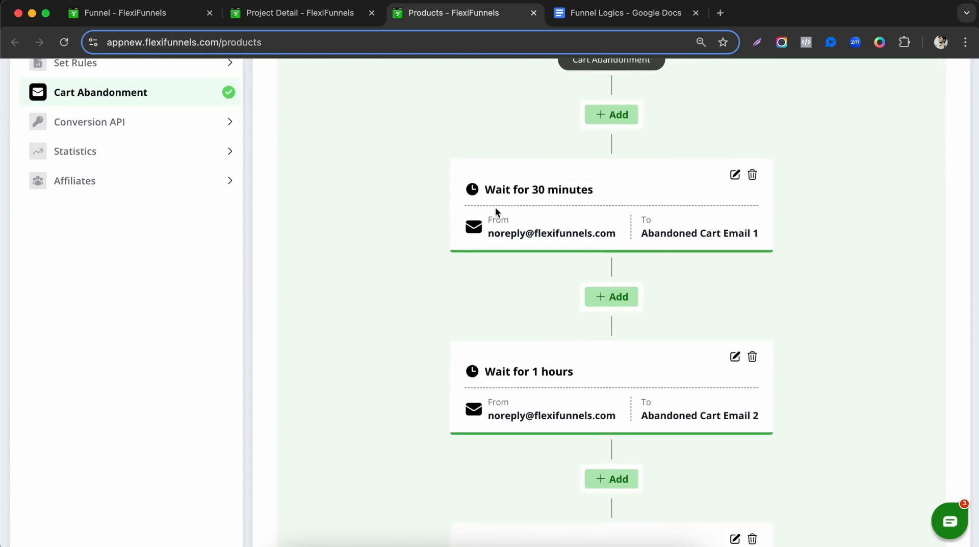
Look over product M's Conversions API settings and Statistics page.
left_click(139, 133)
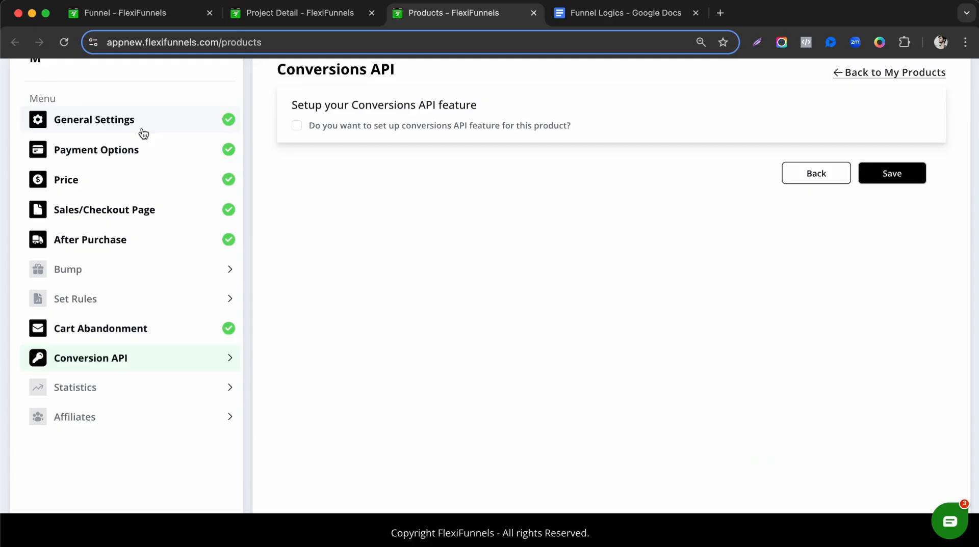
scroll(438, 259, "up", 1)
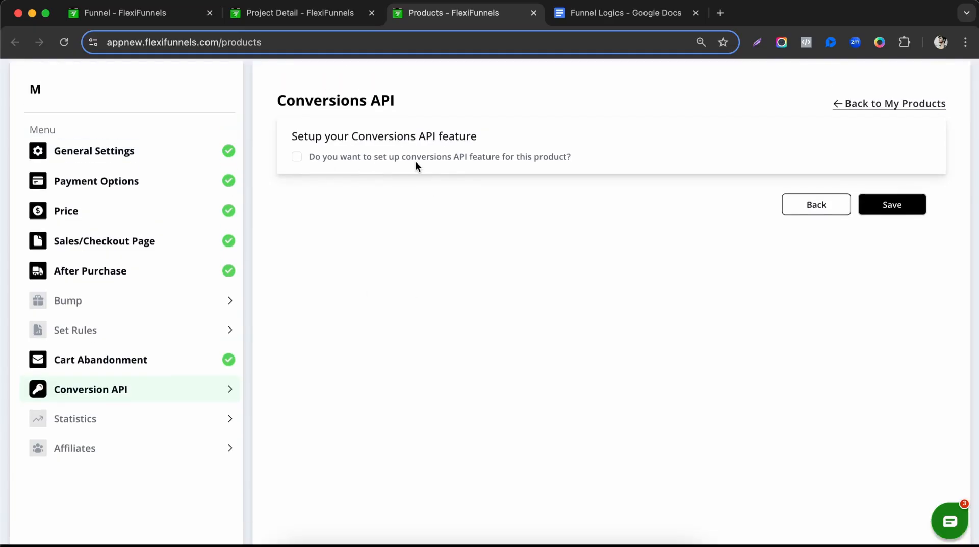
scroll(415, 162, "down", 1)
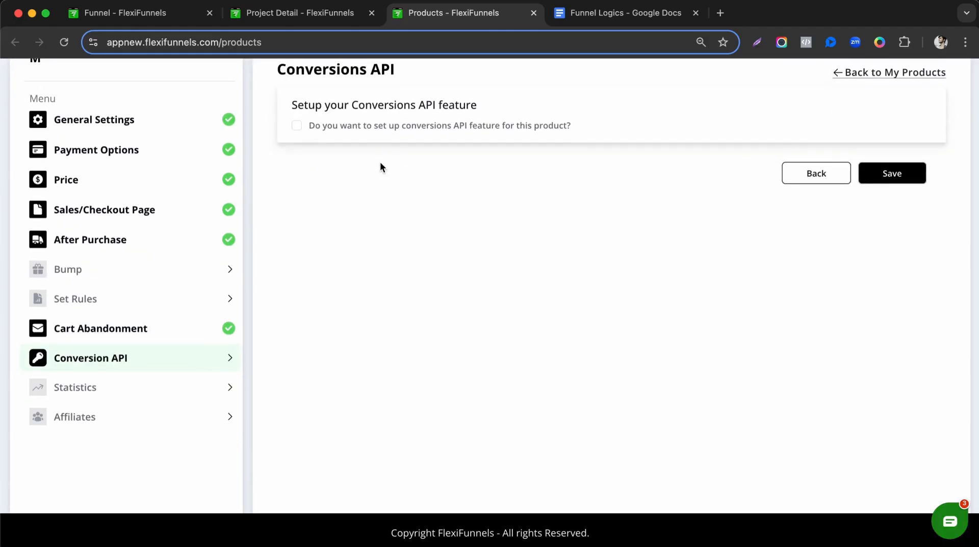
left_click(145, 387)
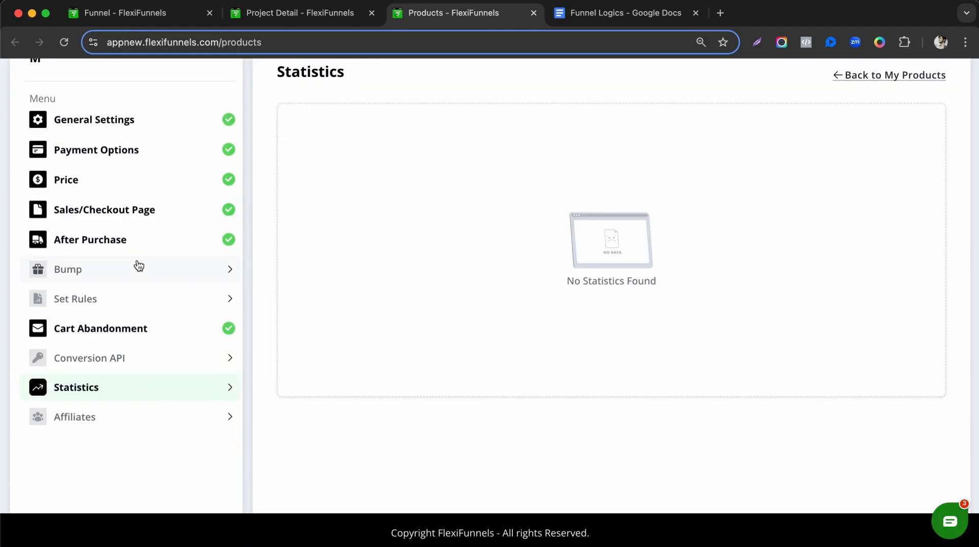
scroll(139, 266, "up", 5)
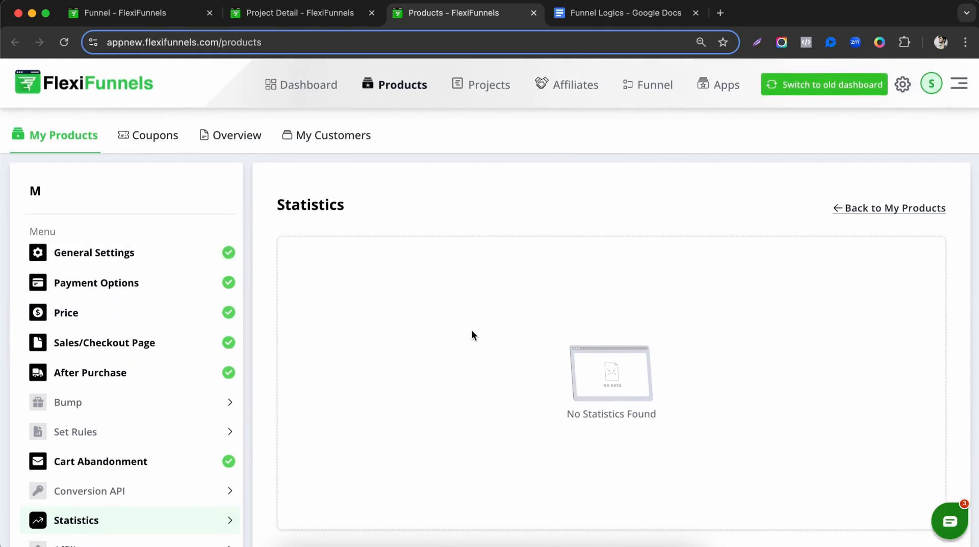
scroll(250, 324, "down", 1)
Switch cart abandonment back off, save product M, and return to My Products.
left_click(185, 446)
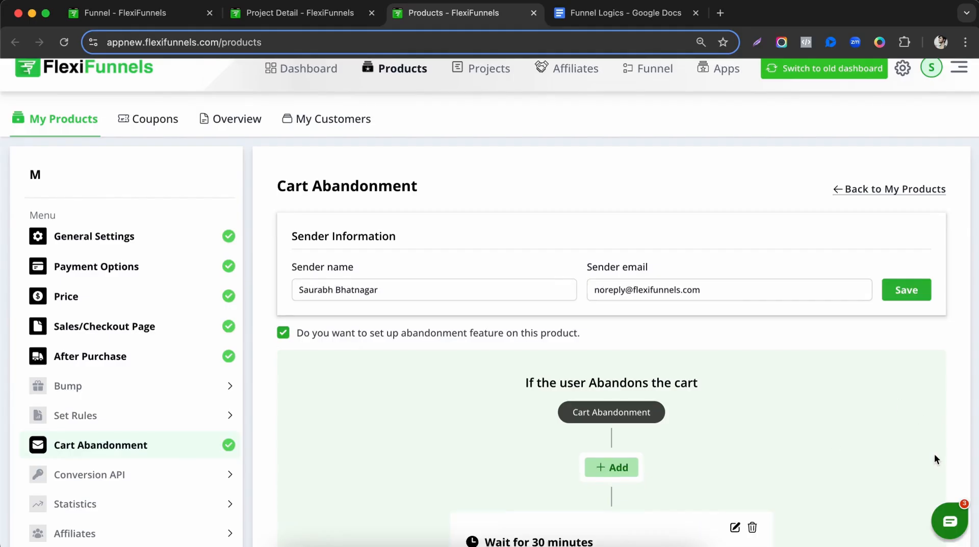
left_click(541, 333)
scroll(604, 323, "down", 2)
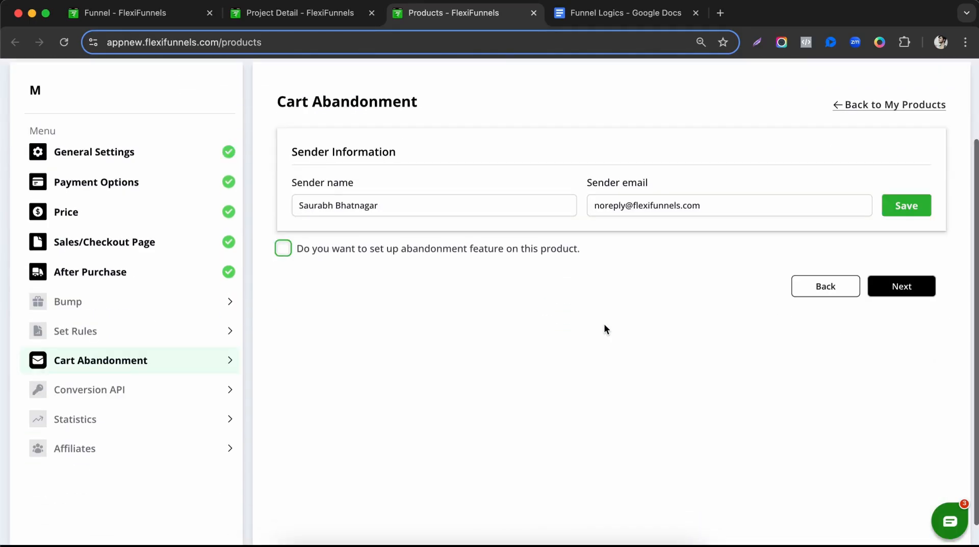
left_click(909, 284)
left_click(895, 213)
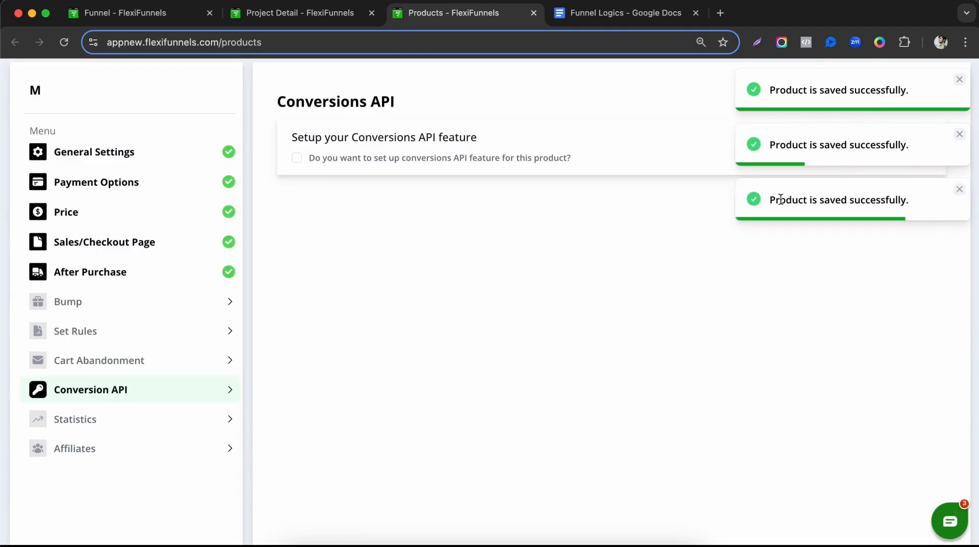
scroll(62, 160, "up", 2)
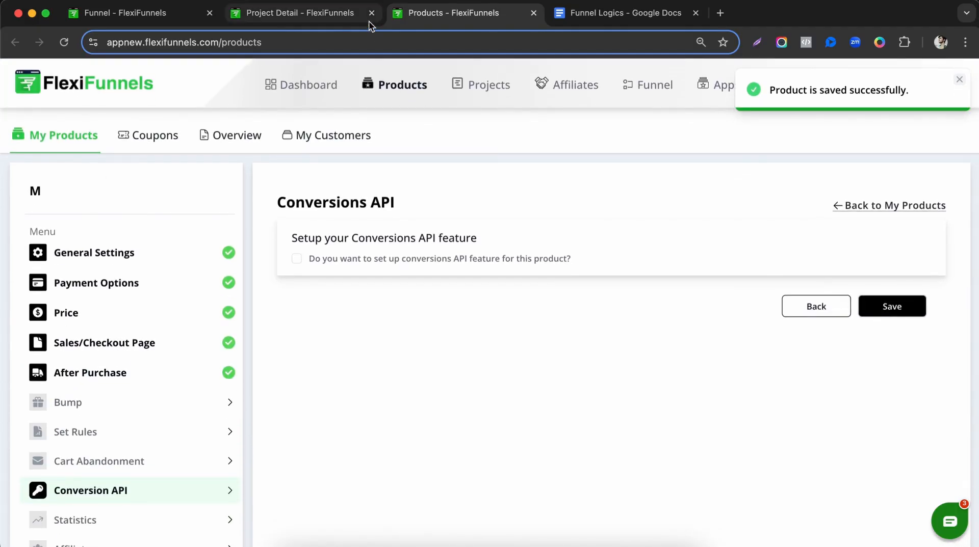
left_click(56, 130)
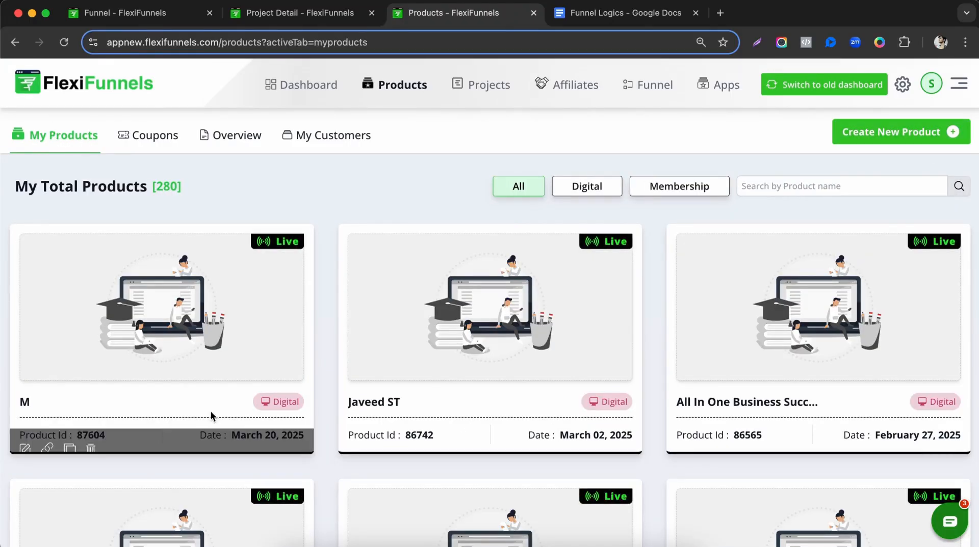
Clone the top product card repeatedly, creating M-copy, M-copy-copy and M-copy-copy-copy.
scroll(153, 418, "down", 1)
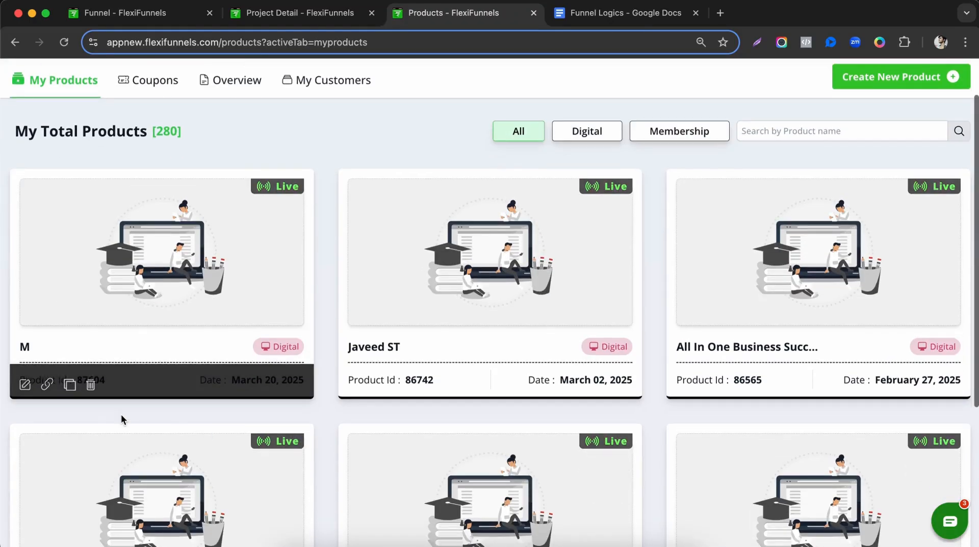
left_click(70, 386)
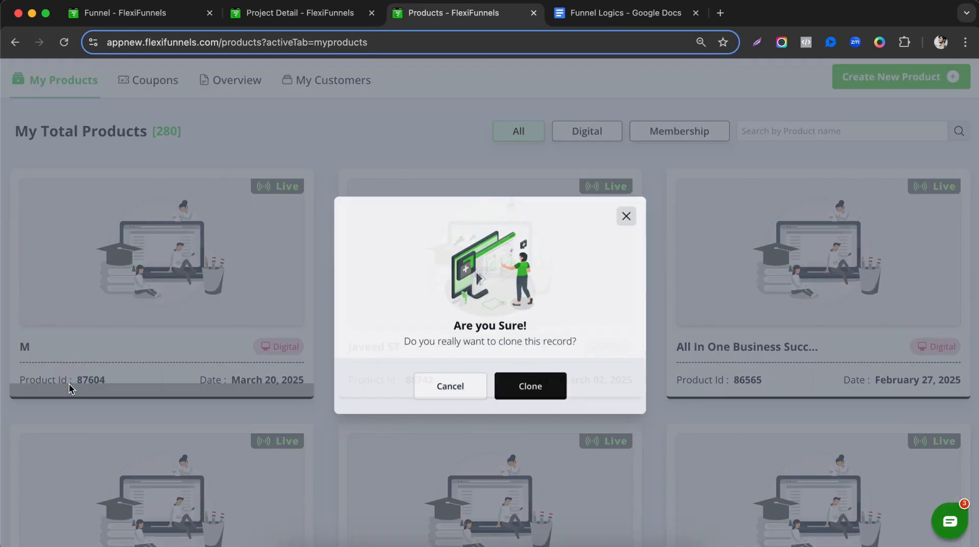
left_click(507, 387)
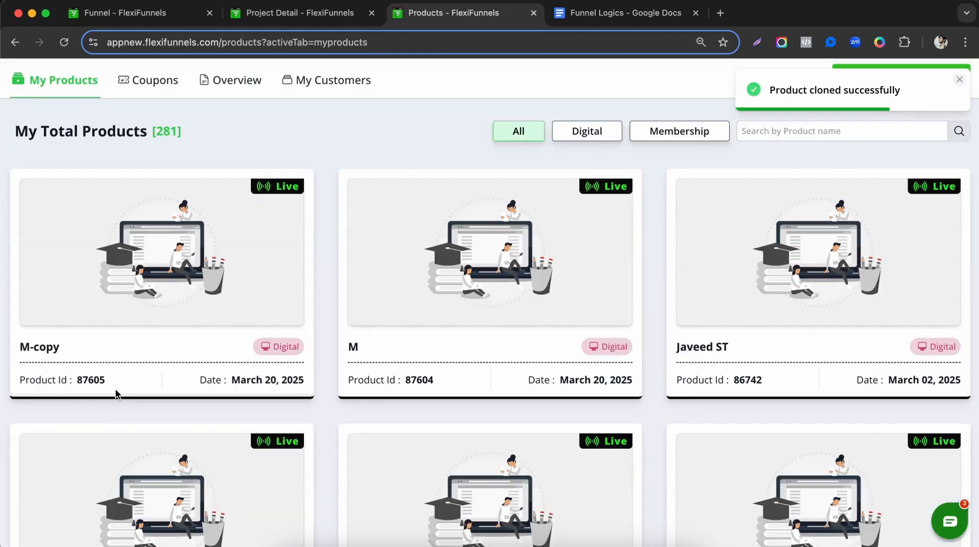
left_click(69, 395)
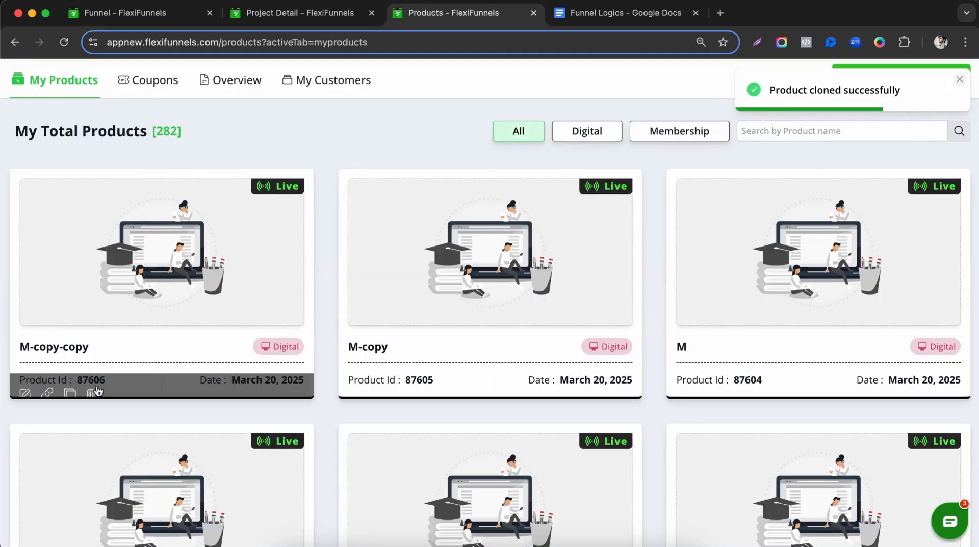
left_click(72, 386)
left_click(509, 391)
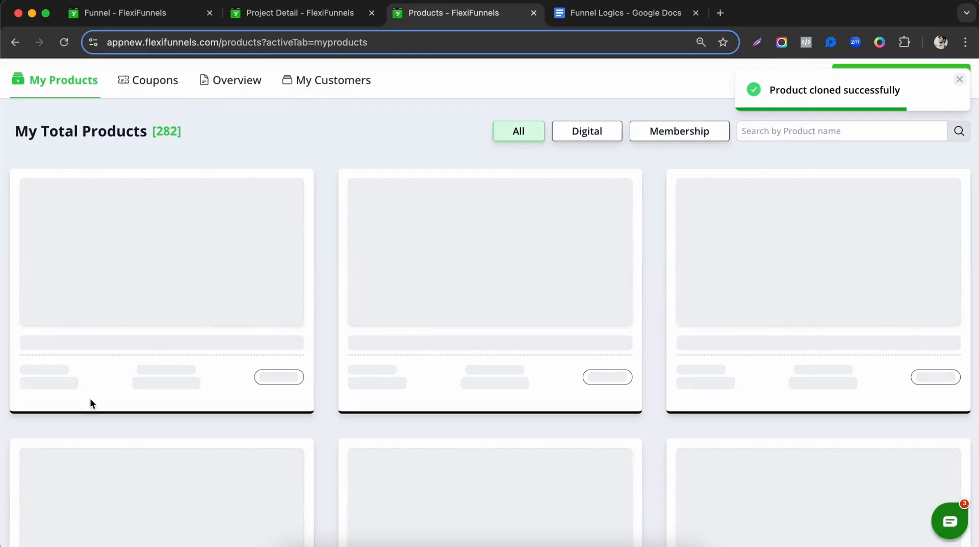
left_click(72, 386)
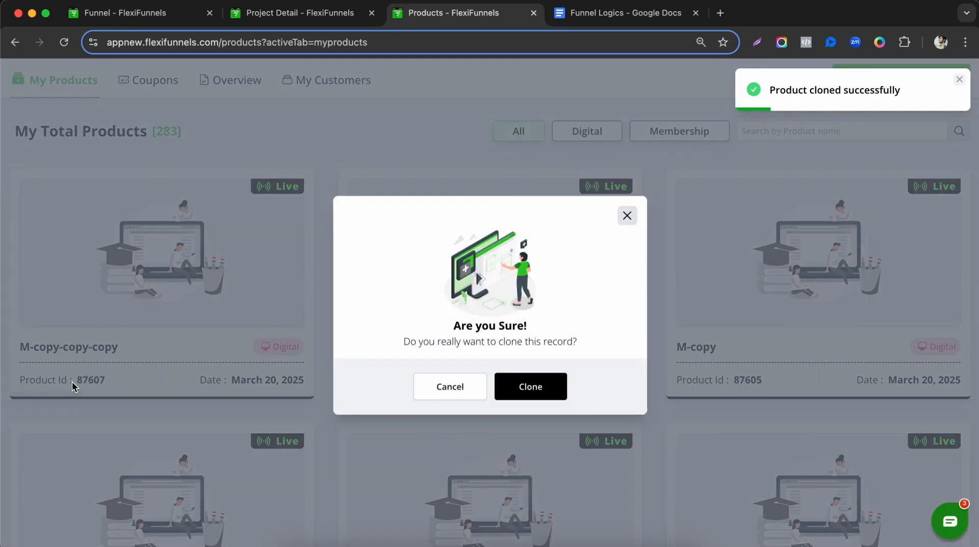
left_click(530, 387)
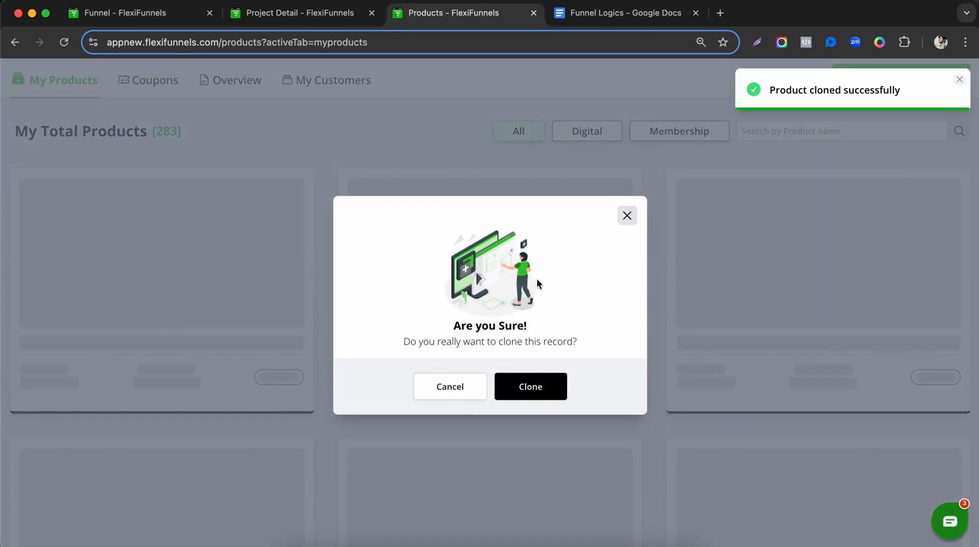
scroll(368, 381, "down", 5)
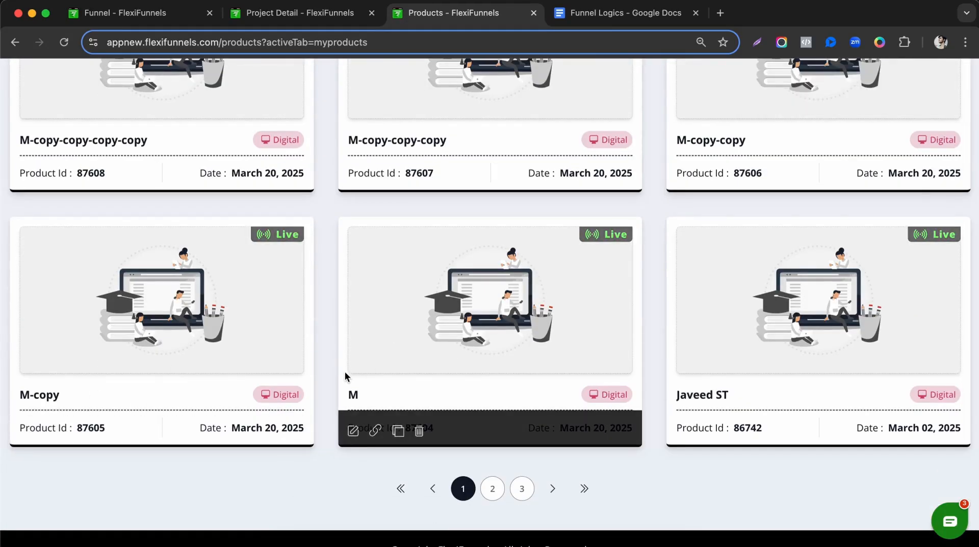
Rename the M-copy product to U1 and step through to its sales page settings.
left_click(31, 432)
triple_click(293, 125)
type("U1")
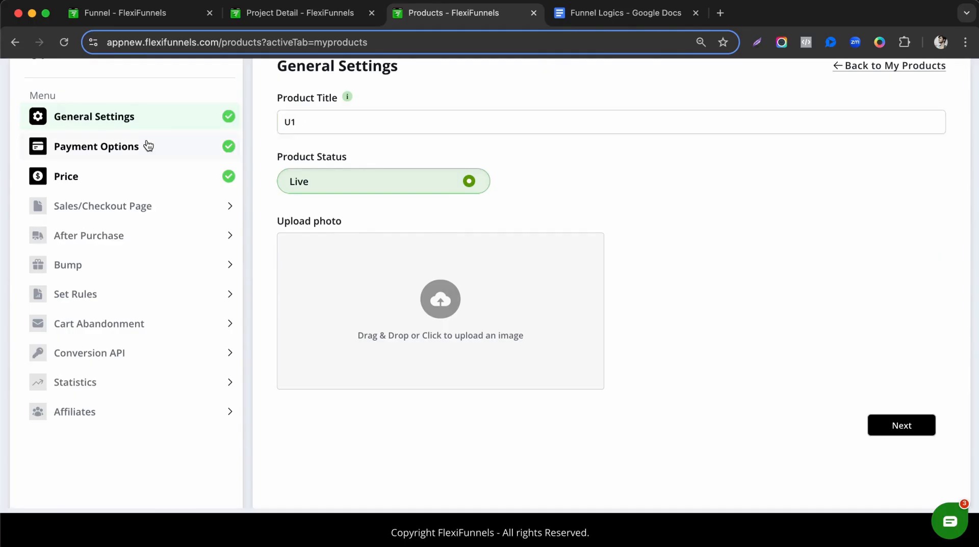
left_click(146, 146)
left_click(163, 176)
left_click(172, 207)
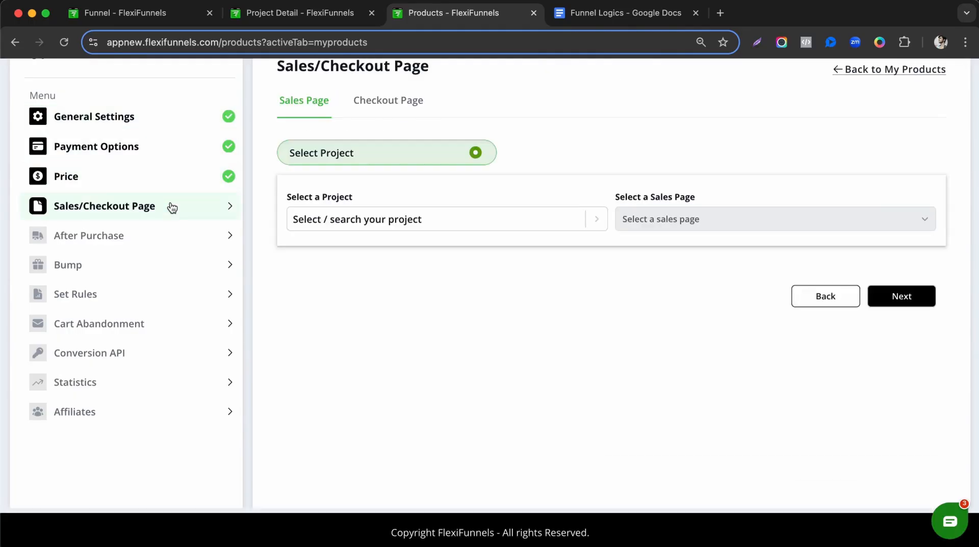
Set U1's sales page to U1 and checkout to C - U1 from Fast Food <> Funnel.
left_click(401, 226)
left_click(372, 300)
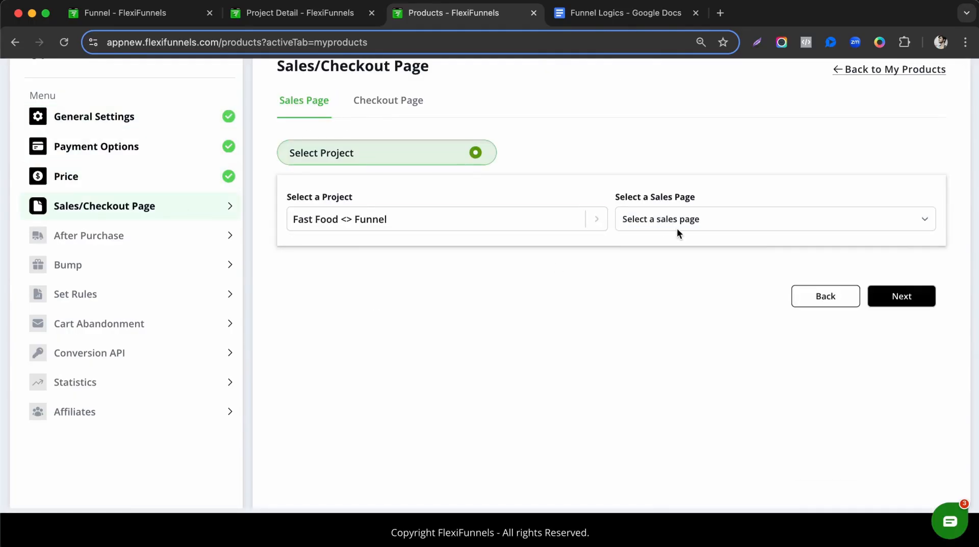
left_click(679, 225)
left_click(653, 355)
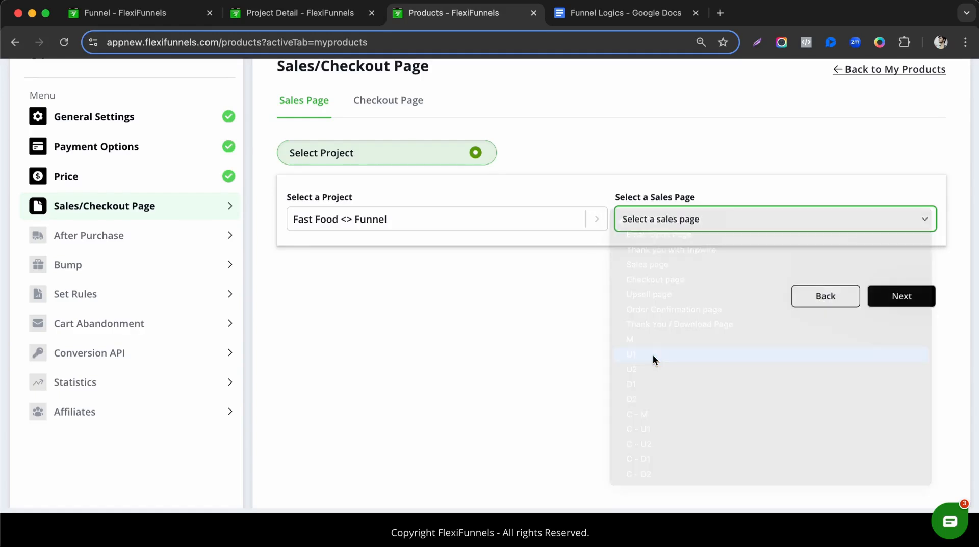
left_click(892, 300)
left_click(409, 182)
left_click(356, 257)
left_click(662, 180)
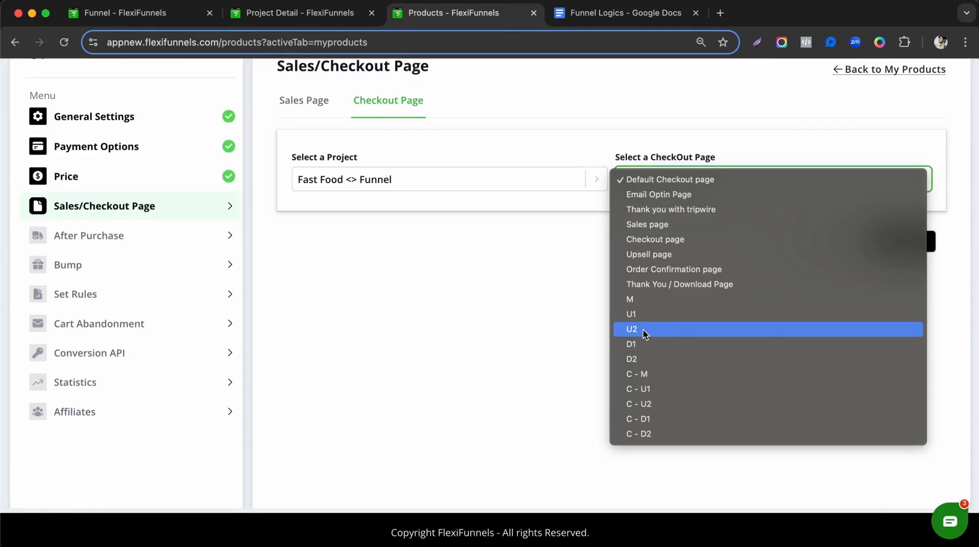
left_click(641, 390)
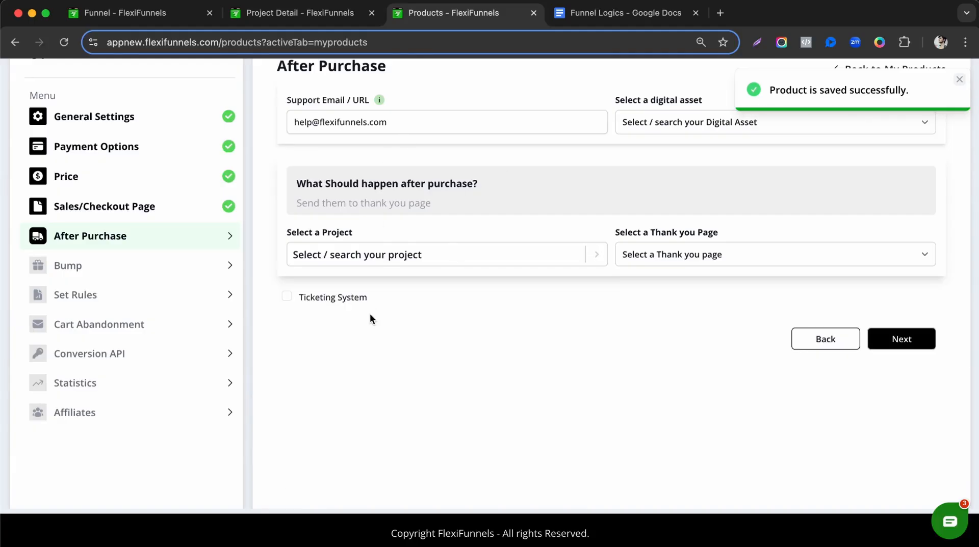
Send U1's buyers to Fast Food <> Funnel's 'Thank you with tripwire' page and continue.
left_click(419, 260)
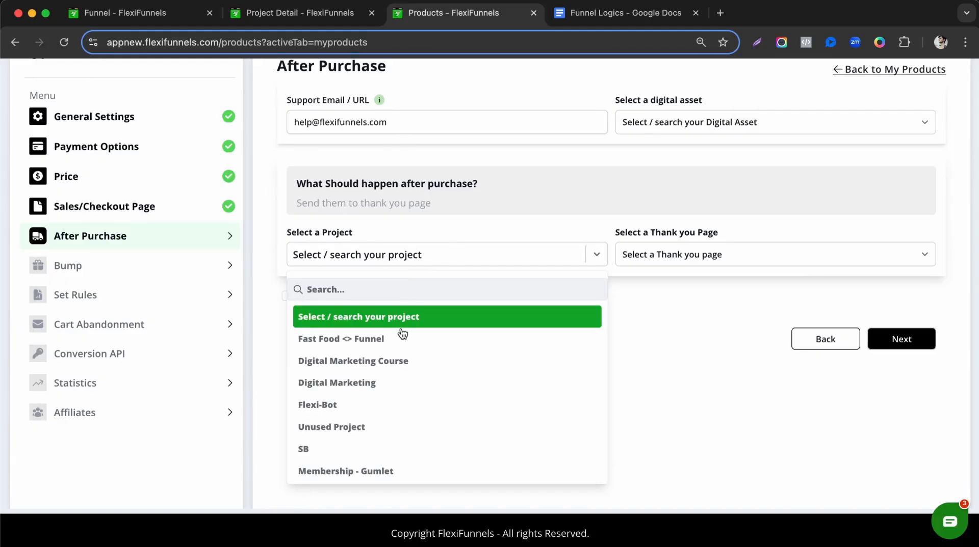
left_click(402, 338)
left_click(657, 260)
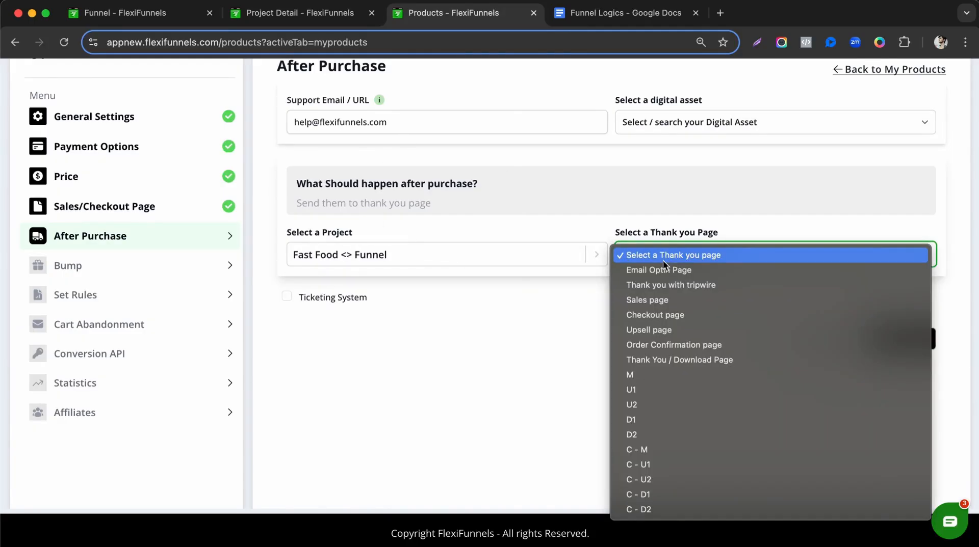
left_click(670, 287)
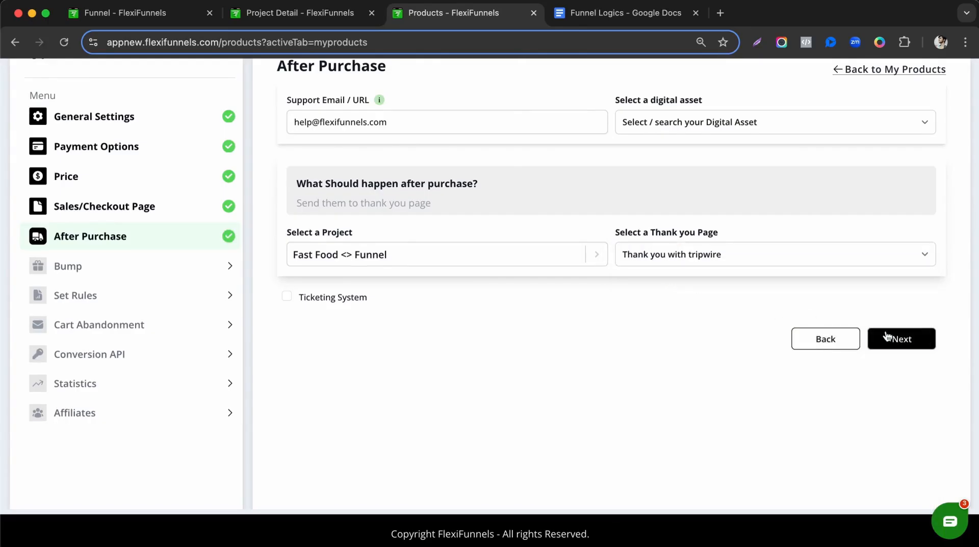
left_click(908, 340)
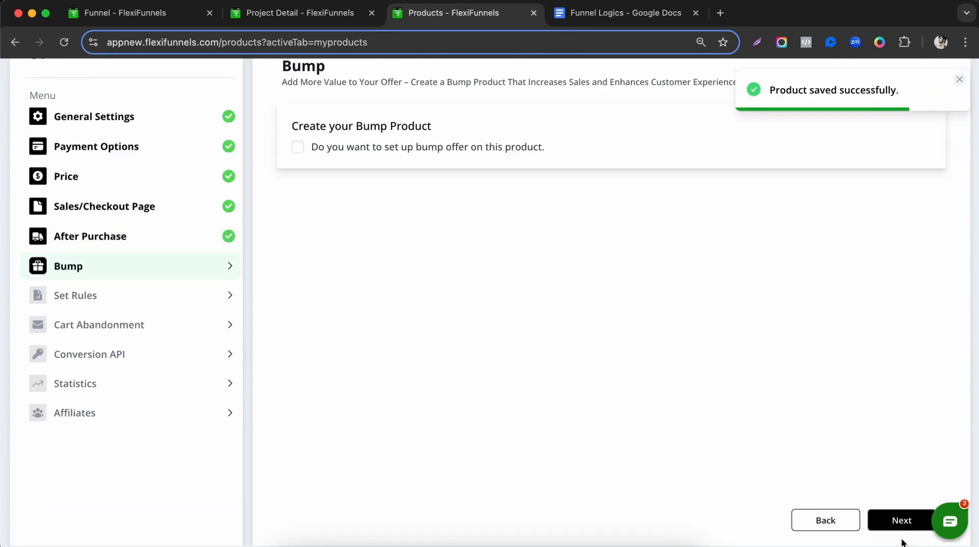
left_click(903, 522)
Go back to My Products and reload the product list.
scroll(742, 375, "down", 2)
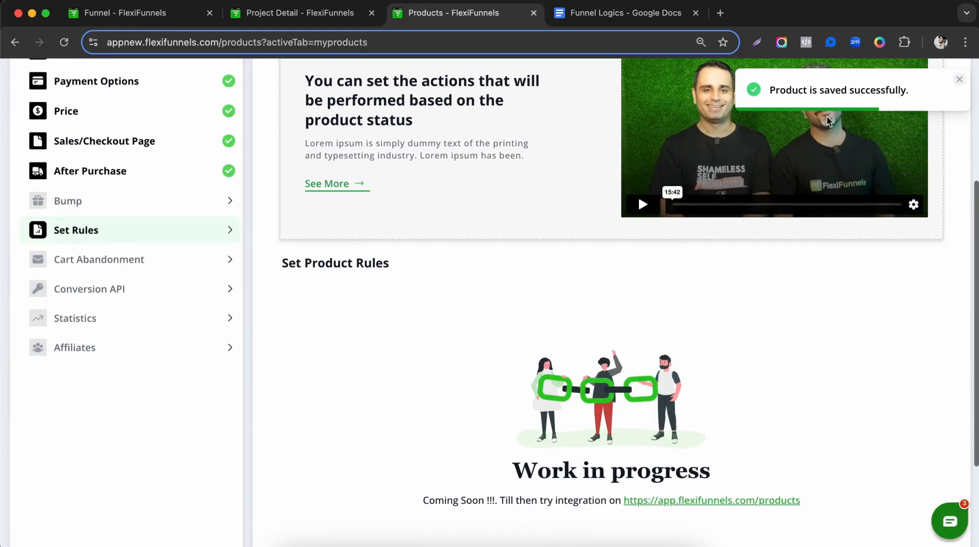
scroll(349, 141, "up", 5)
scroll(39, 135, "down", 1)
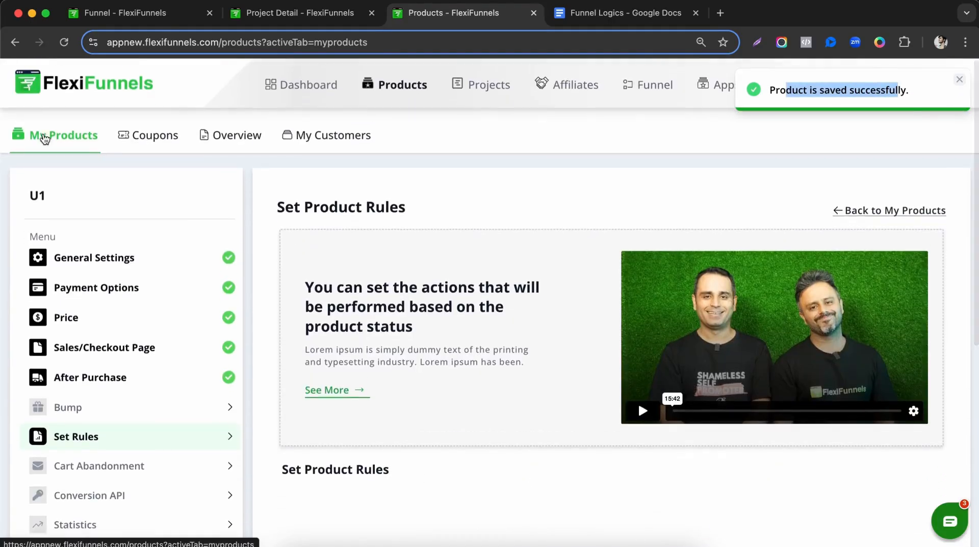
left_click(39, 133)
scroll(279, 284, "down", 4)
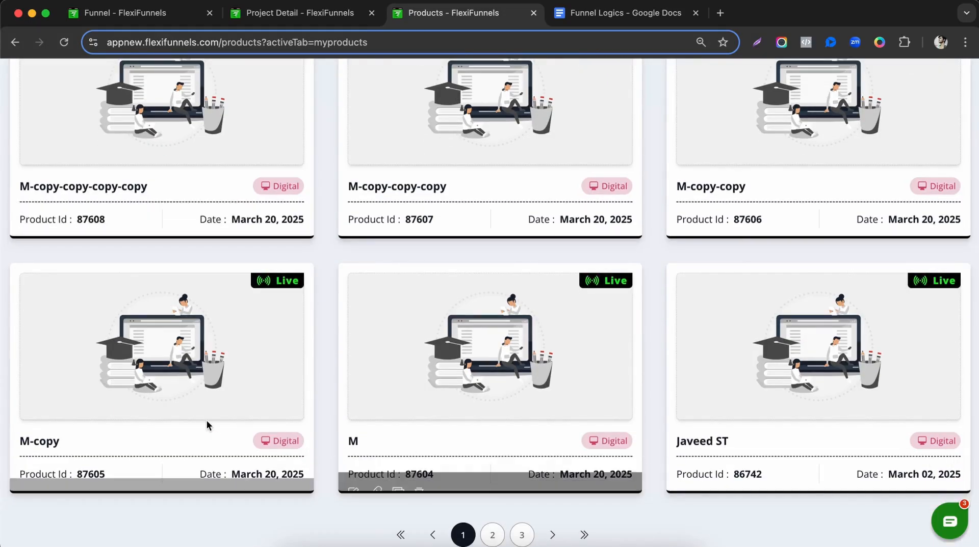
left_click(64, 42)
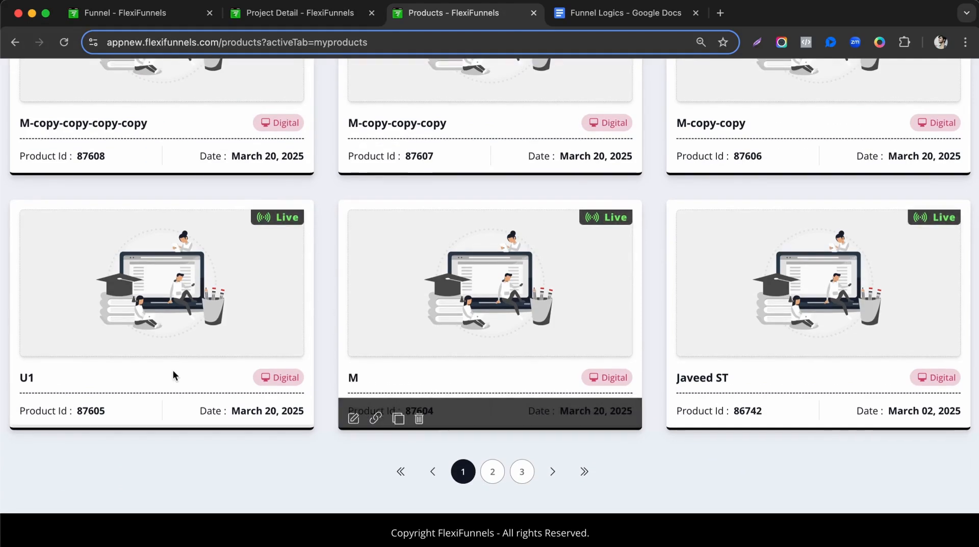
scroll(517, 372, "up", 3)
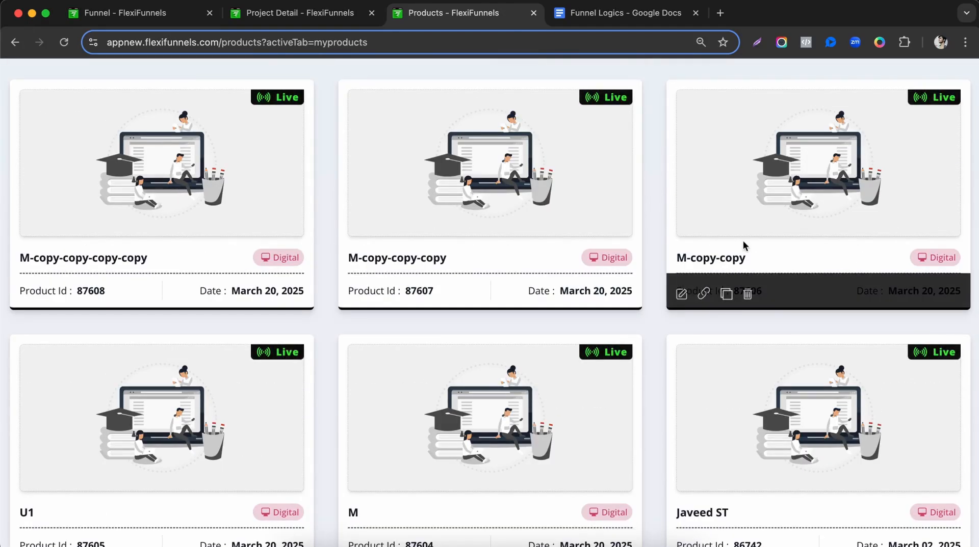
Open M-copy-copy as U2 and set its sales page to Fast Food <> Funnel's U2.
left_click(681, 294)
left_click(291, 124)
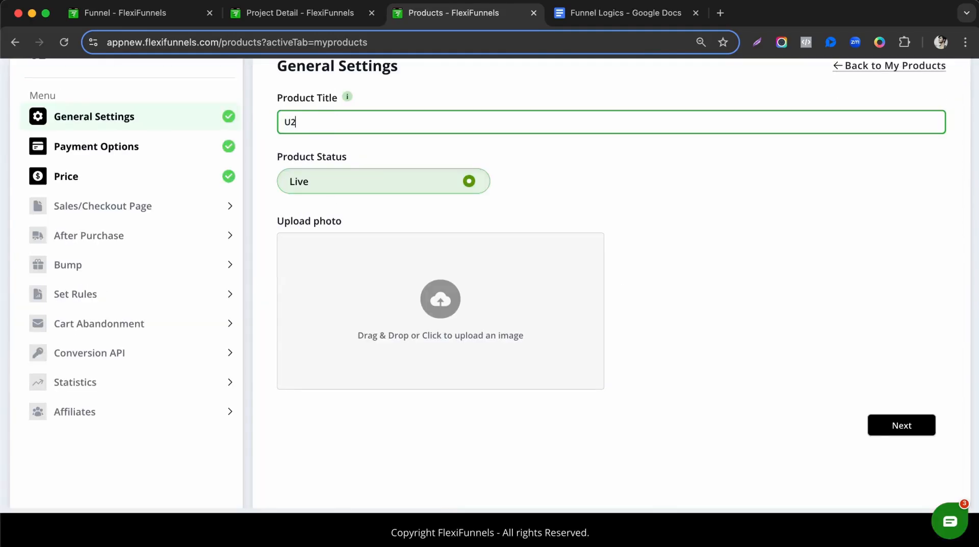
left_click(135, 140)
left_click(138, 181)
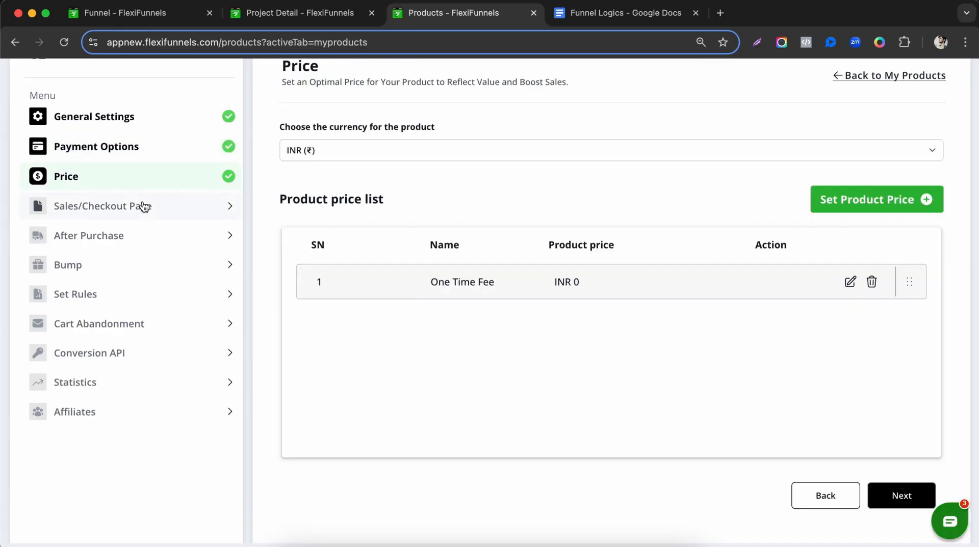
left_click(145, 207)
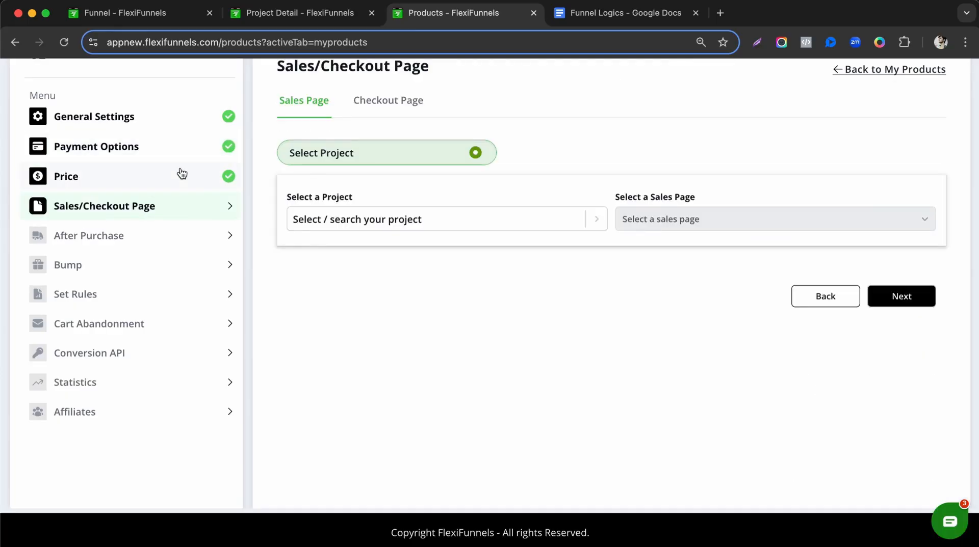
left_click(414, 224)
left_click(390, 303)
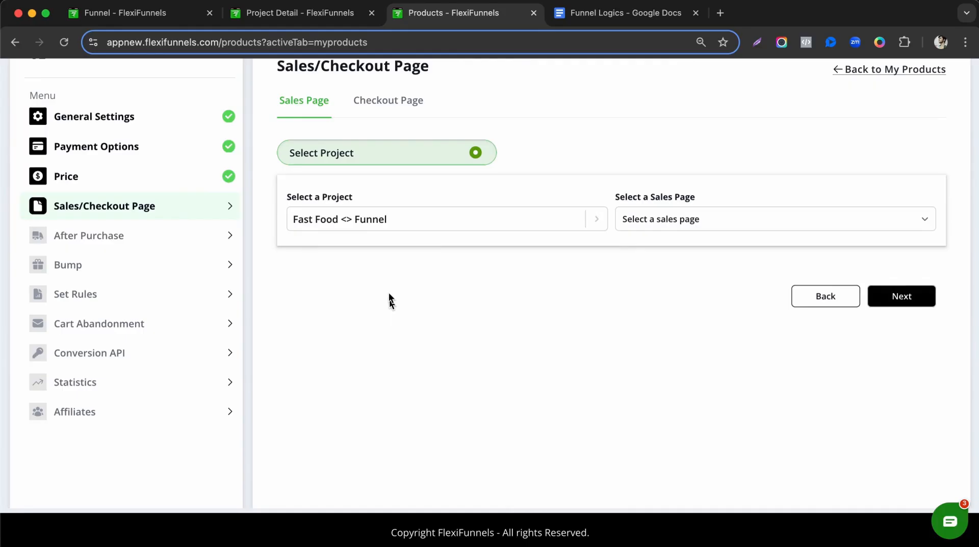
left_click(647, 221)
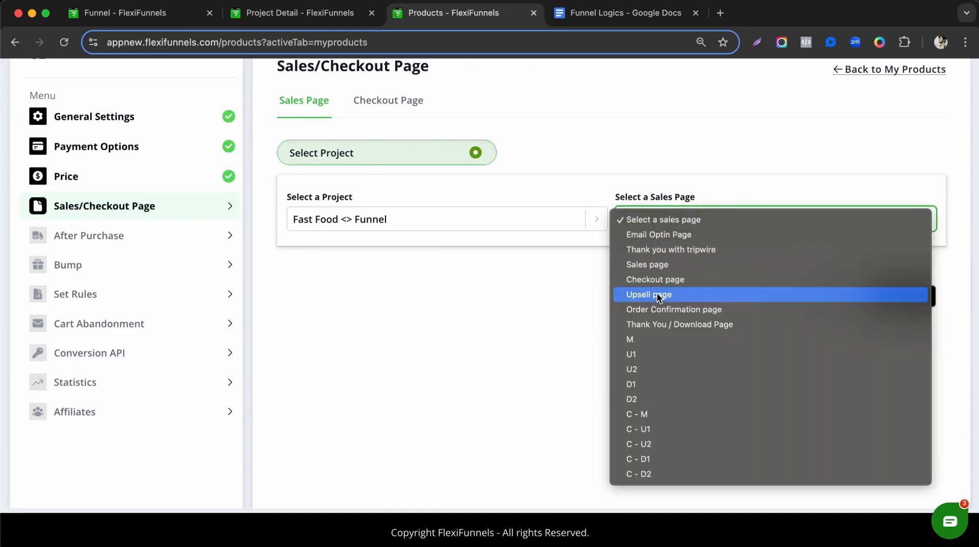
left_click(649, 368)
Set U2's checkout to C - U2 and its after-purchase page to 'Thank you with tripwire'.
left_click(901, 297)
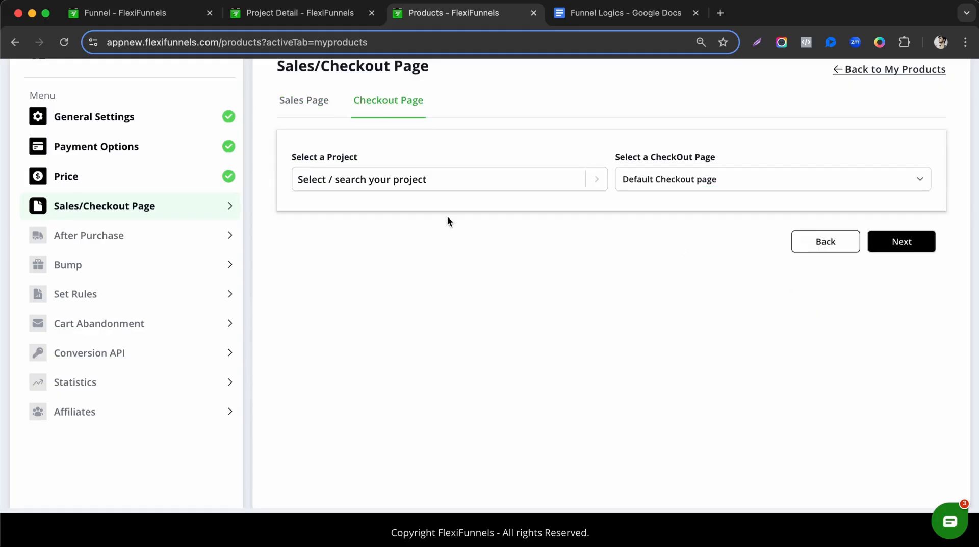
left_click(429, 179)
left_click(361, 263)
left_click(623, 185)
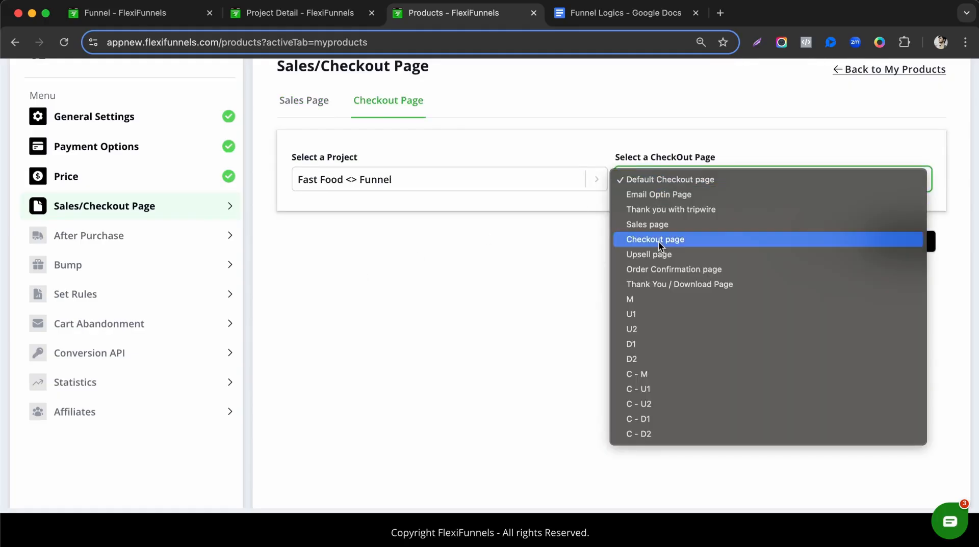
left_click(660, 404)
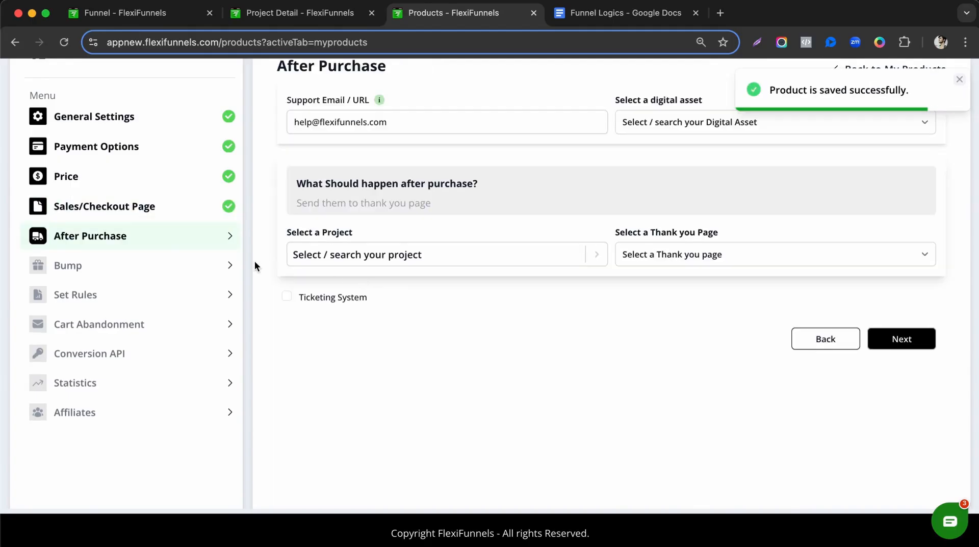
left_click(445, 257)
left_click(451, 334)
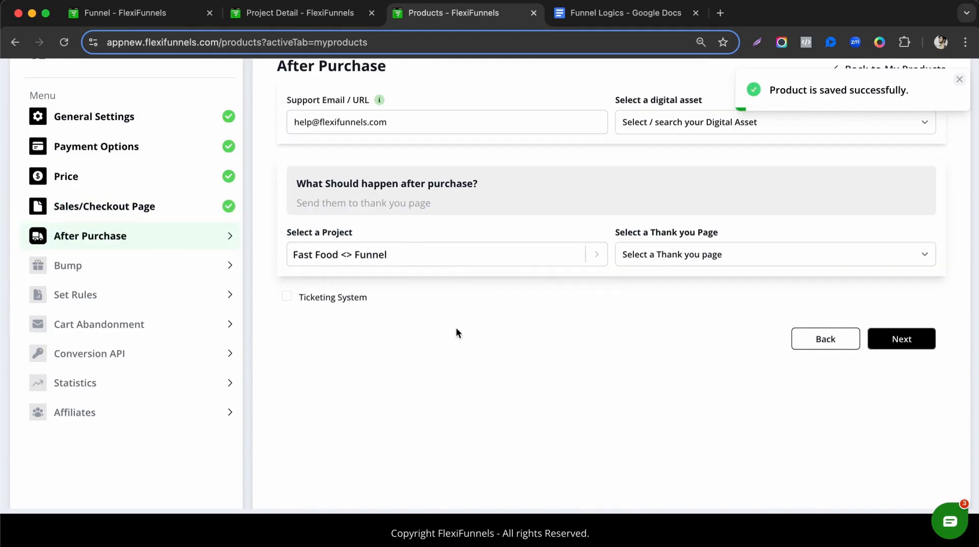
left_click(693, 256)
left_click(690, 258)
left_click(686, 256)
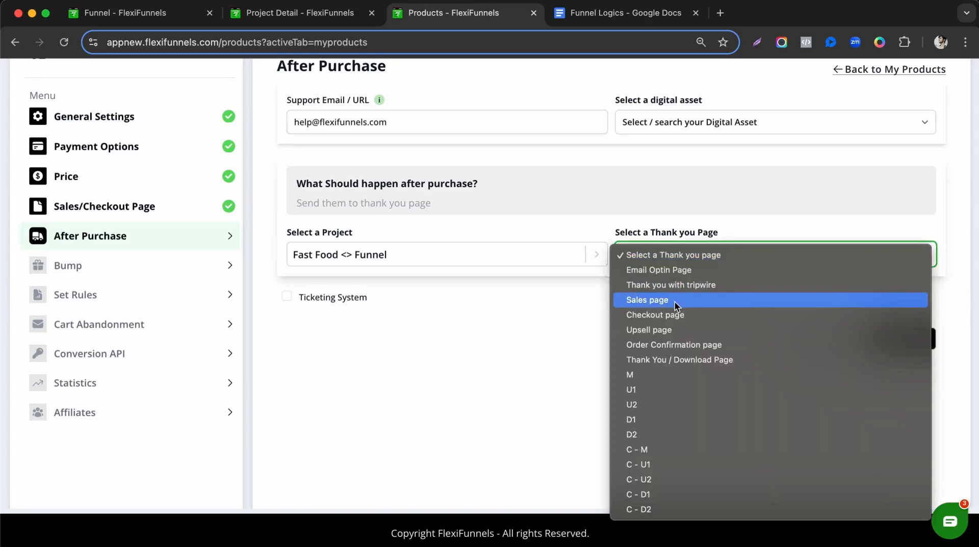
left_click(680, 289)
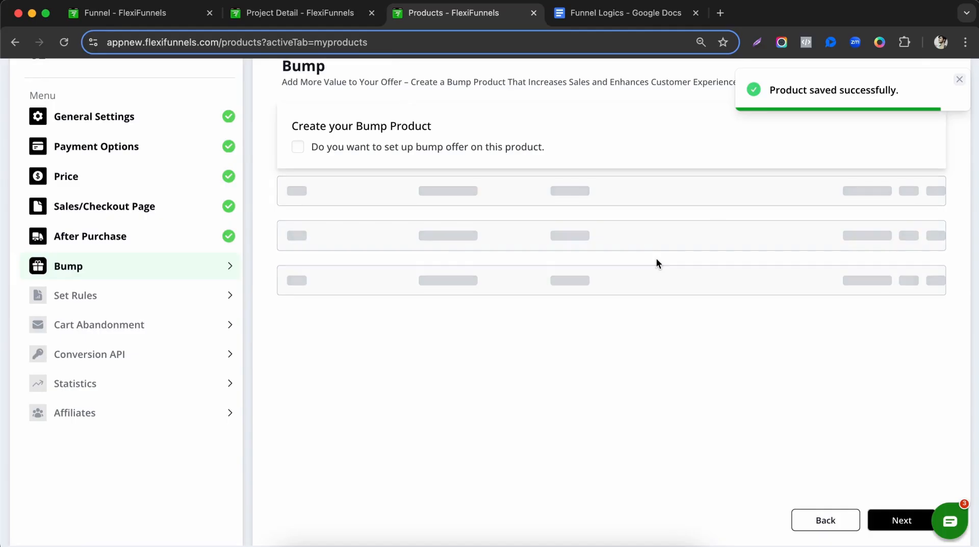
Continue past the bump and product rules steps and return to My Products.
left_click(898, 519)
scroll(736, 480, "down", 4)
left_click(893, 471)
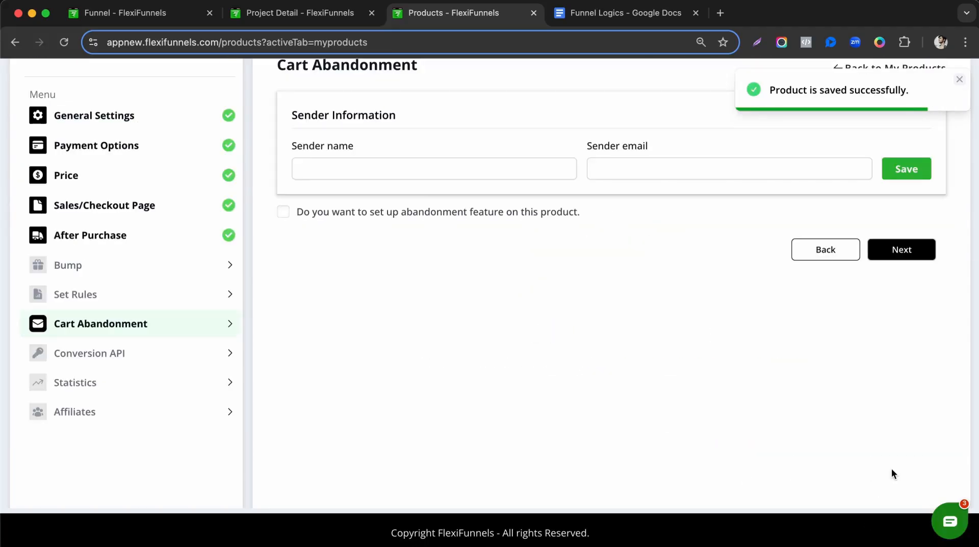
scroll(155, 309, "up", 4)
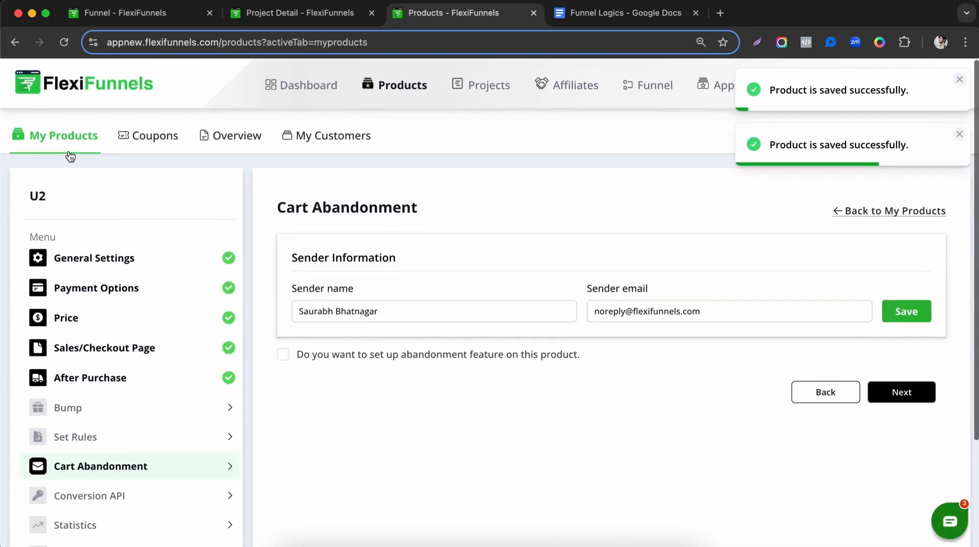
left_click(75, 140)
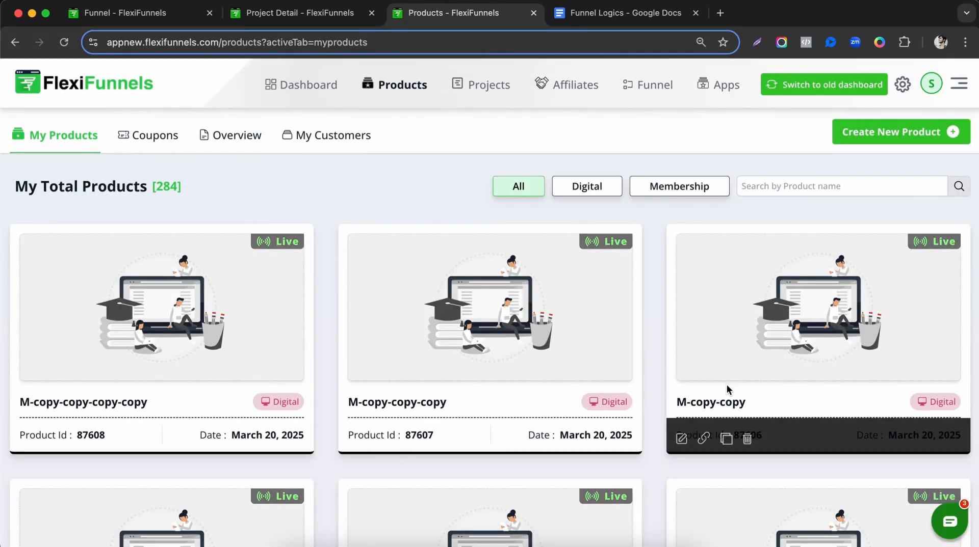
Retitle M-copy-copy-copy as D1 and set its sales page to Fast Food <> Funnel's D1.
left_click(352, 441)
triple_click(354, 263)
type("D1")
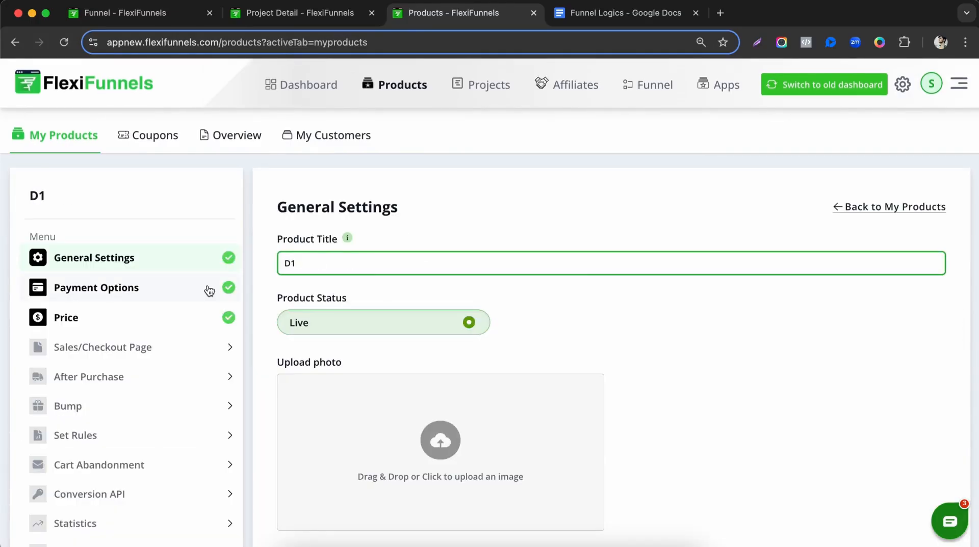
left_click(209, 290)
left_click(193, 321)
left_click(194, 343)
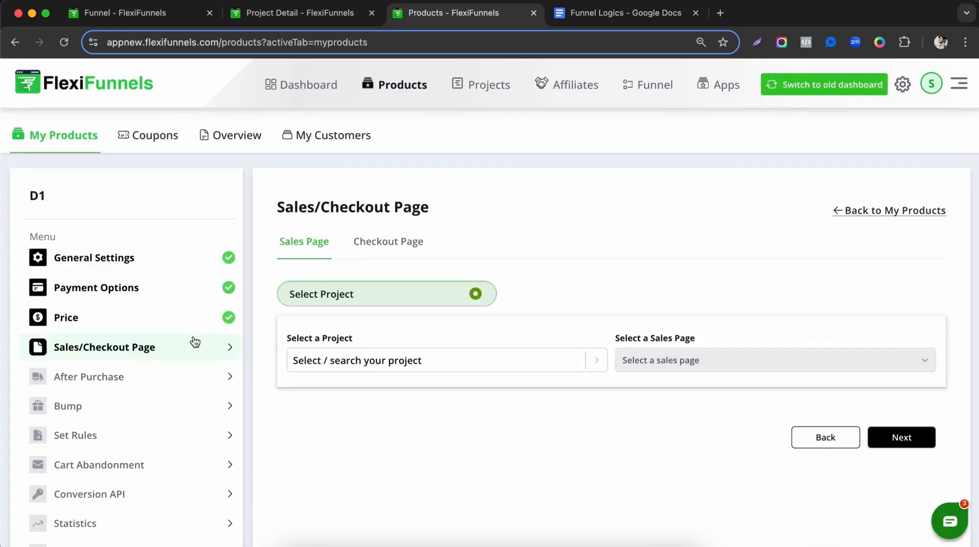
left_click(403, 362)
left_click(372, 400)
left_click(686, 315)
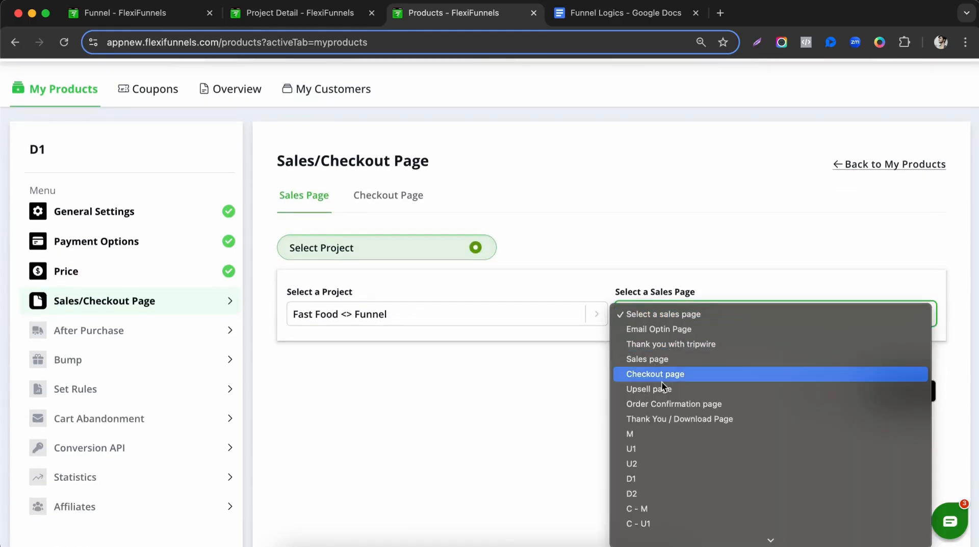
scroll(662, 408, "down", 2)
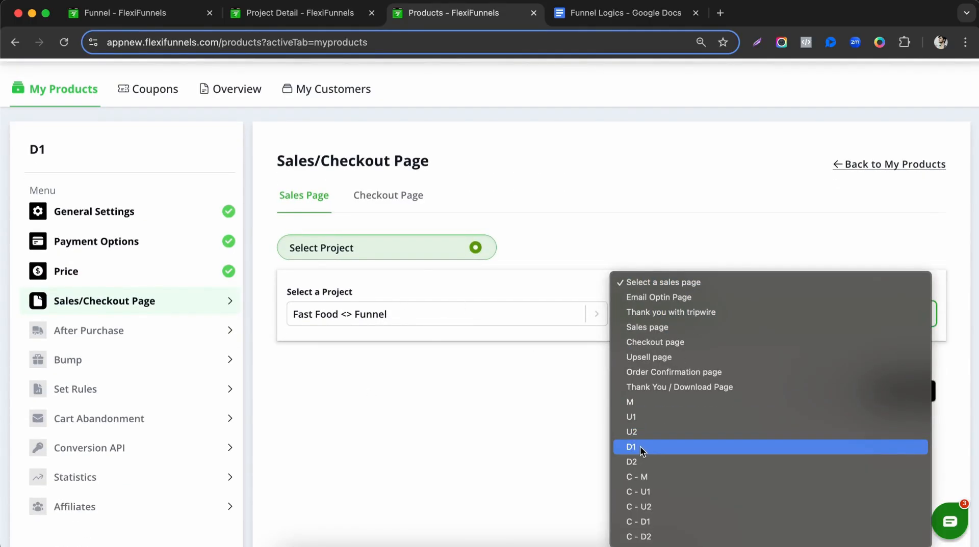
left_click(640, 446)
Set D1's checkout page to C - D1 from Fast Food <> Funnel.
left_click(925, 393)
left_click(512, 277)
left_click(357, 358)
left_click(706, 275)
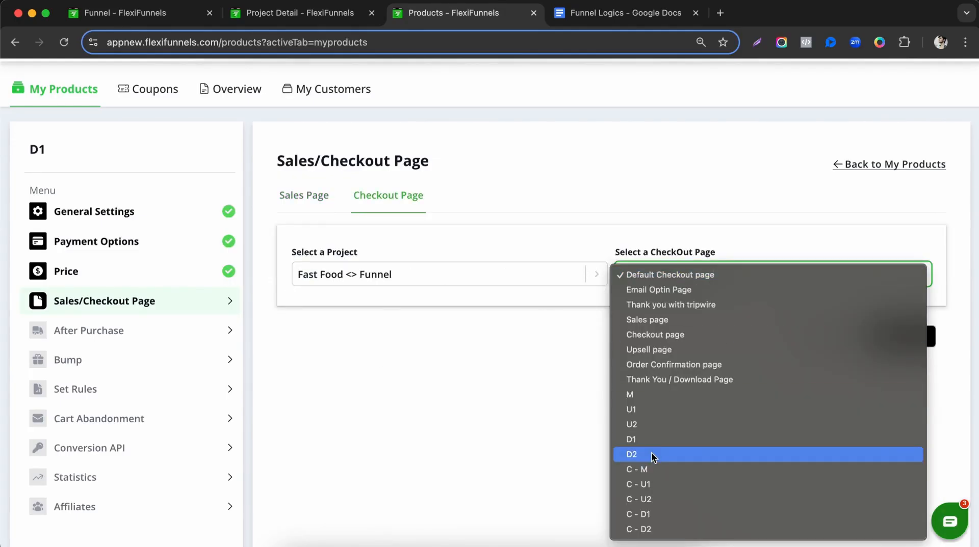
left_click(650, 515)
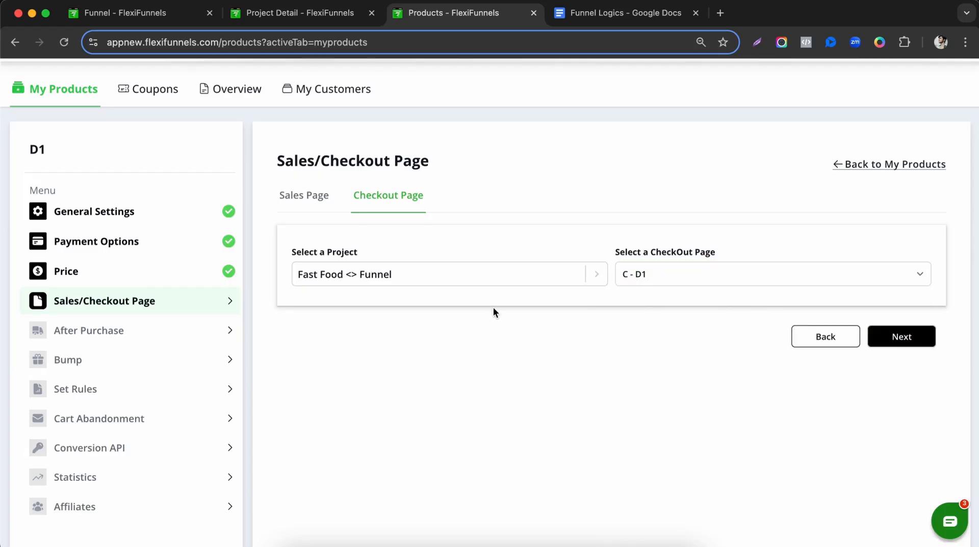
left_click(148, 333)
Send D1's buyers to Fast Food <> Funnel's 'Thank you with tripwire' page after purchase.
left_click(419, 350)
left_click(387, 435)
left_click(692, 357)
left_click(681, 379)
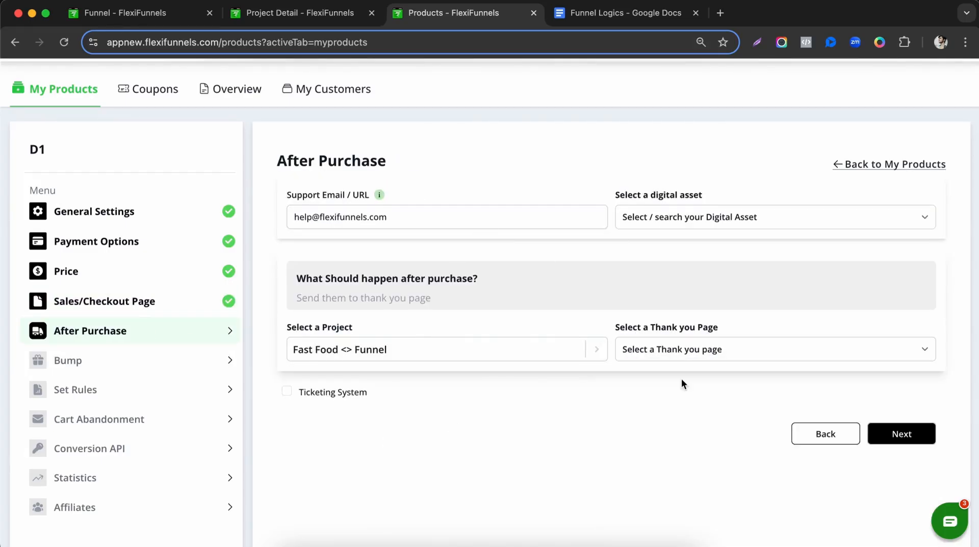
left_click(681, 350)
left_click(690, 381)
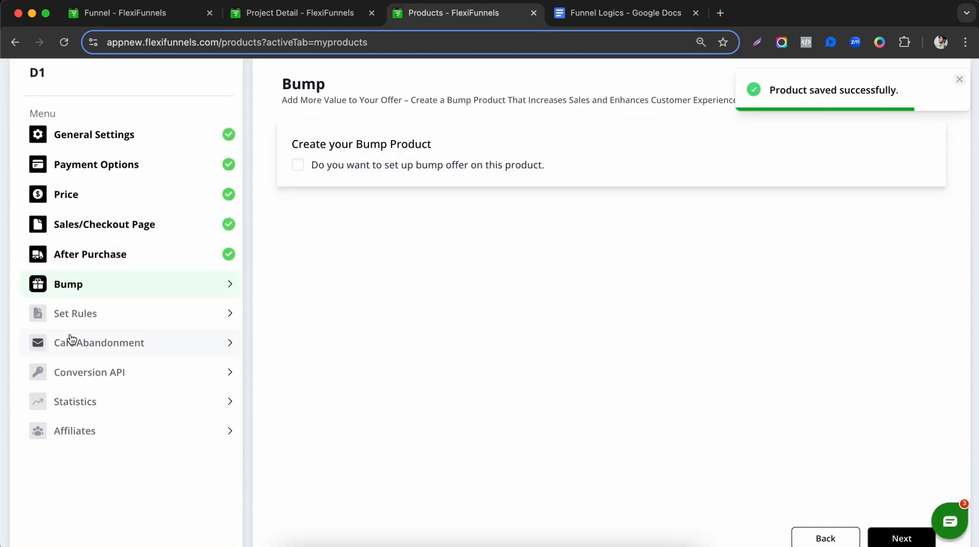
Continue through the bump and product rules steps and return to My Products.
right_click(872, 484)
left_click(896, 531)
left_click(897, 541)
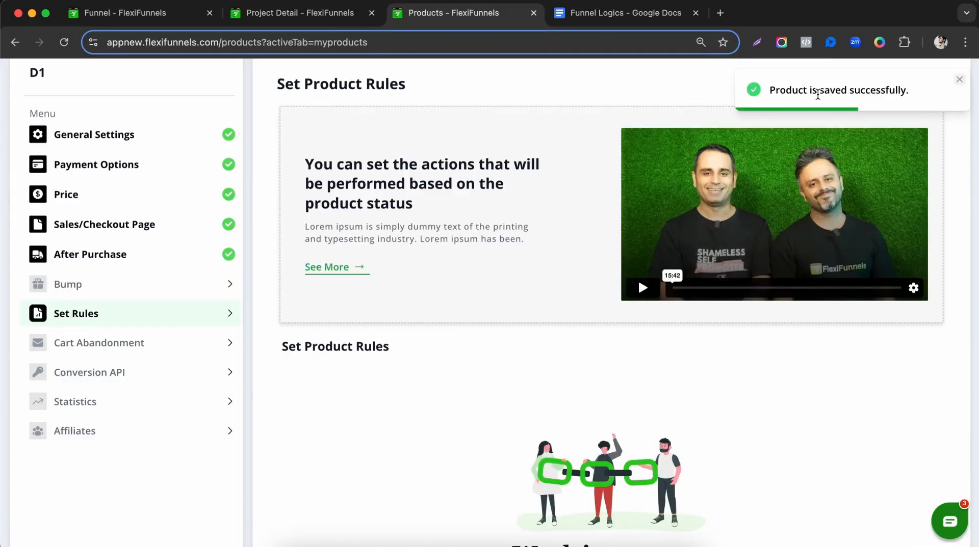
scroll(102, 155, "up", 3)
left_click(47, 139)
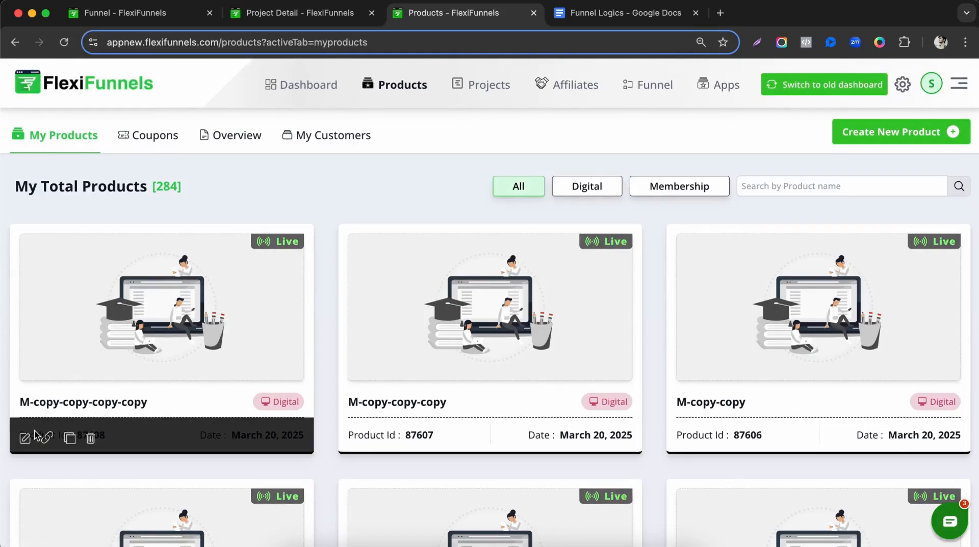
Retitle the copied product D2 and set its sales page to D2 from the Fast Food <> Funnel project.
left_click(24, 439)
triple_click(382, 272)
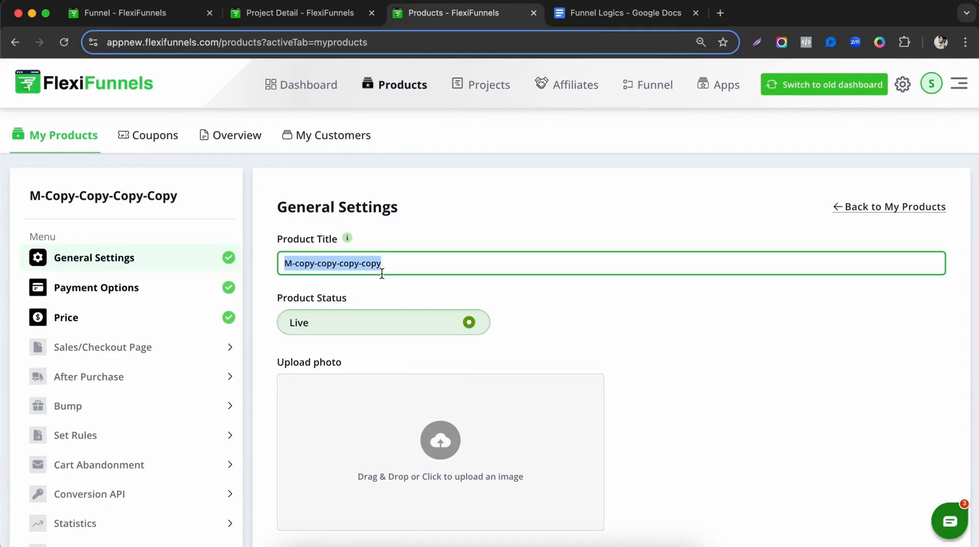
type("D")
left_click(200, 300)
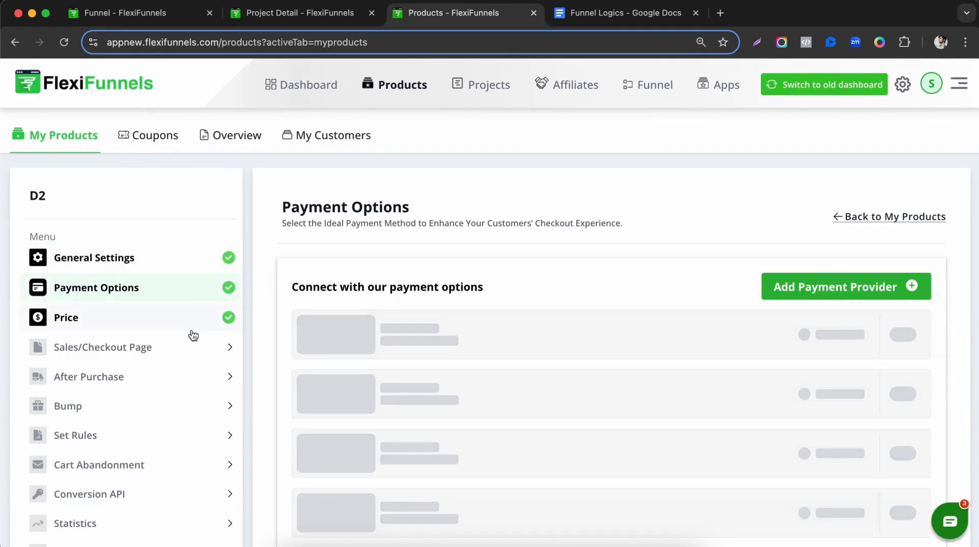
left_click(193, 322)
scroll(192, 323, "down", 2)
left_click(187, 249)
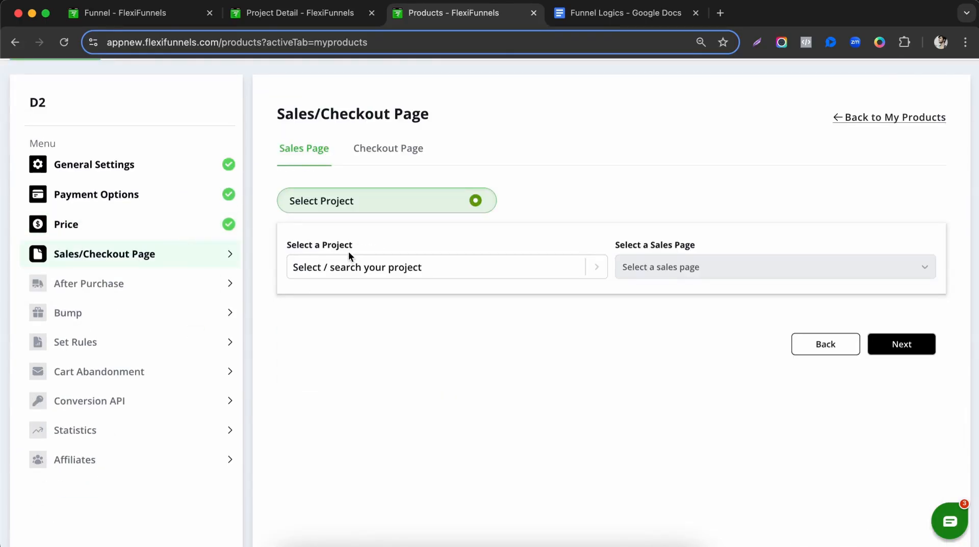
left_click(366, 271)
left_click(377, 351)
left_click(662, 273)
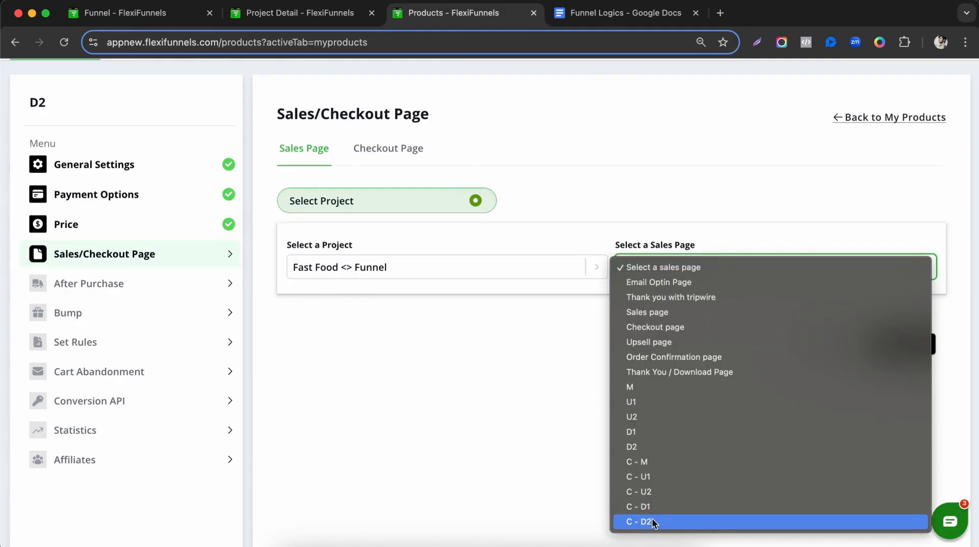
left_click(645, 447)
Set the product's checkout page to C - D2 from the Fast Food <> Funnel project.
left_click(867, 352)
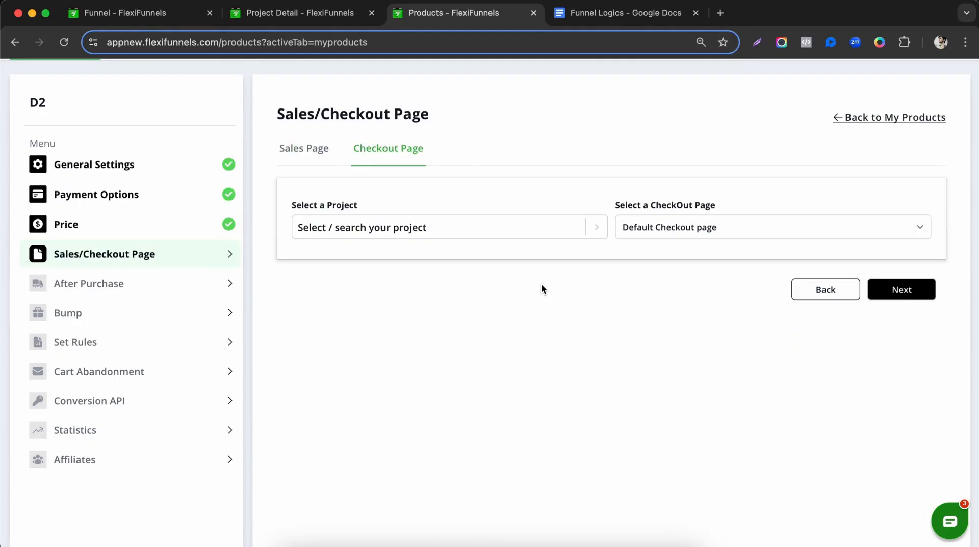
left_click(485, 225)
left_click(367, 310)
left_click(641, 230)
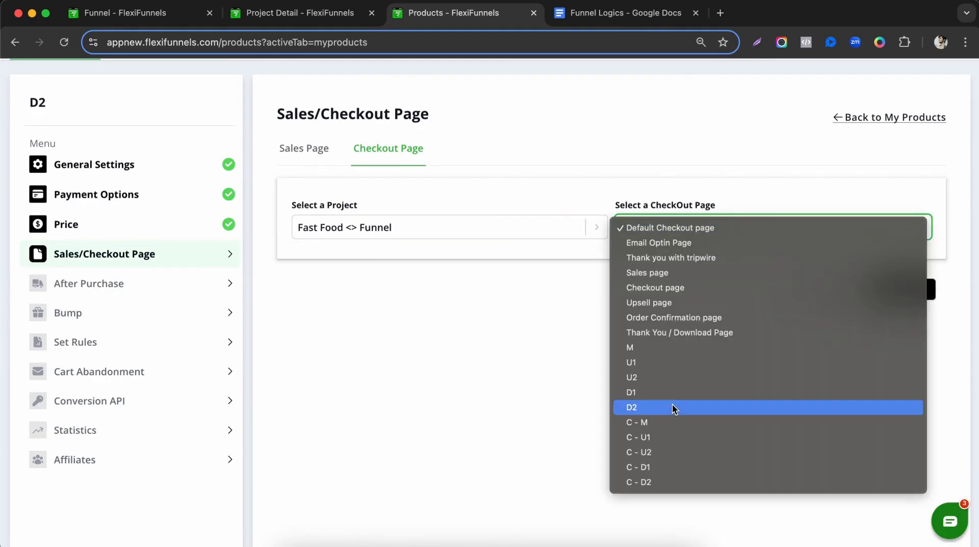
left_click(649, 482)
left_click(915, 295)
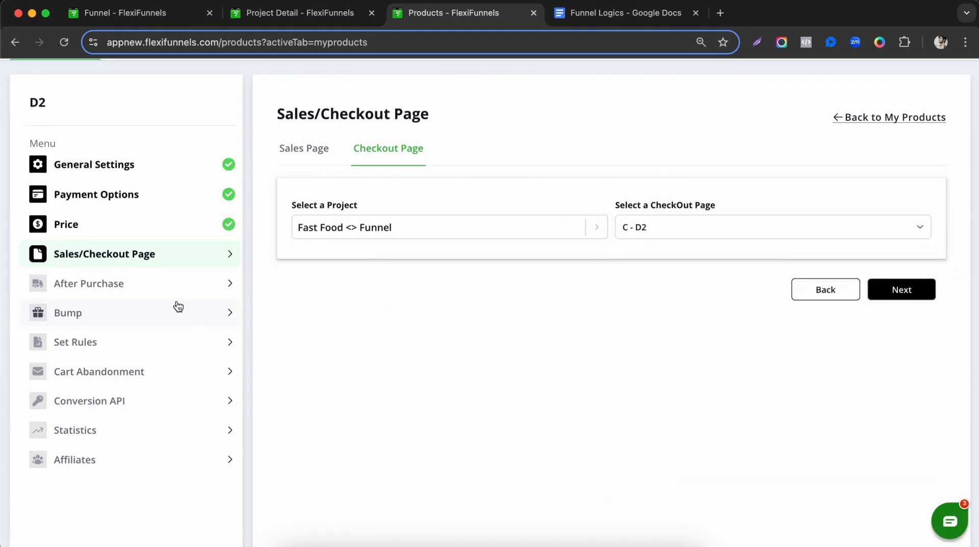
Set the after-purchase thank-you page to Thank you with tripwire and save.
left_click(527, 304)
left_click(376, 385)
left_click(683, 304)
left_click(689, 318)
left_click(693, 296)
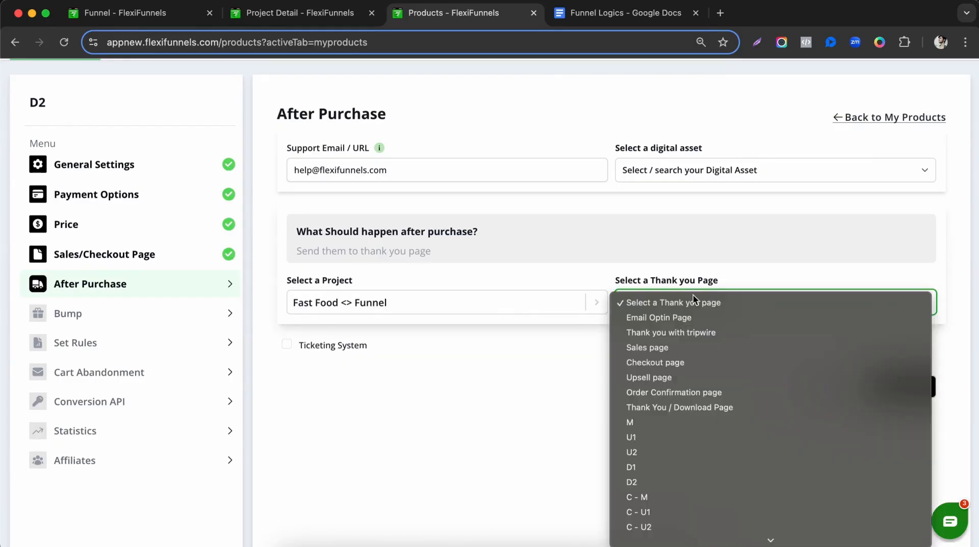
left_click(692, 331)
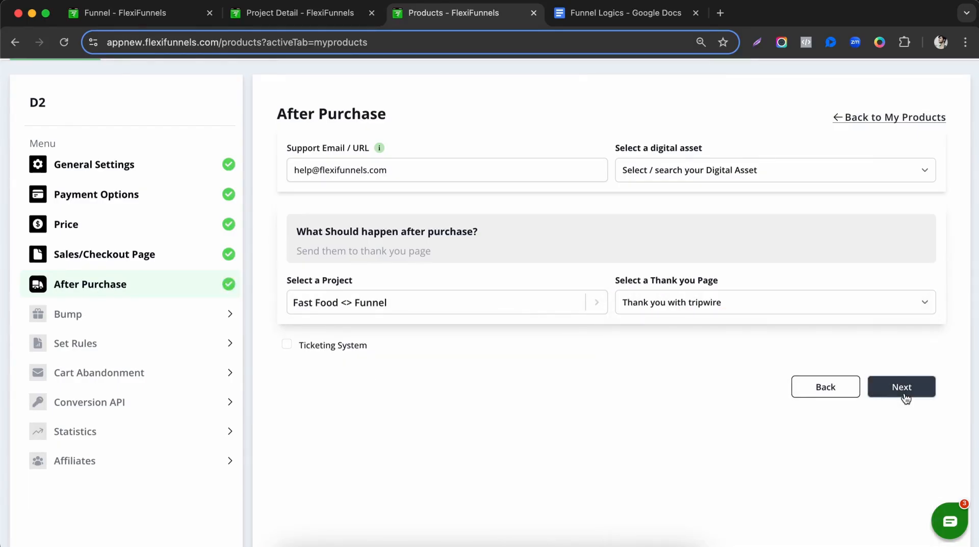
left_click(904, 397)
Skip through the bump, product rules and cart abandonment steps back to the product list.
left_click(871, 476)
scroll(872, 476, "down", 5)
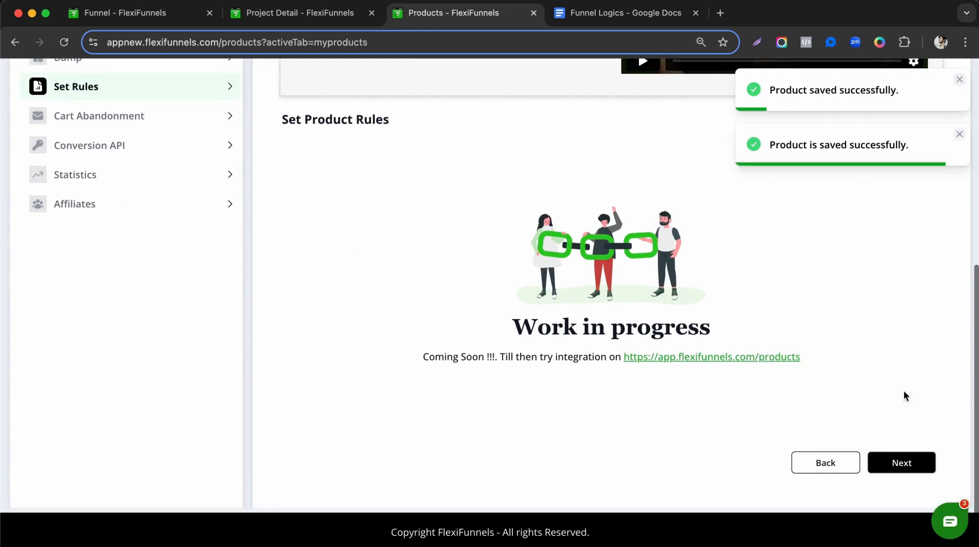
left_click(872, 461)
scroll(44, 182, "up", 3)
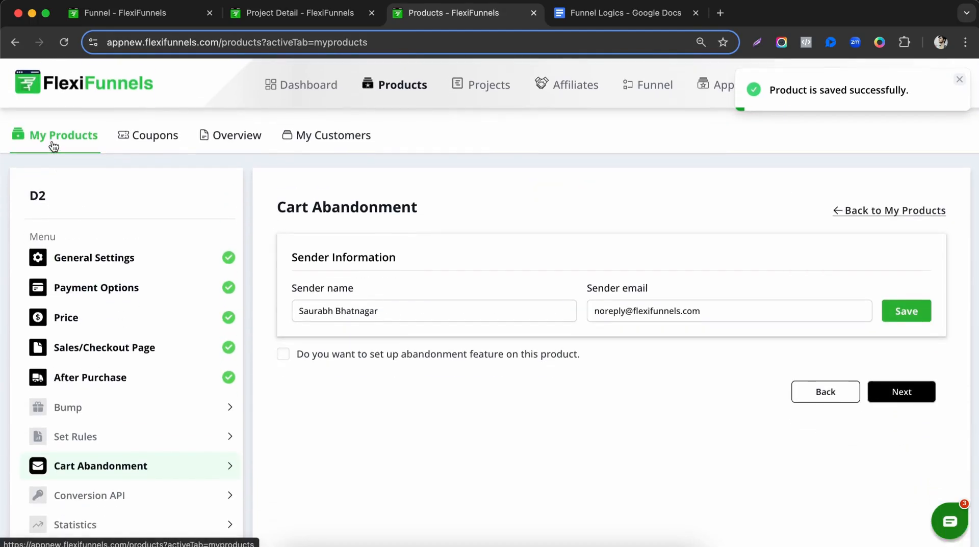
left_click(54, 144)
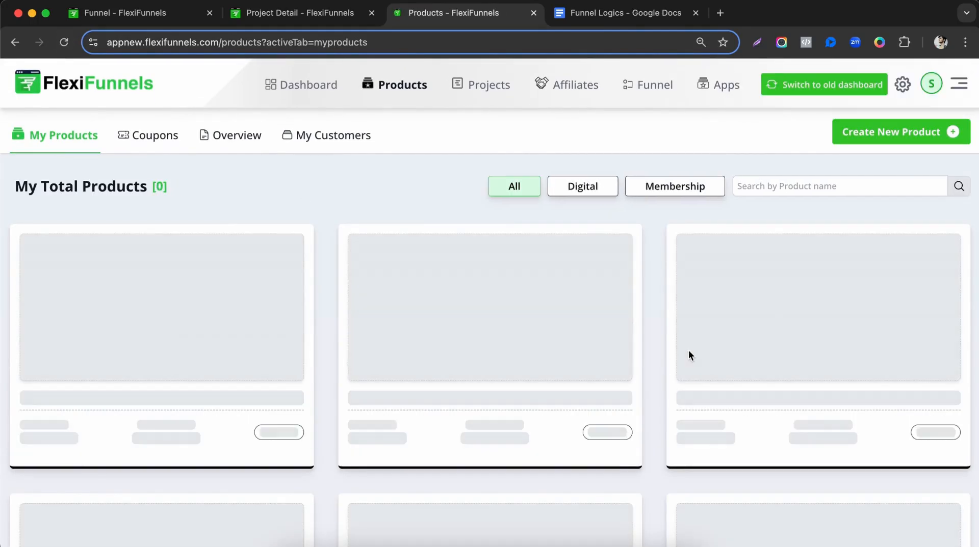
scroll(689, 350, "down", 4)
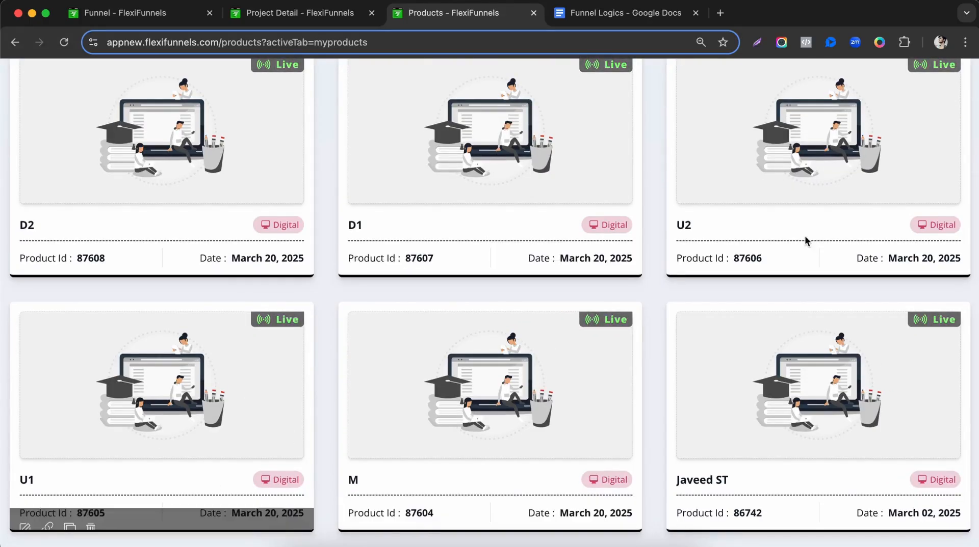
scroll(602, 270, "up", 4)
scroll(601, 271, "down", 5)
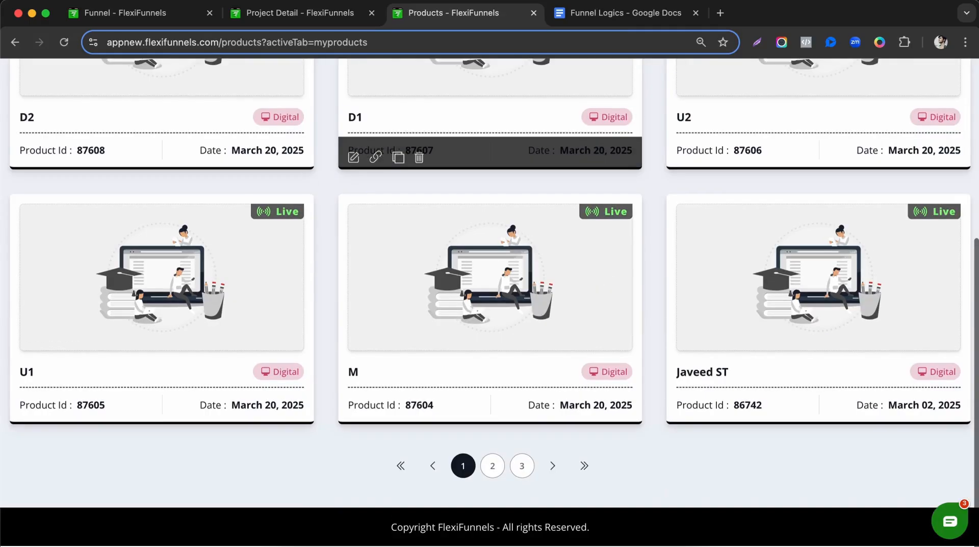
left_click(580, 15)
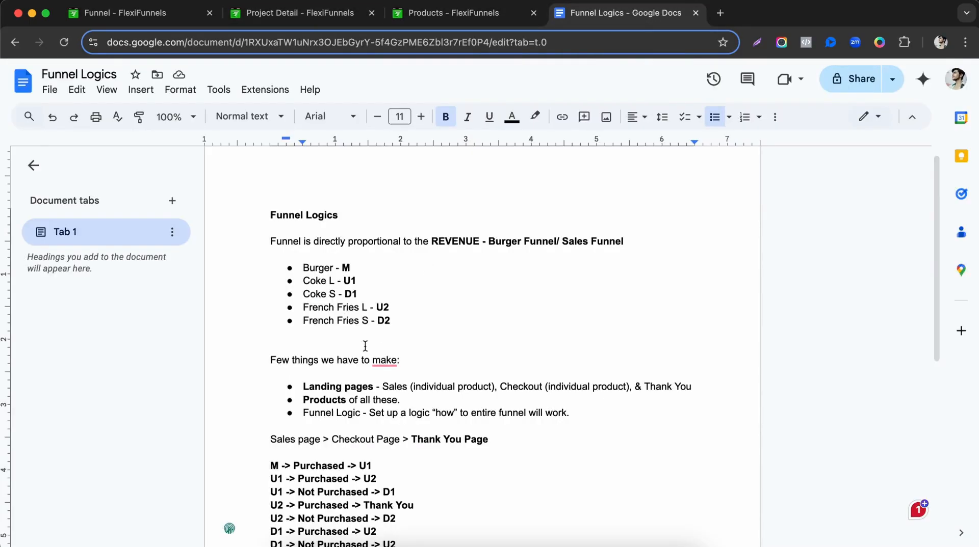
Highlight the Products and Funnel Logic routing lines in the Funnel Logics doc for reference.
scroll(365, 346, "down", 3)
left_click_drag(304, 329, 382, 331)
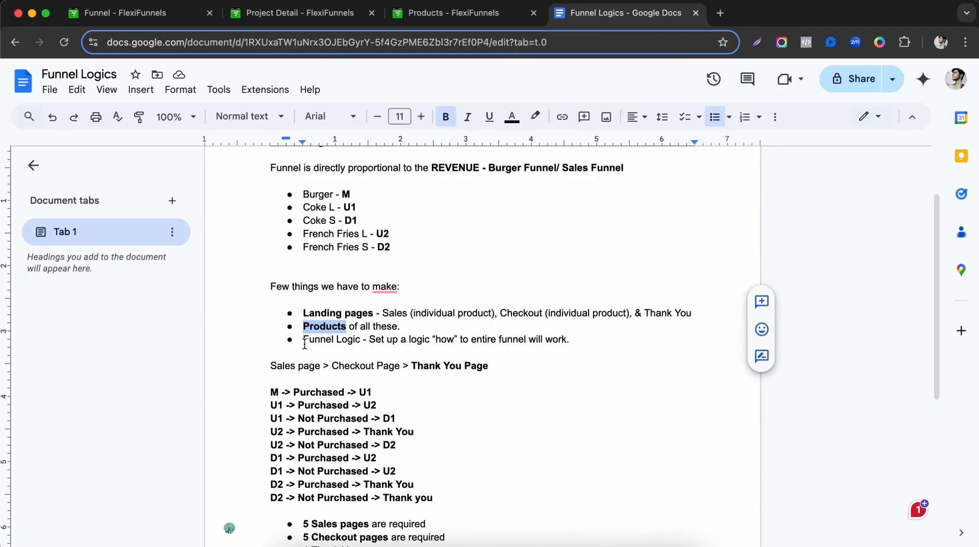
left_click_drag(304, 341, 340, 346)
scroll(356, 341, "down", 6)
left_click_drag(269, 248, 438, 355)
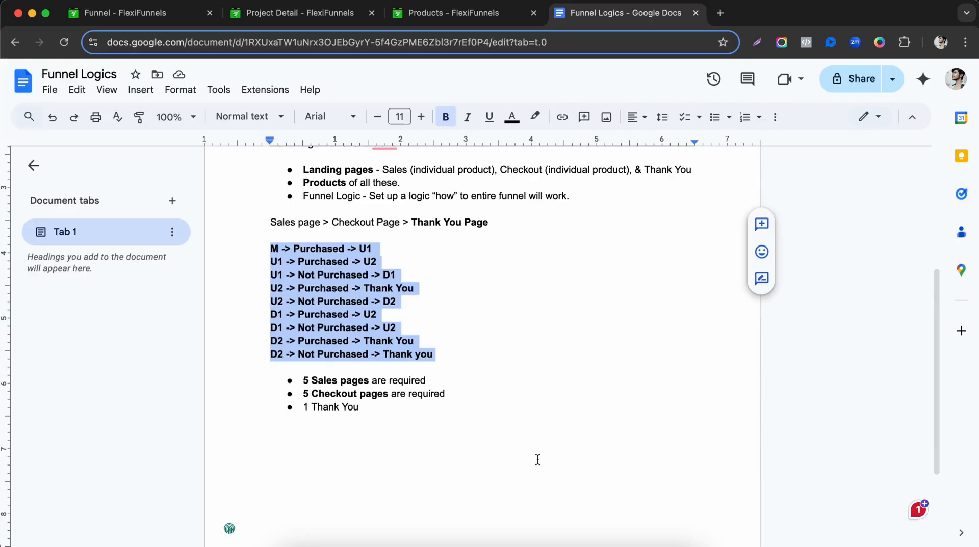
left_click(178, 16)
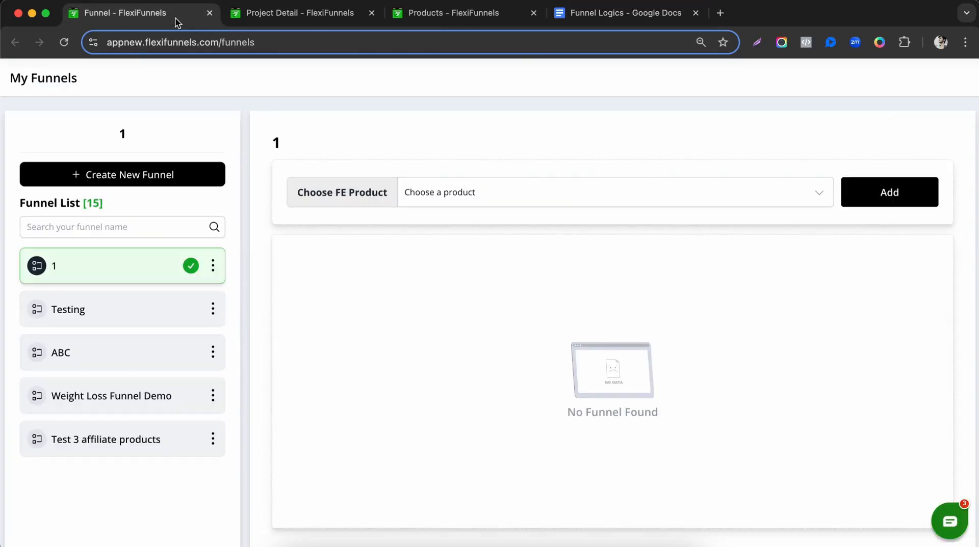
Start a new funnel and create it with the name Fast Food Funnel.
left_click(161, 181)
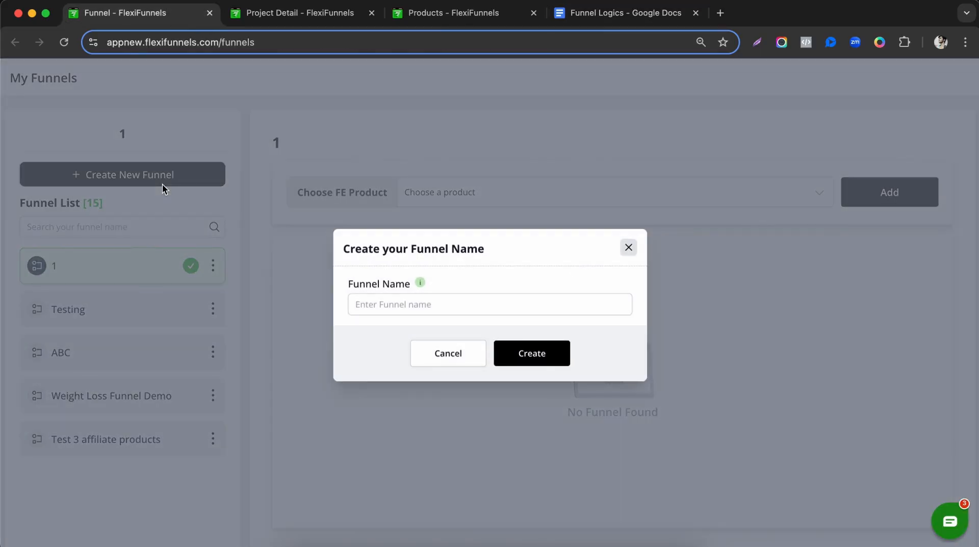
left_click(424, 297)
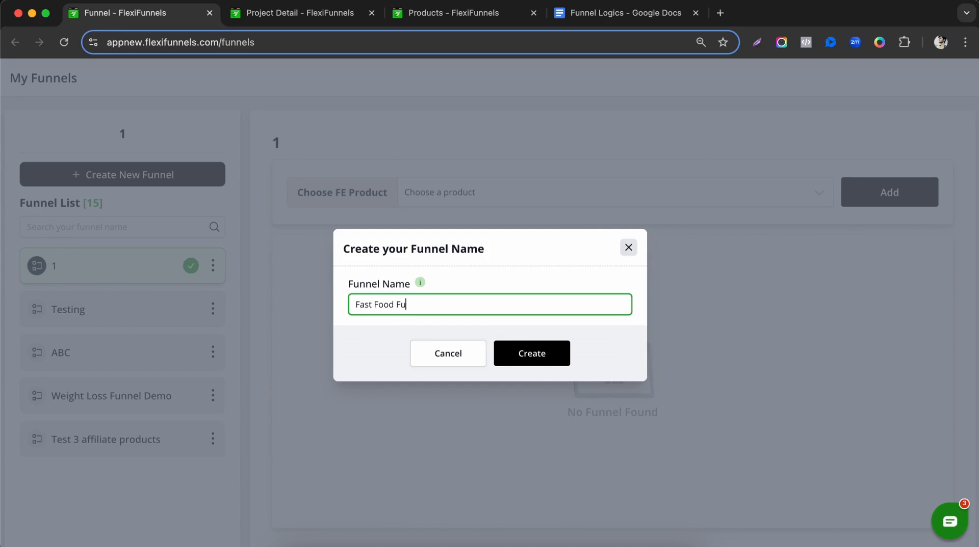
left_click(532, 356)
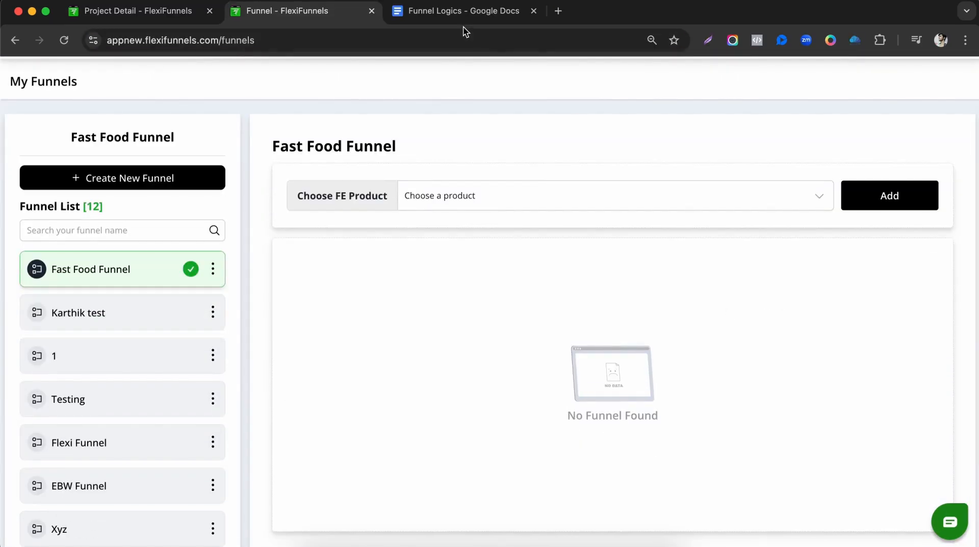
Review the nine purchase routing rules in the Funnel Logics notes.
left_click(425, 11)
left_click_drag(271, 225, 439, 327)
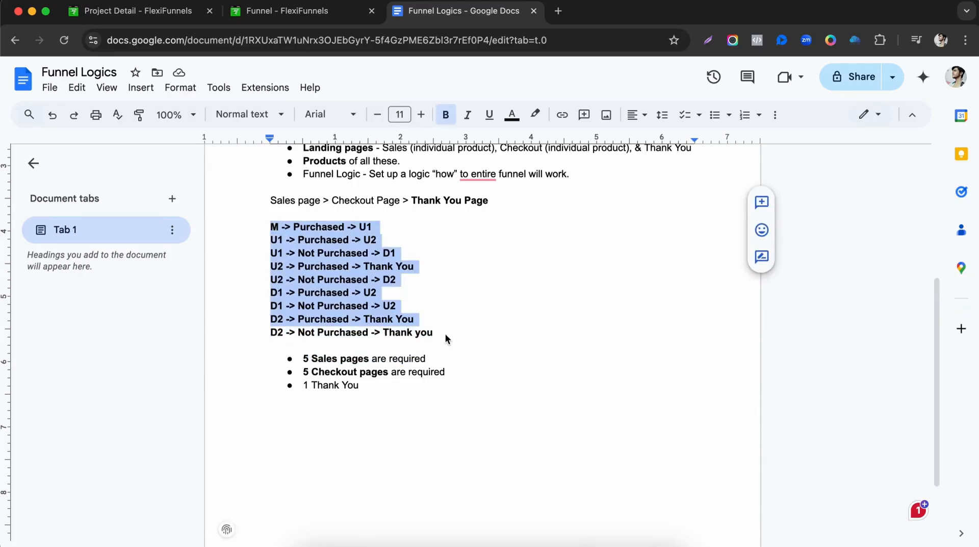
left_click(310, 267)
left_click(272, 229)
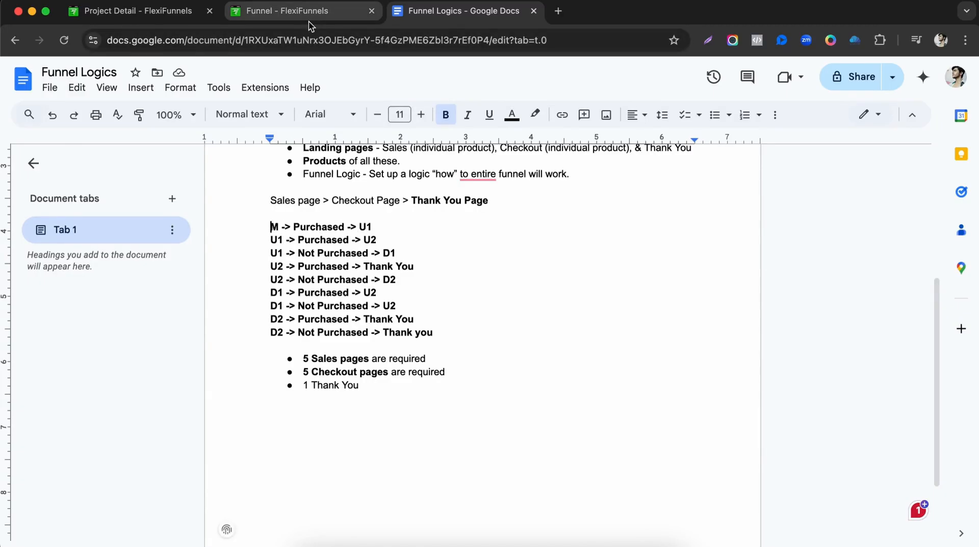
Choose M as the front-end product and add it to the Fast Food Funnel.
left_click(326, 12)
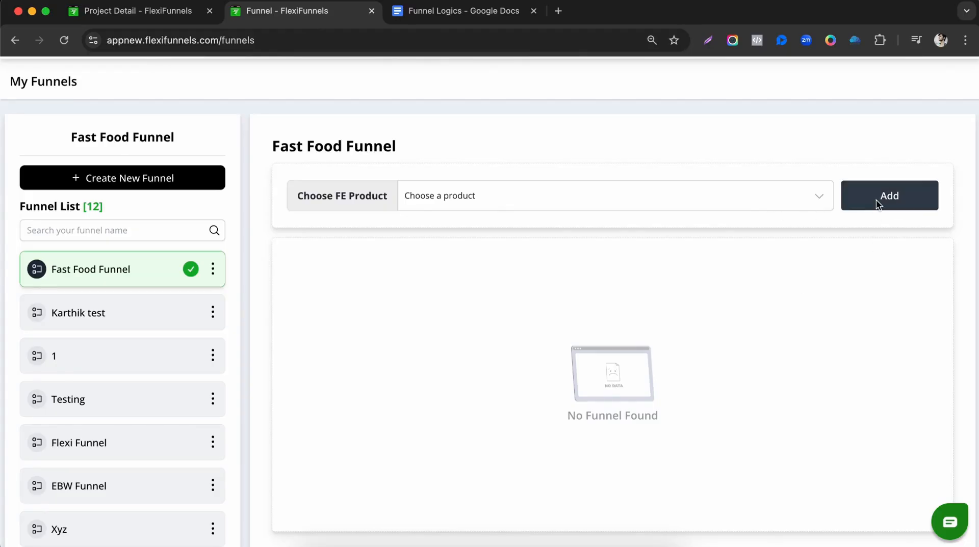
left_click(670, 190)
scroll(472, 338, "down", 20)
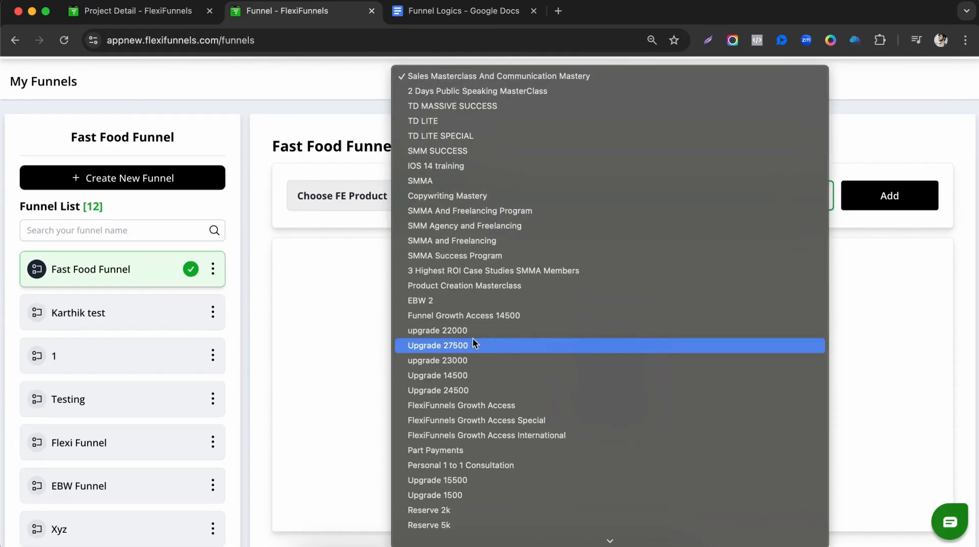
scroll(472, 342, "down", 5)
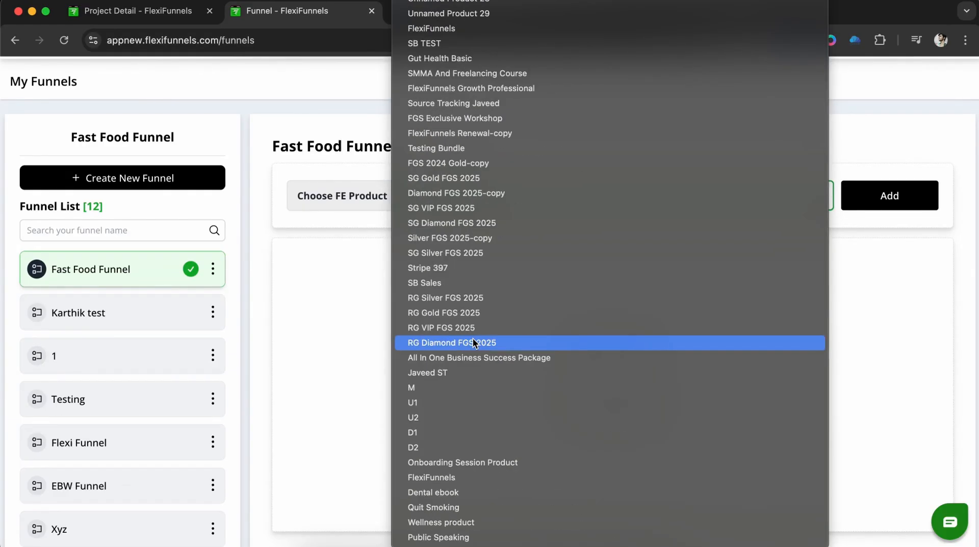
left_click(461, 389)
left_click(869, 202)
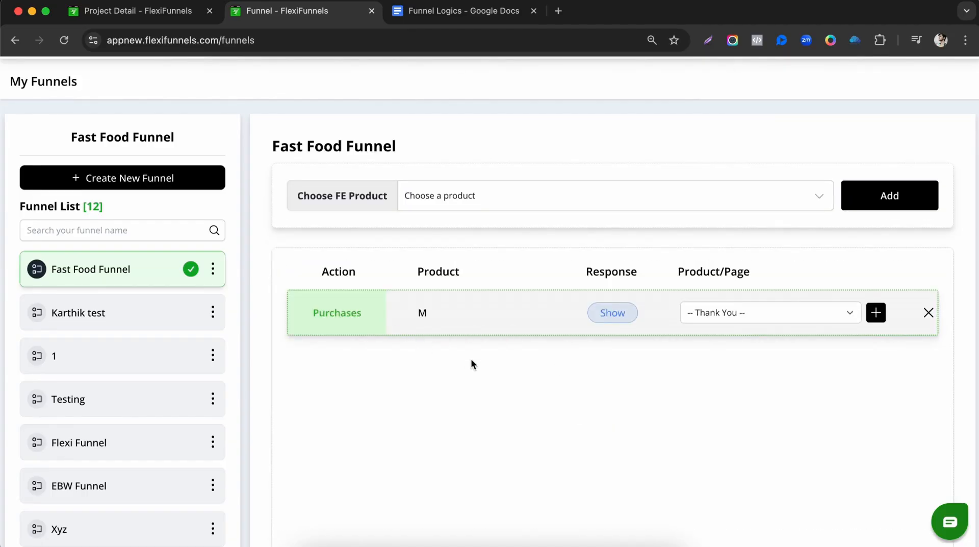
Route M buyers to U1 and save the rule.
left_click_drag(599, 313, 617, 313)
left_click(741, 314)
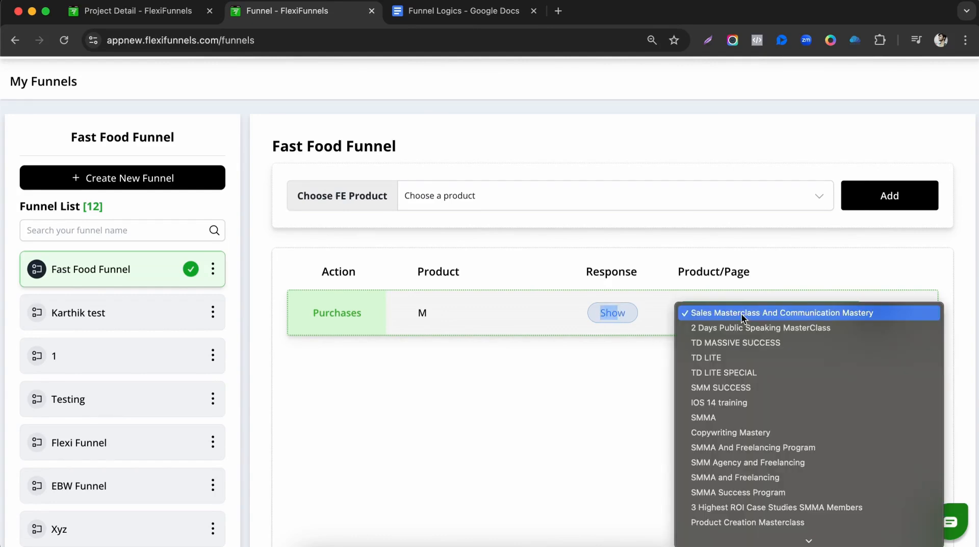
left_click(452, 11)
left_click(453, 11)
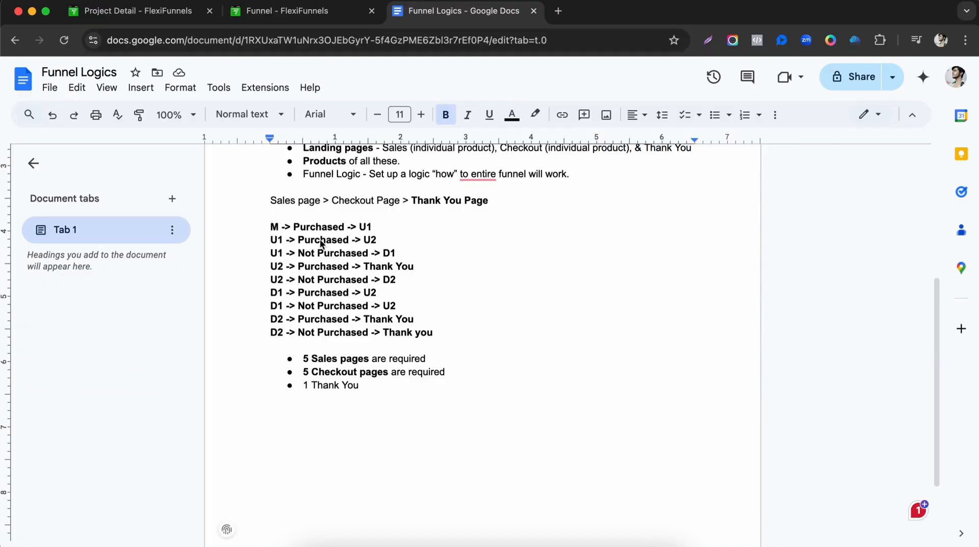
left_click(327, 2)
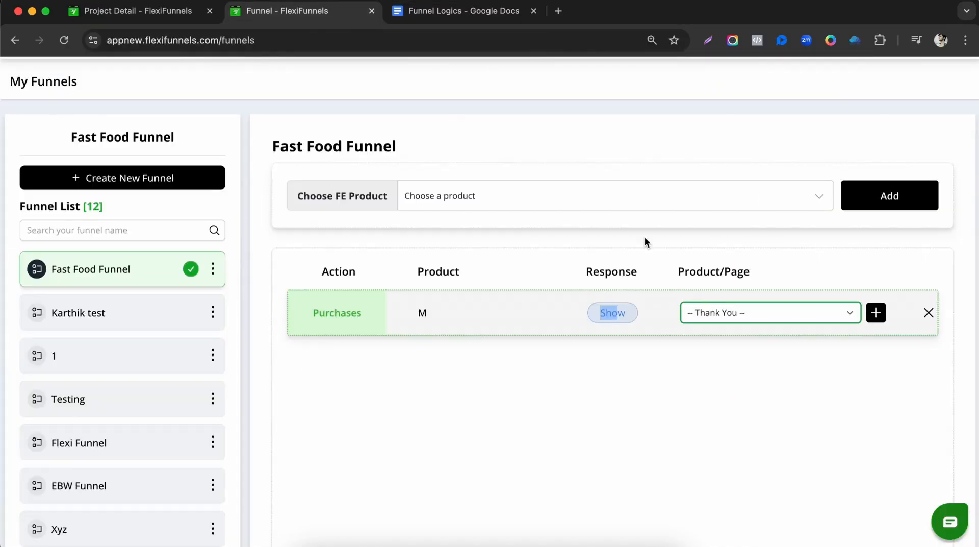
left_click(712, 312)
scroll(739, 397, "down", 15)
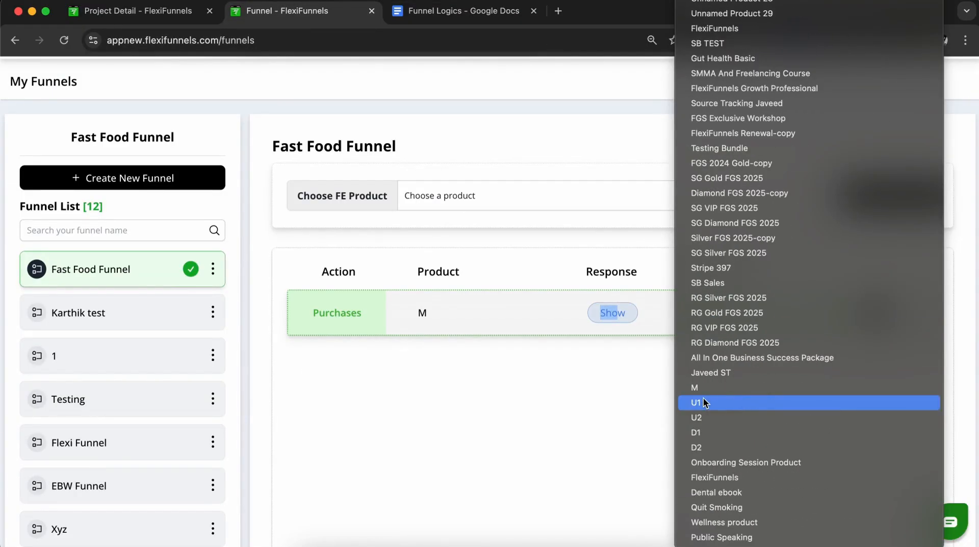
key("Escape")
left_click(697, 400)
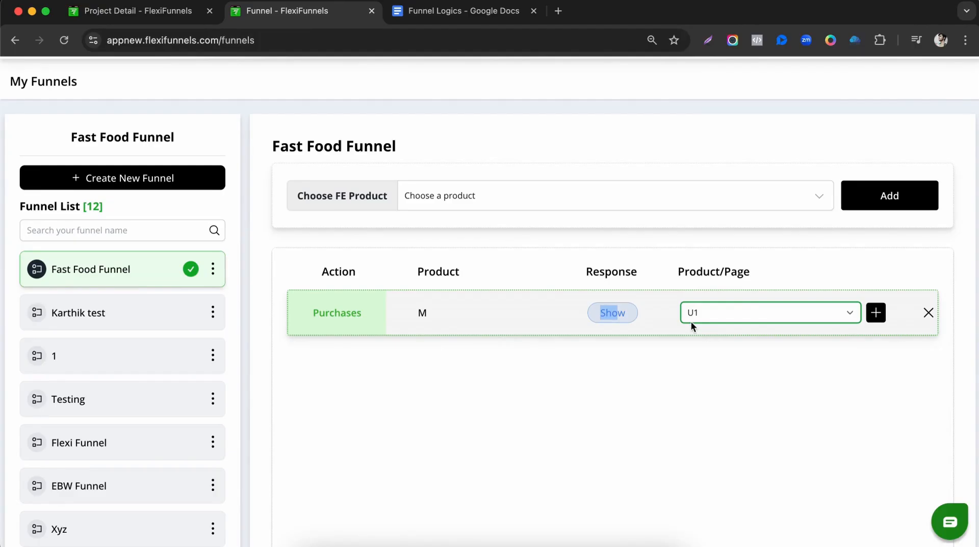
left_click(873, 321)
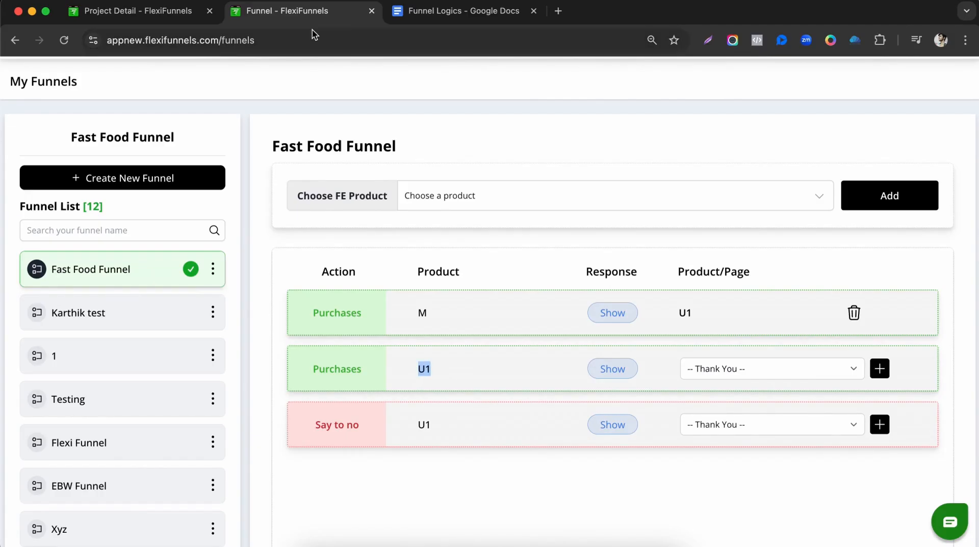
Route U1 buyers to U2 per the plan and save the rule.
left_click(461, 11)
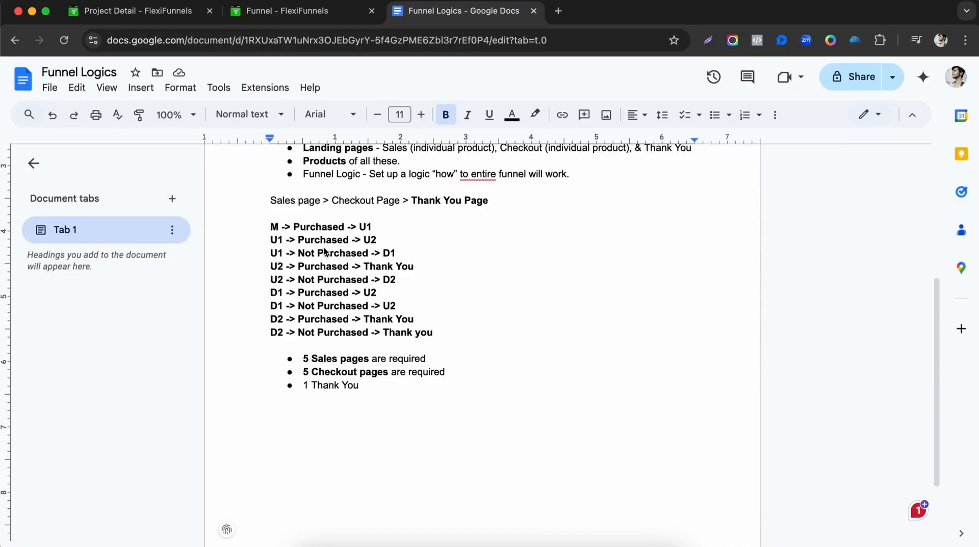
left_click_drag(363, 240, 390, 245)
left_click(324, 7)
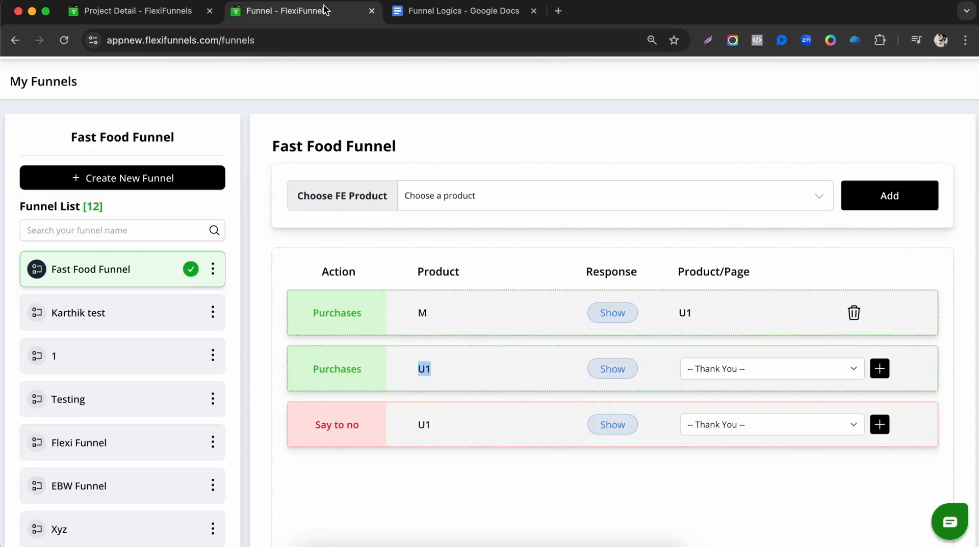
left_click_drag(414, 370, 445, 373)
left_click(749, 381)
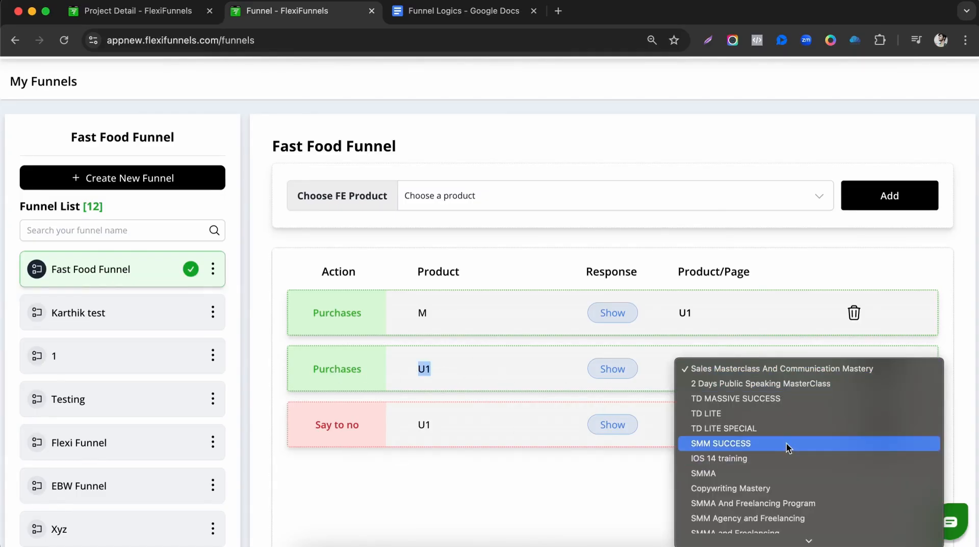
scroll(785, 447, "down", 15)
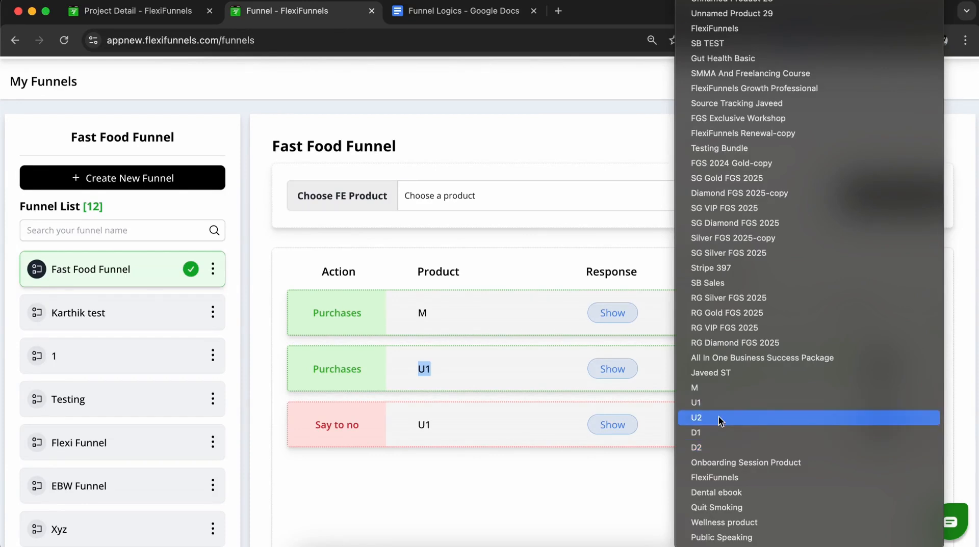
left_click(720, 418)
left_click(877, 374)
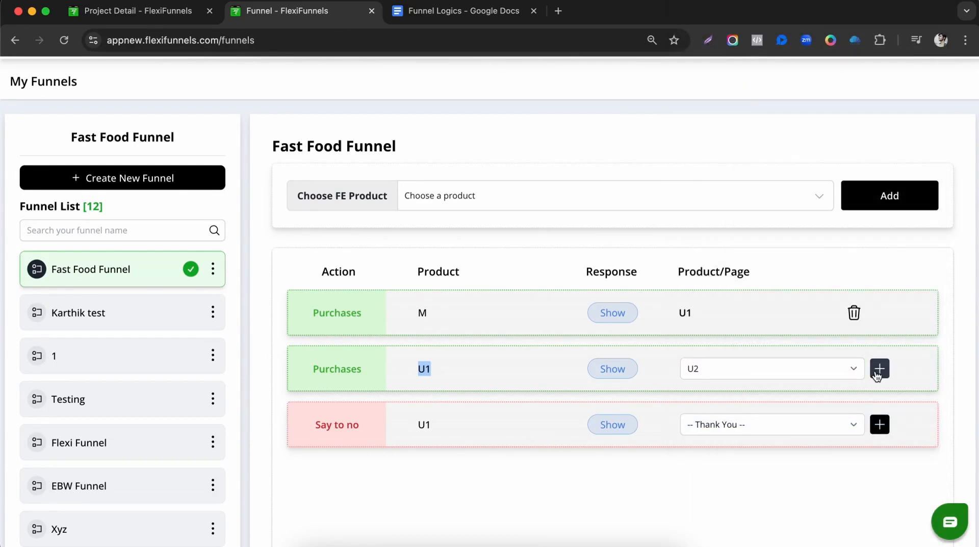
scroll(556, 368, "down", 3)
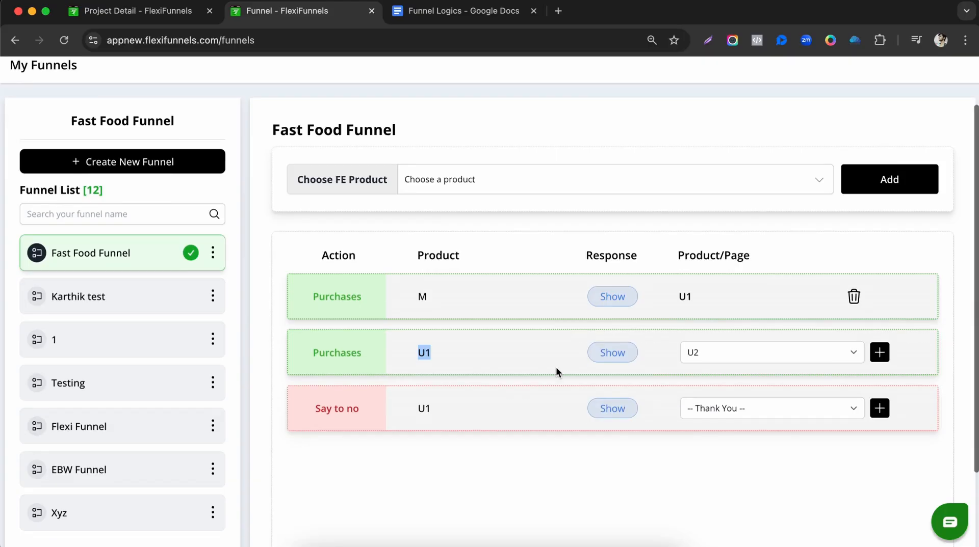
Set the U1 'Say to no' route to D1 and save it.
double_click(417, 317)
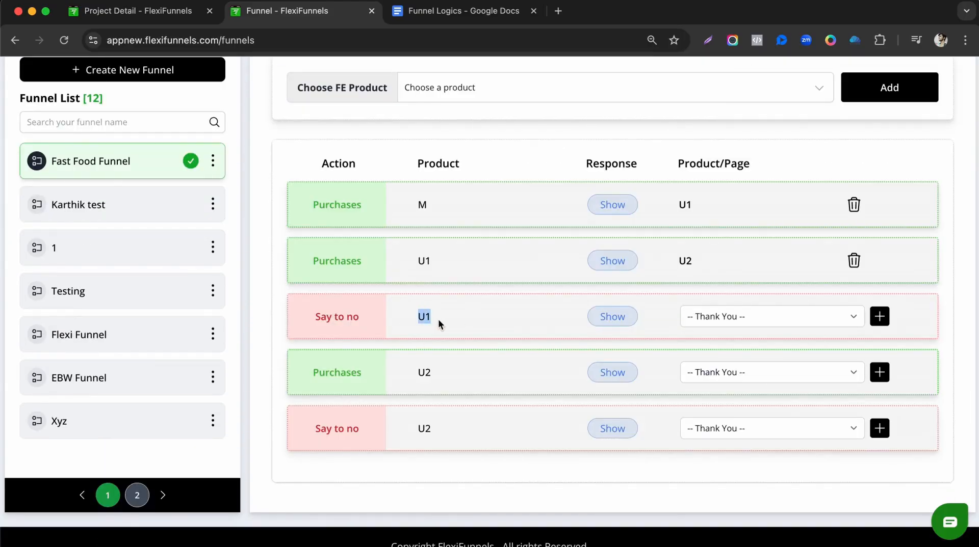
left_click(464, 12)
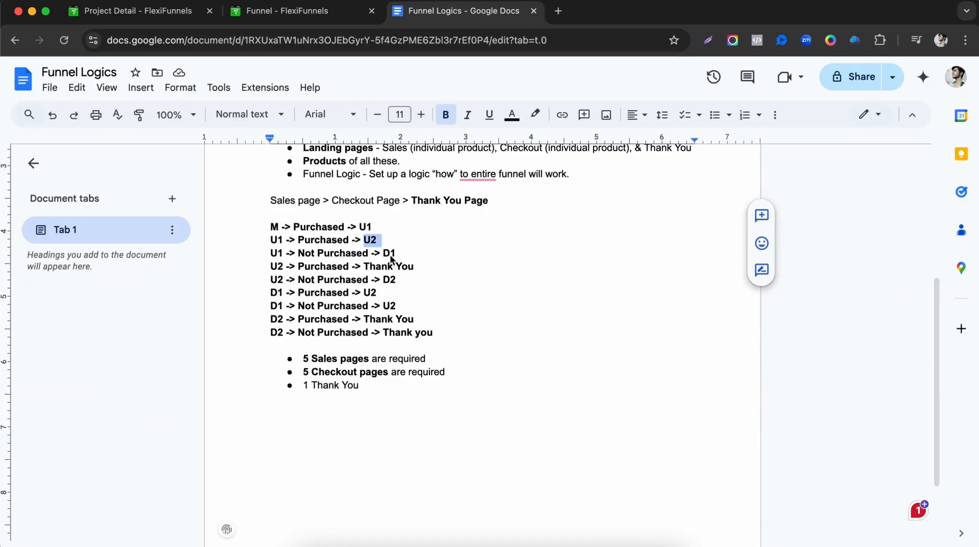
left_click(313, 13)
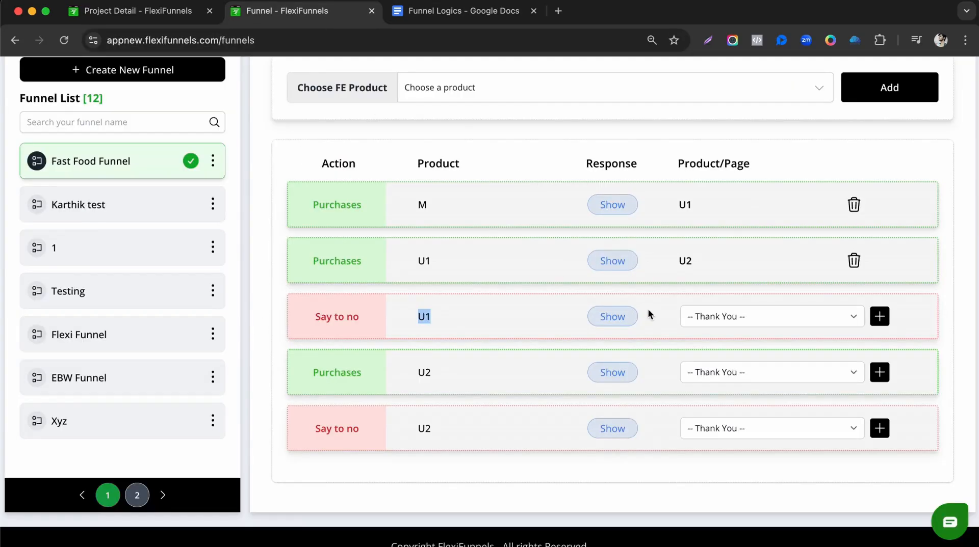
left_click(754, 317)
scroll(717, 437, "down", 10)
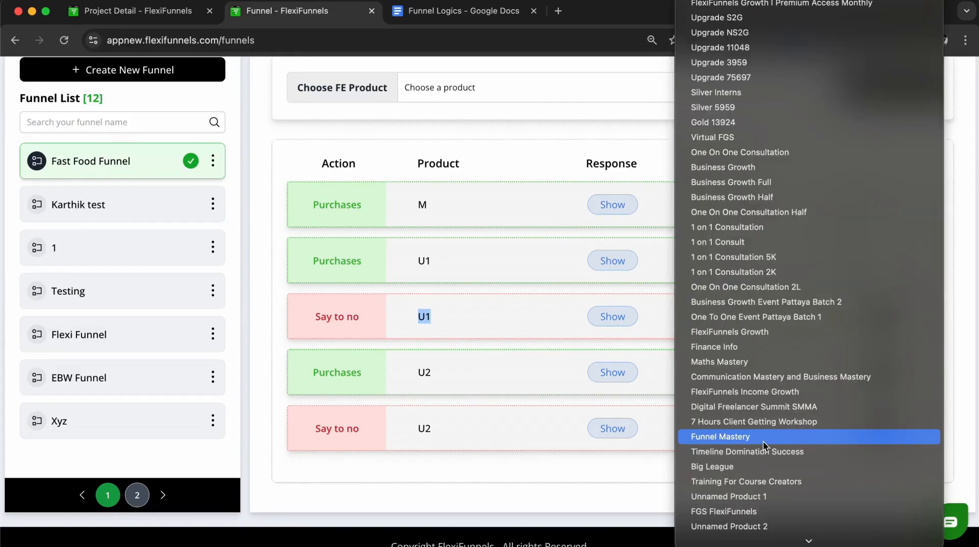
left_click(718, 434)
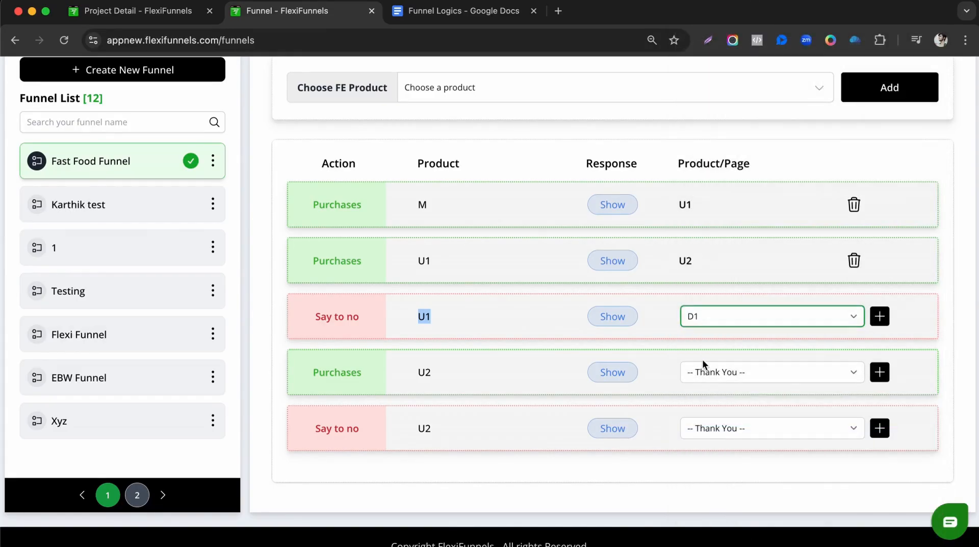
left_click(880, 318)
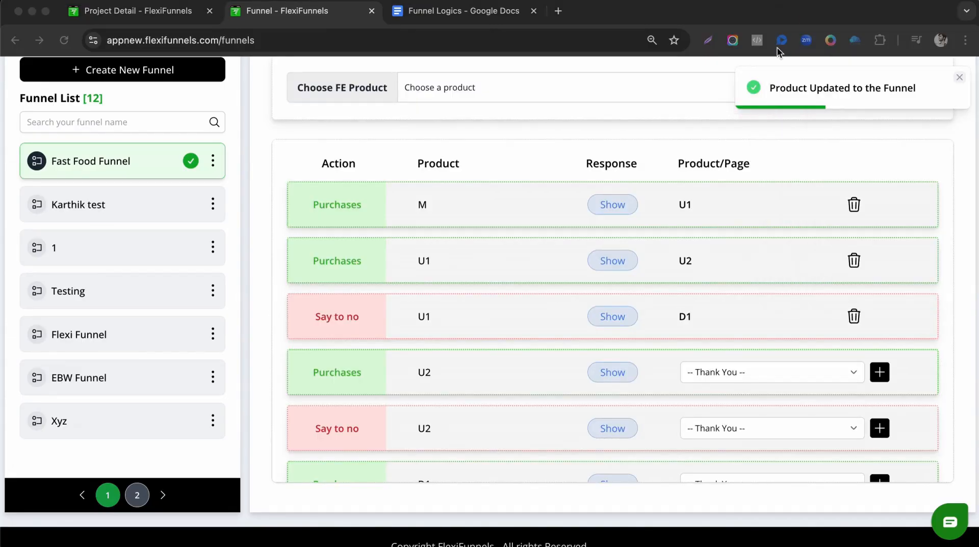
right_click(492, 544)
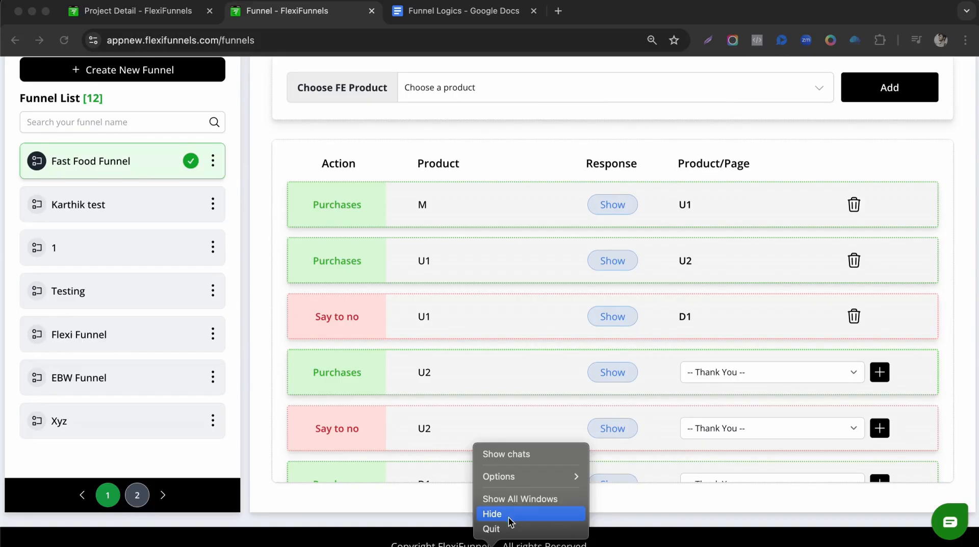
Confirm in the Funnel Logics plan that U2 buyers go to Thank You.
left_click(510, 522)
scroll(528, 429, "down", 2)
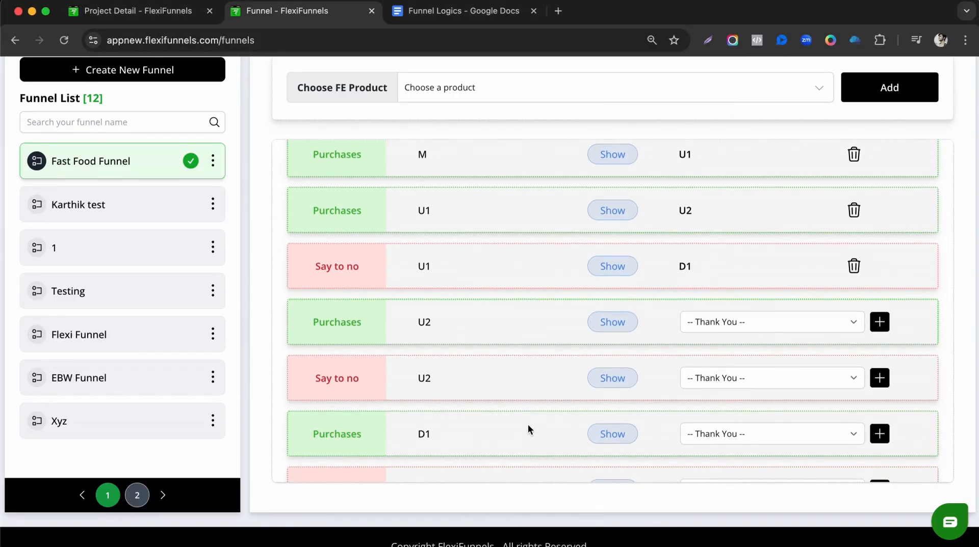
scroll(510, 362, "down", 2)
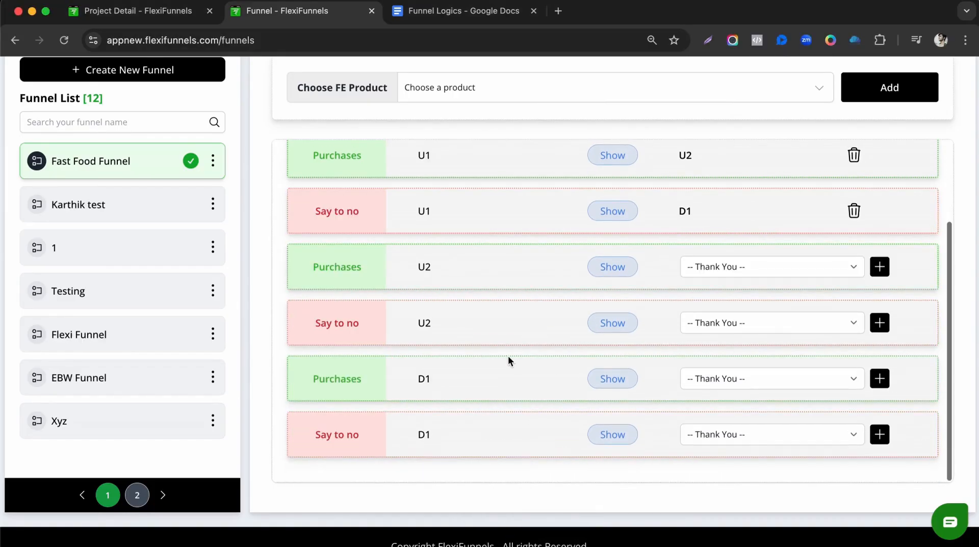
double_click(424, 268)
left_click(427, 265)
left_click(425, 15)
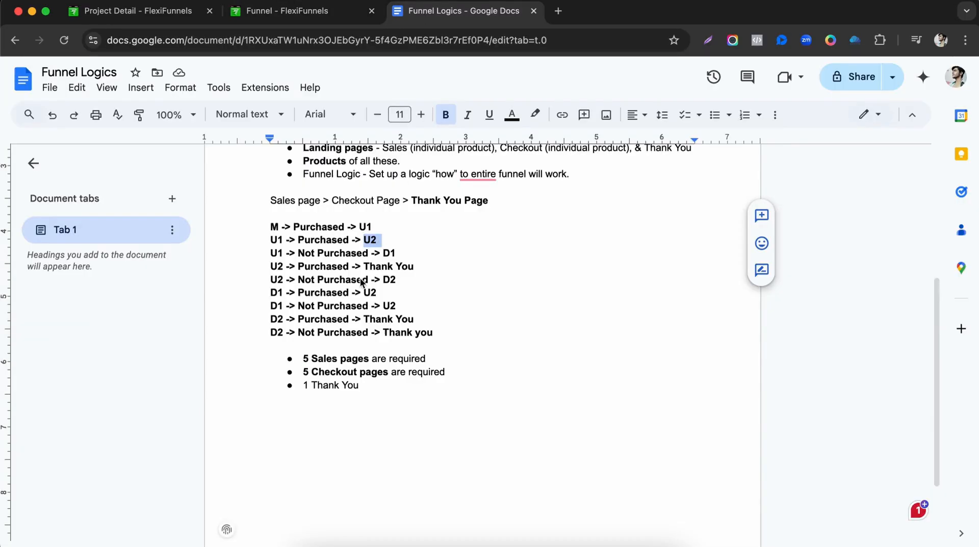
left_click_drag(362, 266, 408, 273)
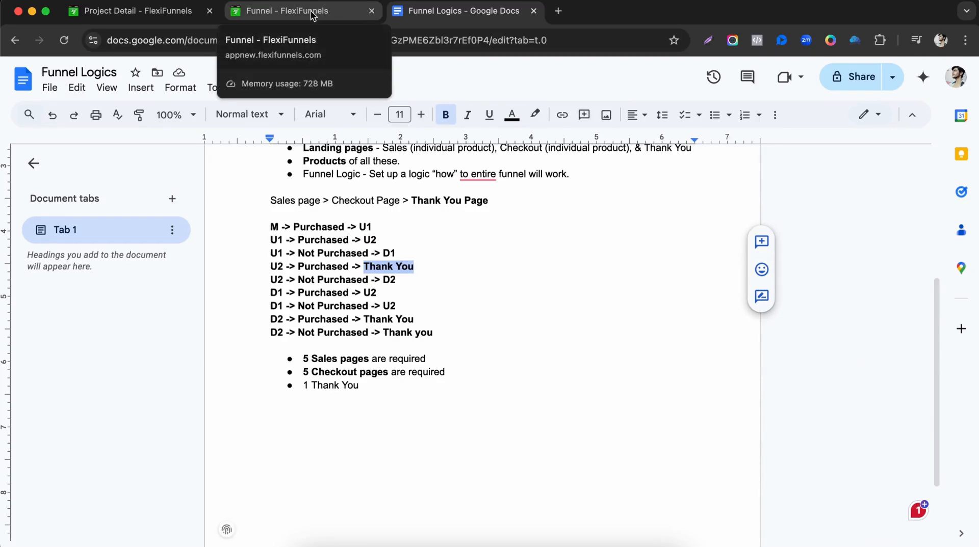
scroll(271, 253, "up", 5)
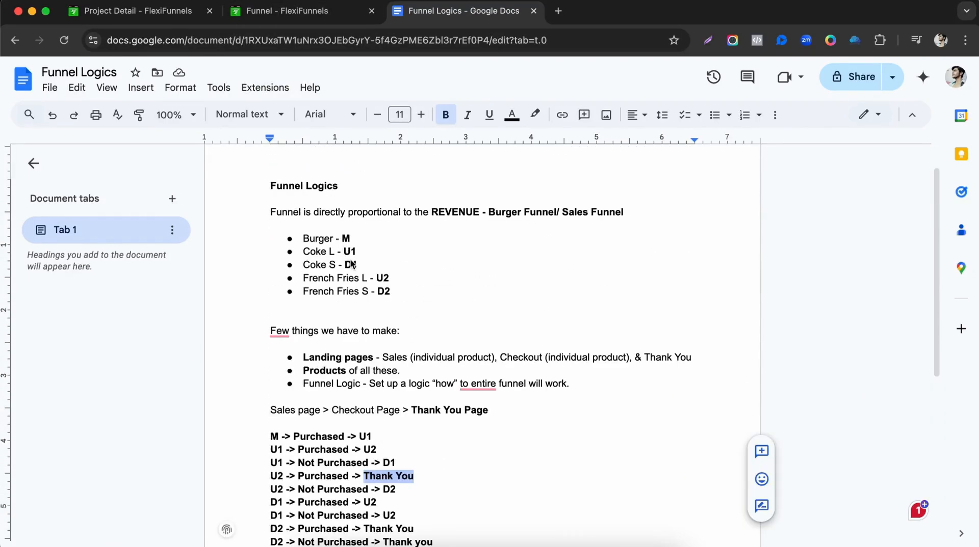
scroll(357, 309, "down", 1)
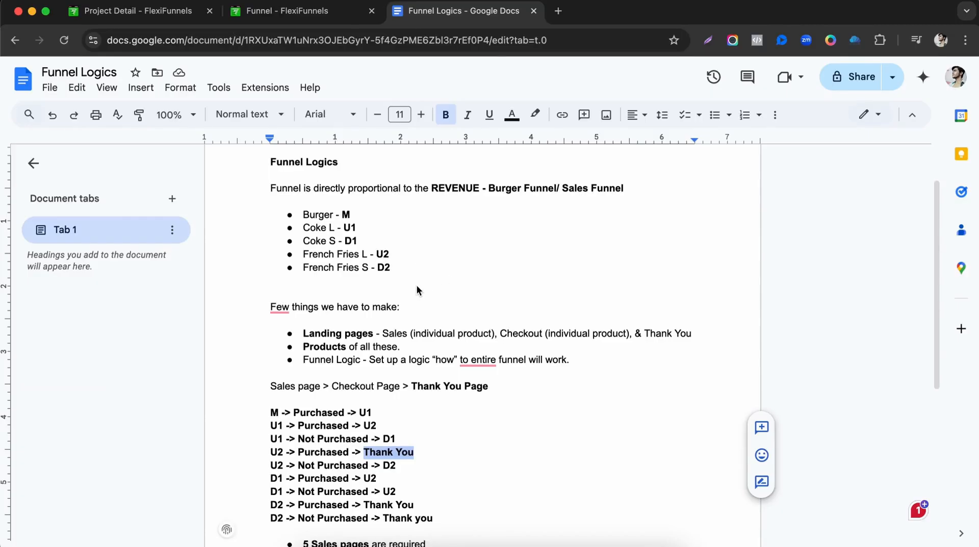
left_click(322, 20)
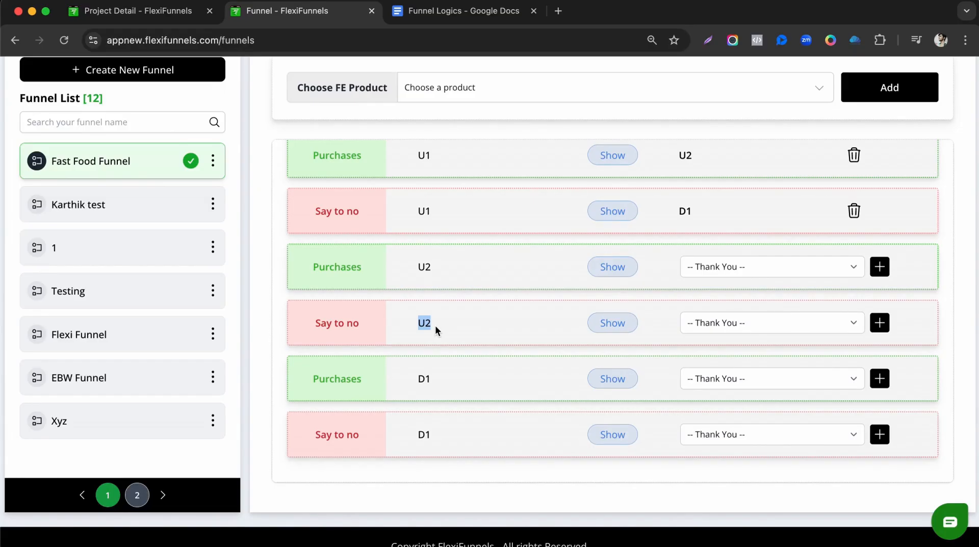
Set the U2 'Say to no' route to D2 and save it.
left_click(728, 327)
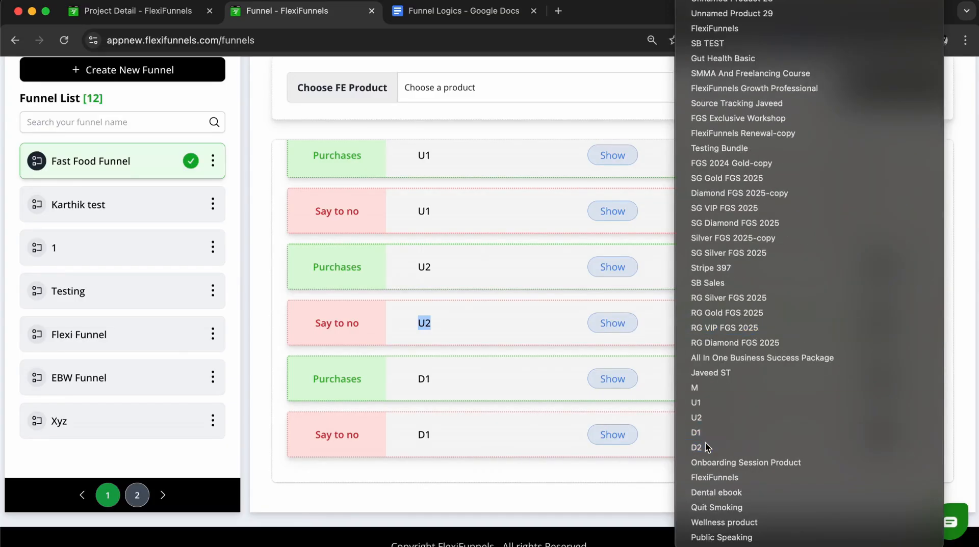
left_click(708, 447)
left_click(875, 330)
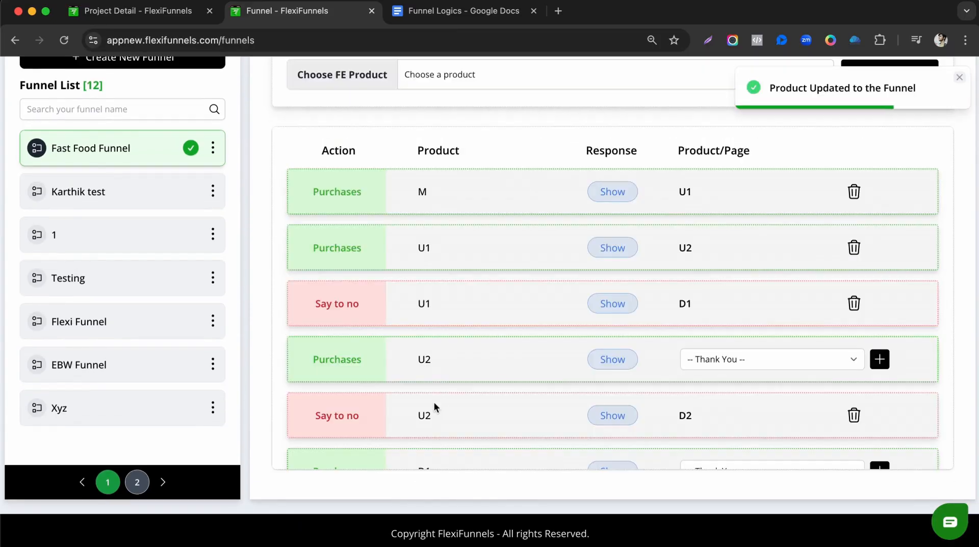
scroll(448, 352, "down", 5)
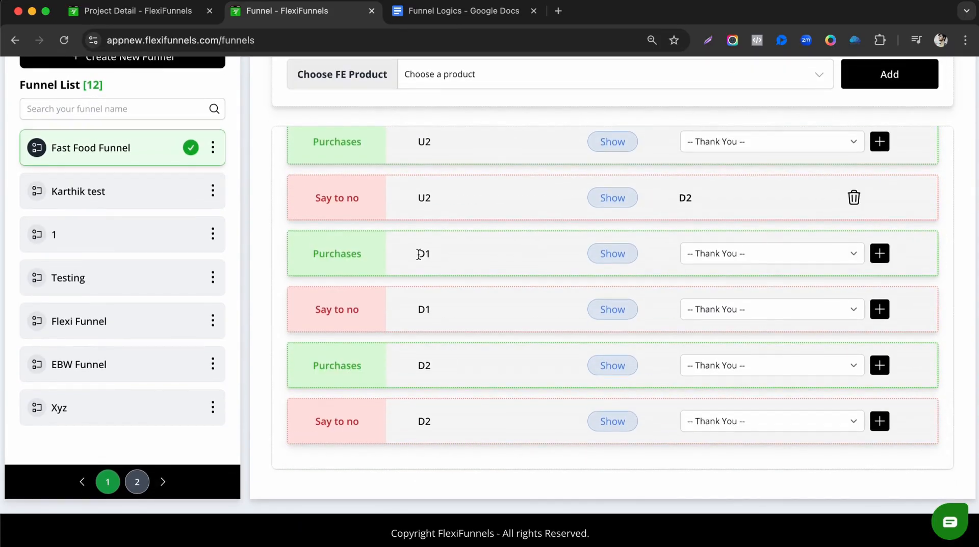
Scroll through the funnel's routing rows, checking the D1 and D2 entries.
scroll(422, 200, "up", 5)
double_click(421, 185)
scroll(439, 190, "down", 1)
scroll(438, 187, "down", 2)
left_click_drag(422, 166, 436, 167)
scroll(463, 168, "down", 2)
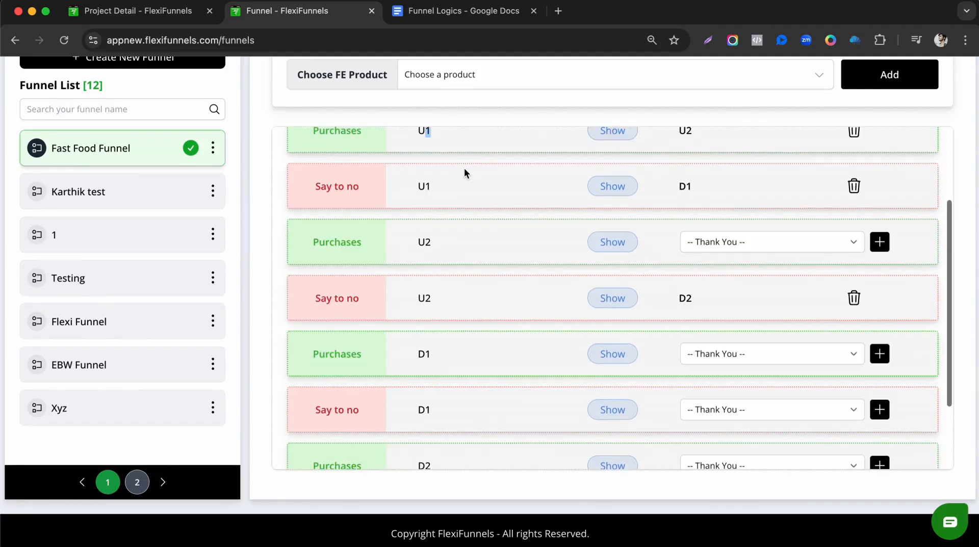
scroll(445, 231, "down", 1)
left_click_drag(421, 229, 434, 257)
scroll(445, 236, "down", 2)
left_click_drag(423, 364, 439, 366)
scroll(488, 366, "up", 1)
scroll(548, 321, "down", 1)
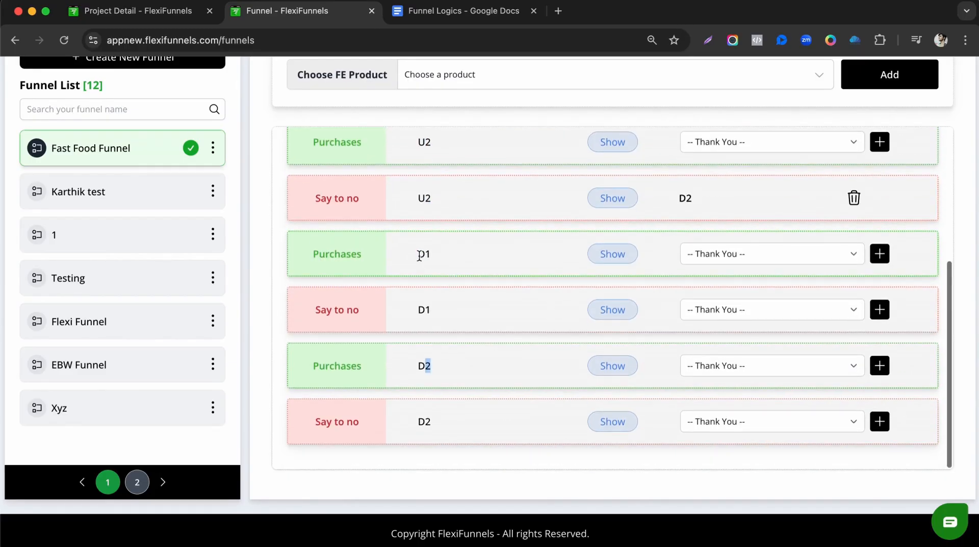
Confirm in the Funnel Logics plan that U2 decliners go to D2.
left_click(430, 13)
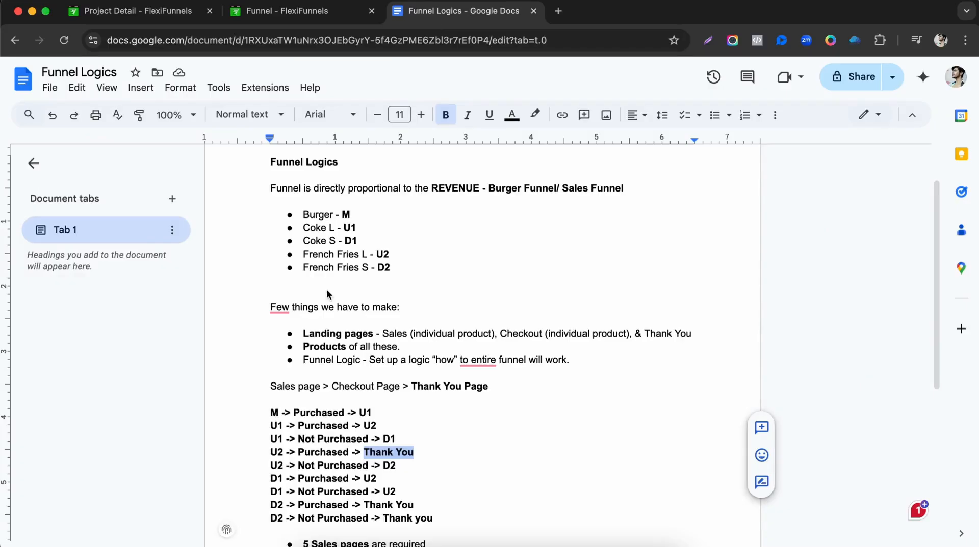
scroll(329, 296, "down", 3)
left_click(272, 252)
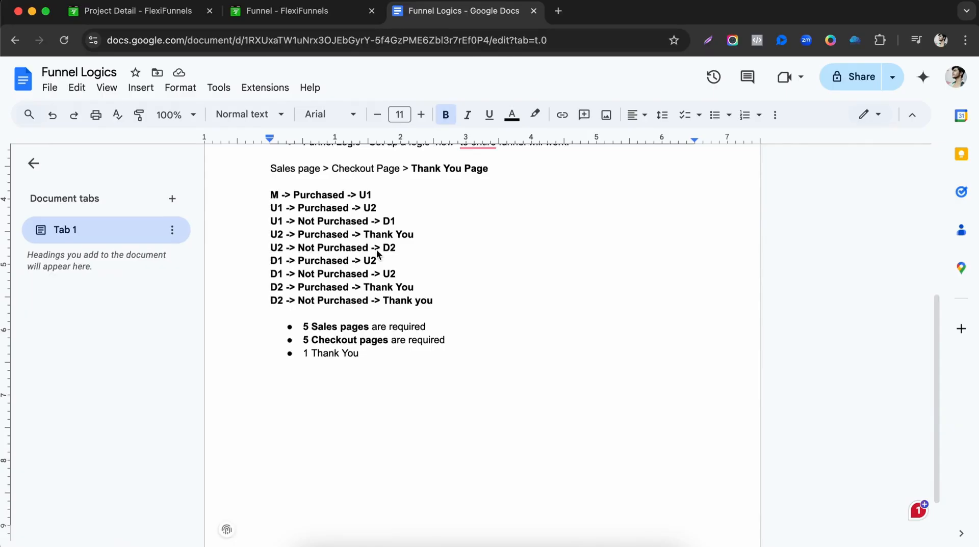
left_click_drag(382, 248, 396, 248)
left_click(326, 14)
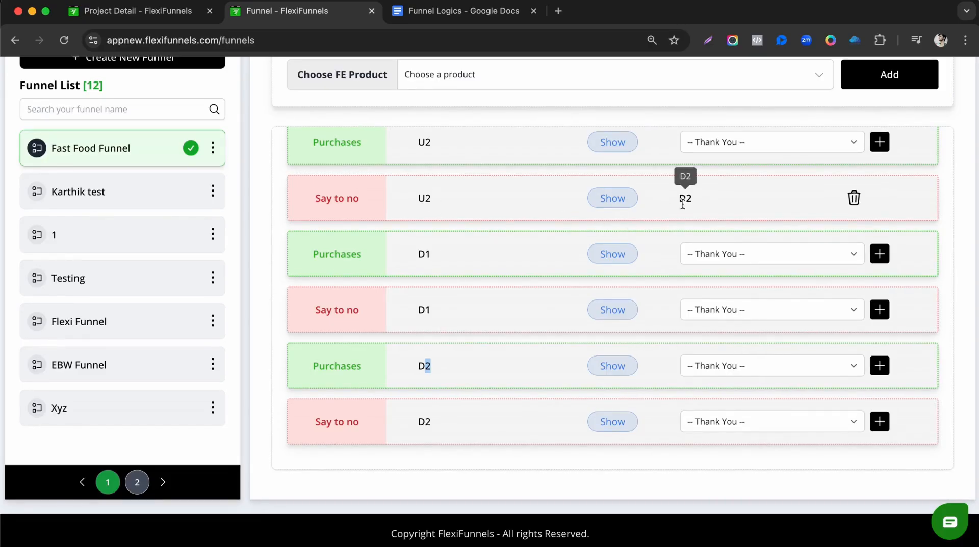
scroll(693, 197, "up", 2)
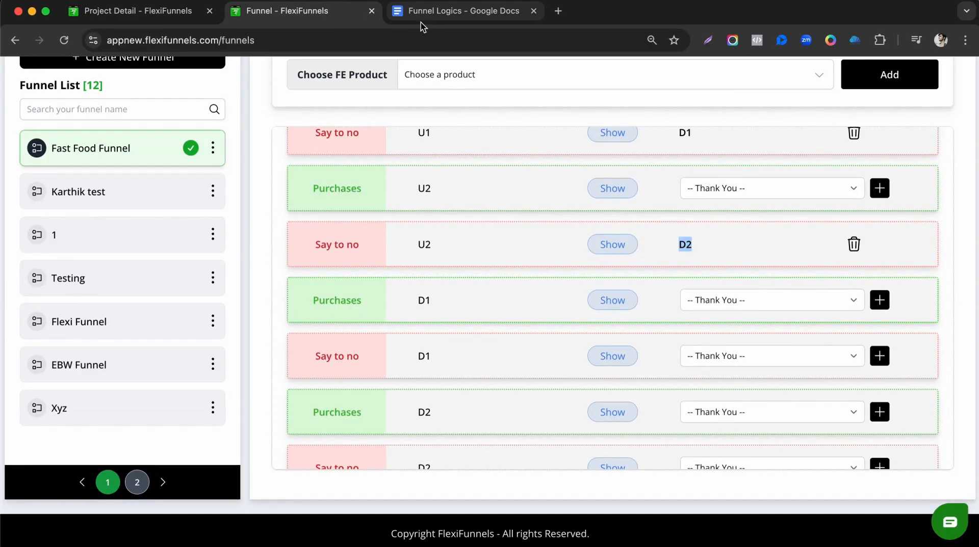
left_click(435, 22)
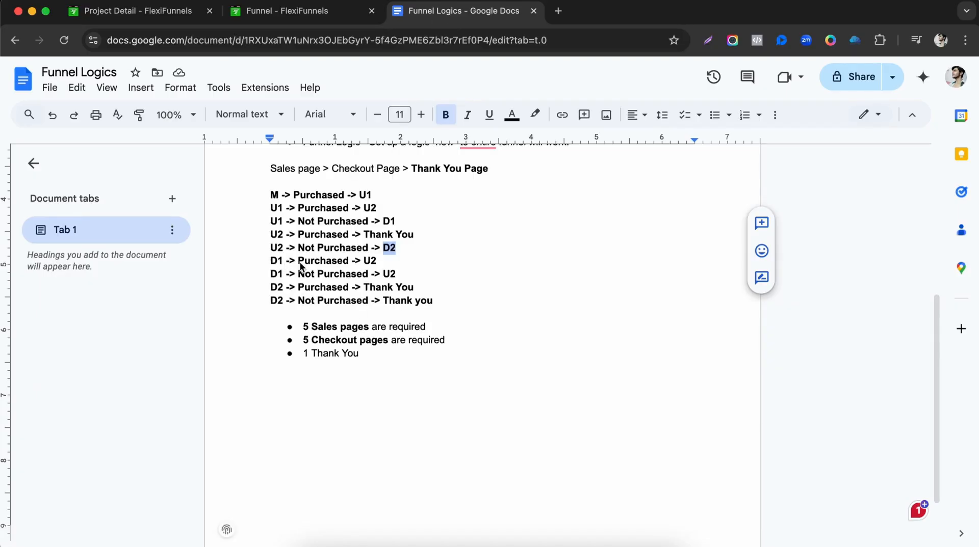
Choose U2 as the next page for D1 buyers.
double_click(363, 261)
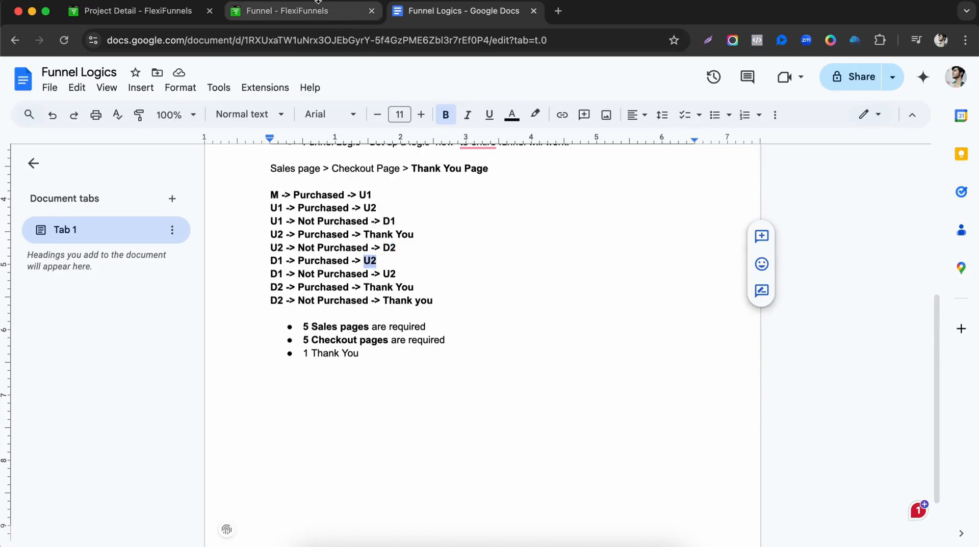
left_click(315, 21)
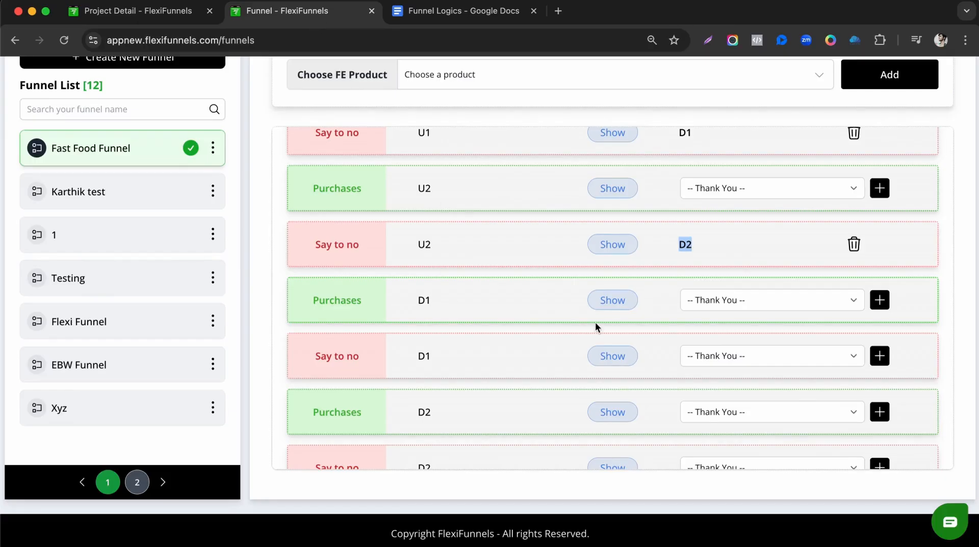
left_click(749, 302)
scroll(758, 387, "down", 5)
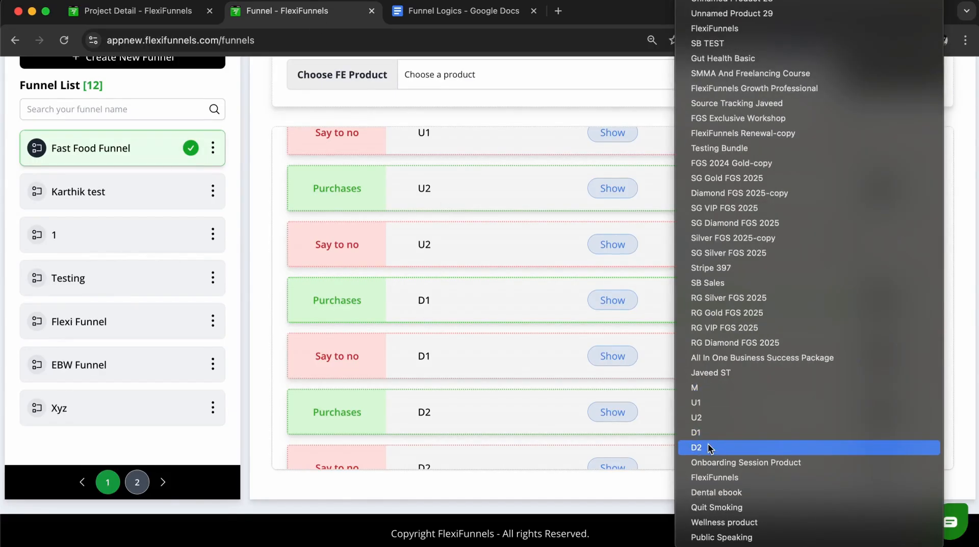
left_click(402, 22)
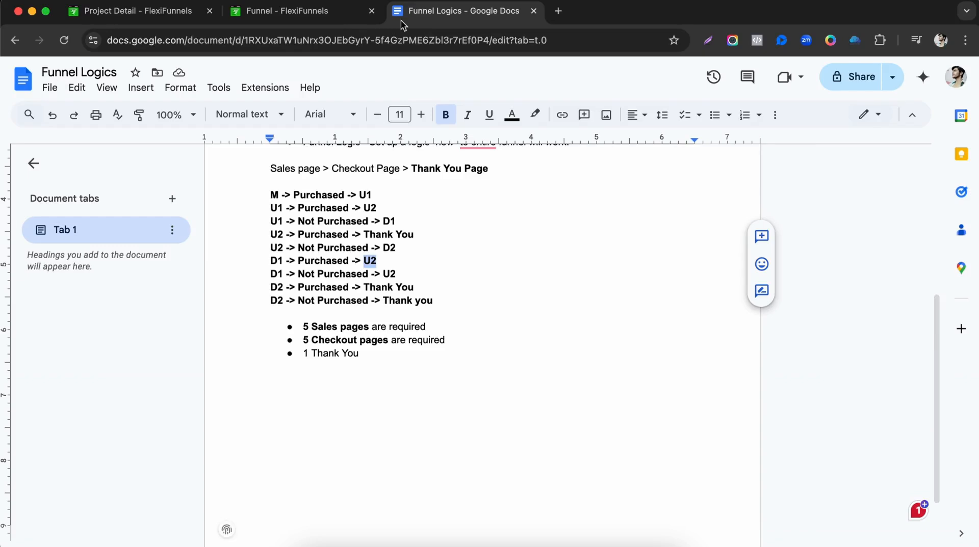
left_click(326, 22)
left_click(753, 295)
scroll(756, 440, "down", 5)
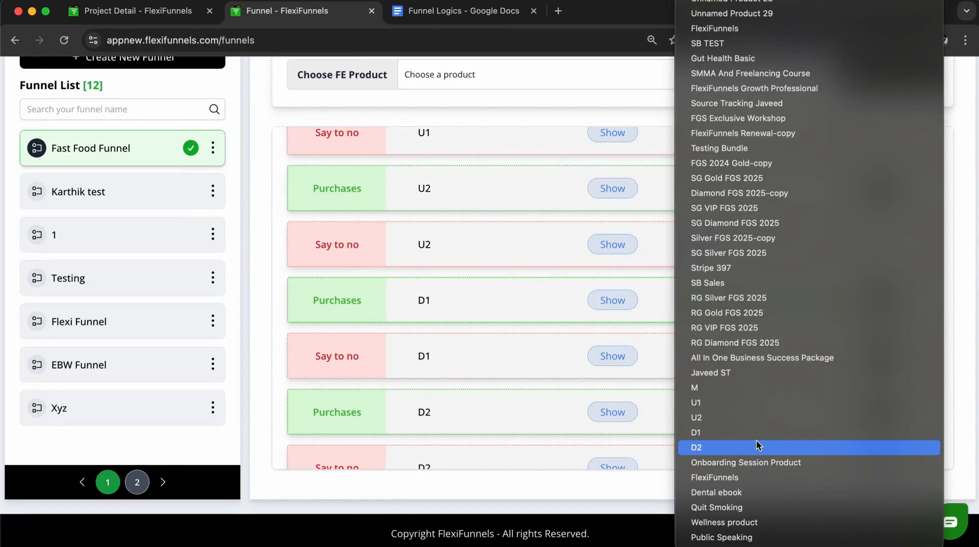
left_click(710, 414)
Set D1 decliners to U2 as well, saving both D1 routes.
double_click(419, 355)
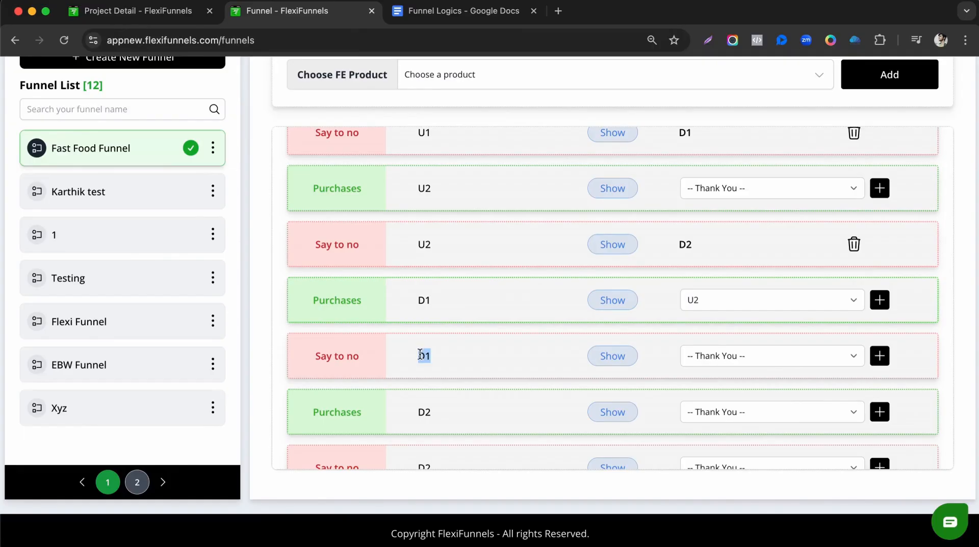
left_click(739, 359)
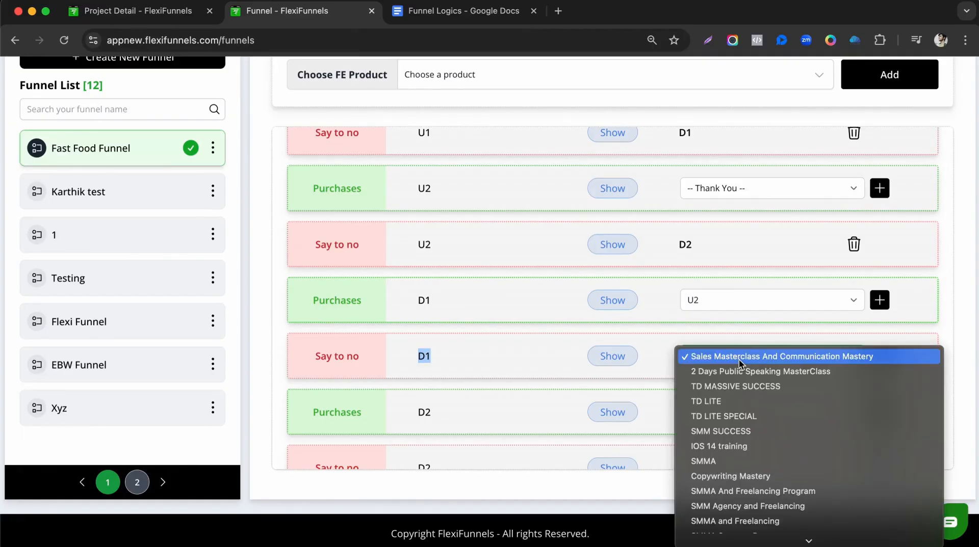
scroll(738, 359, "down", 5)
left_click(707, 414)
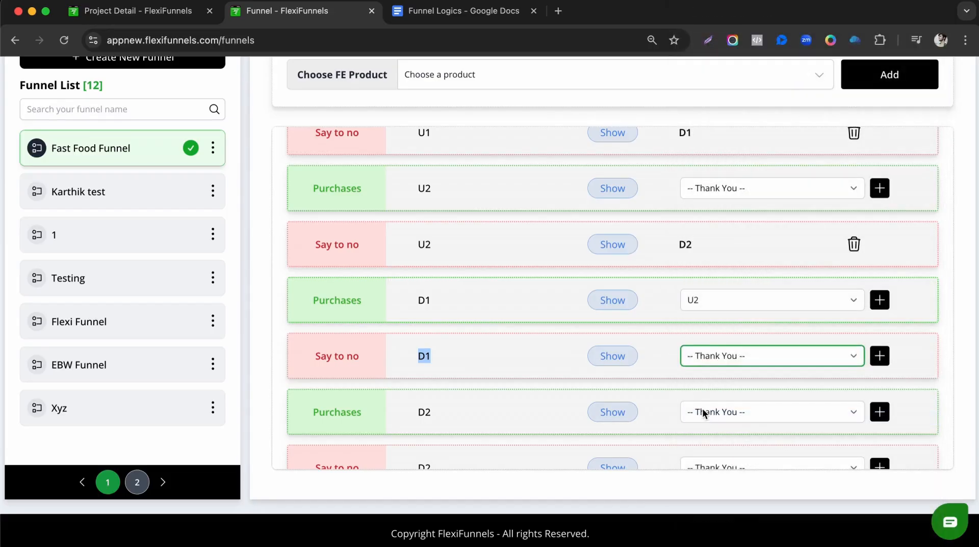
left_click(884, 306)
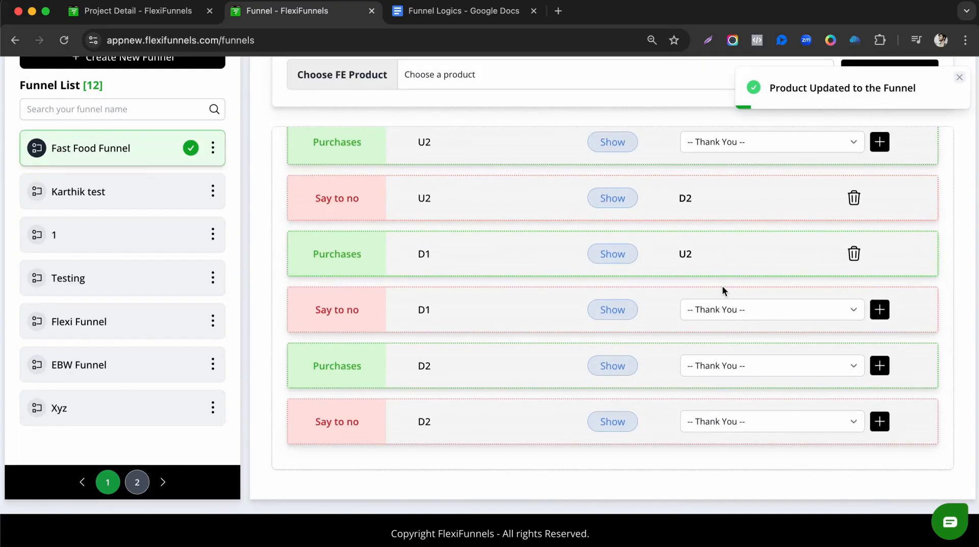
left_click(683, 325)
scroll(840, 441, "down", 10)
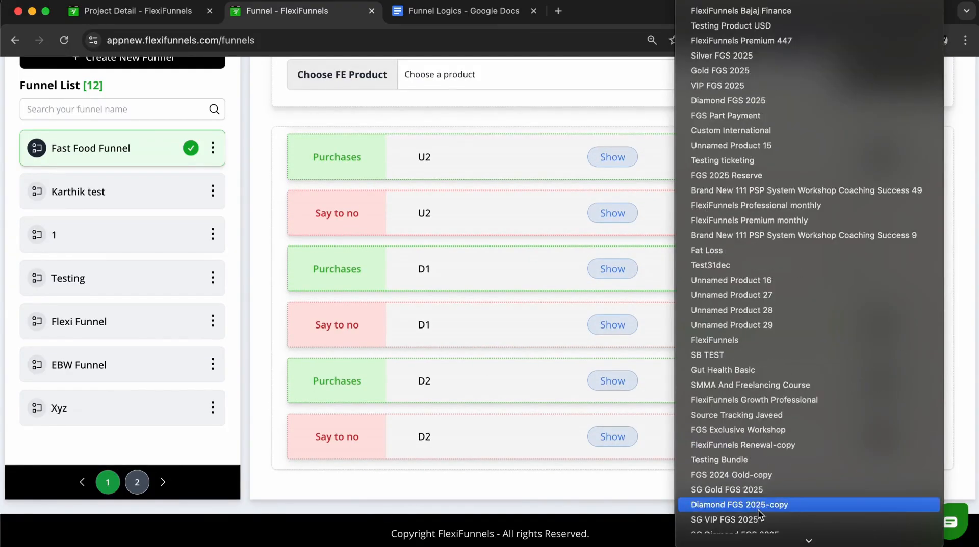
scroll(759, 515, "down", 5)
left_click(717, 419)
left_click(872, 325)
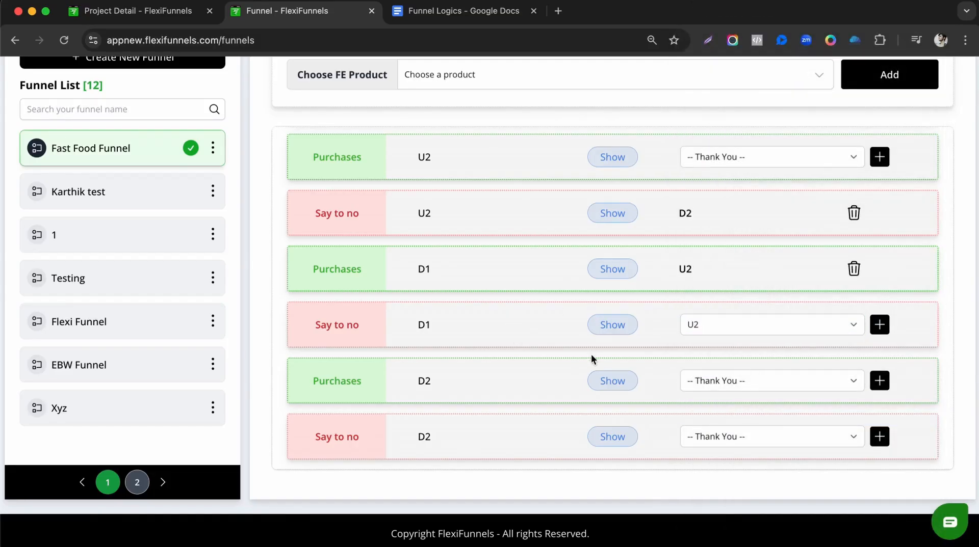
scroll(537, 334, "down", 5)
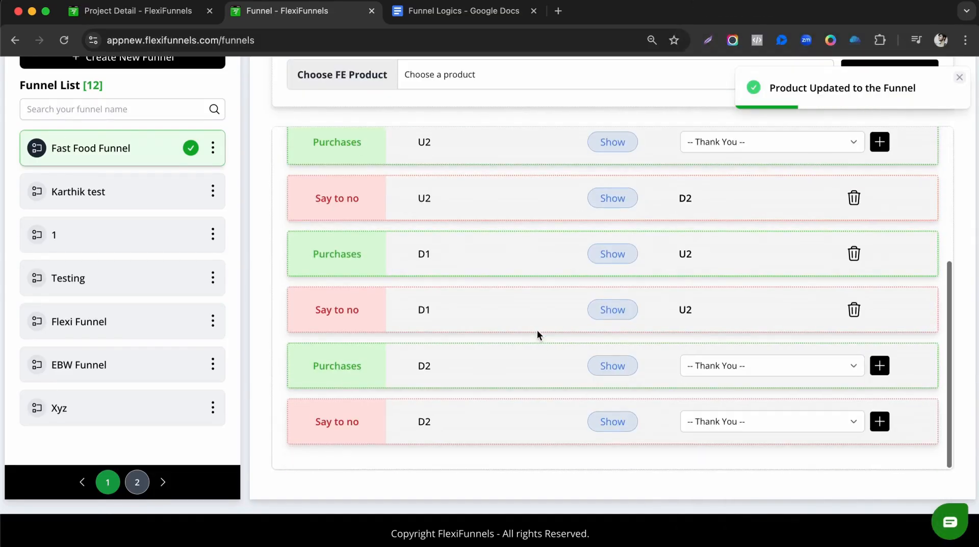
left_click(444, 14)
Highlight the D2 purchased and D2 declined routes, both ending at Thank You, in the notes.
left_click_drag(270, 288, 283, 288)
double_click(306, 287)
left_click_drag(364, 287, 414, 287)
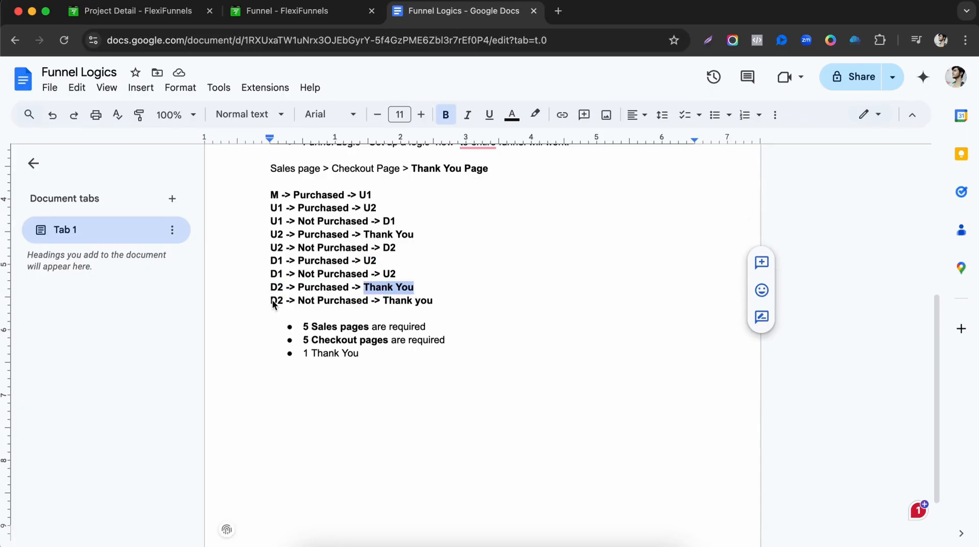
left_click_drag(270, 300, 298, 301)
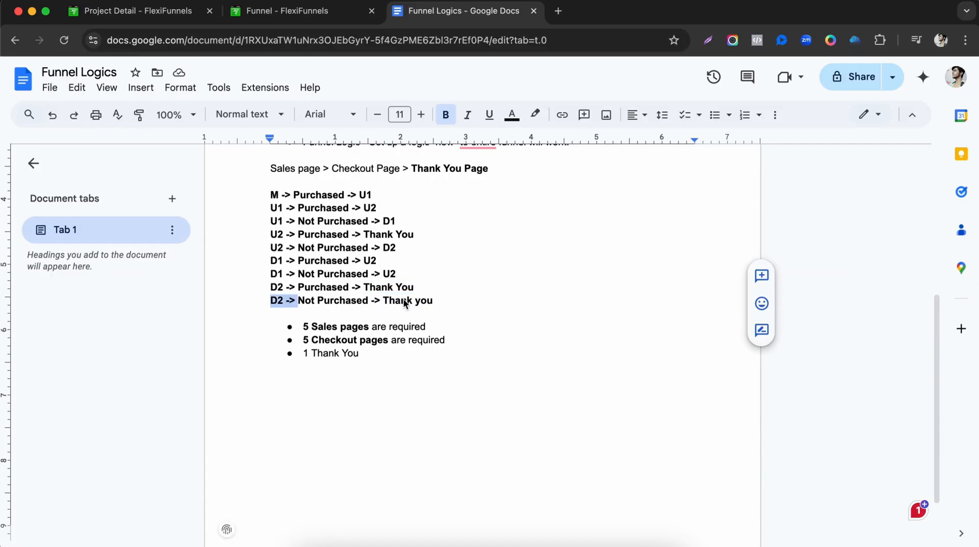
left_click_drag(384, 301, 419, 302)
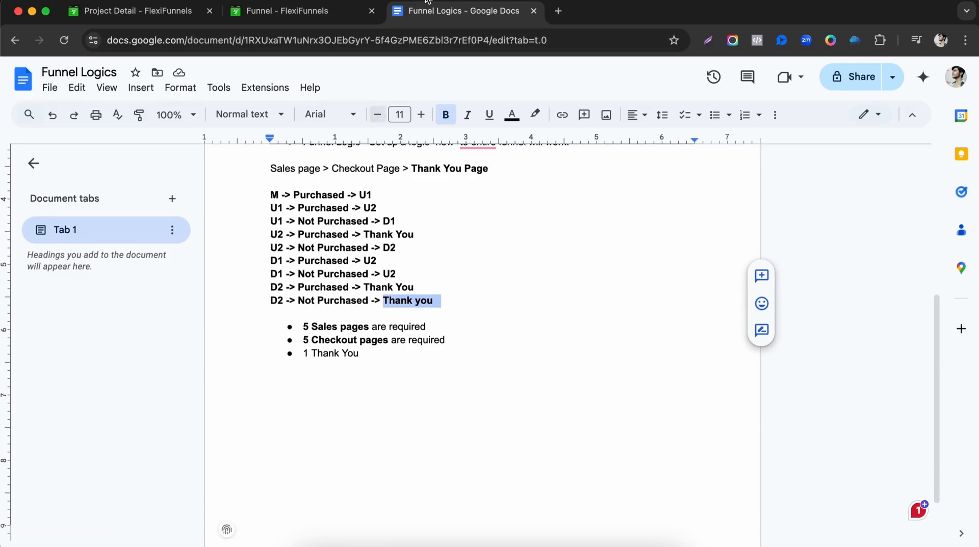
Return to the Fast Food Funnel routing rules and scroll through the M, U1 and U2 rows.
left_click(312, 13)
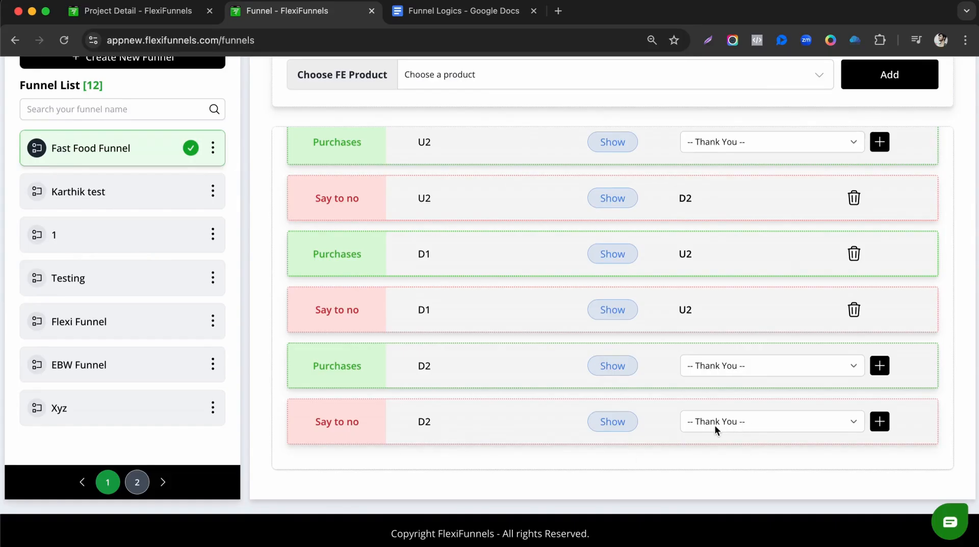
scroll(693, 332, "up", 10)
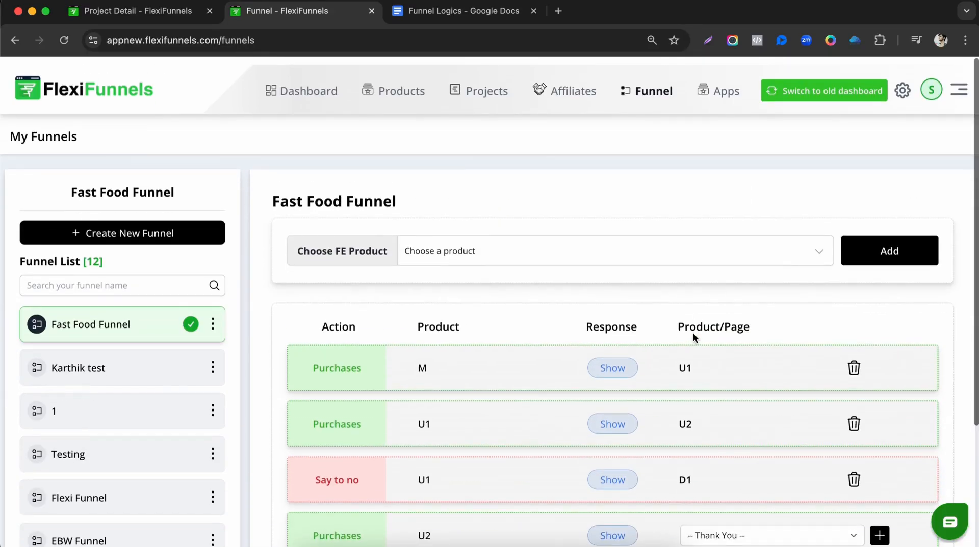
scroll(693, 333, "down", 10)
scroll(693, 332, "up", 5)
scroll(564, 227, "down", 5)
scroll(517, 292, "up", 10)
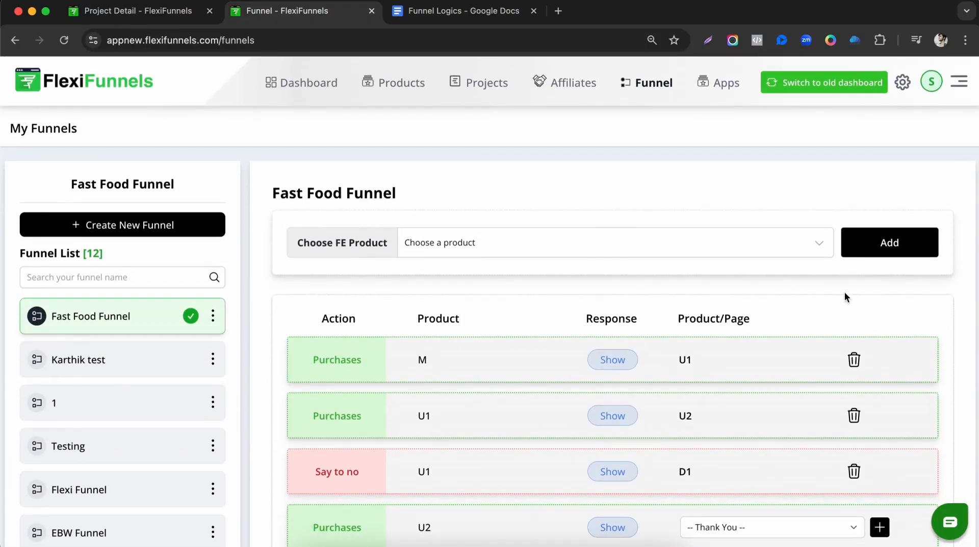
scroll(831, 283, "down", 5)
scroll(551, 232, "up", 5)
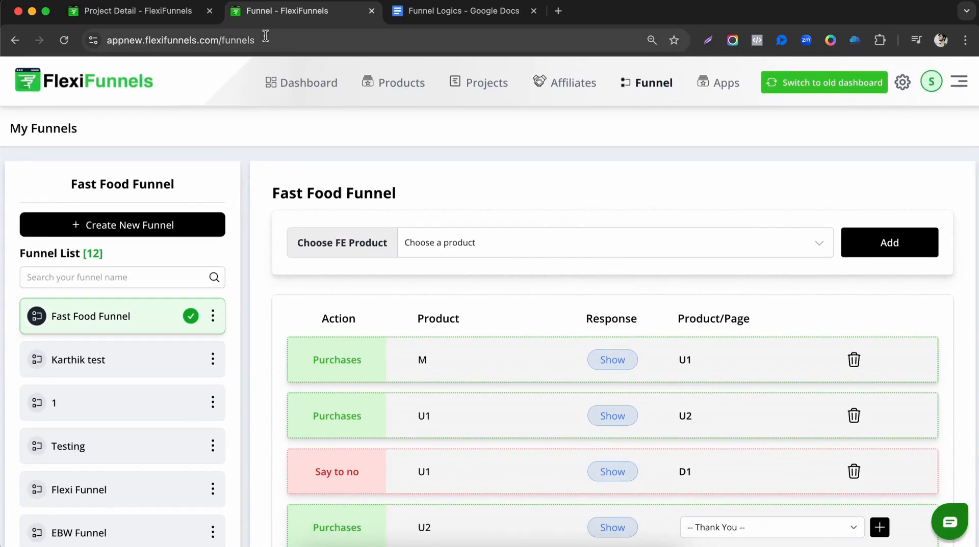
left_click(168, 12)
Open the editors for pages M and U1 in new browser tabs.
scroll(117, 429, "down", 5)
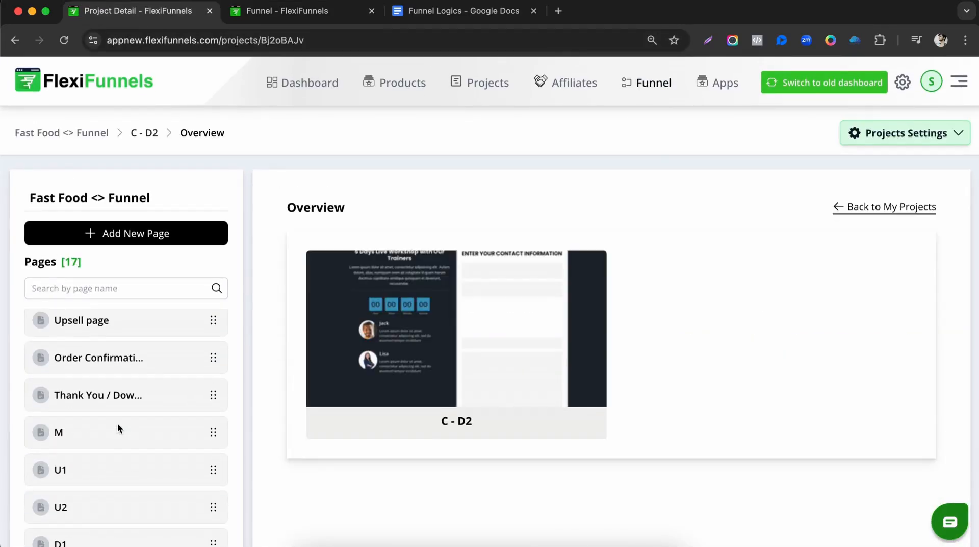
scroll(115, 388, "up", 1)
scroll(119, 392, "down", 6)
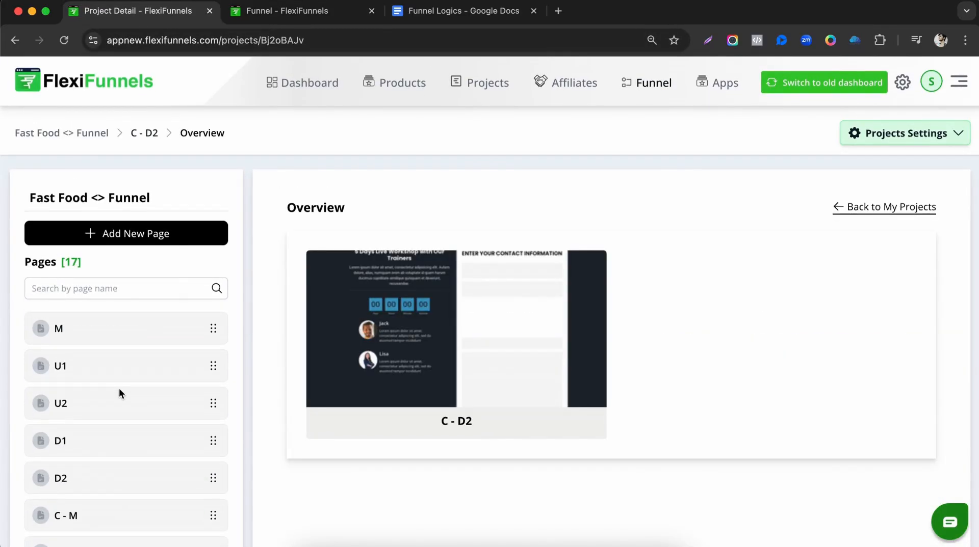
scroll(94, 278, "up", 3)
left_click(77, 227)
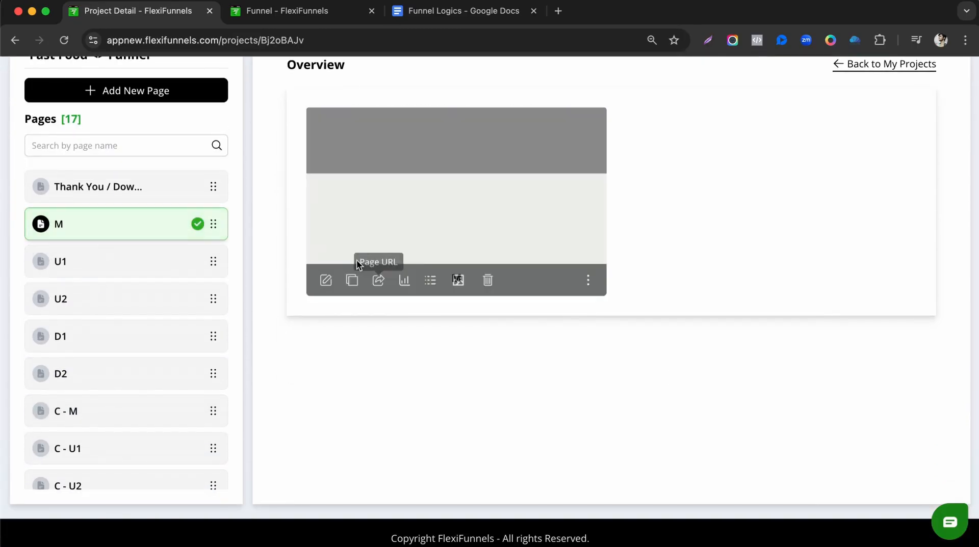
right_click(323, 280)
left_click(359, 284)
left_click(126, 263)
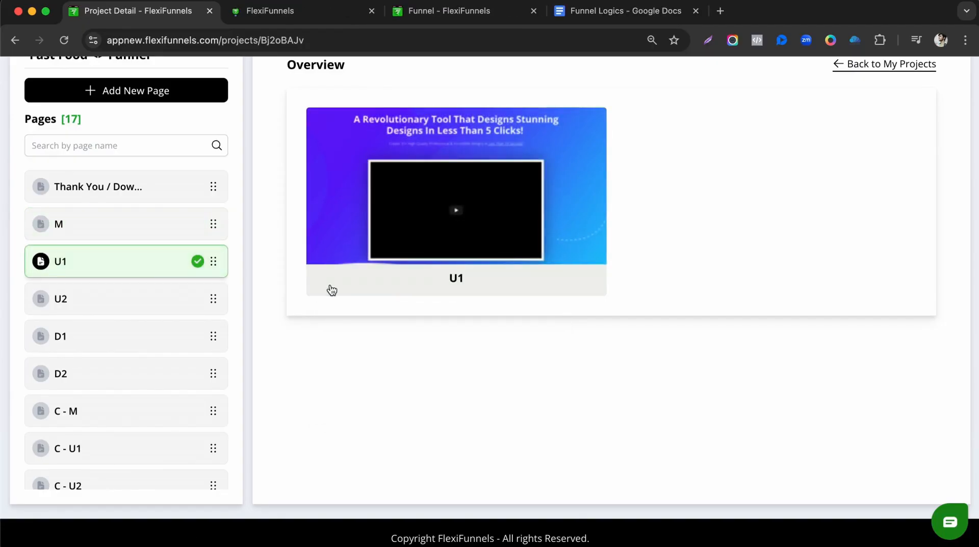
right_click(326, 280)
left_click(359, 284)
left_click(123, 299)
Open the U2, D1 and D2 page editors in new tabs, then go to M's editor.
right_click(325, 280)
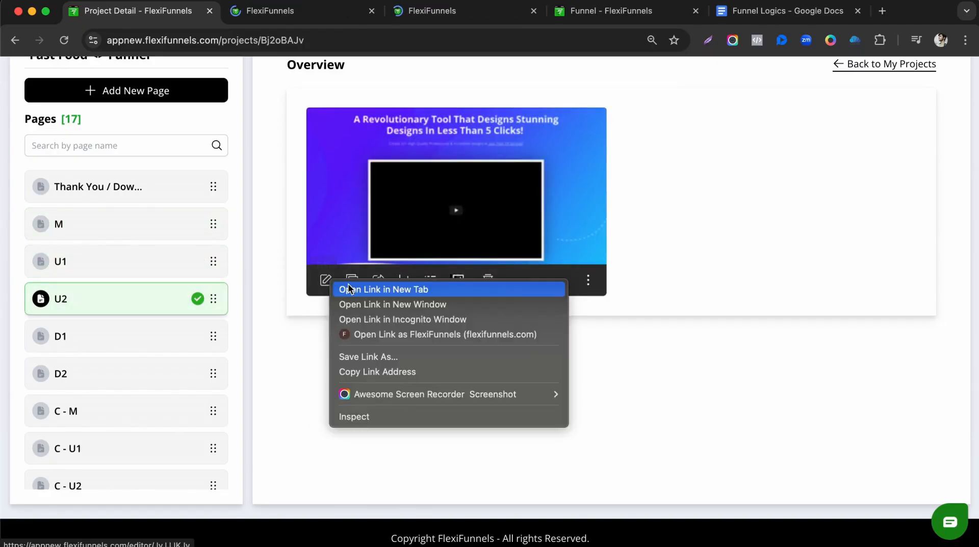
left_click(359, 285)
left_click(138, 339)
right_click(325, 280)
left_click(359, 286)
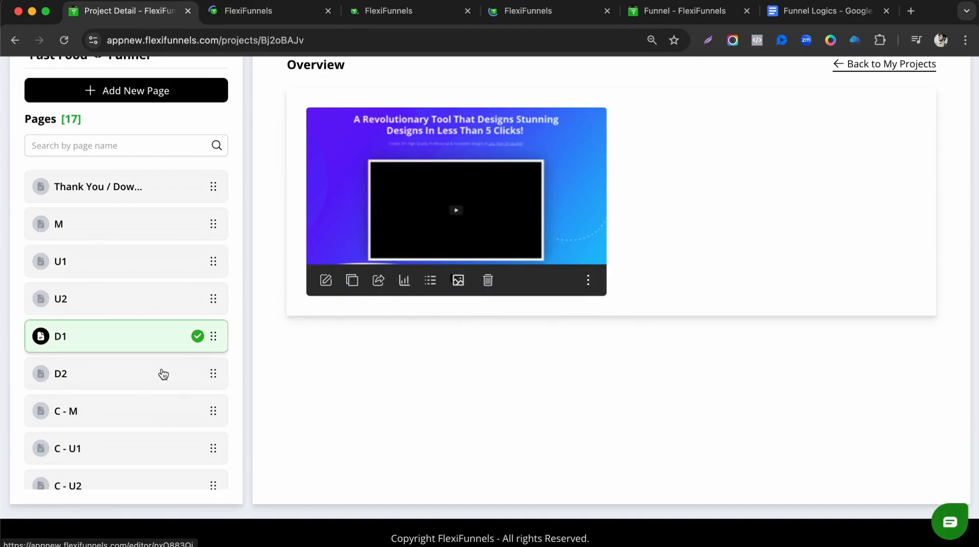
left_click(160, 374)
right_click(327, 281)
left_click(360, 291)
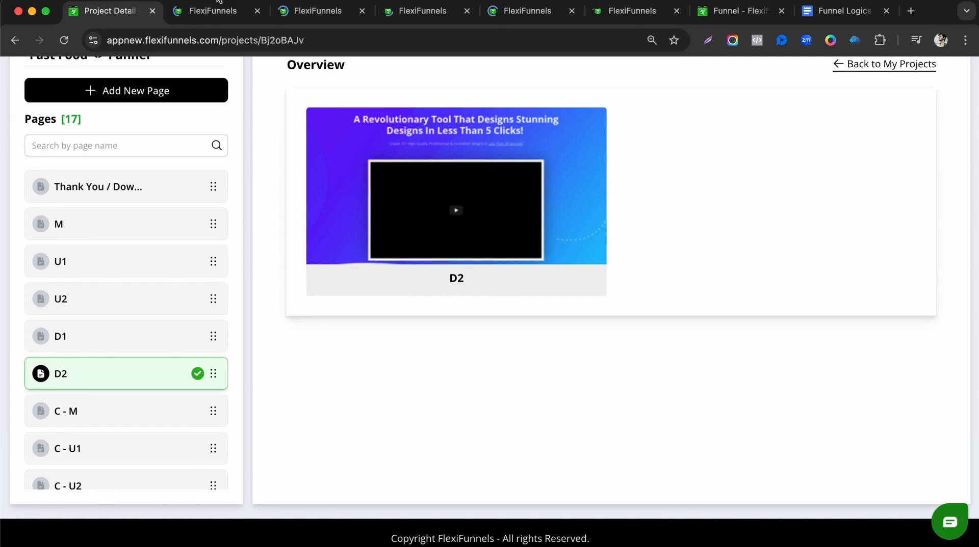
left_click(224, 10)
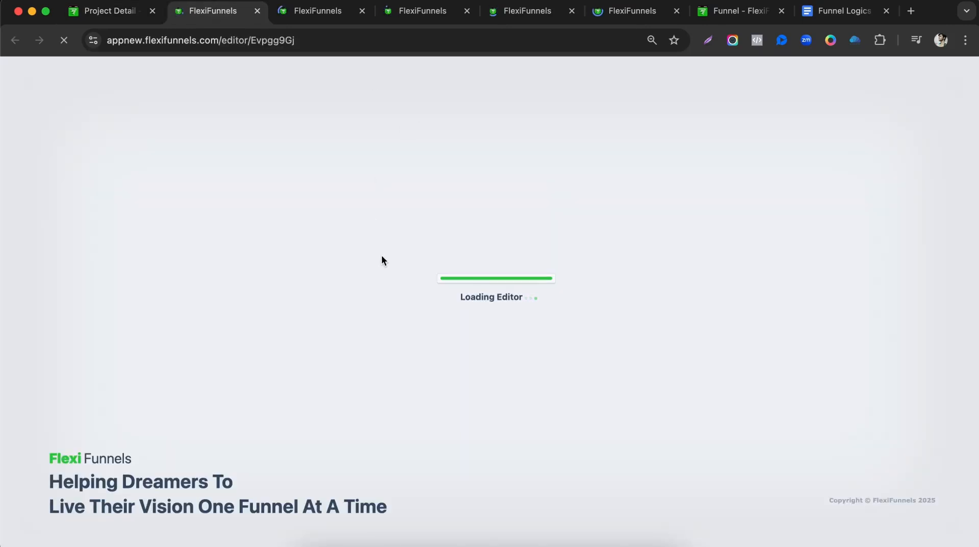
Set M's Click Here To Get Started button to Go To Next Step In Funnel: Fast Food Funnel, product M.
scroll(434, 277, "down", 7)
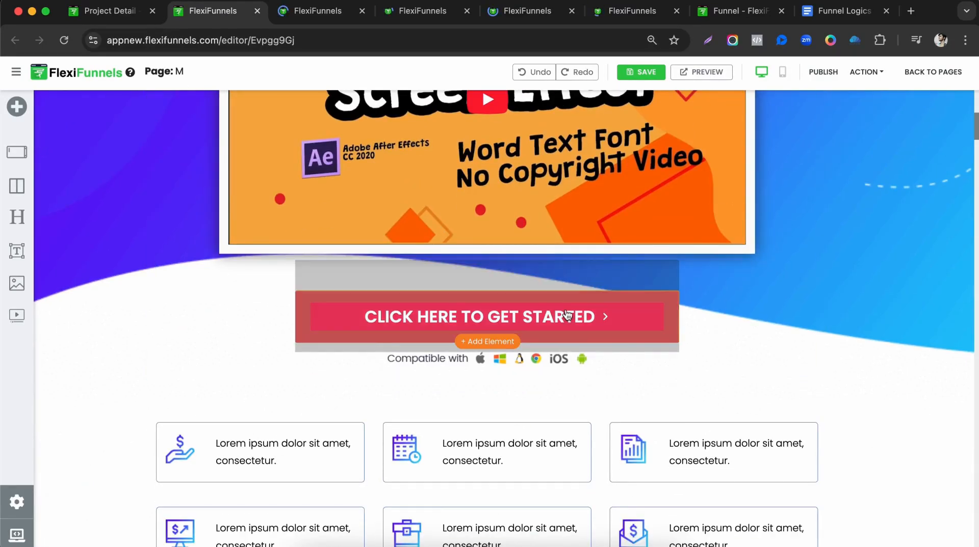
left_click(640, 317)
left_click(670, 285)
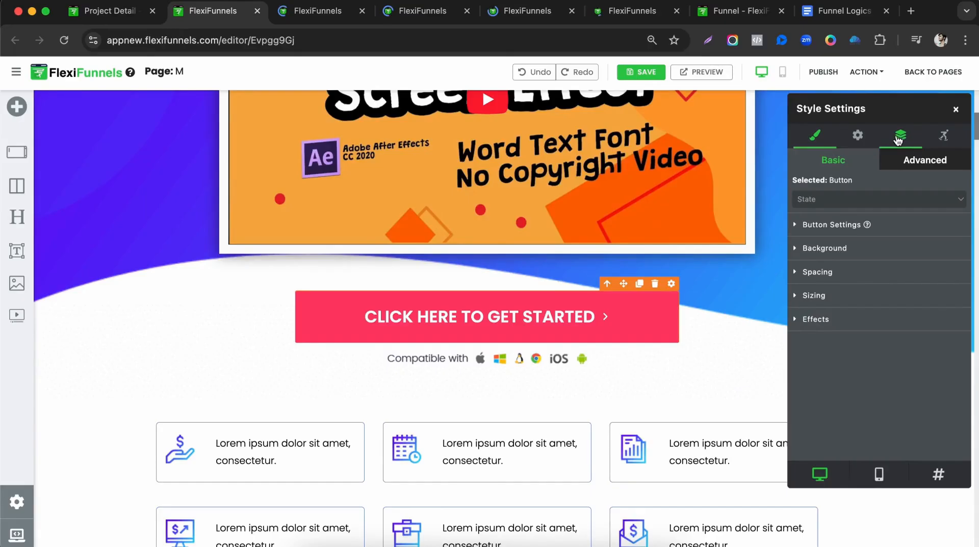
left_click(857, 135)
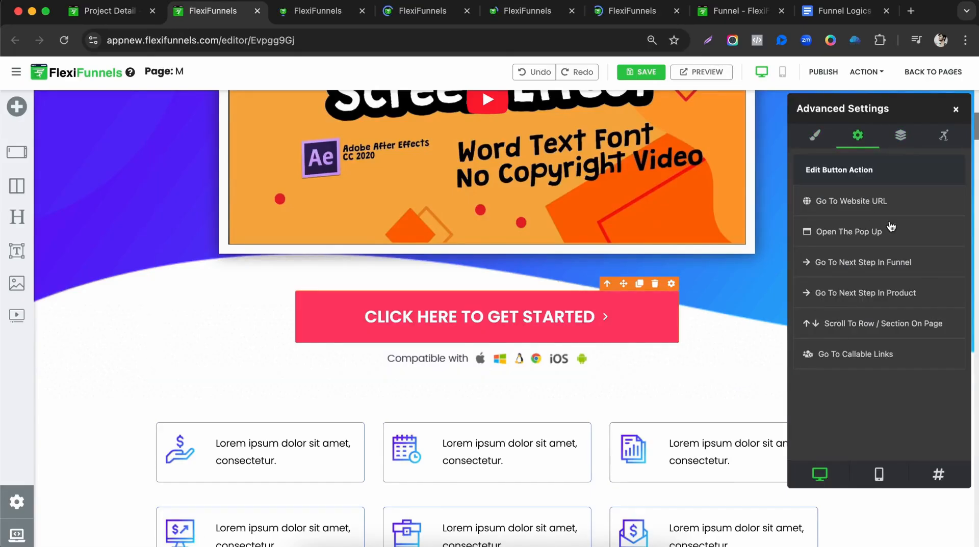
left_click(860, 269)
left_click(857, 308)
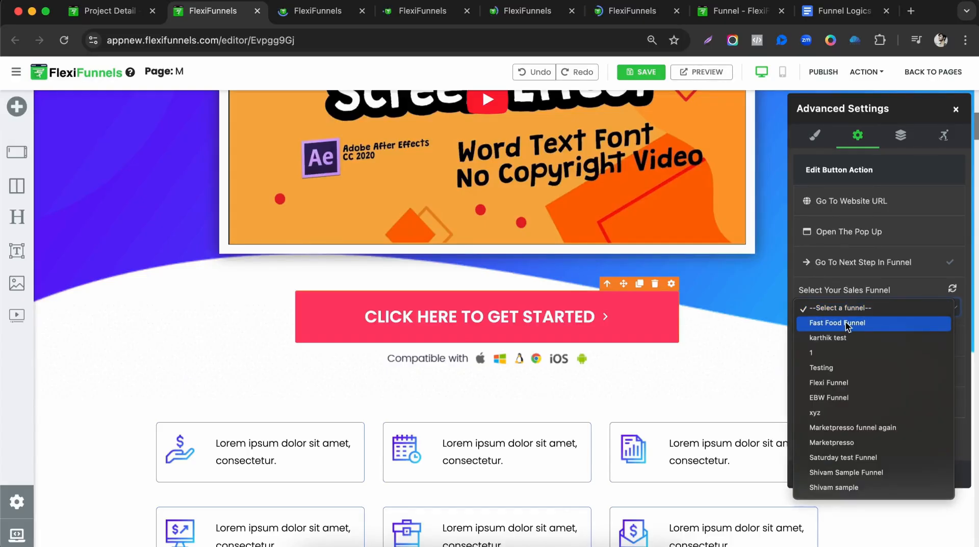
left_click(845, 322)
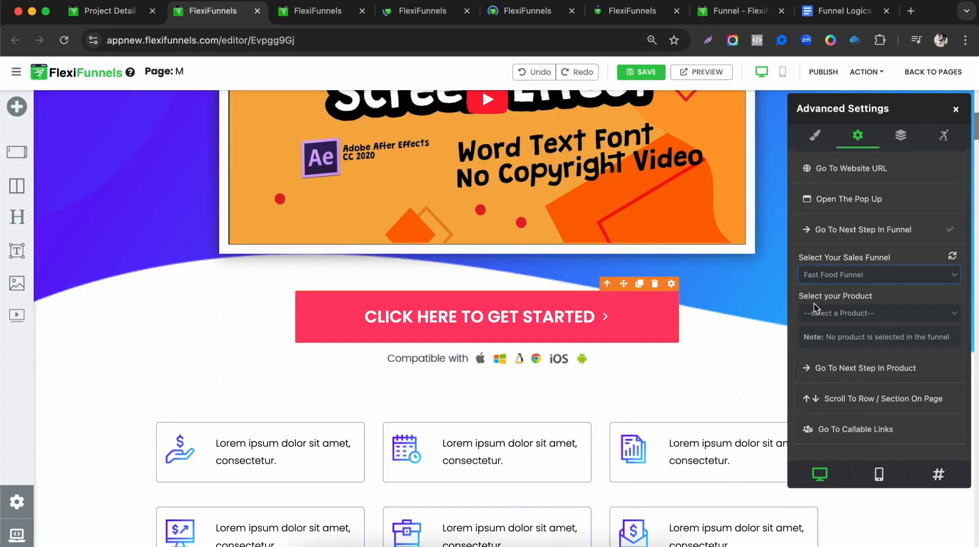
left_click(815, 309)
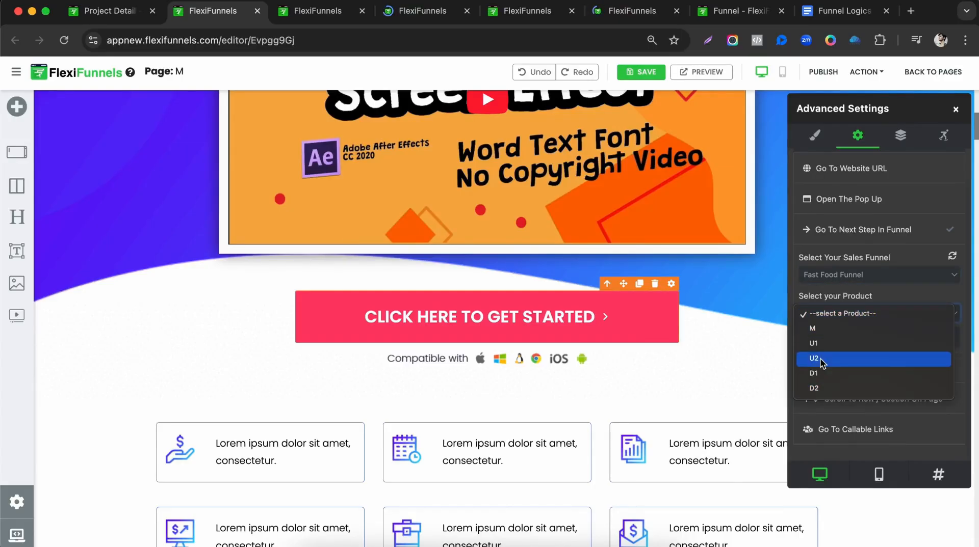
left_click(182, 72)
left_click(842, 317)
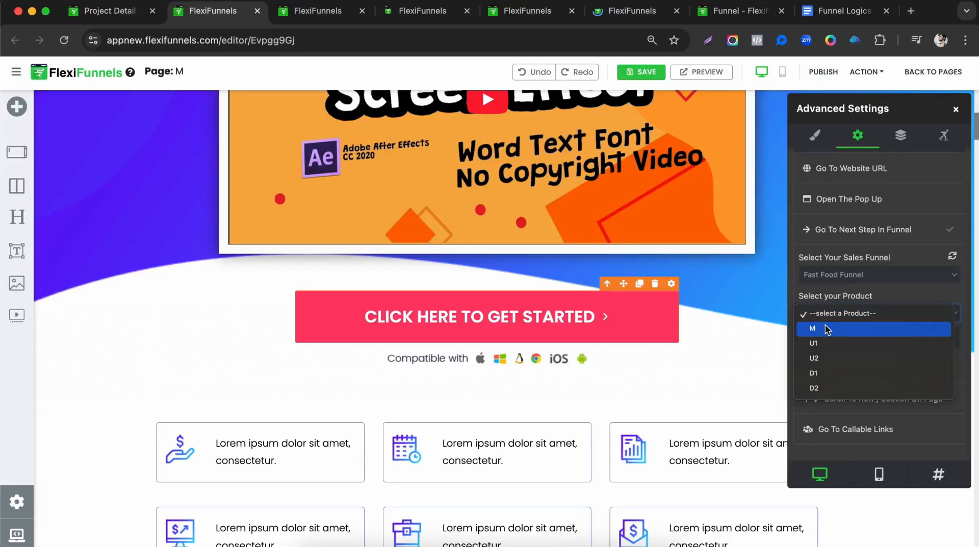
left_click(825, 329)
left_click(695, 342)
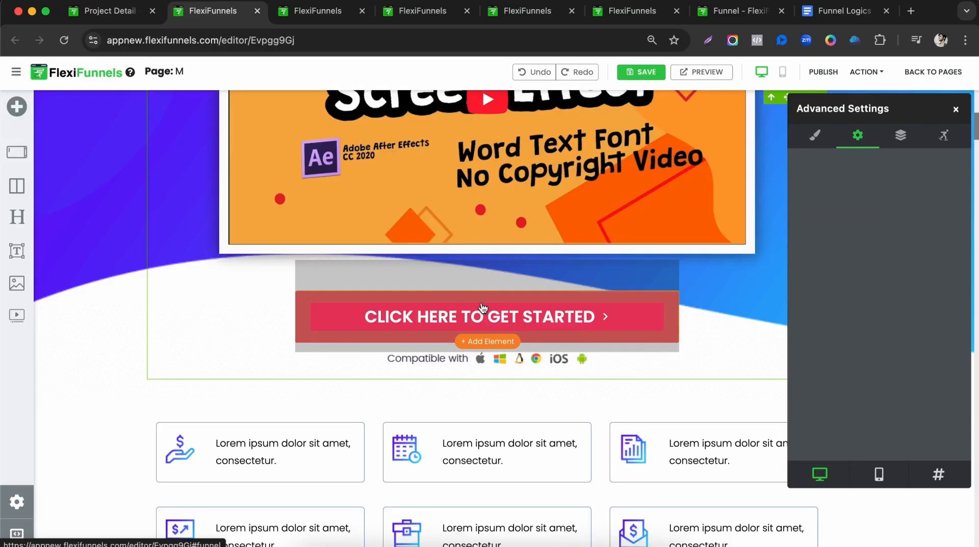
Publish page M and move to U1's editor.
left_click(822, 72)
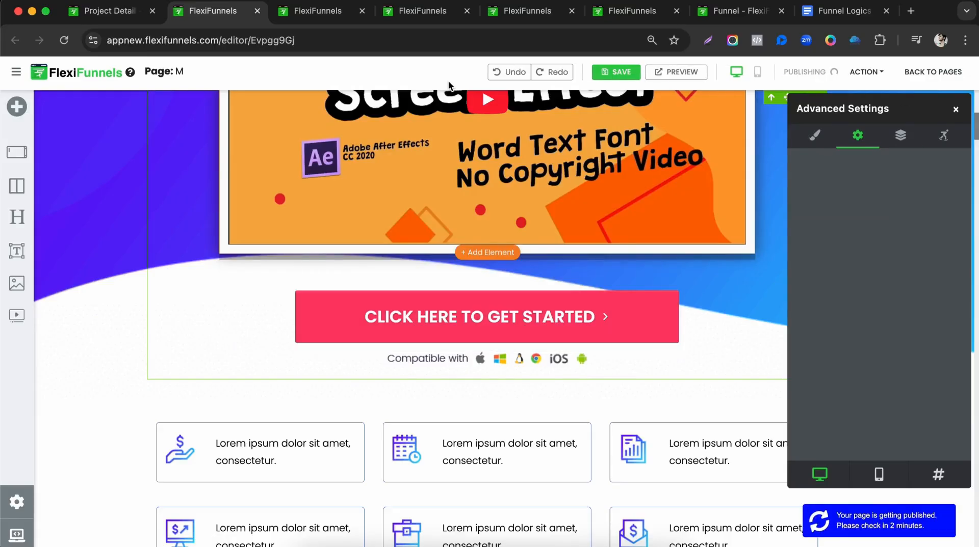
left_click(329, 15)
right_click(371, 546)
Set U1's Click Here To Get Started button to Go To Next Step In Funnel: Fast Food Funnel, product U1.
left_click(395, 532)
scroll(527, 295, "down", 4)
scroll(516, 331, "down", 3)
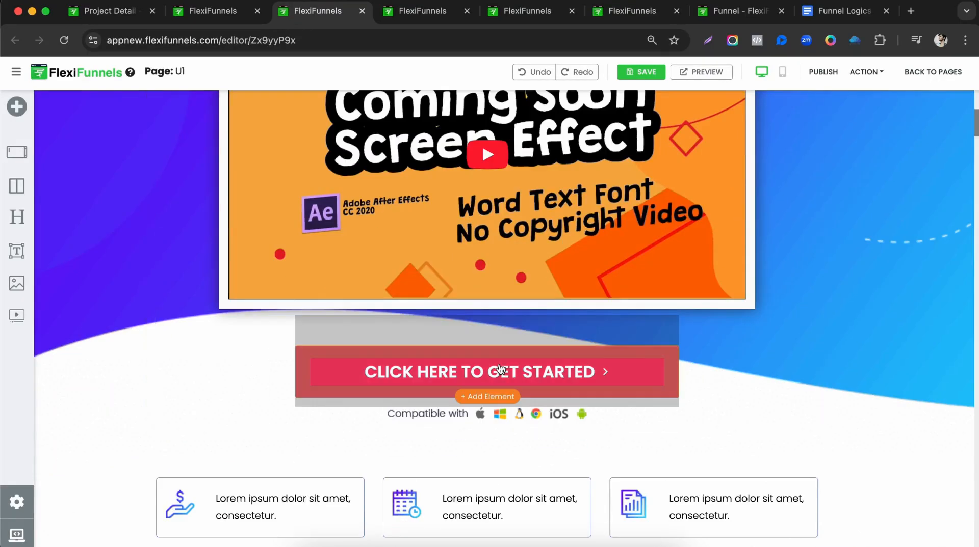
left_click(671, 339)
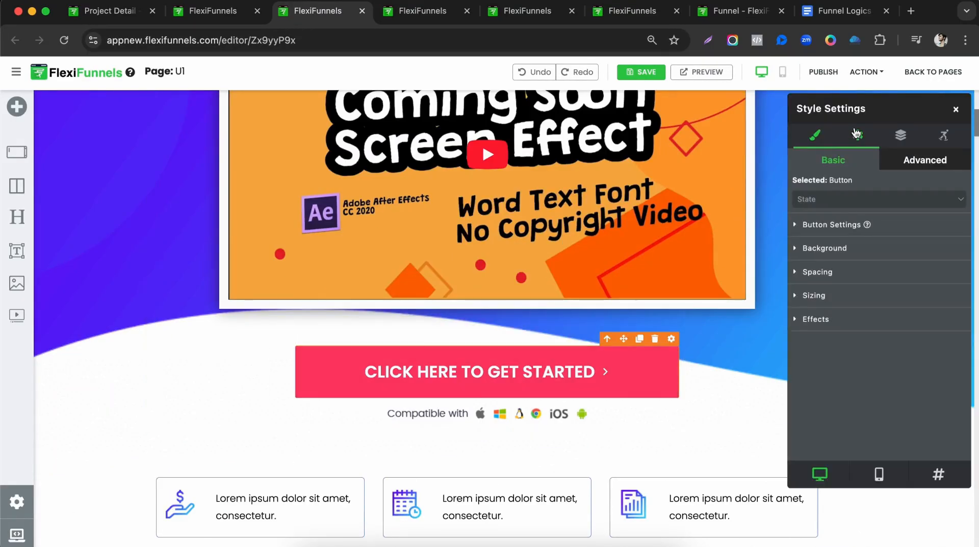
left_click(857, 135)
left_click(854, 275)
left_click(845, 311)
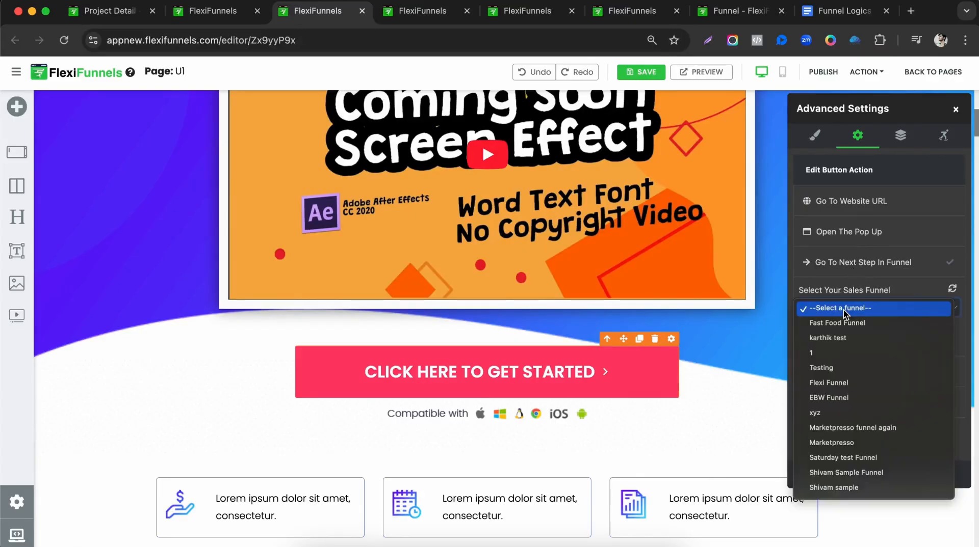
left_click(843, 323)
left_click(844, 344)
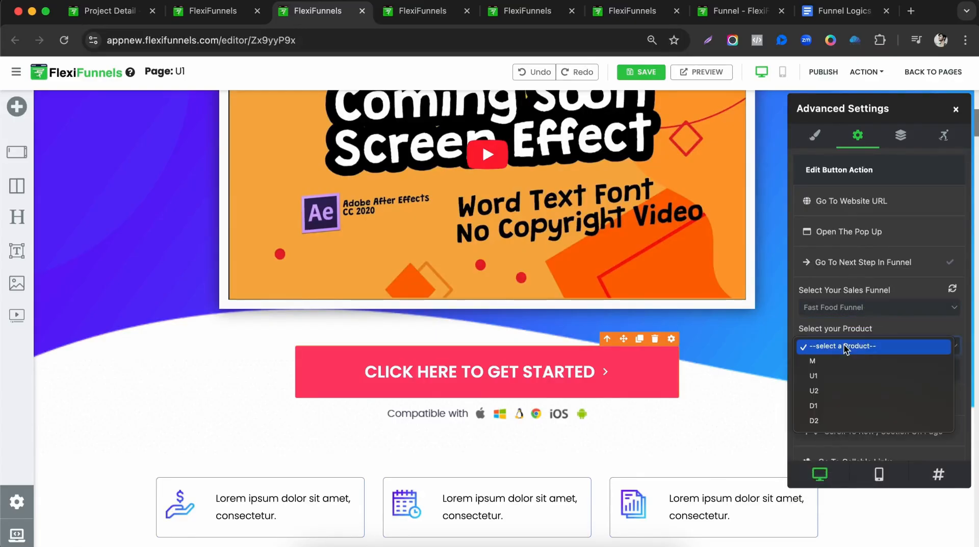
left_click(819, 380)
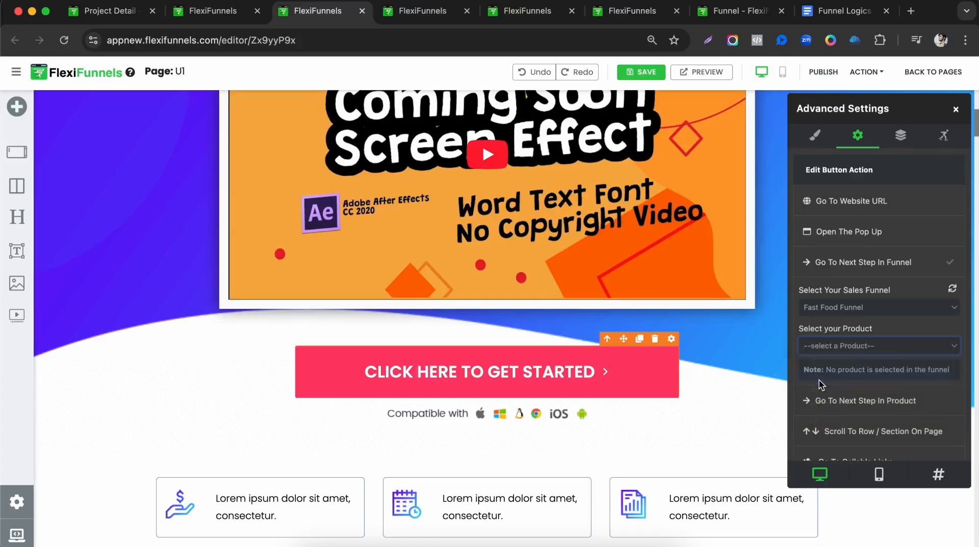
Review the Fast Food Funnel routes: U1 purchases go to U2, declines to D1.
scroll(582, 332, "down", 2)
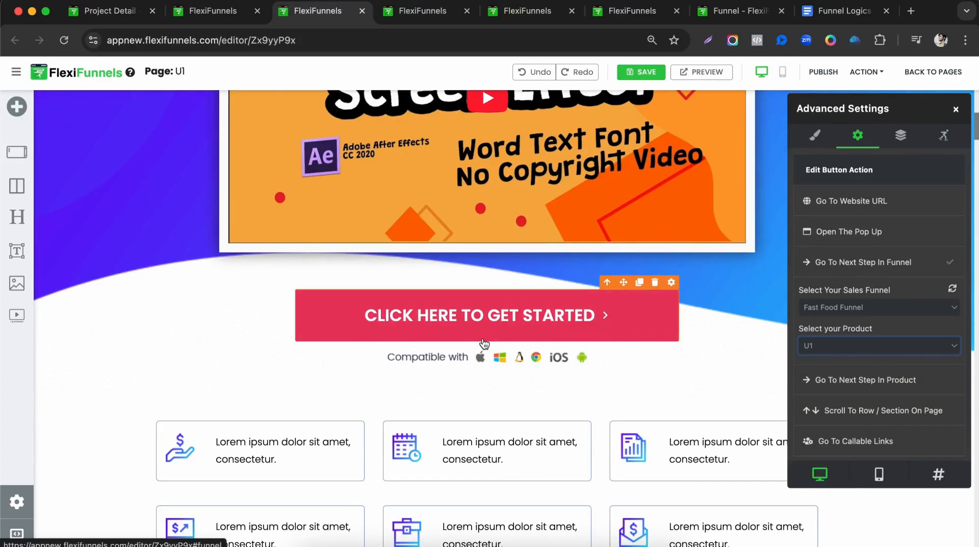
left_click(641, 366)
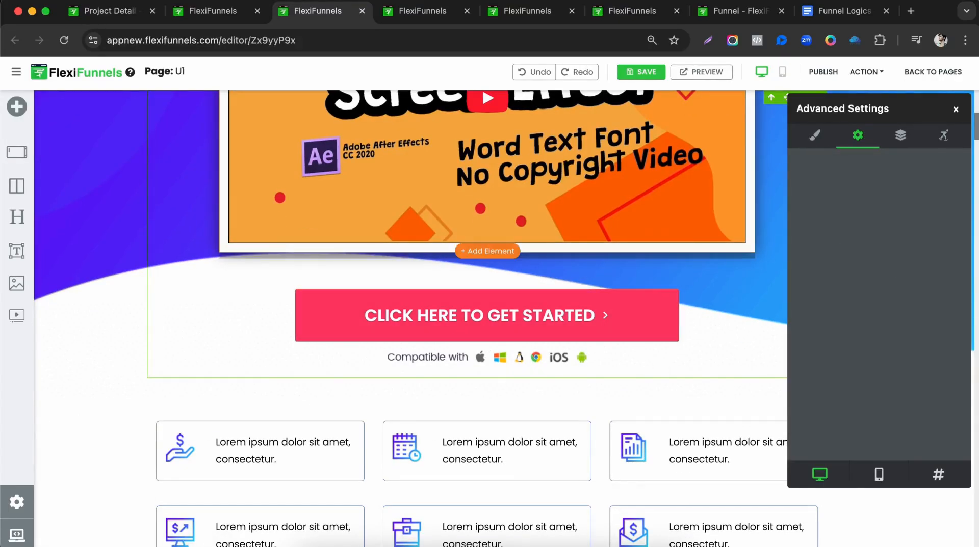
left_click(698, 15)
scroll(397, 262, "down", 5)
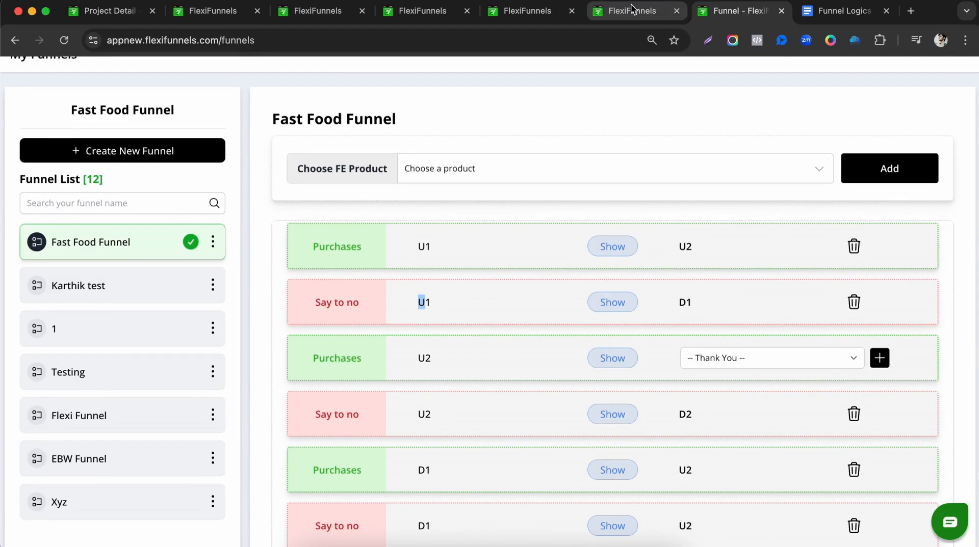
Add a No thanks link beneath U1's get started button.
left_click(306, 11)
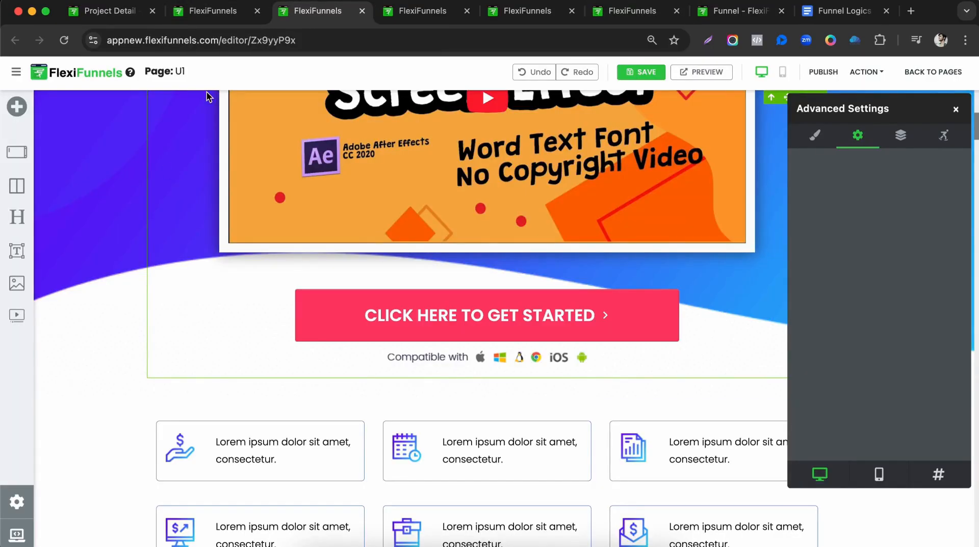
left_click(17, 106)
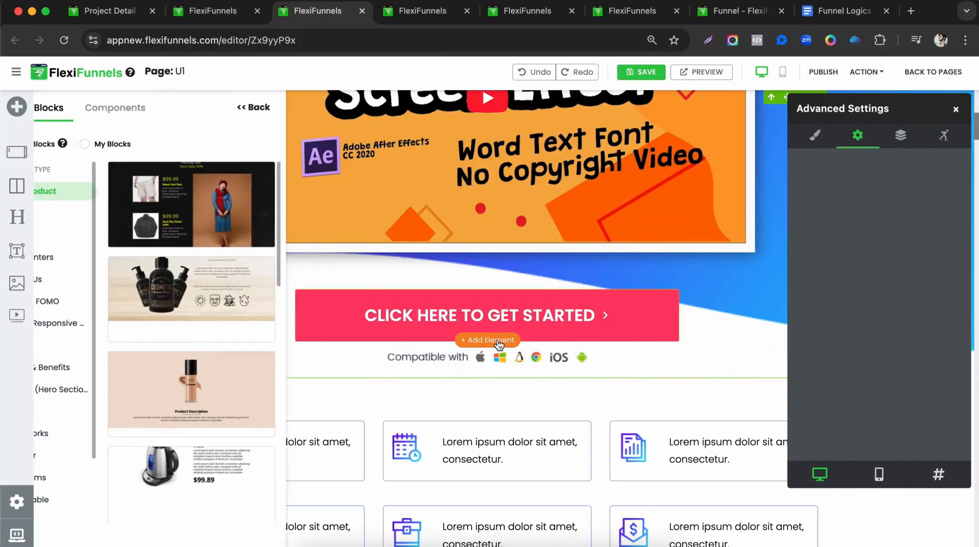
left_click(162, 108)
left_click_drag(246, 304, 526, 369)
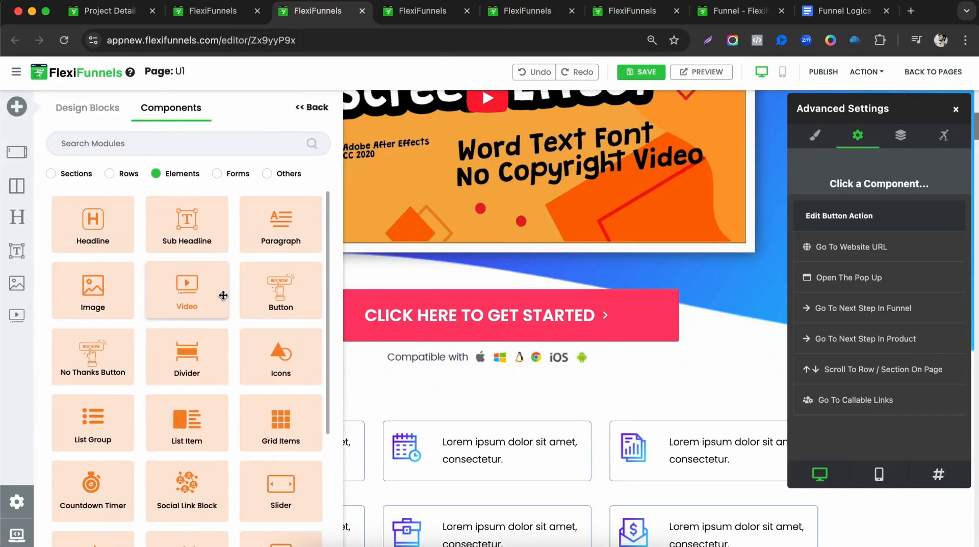
left_click_drag(80, 362, 476, 367)
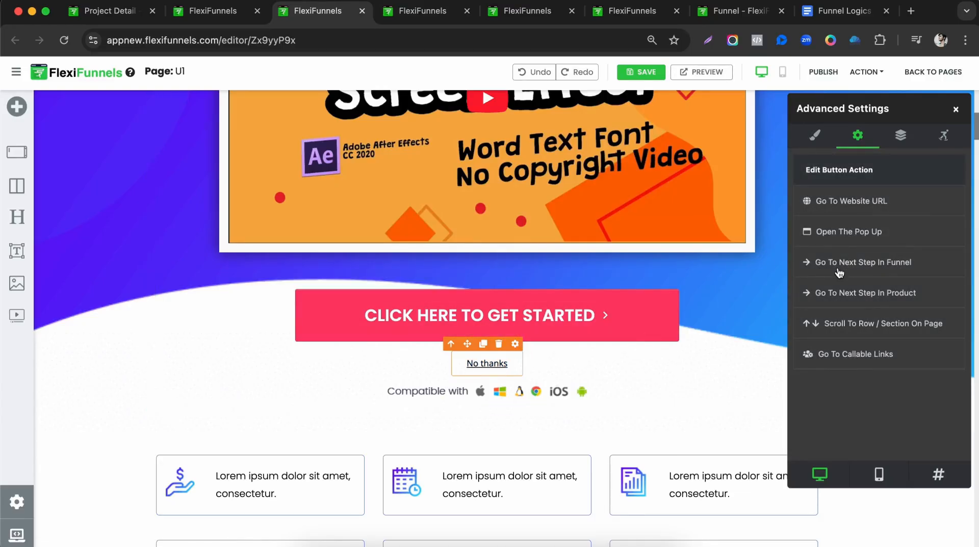
Point the No thanks link to the next Fast Food Funnel step for product U1.
left_click(839, 273)
left_click(839, 310)
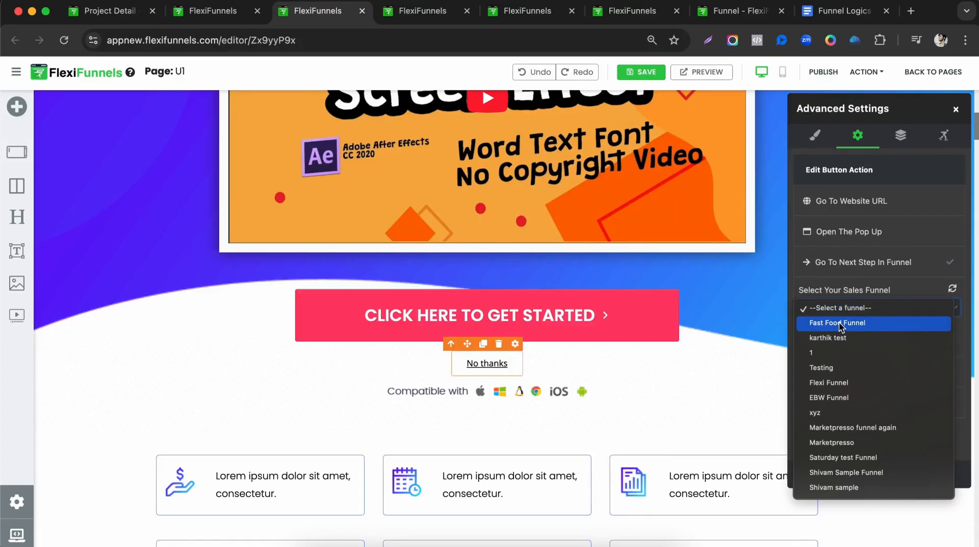
left_click(839, 323)
left_click(839, 312)
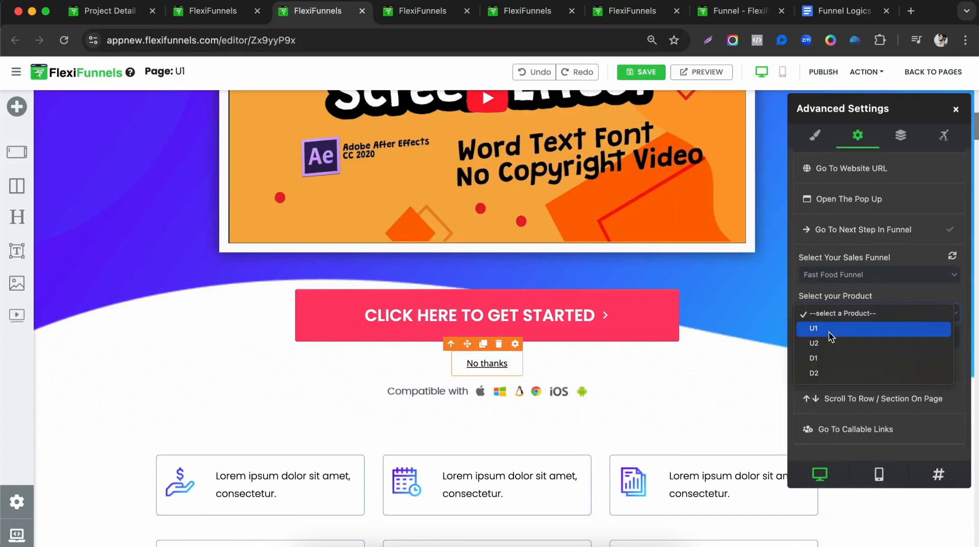
left_click(830, 331)
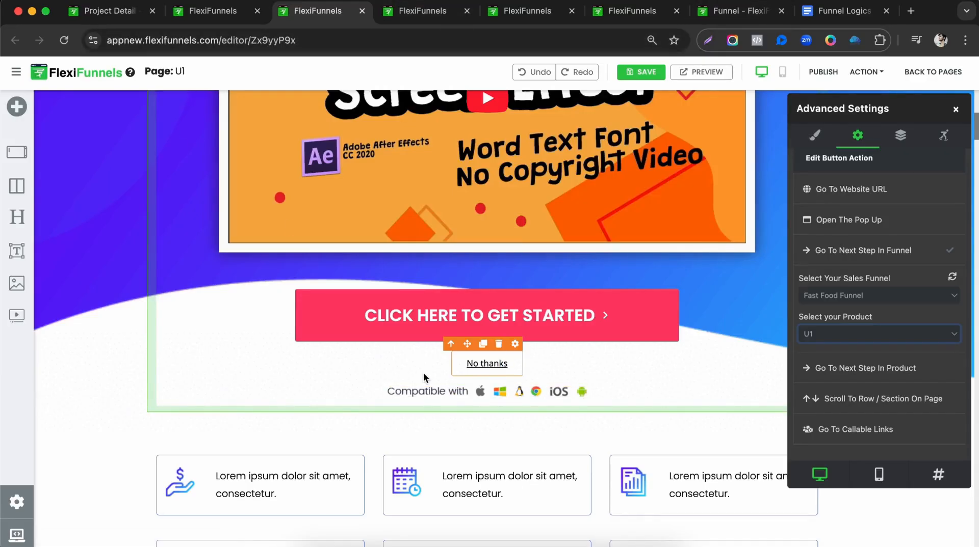
Check the funnel routing table, then move on to U2's editor.
left_click(741, 11)
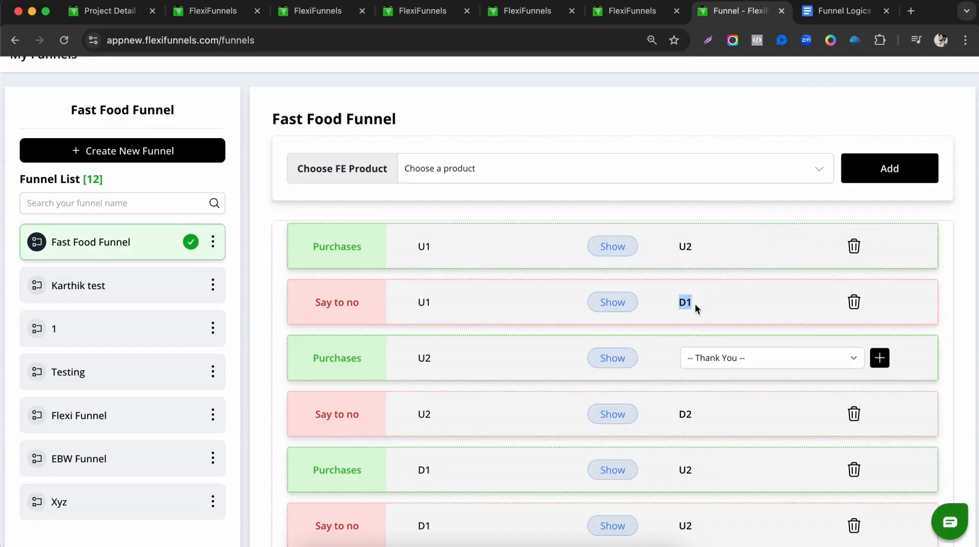
left_click(317, 11)
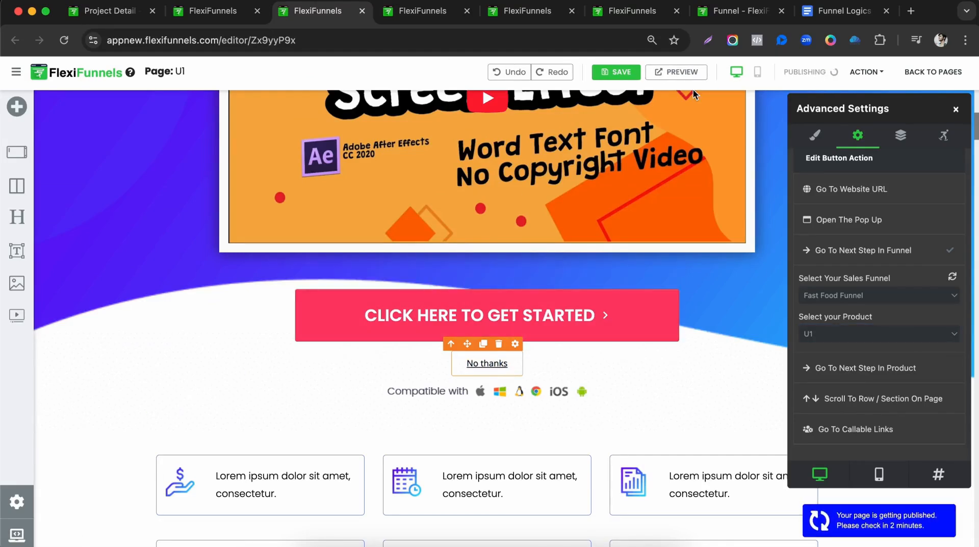
left_click(423, 11)
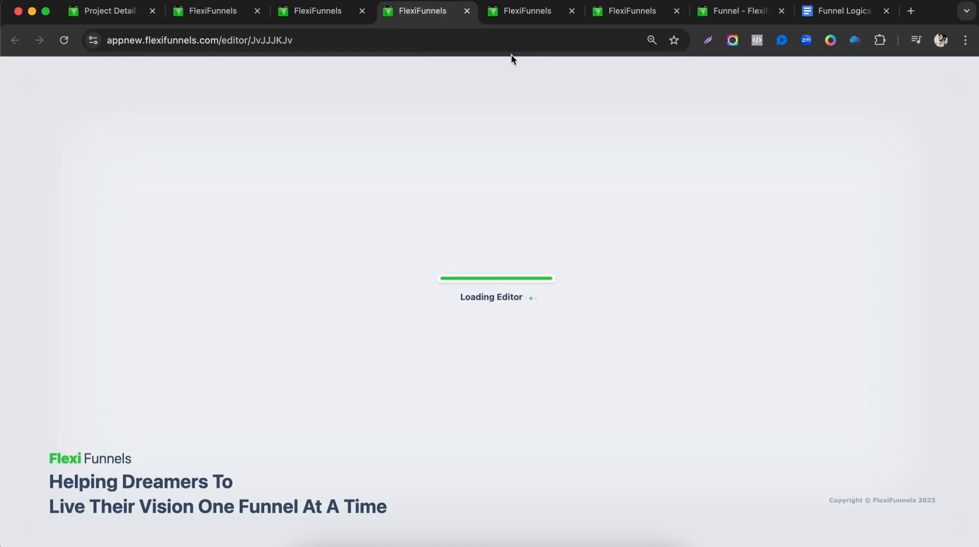
Review the U2 routing rules in the Funnel Logics notes.
scroll(427, 214, "down", 8)
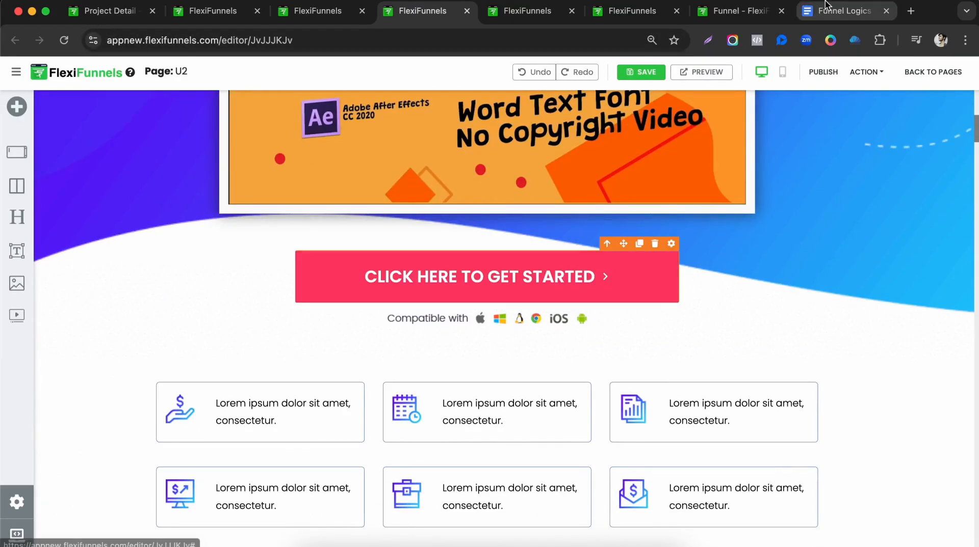
left_click(844, 11)
left_click_drag(270, 235, 409, 246)
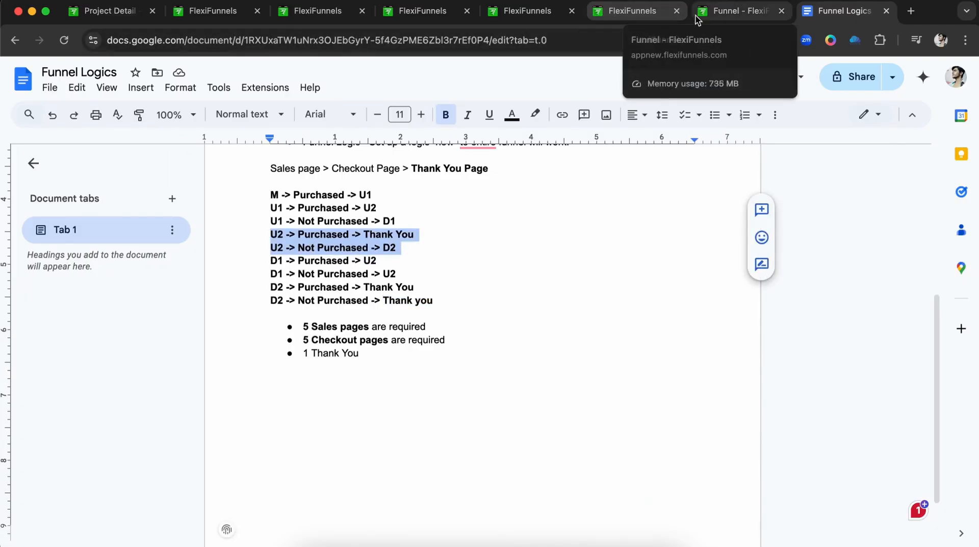
left_click(442, 14)
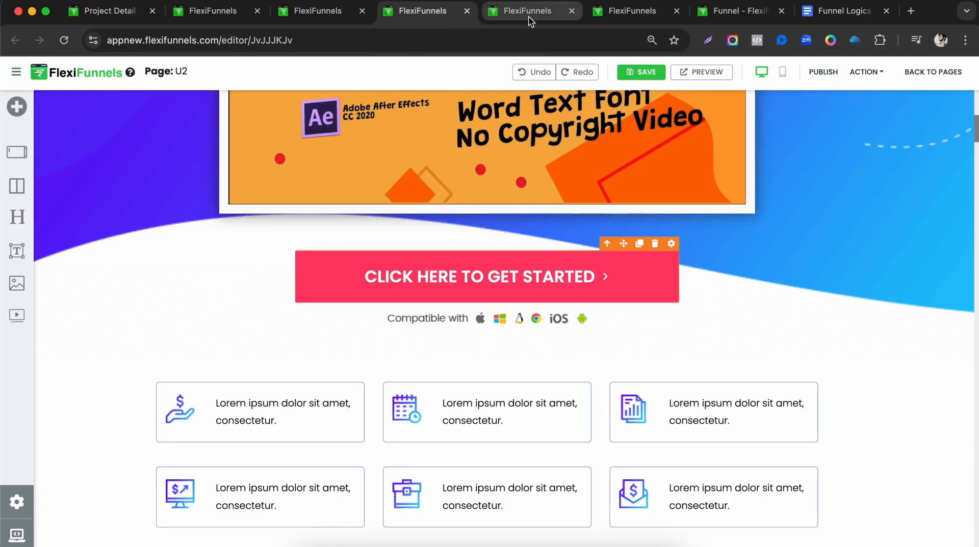
Set U2's CTA button to go to the next Fast Food Funnel step for product U2.
left_click(672, 247)
left_click(858, 137)
left_click(856, 261)
left_click(850, 308)
left_click(849, 322)
left_click(848, 348)
left_click(826, 396)
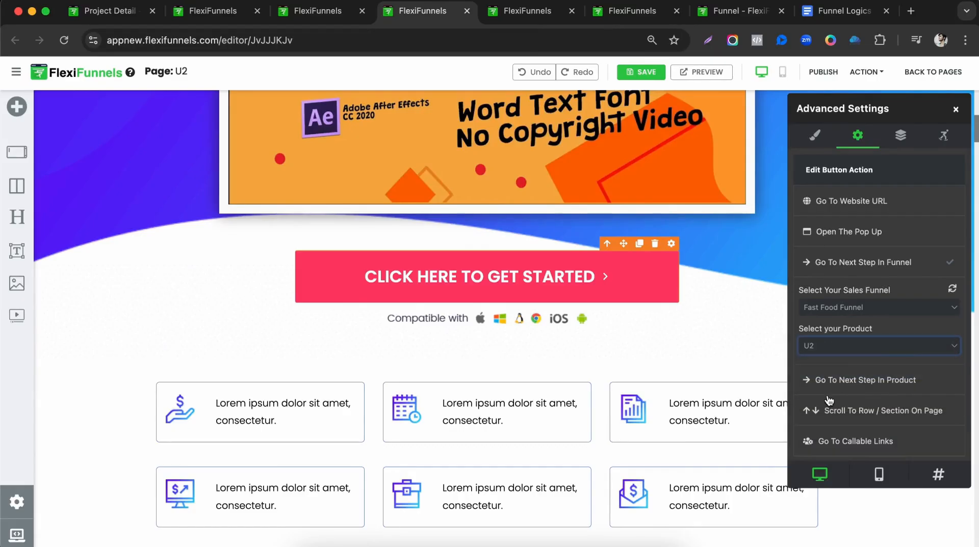
Add a No thanks link below U2's CTA button.
left_click(531, 310)
left_click(484, 303)
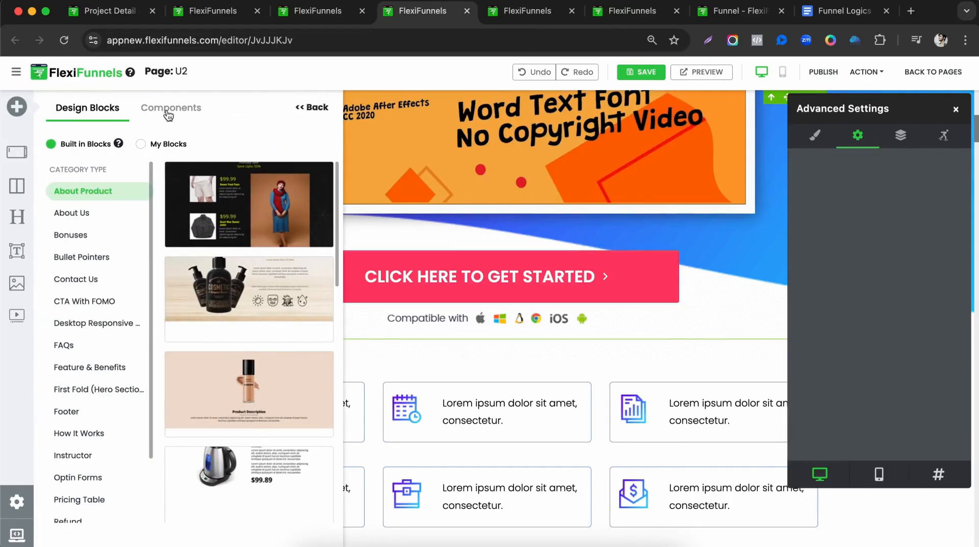
left_click(168, 117)
left_click_drag(100, 339, 491, 322)
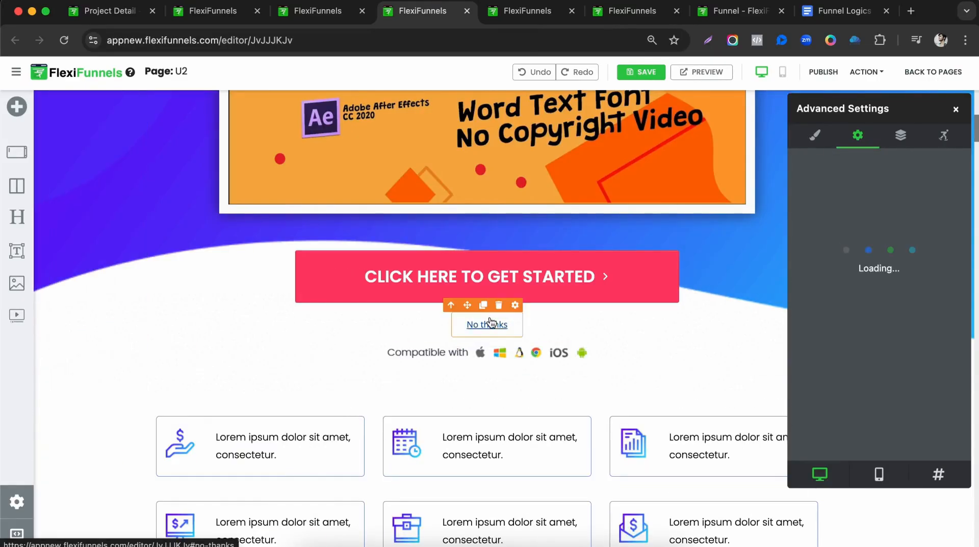
Point the No thanks link to the next Fast Food Funnel step for product U2.
left_click(877, 262)
left_click(865, 306)
left_click(859, 324)
left_click(850, 348)
left_click(835, 377)
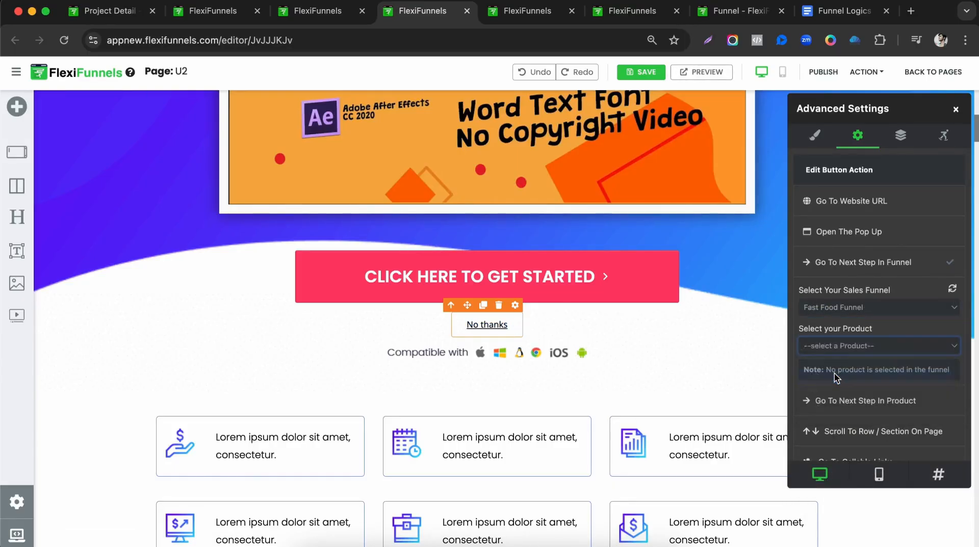
Check where a declined U2 leads in the routing table, then publish U2.
left_click(721, 15)
scroll(464, 326, "down", 2)
double_click(424, 347)
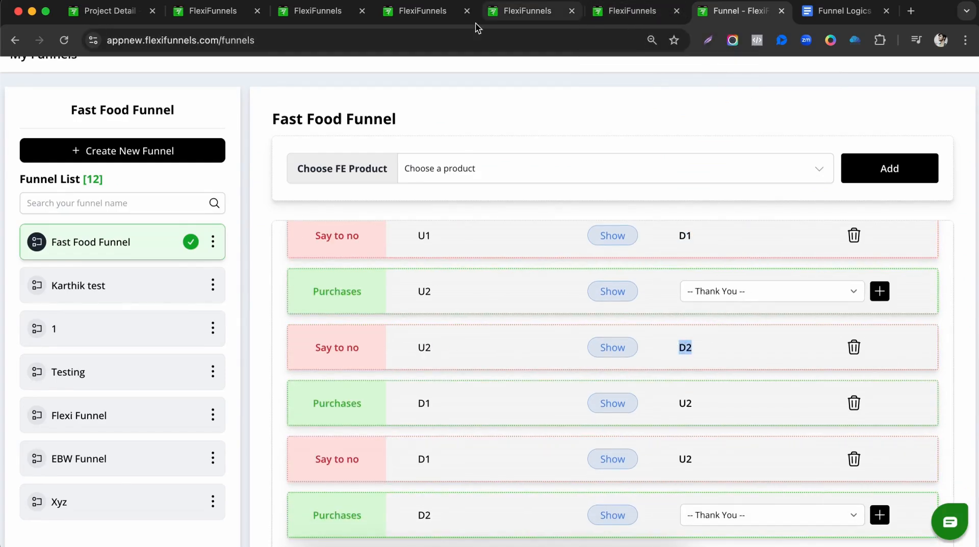
left_click(414, 20)
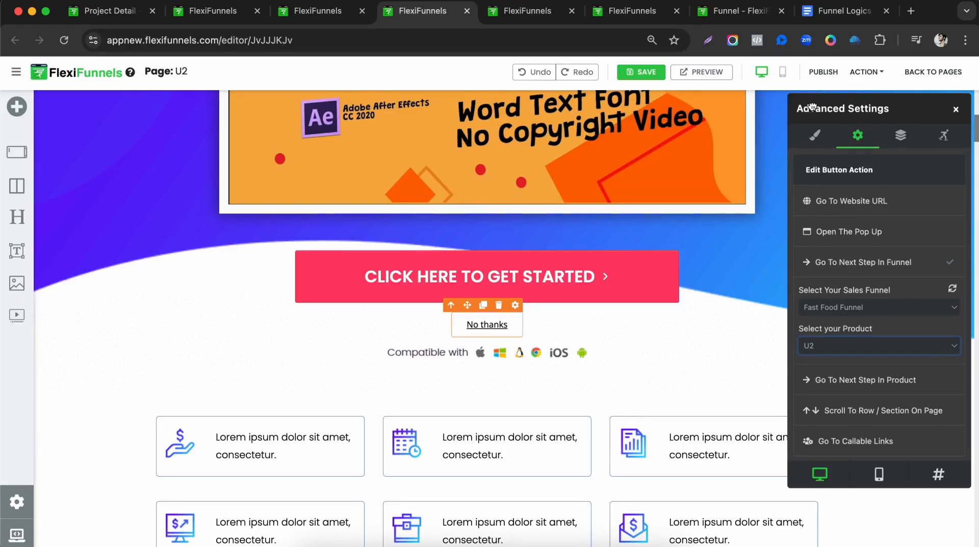
left_click(821, 71)
left_click(528, 11)
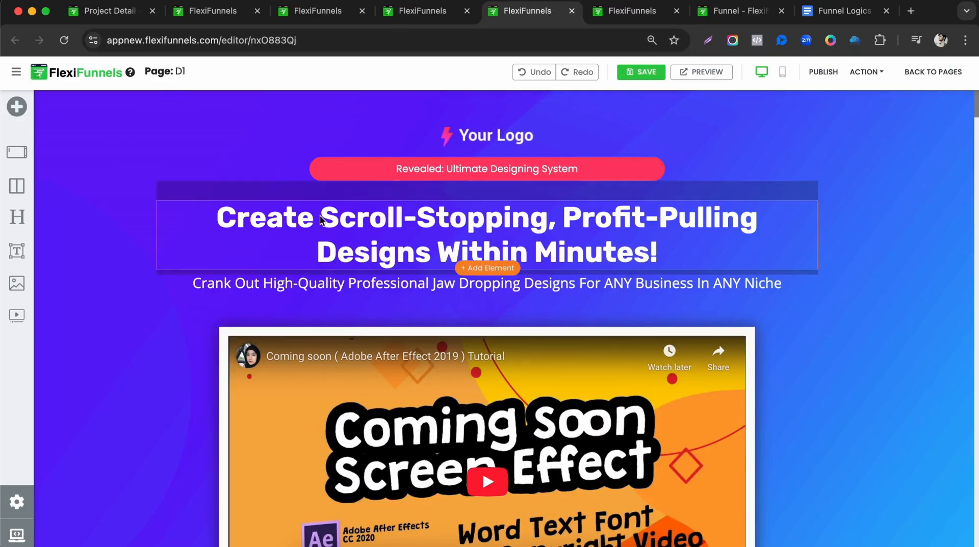
Set D1's CTA button to go to the next Fast Food Funnel step for product D1.
scroll(433, 325, "down", 5)
left_click(623, 427)
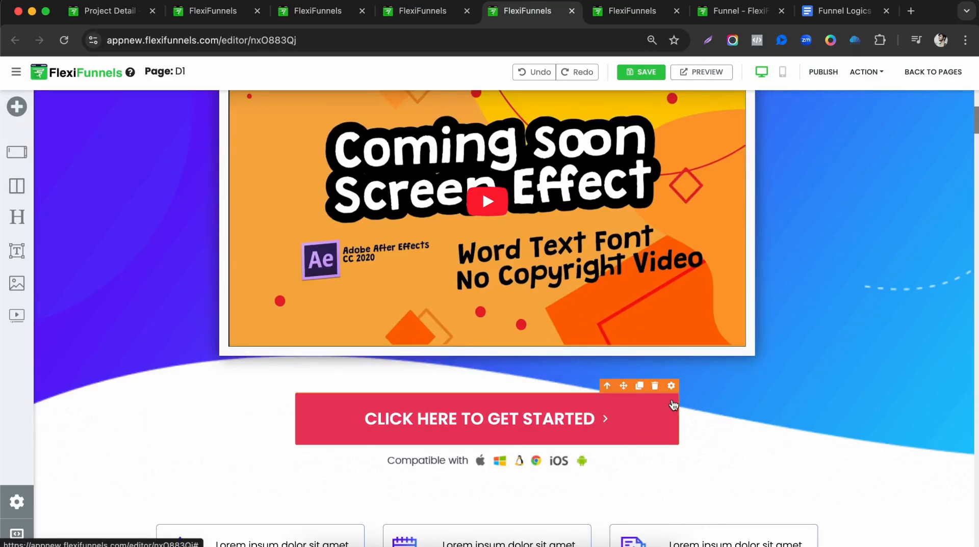
left_click(858, 135)
left_click(861, 262)
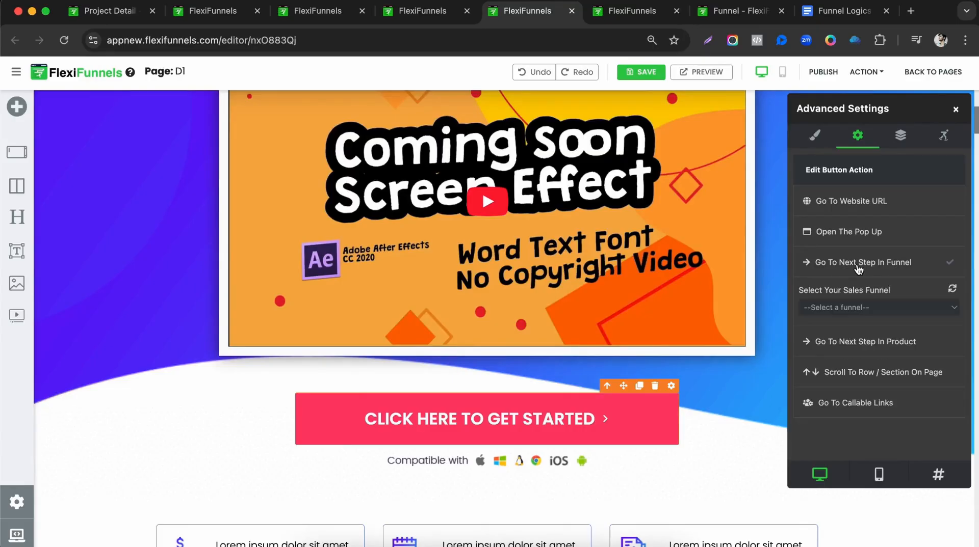
left_click(851, 308)
left_click(851, 323)
left_click(849, 348)
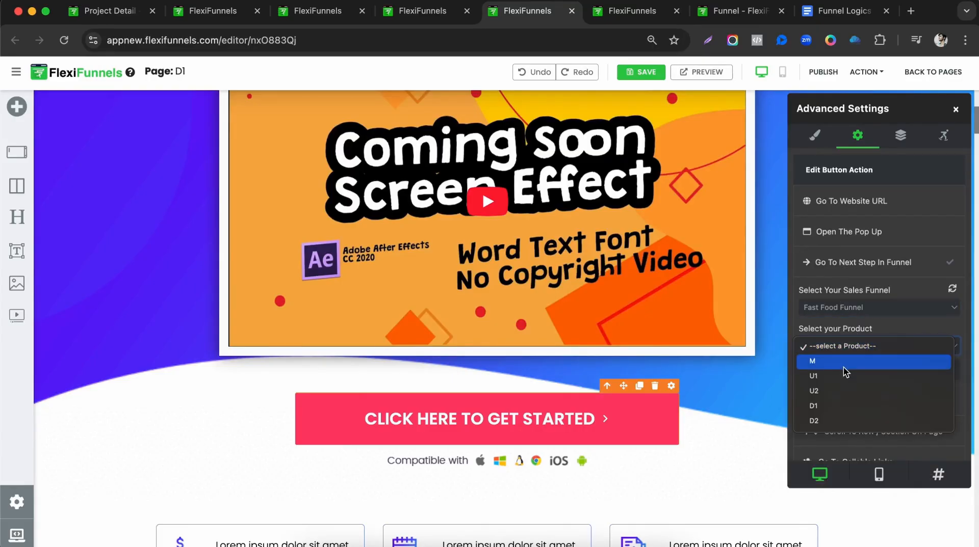
left_click(842, 404)
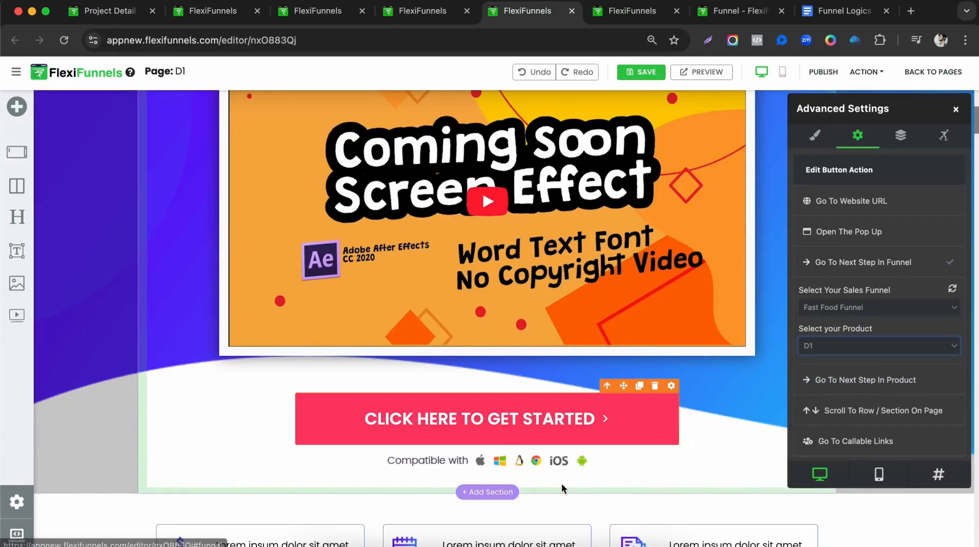
Add a No thanks link below D1's CTA button.
left_click(540, 449)
left_click(508, 445)
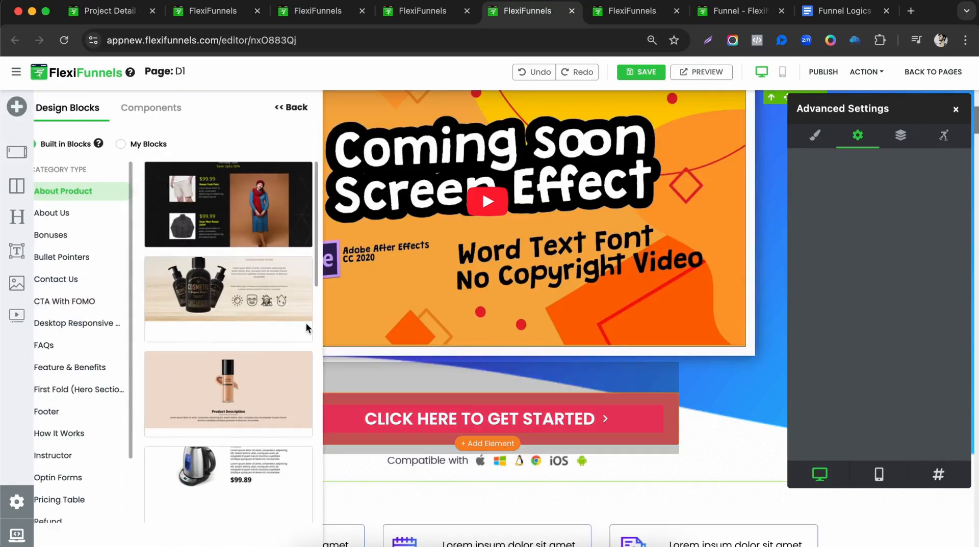
left_click(171, 107)
left_click_drag(112, 359, 545, 466)
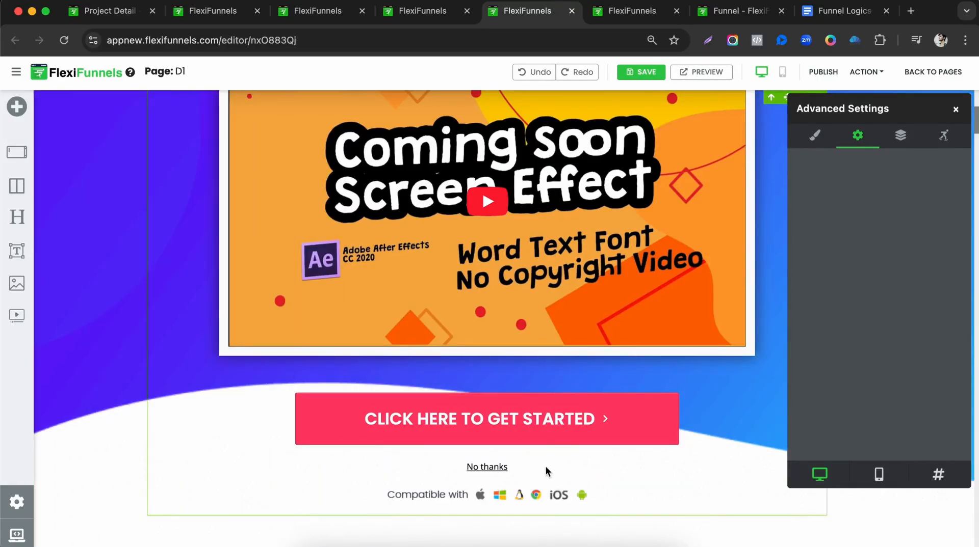
Point the No thanks link to the next Fast Food Funnel step for D1 and publish D1.
left_click(498, 467)
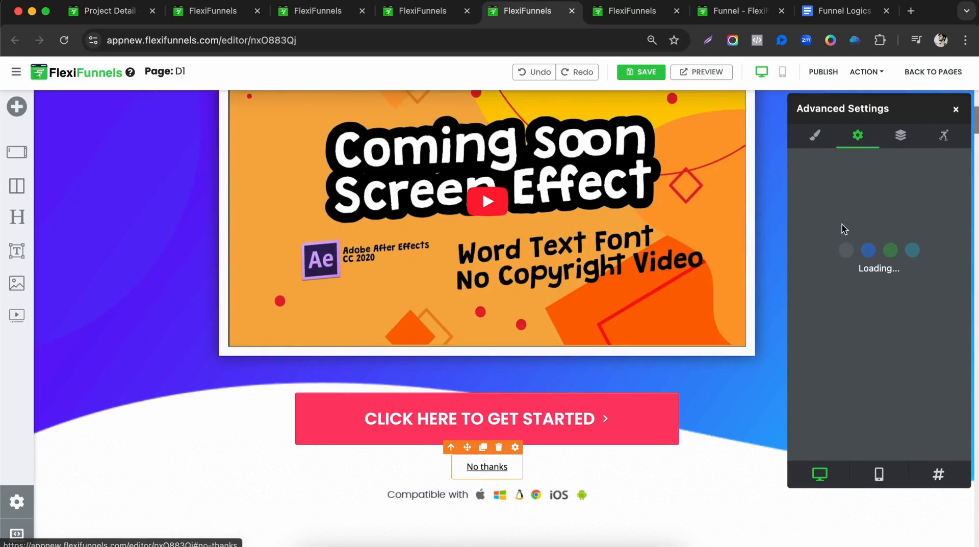
left_click(890, 293)
left_click(886, 271)
left_click(846, 309)
left_click(847, 323)
left_click(844, 346)
left_click(828, 390)
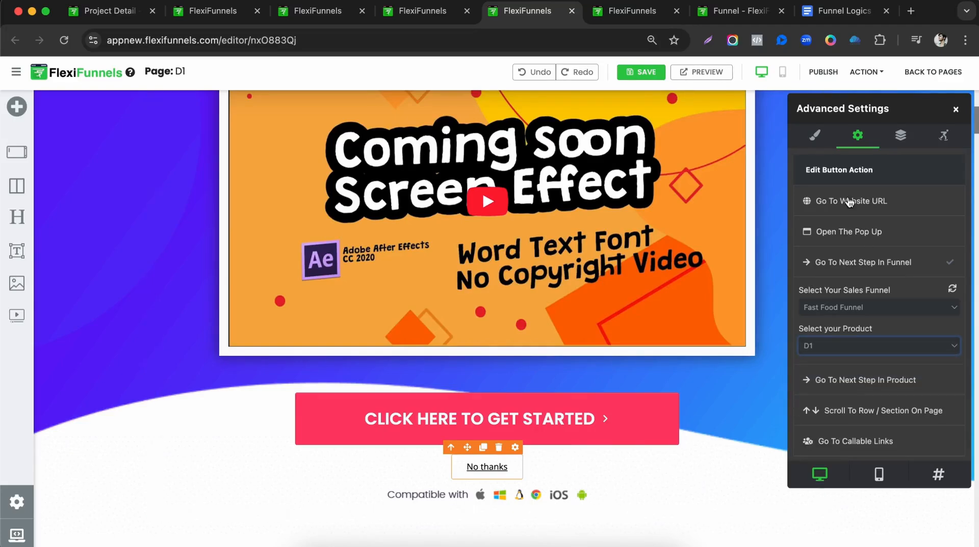
left_click(820, 72)
left_click(631, 11)
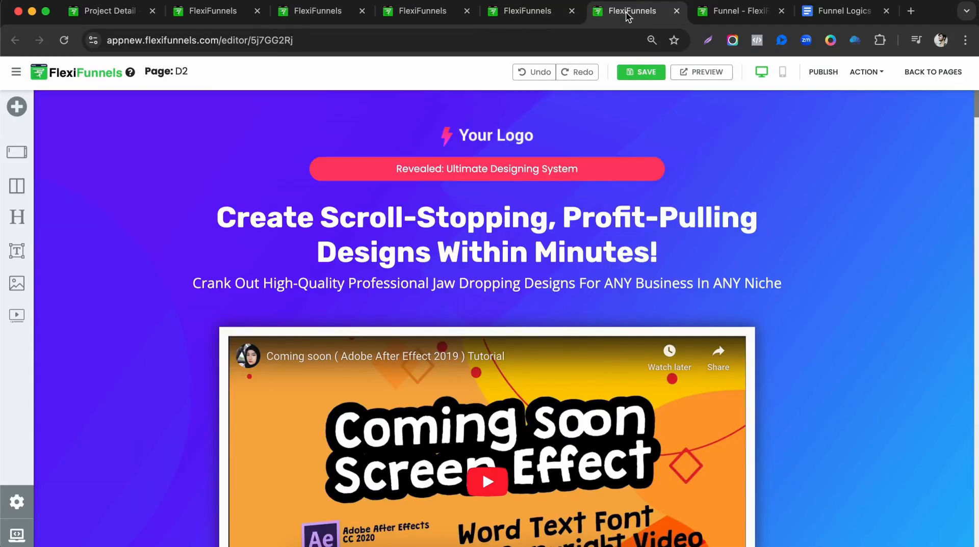
Set D2's CTA button to go to the next Fast Food Funnel step for product D2.
scroll(484, 255, "down", 7)
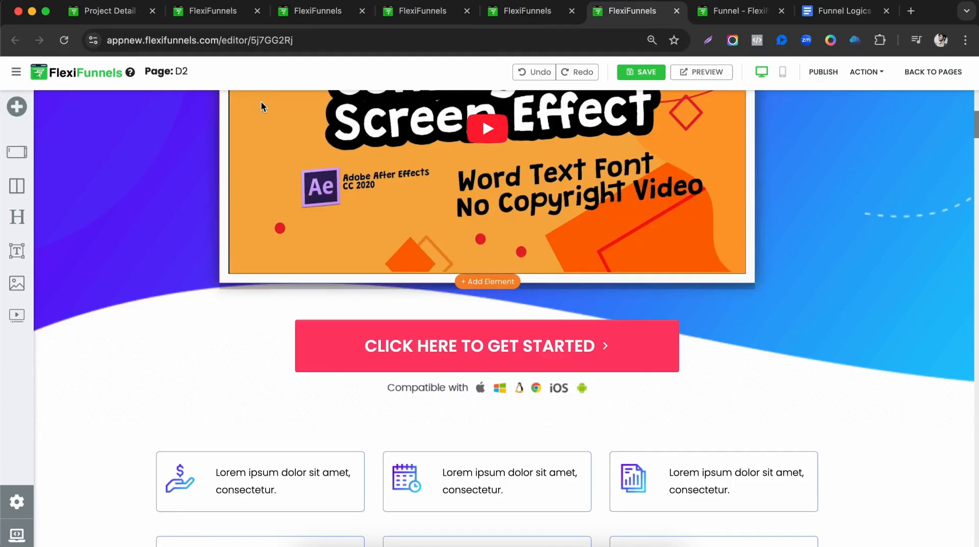
left_click(491, 355)
left_click(858, 135)
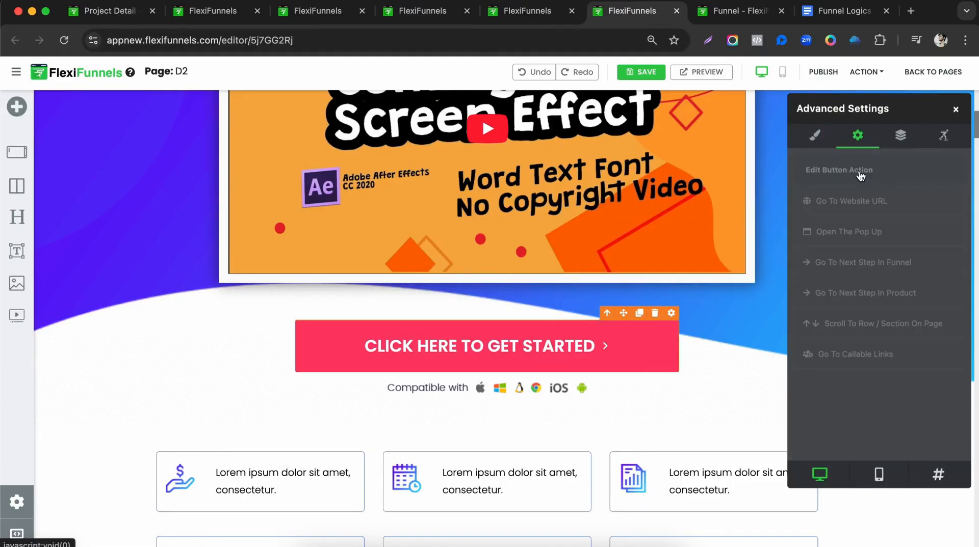
left_click(867, 263)
left_click(840, 325)
left_click(841, 345)
left_click(830, 406)
Insert a ready-made No thanks link below the D2 CTA button.
left_click(588, 379)
left_click(485, 372)
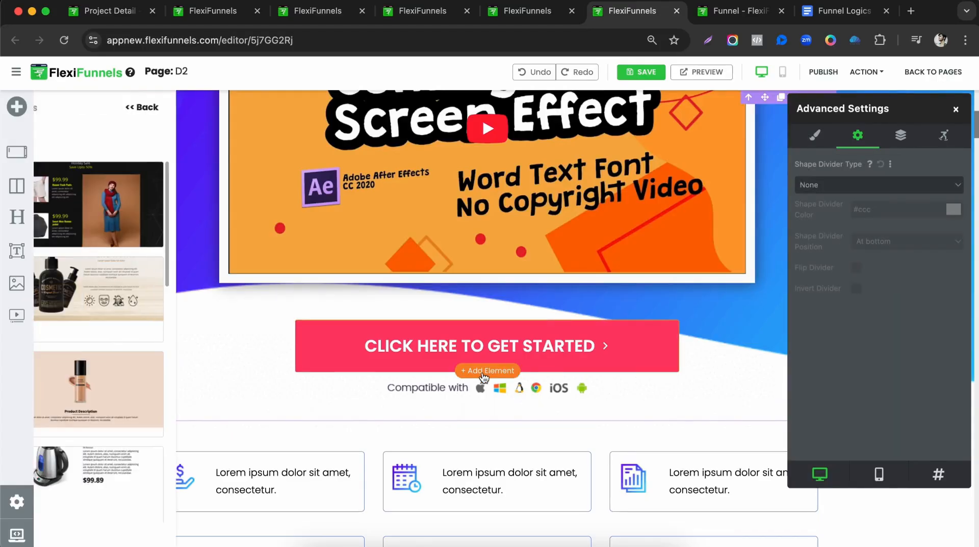
left_click(181, 119)
left_click(94, 345)
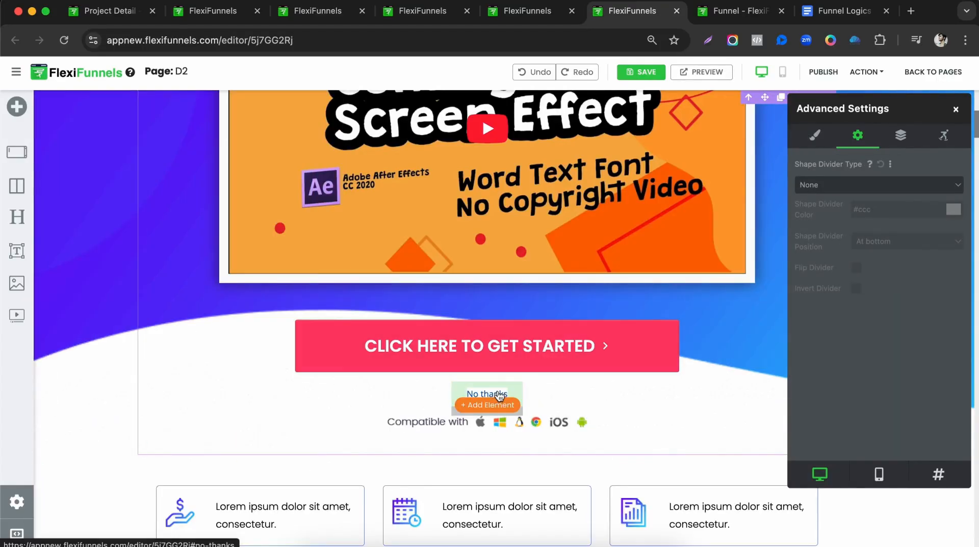
Point the No thanks link to the next Fast Food Funnel step for product D2 and publish.
left_click(868, 262)
left_click(852, 309)
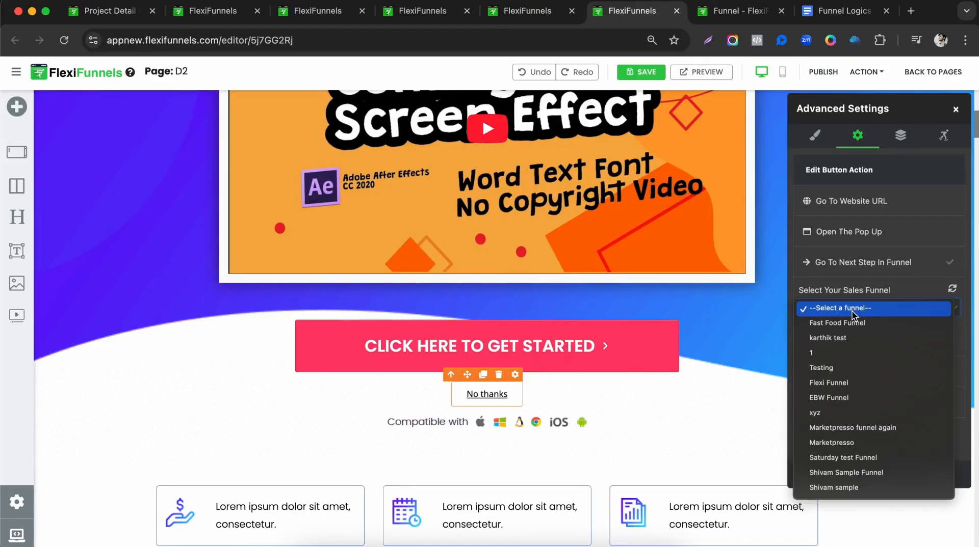
left_click(851, 320)
left_click(854, 351)
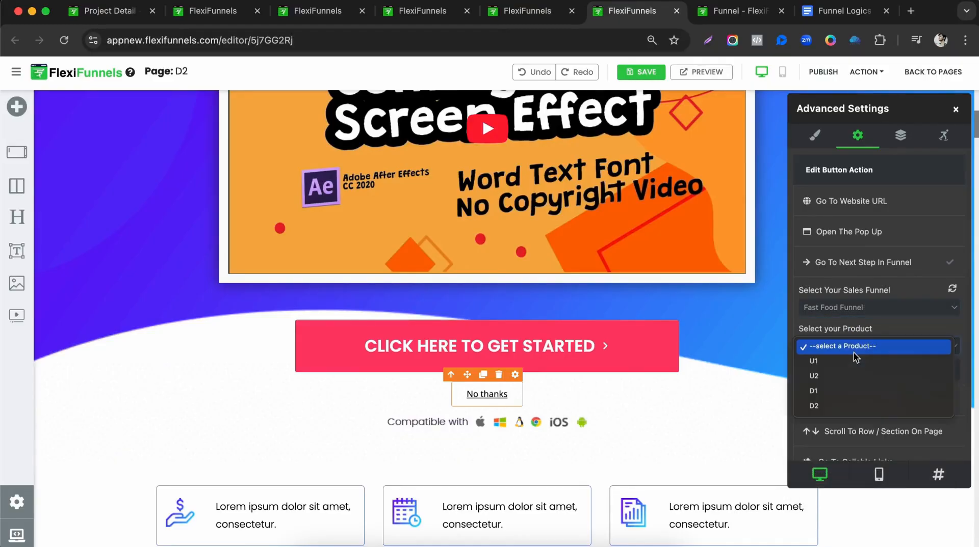
left_click(840, 407)
left_click(823, 73)
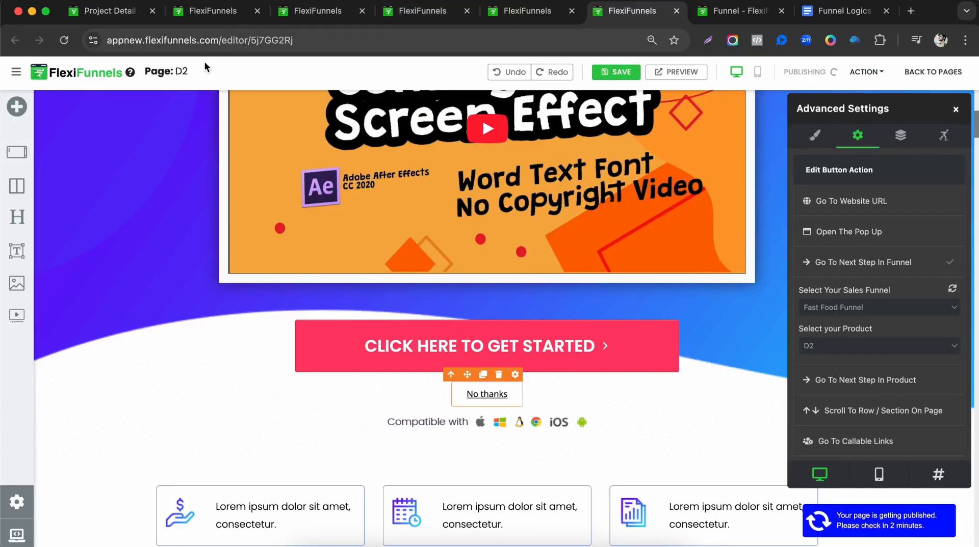
Highlight the D1 and D2 routing lines in the Funnel Logics doc.
left_click(838, 22)
left_click_drag(271, 261, 390, 276)
left_click_drag(267, 289, 433, 302)
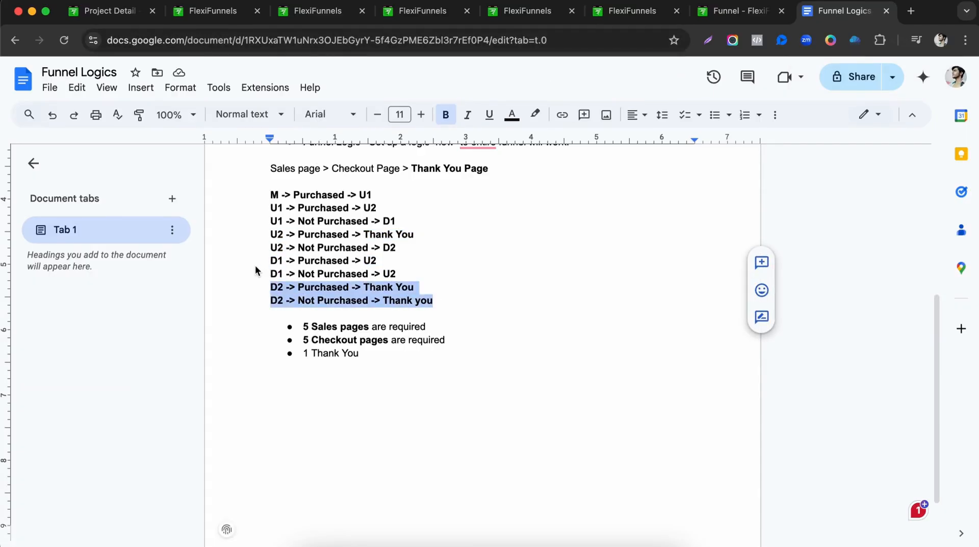
Highlight the U2 and M purchased routes in the doc and look over the open U2 and D2 editors.
left_click_drag(270, 234, 350, 237)
left_click_drag(281, 196, 341, 196)
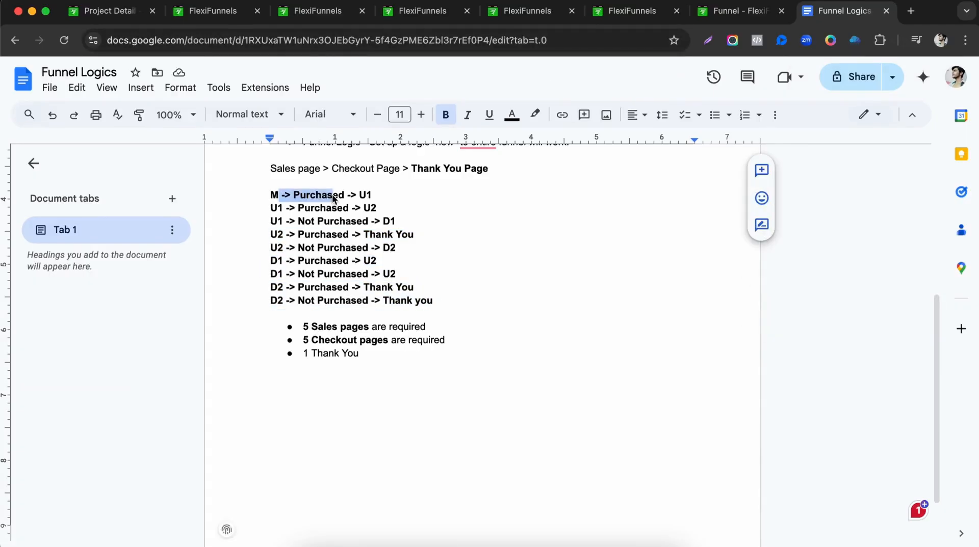
left_click(284, 15)
left_click(240, 16)
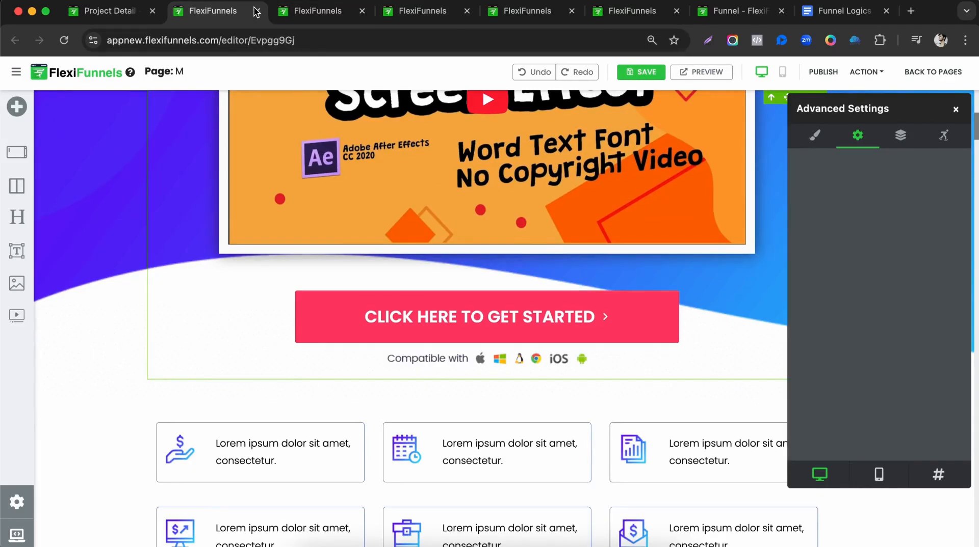
left_click(294, 15)
left_click(445, 17)
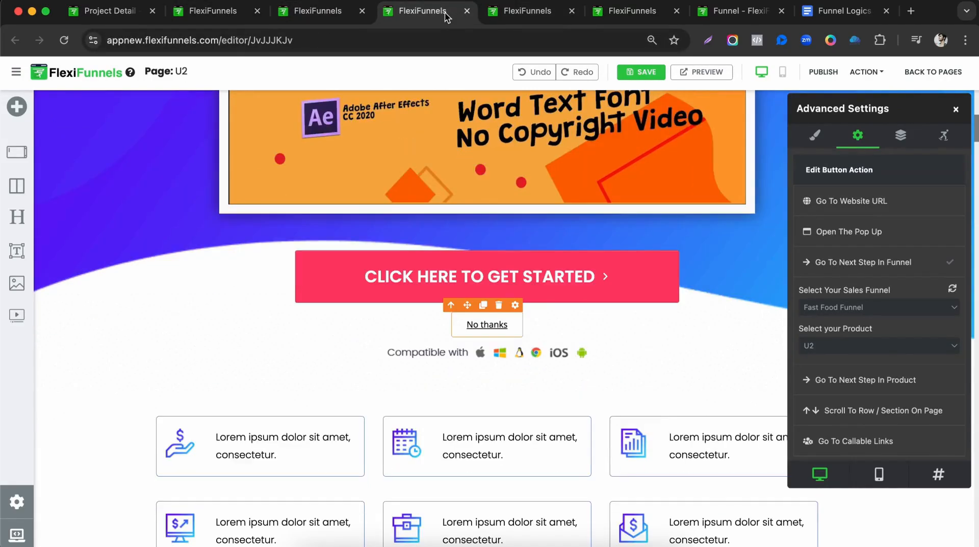
left_click(525, 11)
left_click(634, 13)
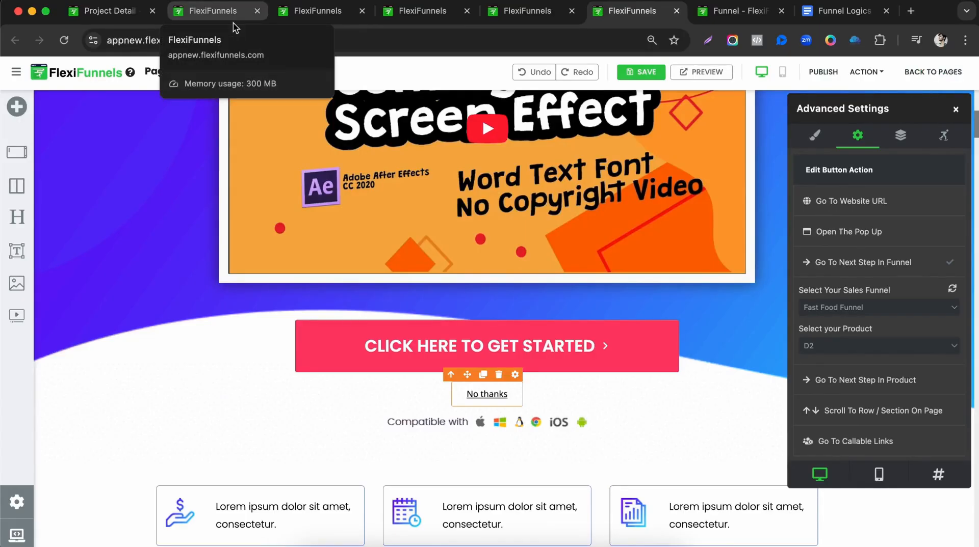
Stay in the page M editor and open its PUBLISHED URL in a new tab.
left_click(932, 71)
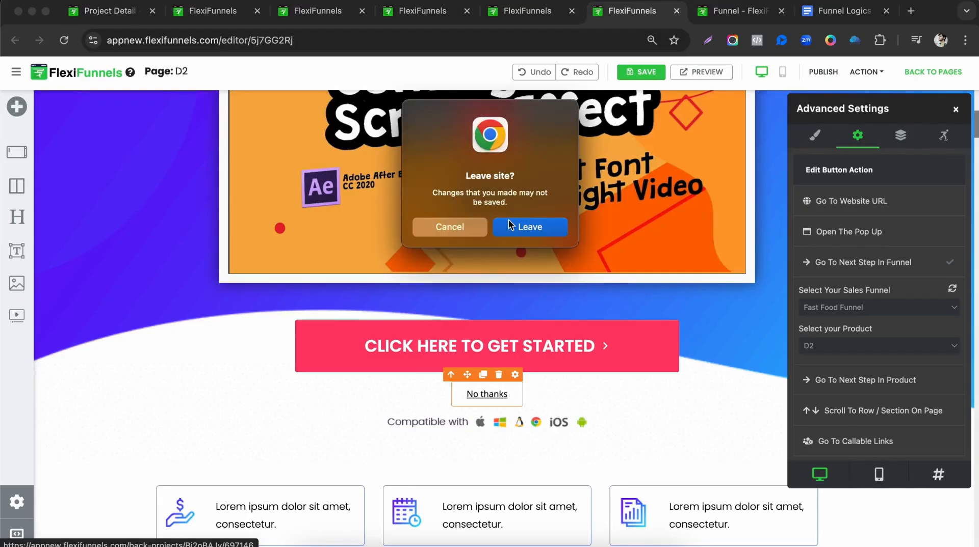
left_click(454, 228)
left_click(213, 11)
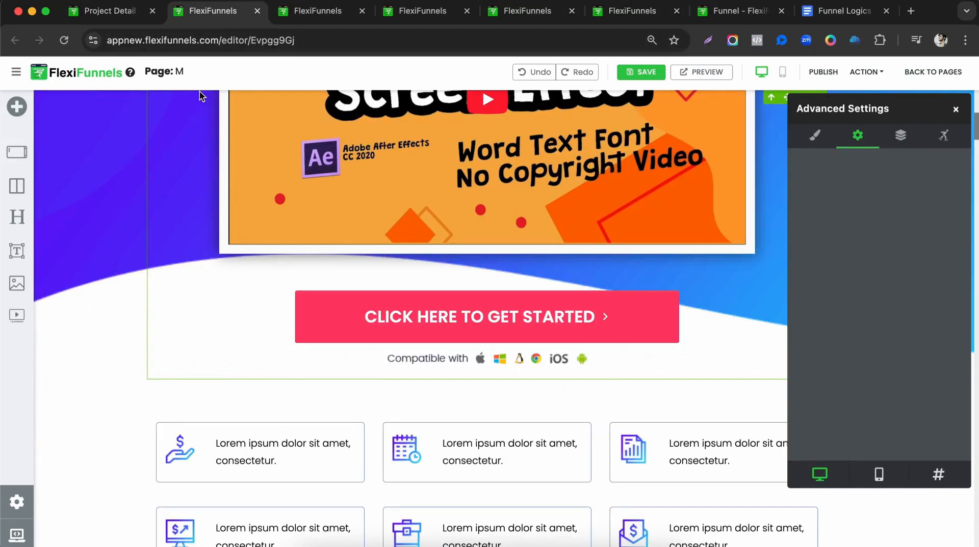
left_click_drag(175, 70, 408, 95)
left_click(367, 81)
left_click(866, 72)
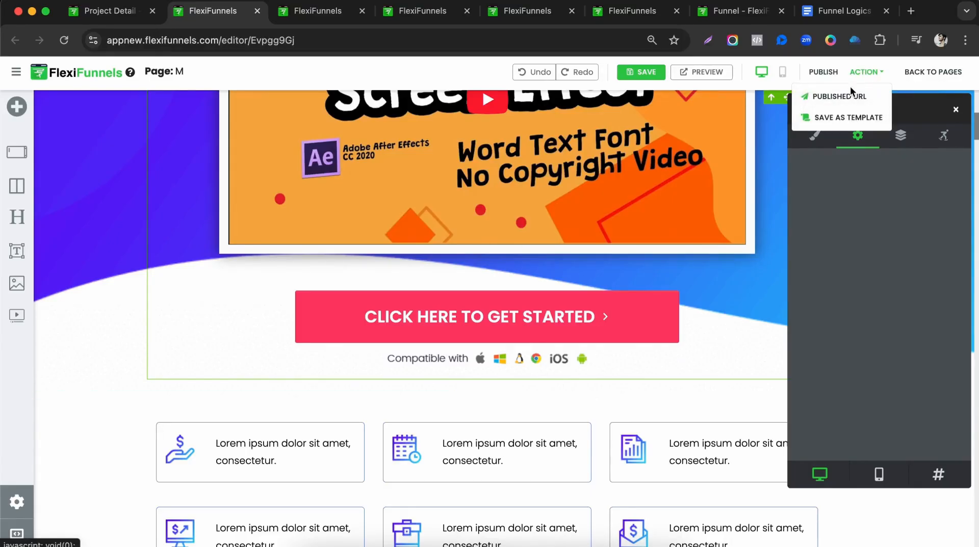
left_click(839, 96)
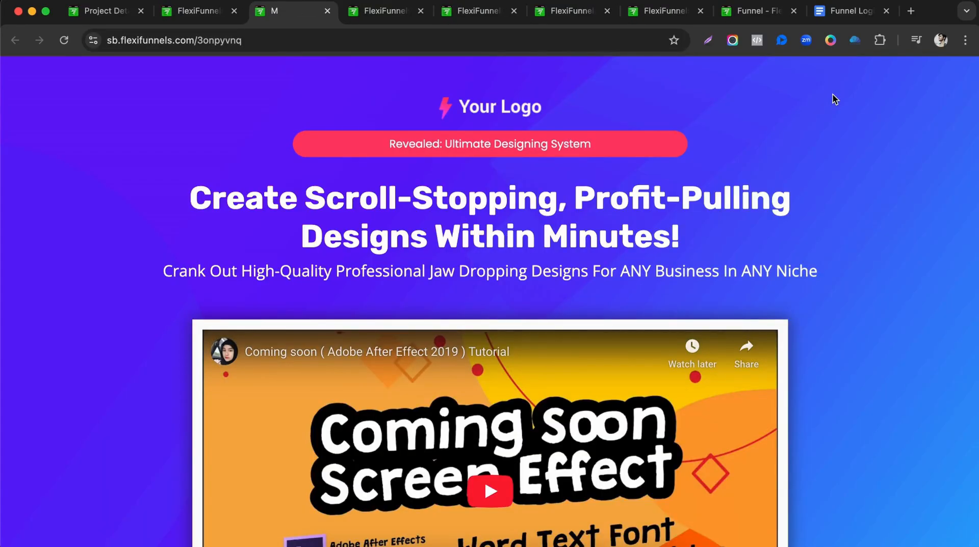
Follow page M's CLICK HERE TO GET STARTED button to checkout and inspect the funnel ids in its URL.
scroll(832, 93, "down", 5)
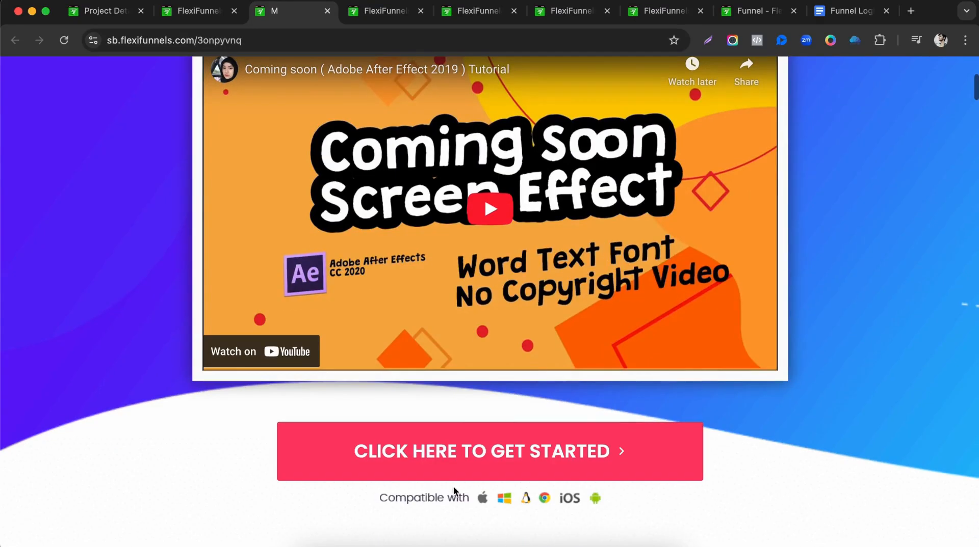
left_click(500, 475)
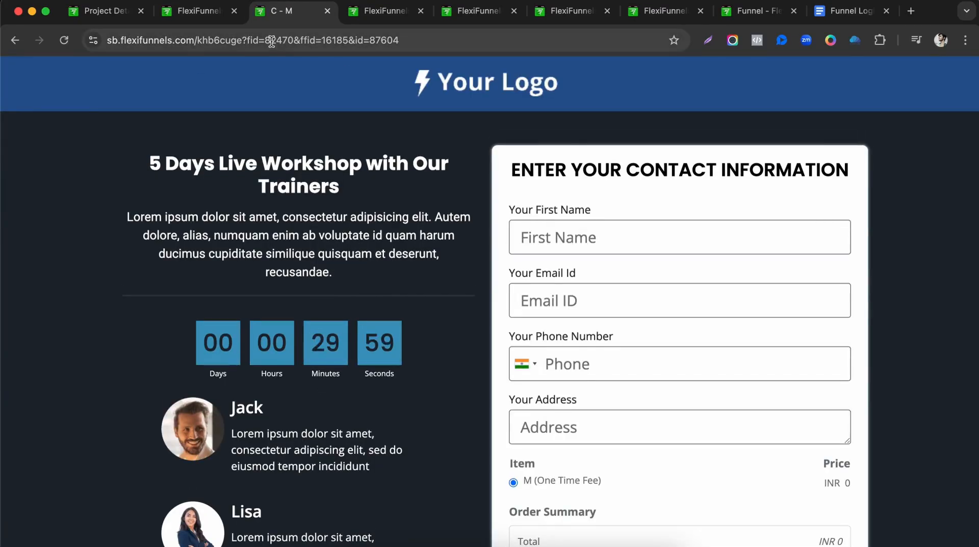
left_click_drag(247, 41, 265, 42)
left_click_drag(335, 42, 355, 41)
left_click_drag(458, 41, 301, 43)
left_click(238, 42)
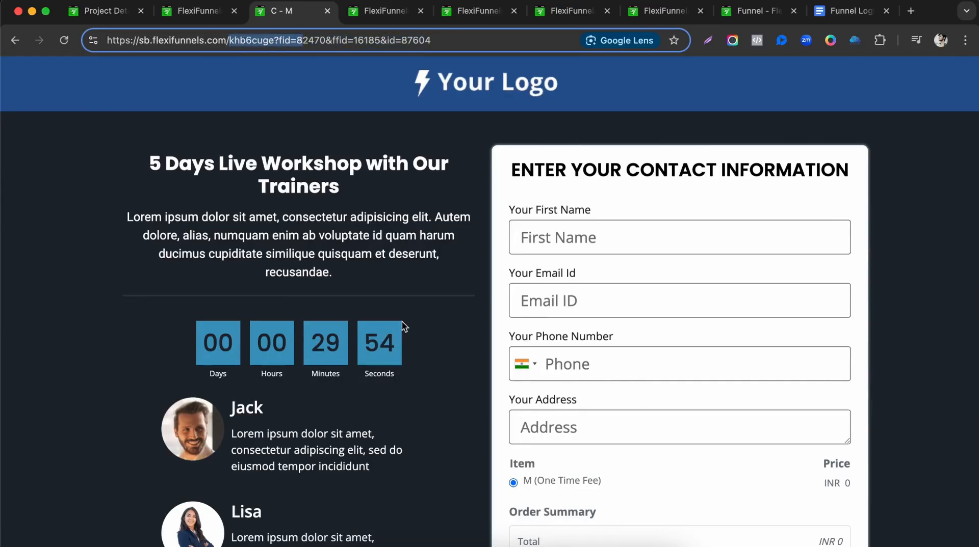
scroll(560, 284, "down", 2)
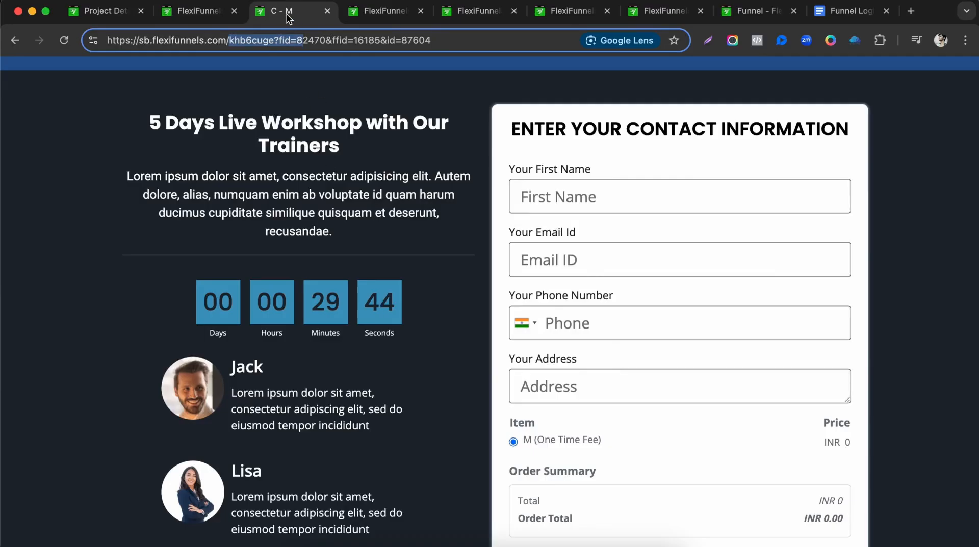
Mark U1 as M's purchased destination in the Funnel Logics doc, then return to the C - M checkout.
left_click(852, 7)
left_click(297, 208)
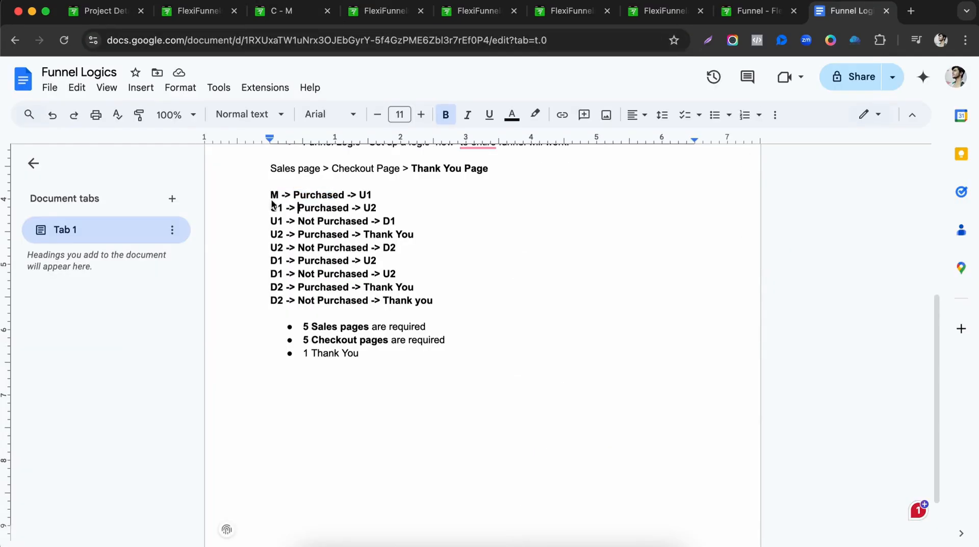
double_click(364, 195)
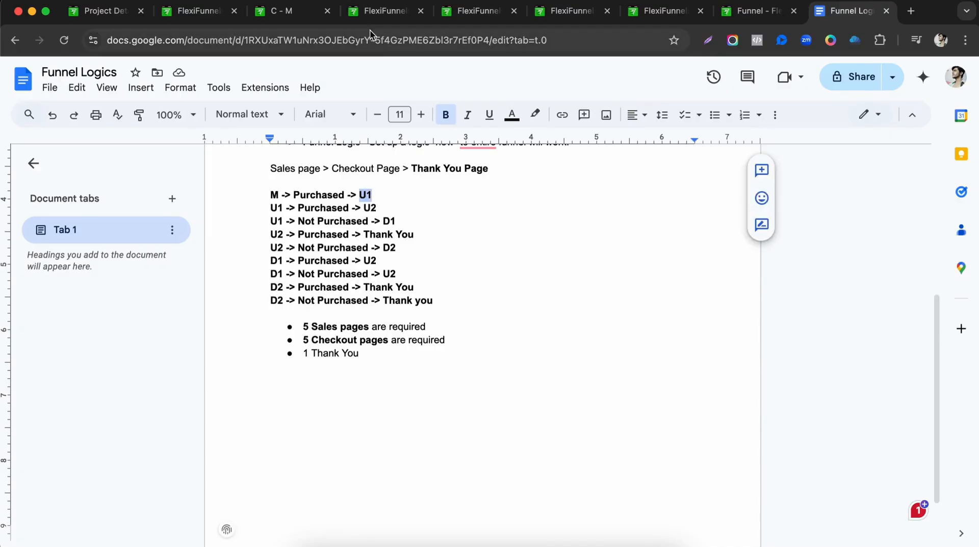
left_click(279, 12)
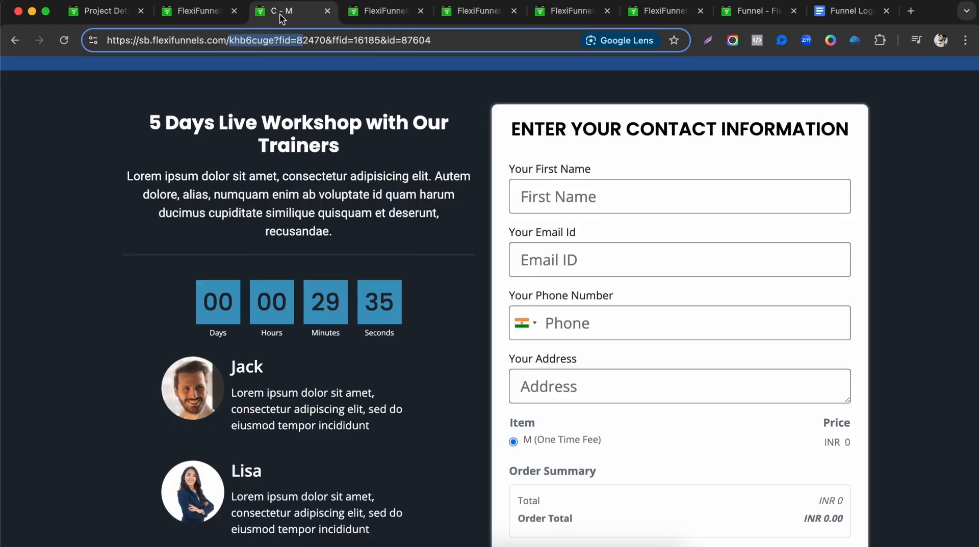
Enter a test phone number, first name and e-mail on the C - M checkout form.
left_click(594, 332)
type("9999999")
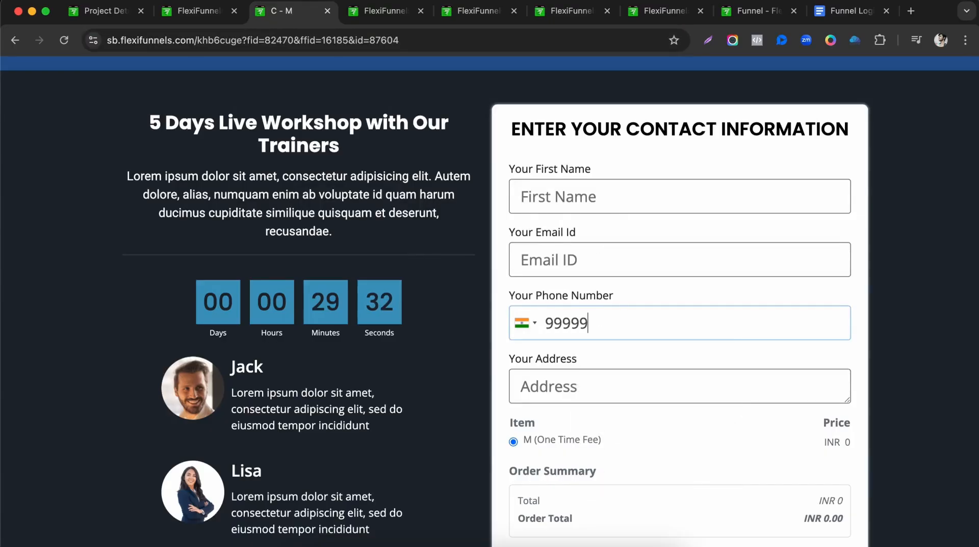
type("9")
left_click(594, 332)
left_click(570, 203)
type("S")
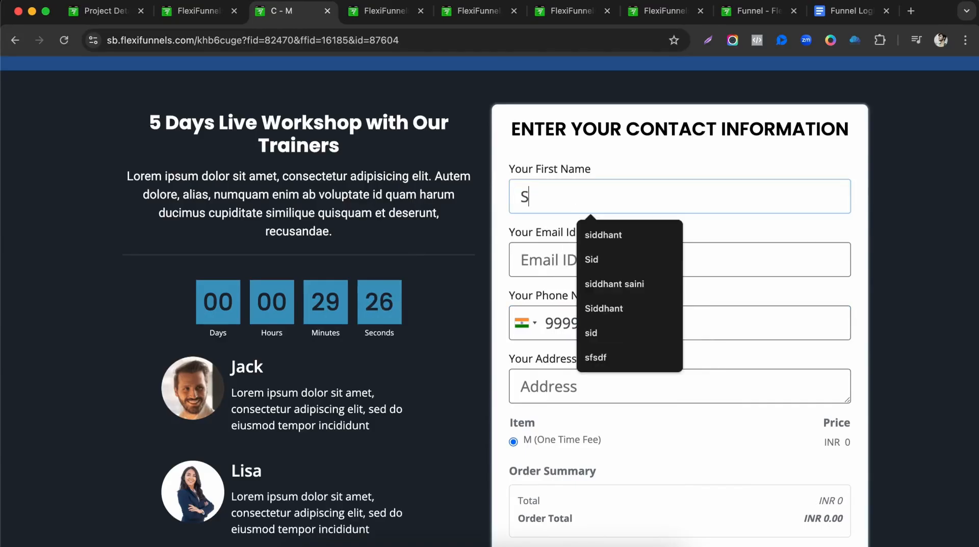
type("iddhant")
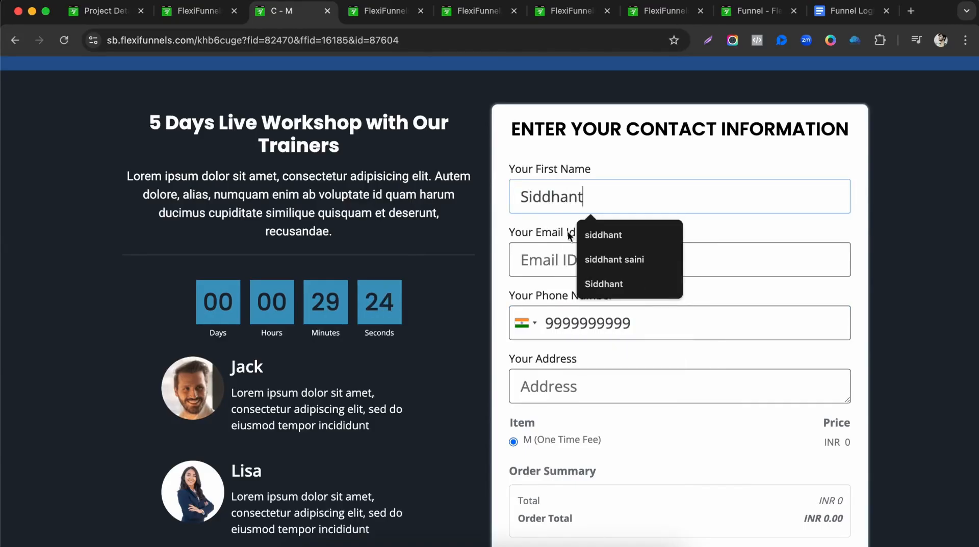
left_click(551, 259)
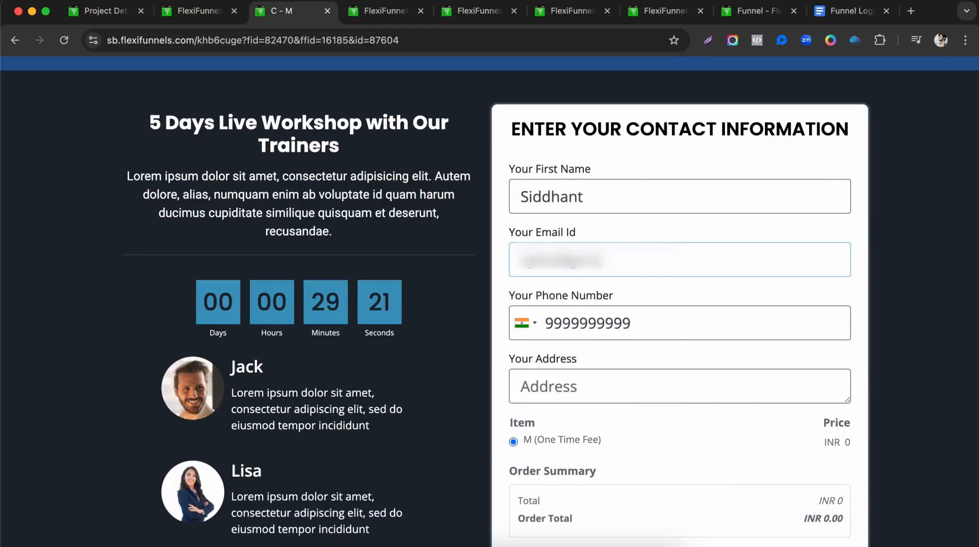
Fill the address field with 'Address' and complete the order.
left_click(536, 396)
type("8888")
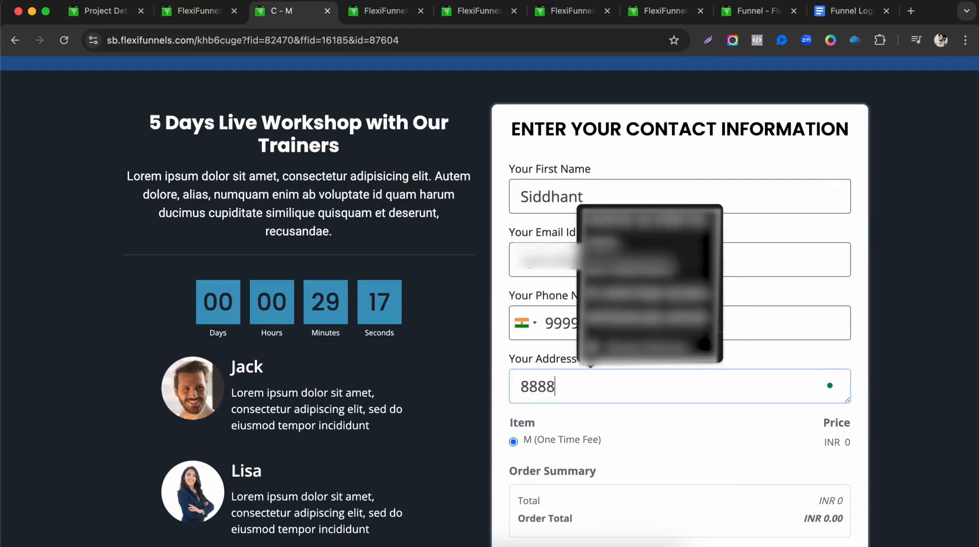
type("888888as")
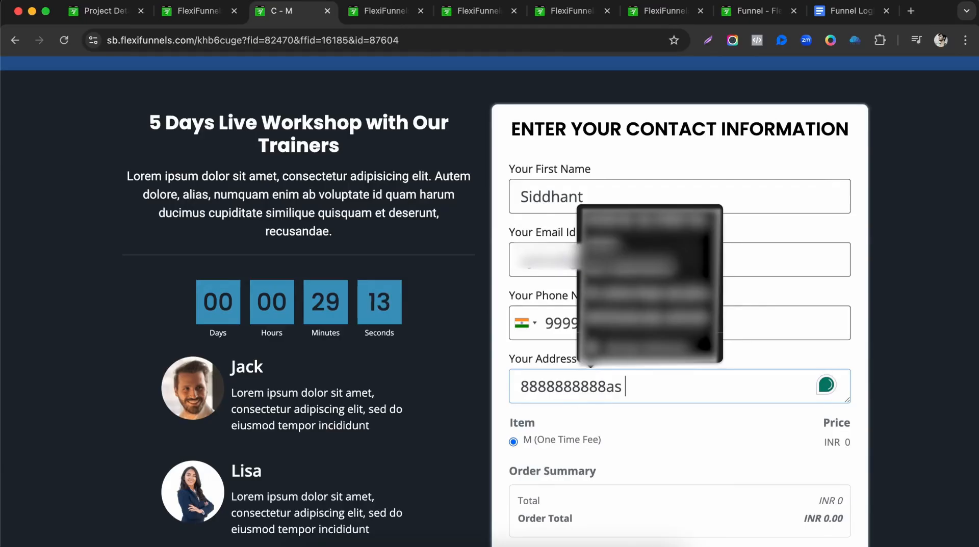
key("super+a")
type("Adress")
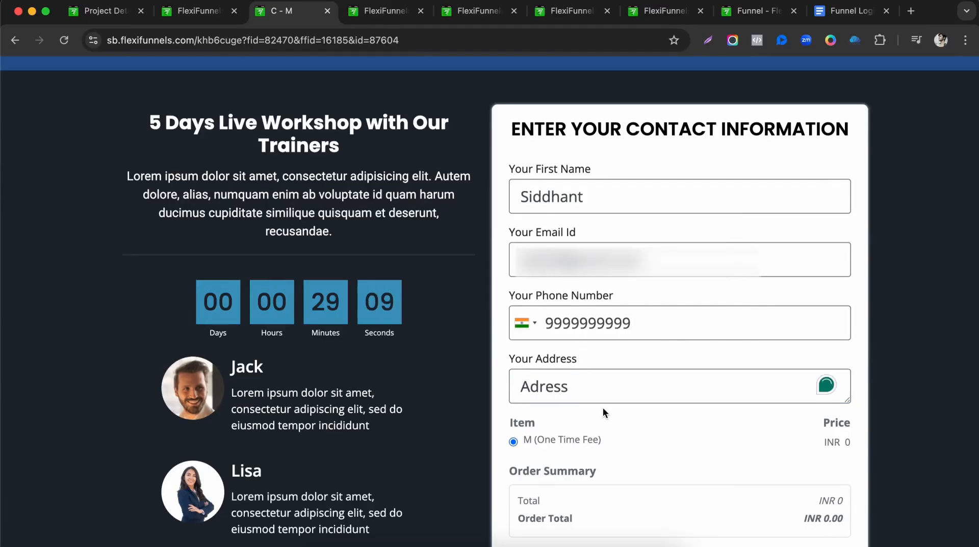
left_click(529, 386)
type("d")
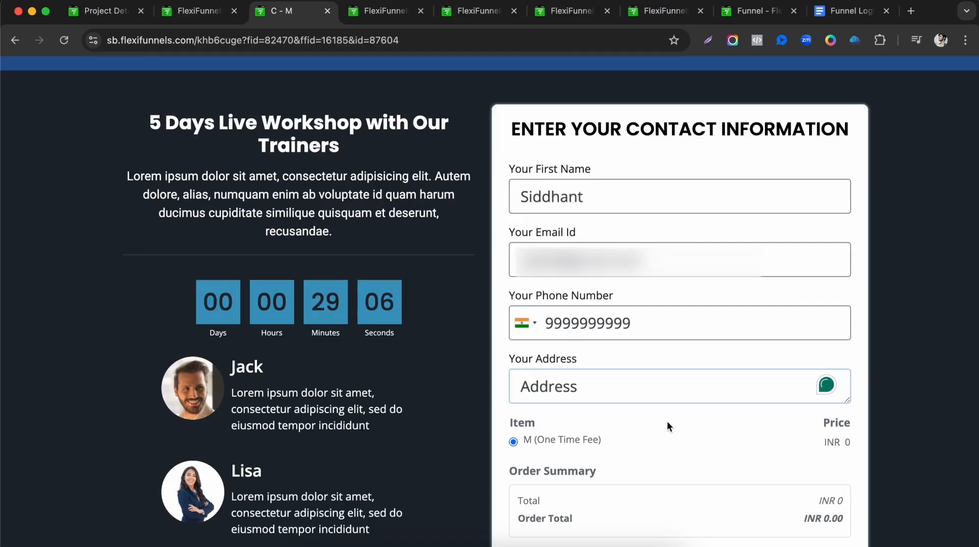
scroll(663, 449, "down", 5)
left_click(650, 510)
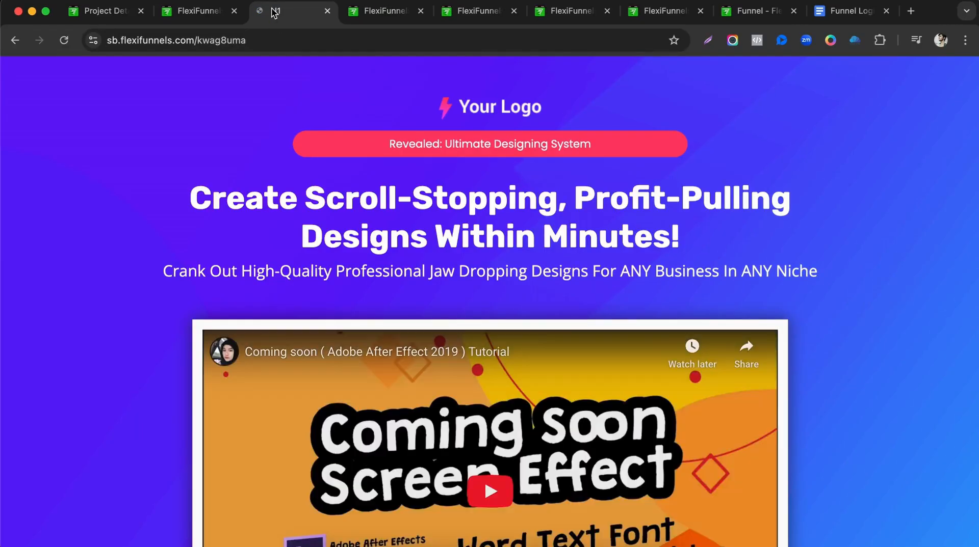
Highlight U1's Not Purchased route in the doc, then click No thanks on the live U1 page.
scroll(484, 249, "down", 9)
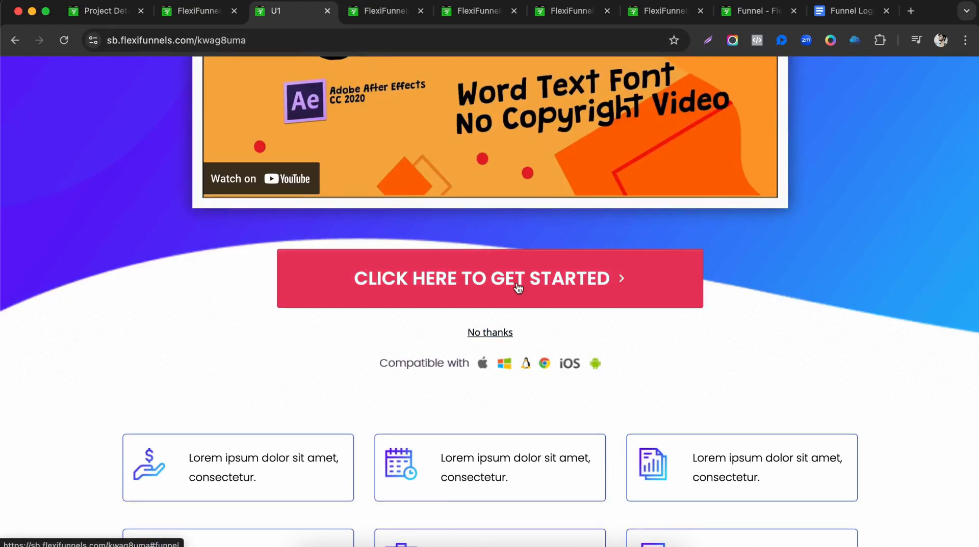
left_click(847, 11)
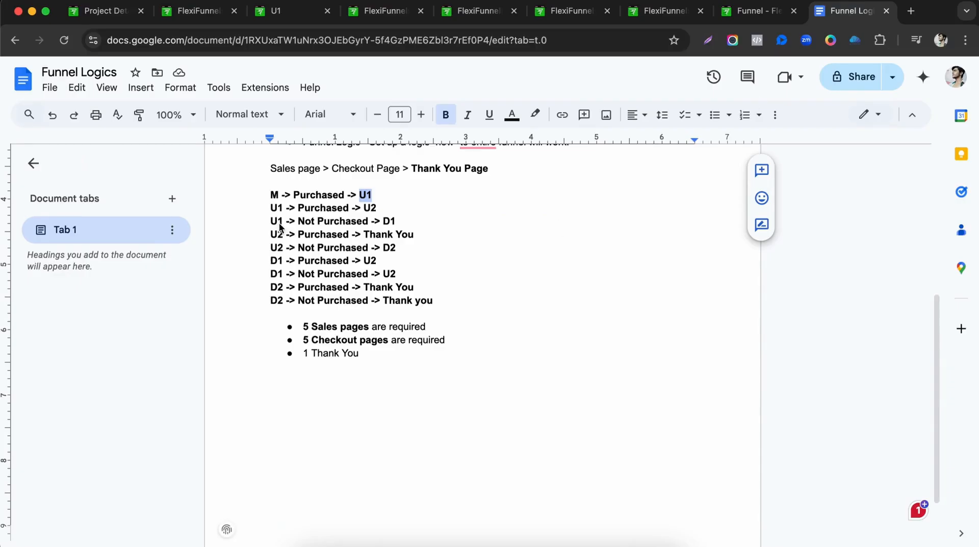
left_click_drag(299, 221, 402, 226)
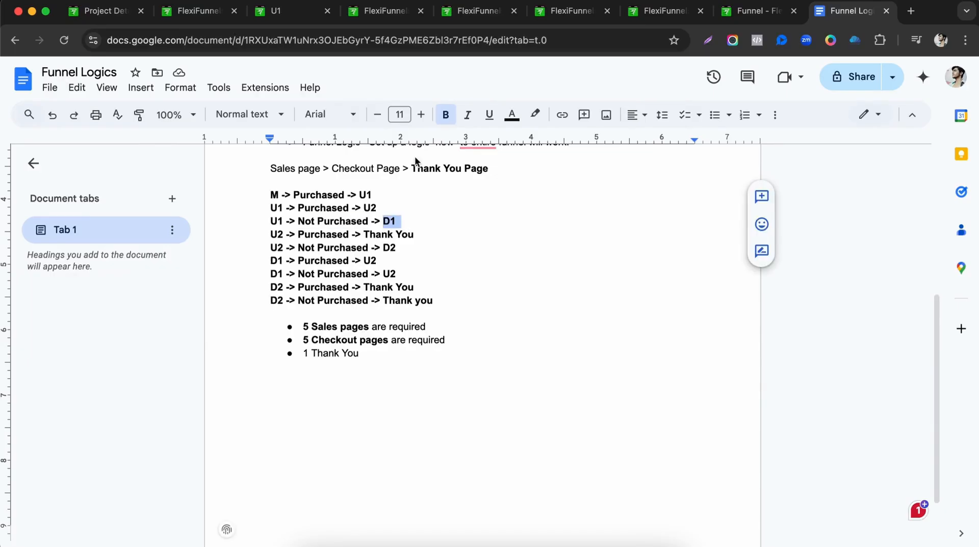
left_click(293, 12)
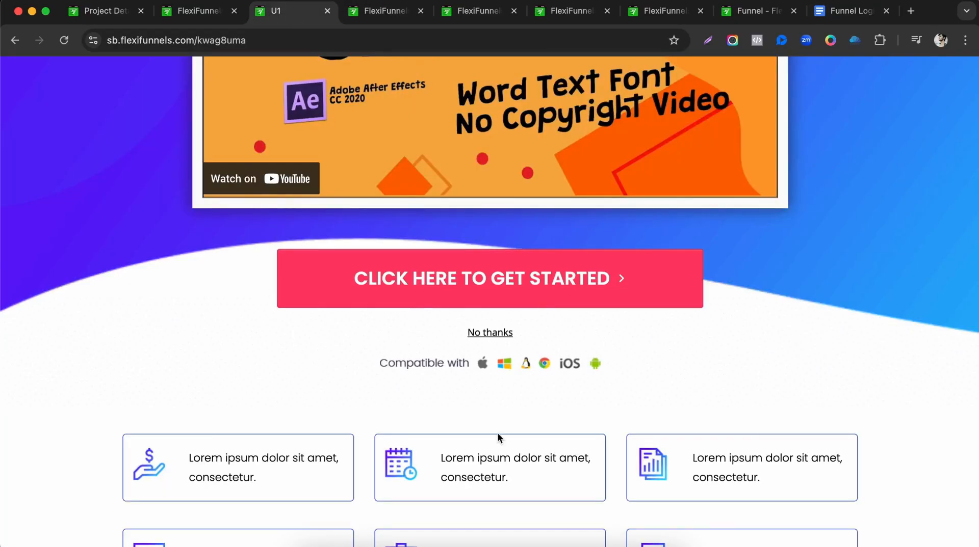
left_click(496, 333)
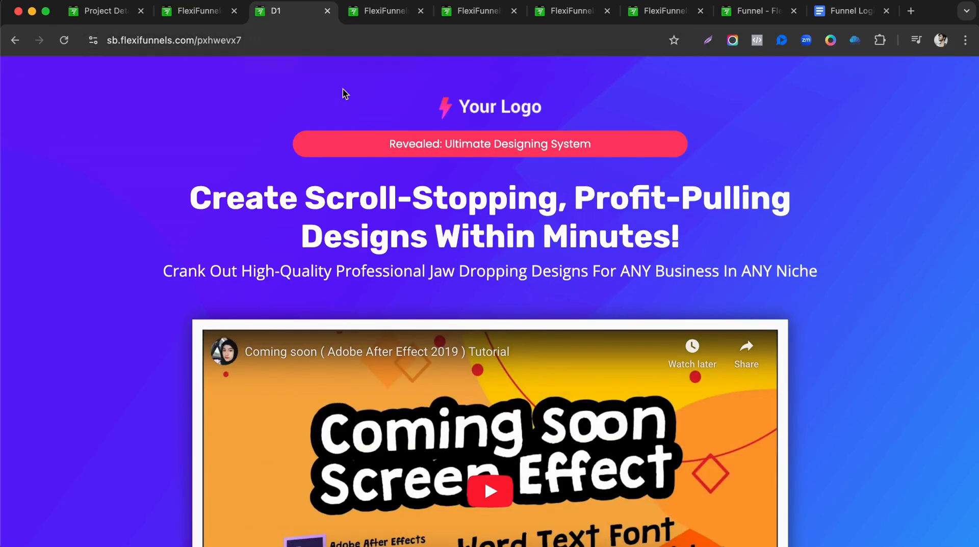
Accept the D1 offer with CLICK HERE TO GET STARTED to open its checkout.
scroll(343, 94, "down", 7)
left_click(458, 390)
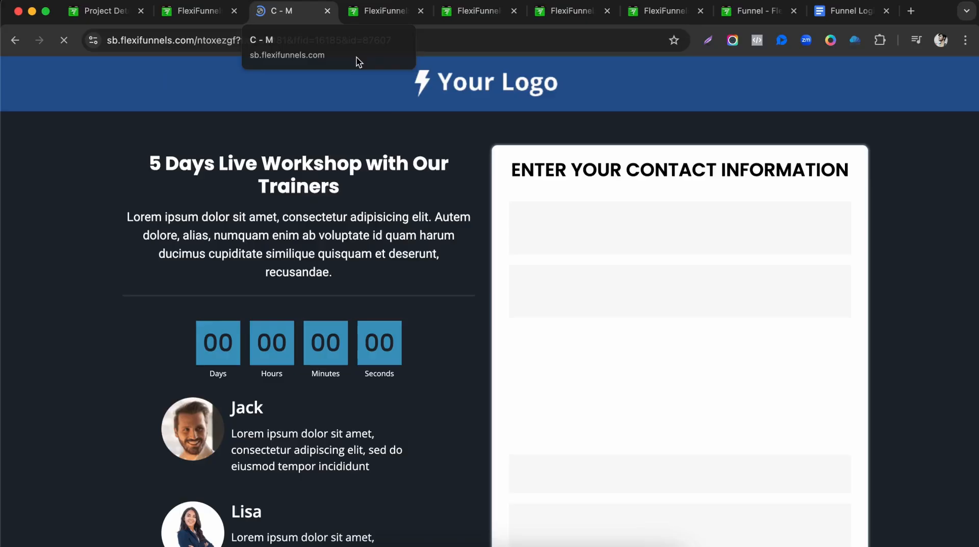
scroll(517, 347, "down", 3)
scroll(517, 346, "up", 2)
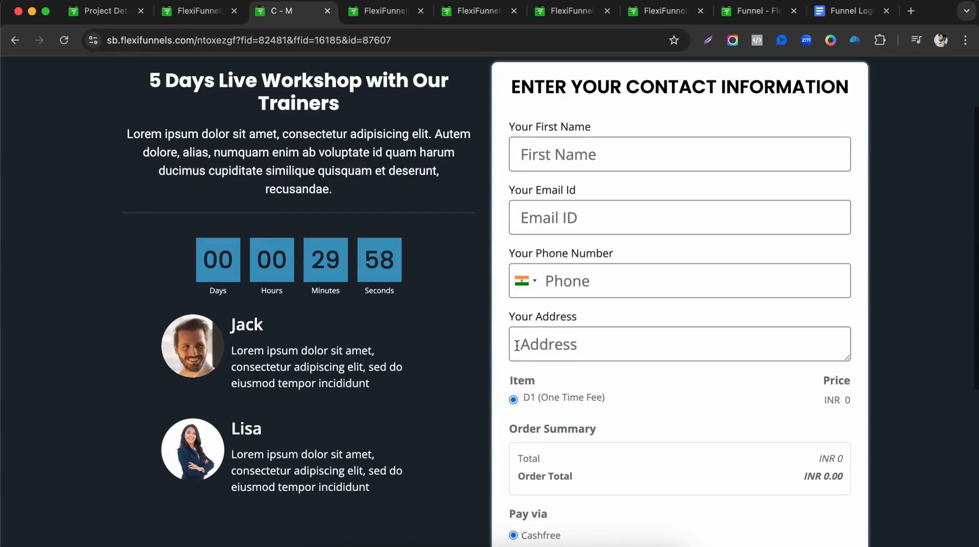
Fill the D1 checkout with a test e-mail, phone number, address 'Address' and first name.
left_click(612, 157)
left_click(560, 220)
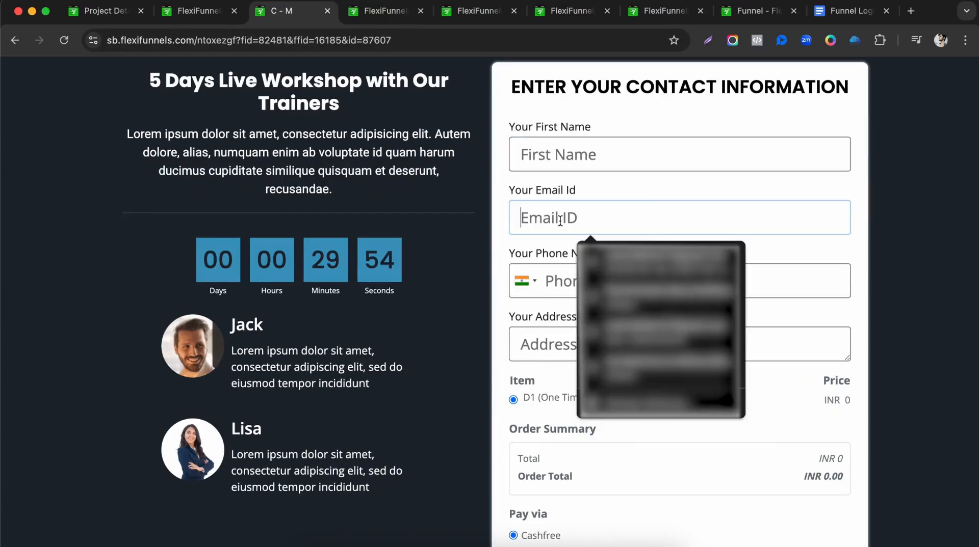
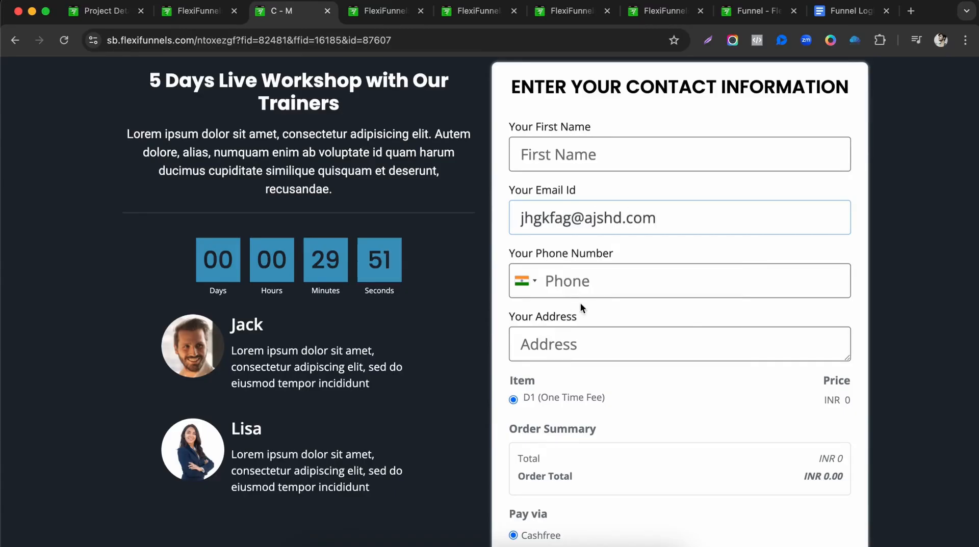
left_click(581, 285)
type("7777777777")
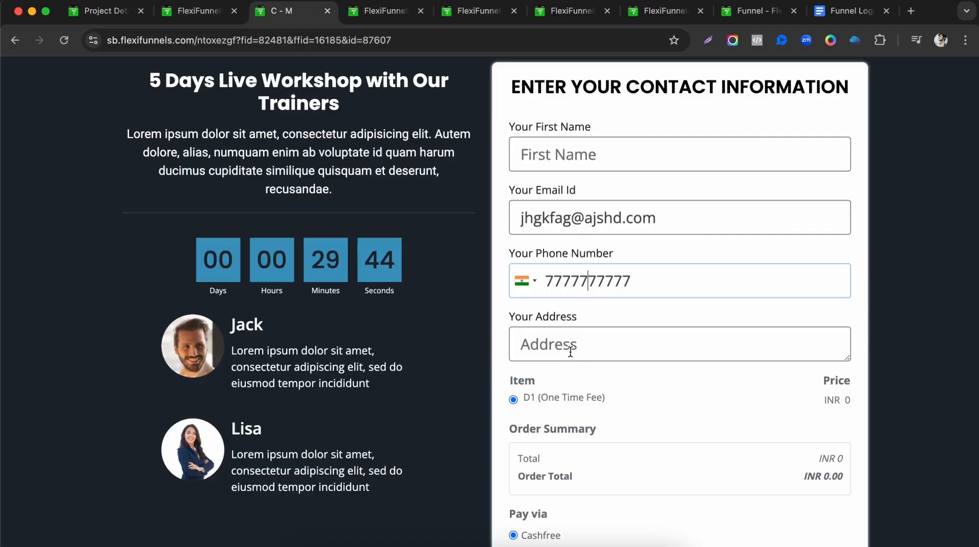
left_click(572, 348)
type("Address")
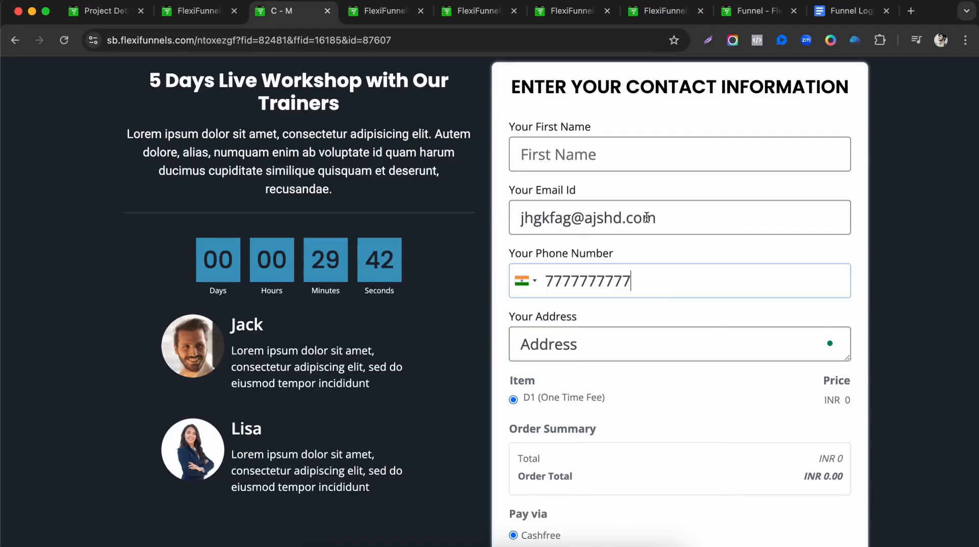
left_click(625, 157)
type("Sid")
left_click(729, 377)
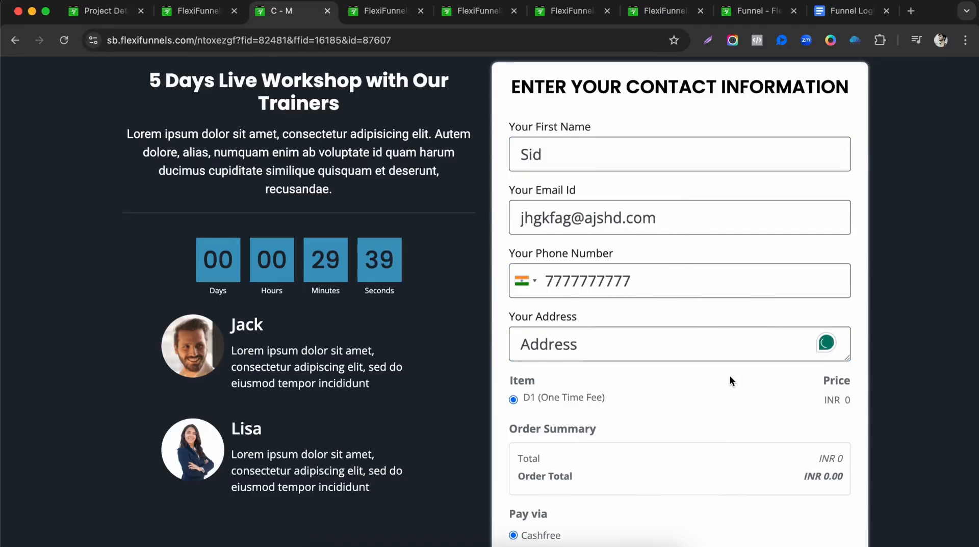
Confirm in the doc that a D1 purchase leads to U2, then submit the D1 order.
scroll(615, 286, "down", 5)
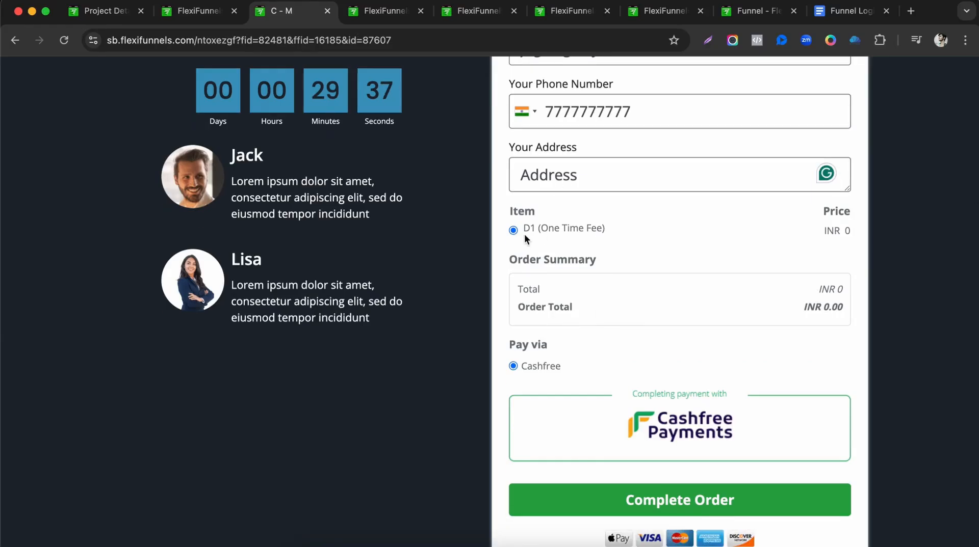
left_click(861, 10)
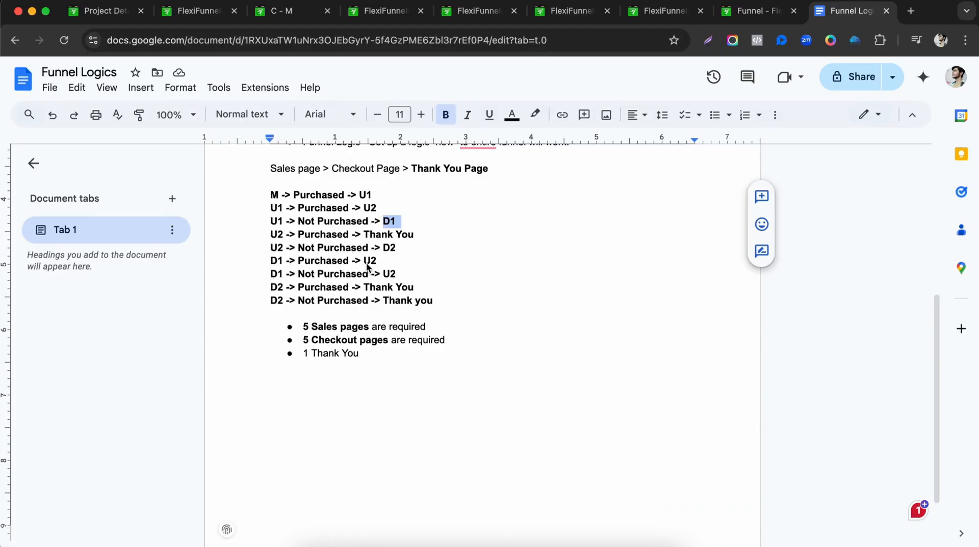
left_click_drag(364, 263, 378, 267)
left_click(265, 16)
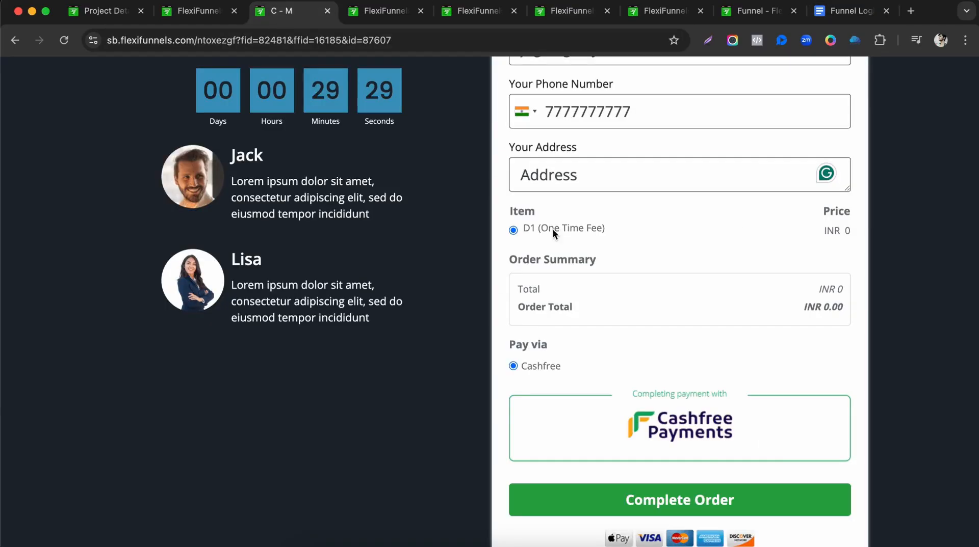
left_click(670, 502)
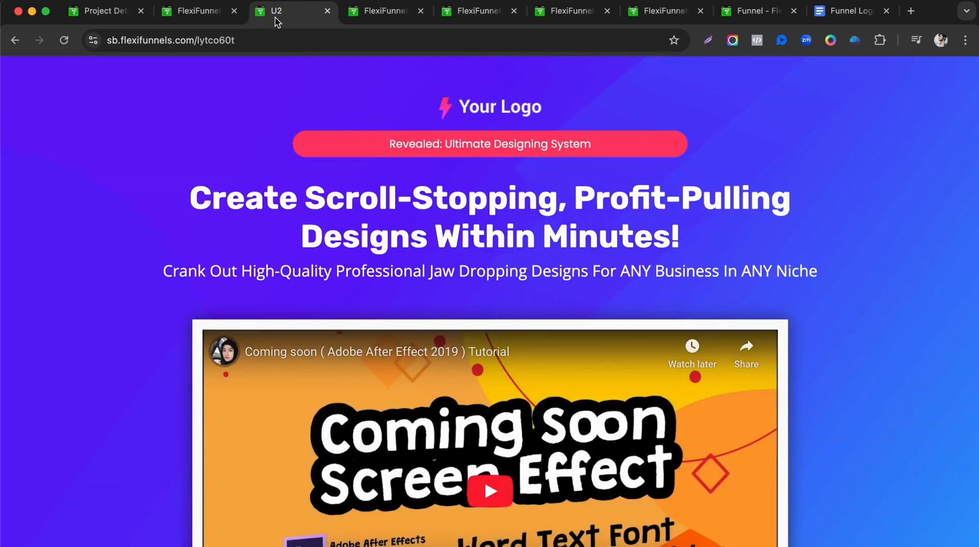
Mark U2's routes (purchase to Thank You, decline to D2) in the doc, then click No thanks on U2.
left_click(846, 16)
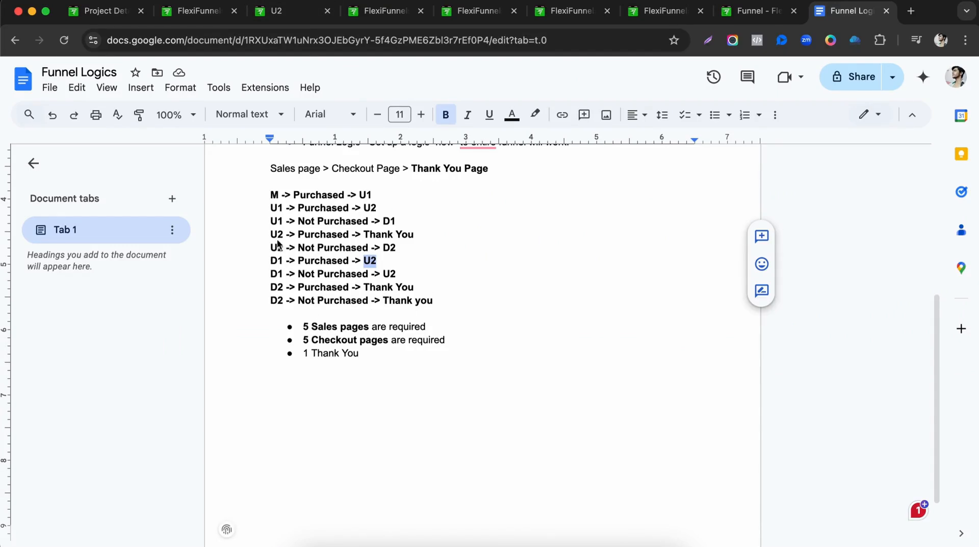
left_click_drag(364, 235, 418, 236)
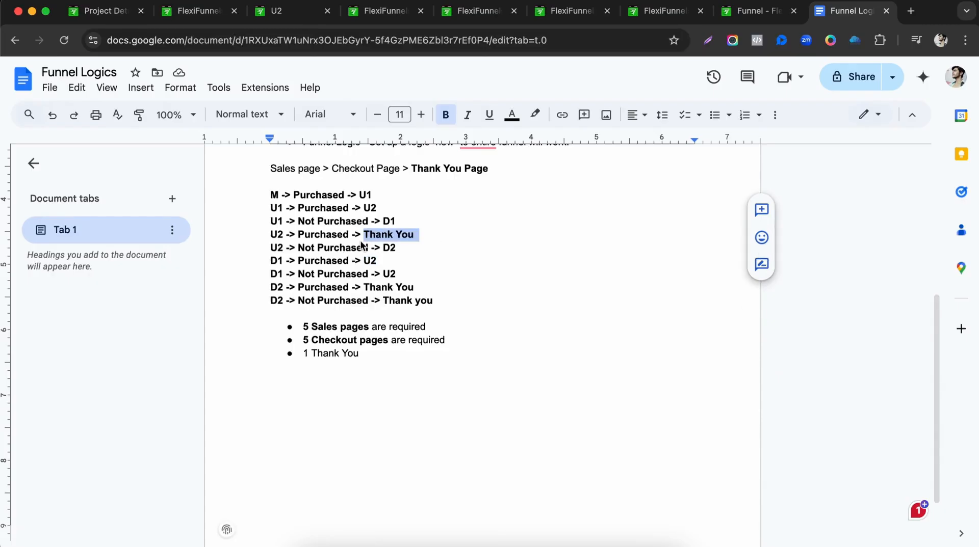
double_click(388, 248)
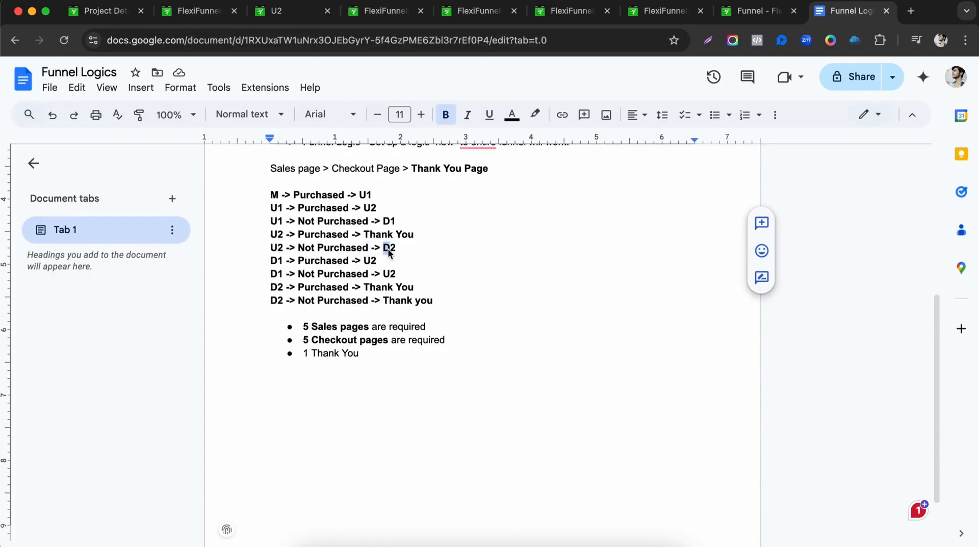
left_click(293, 18)
scroll(400, 255, "down", 8)
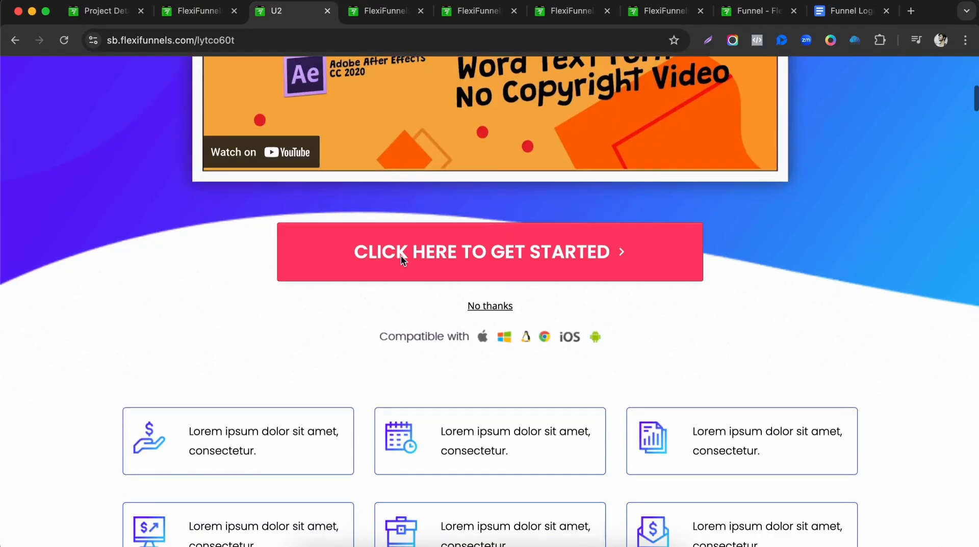
left_click(483, 311)
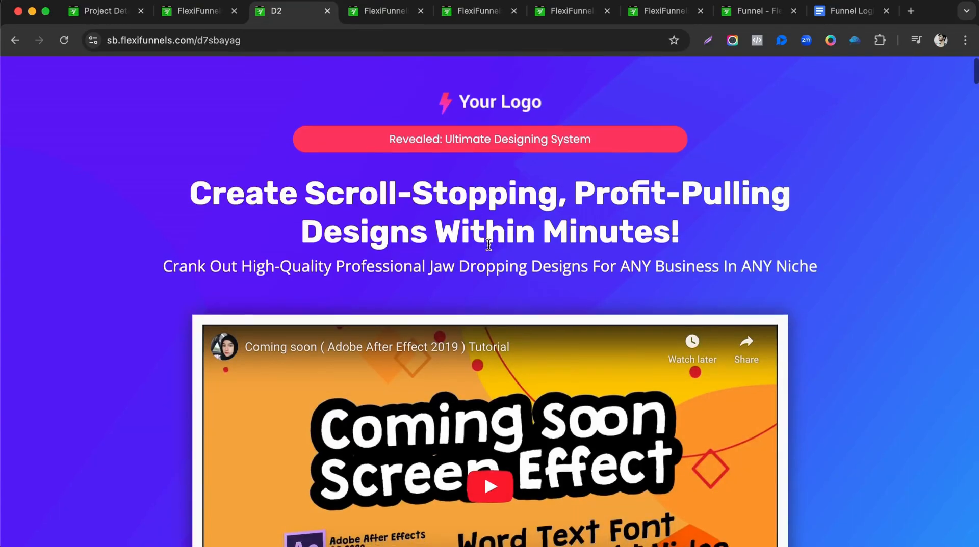
Mark that declining D2 leads to Thank You, then click No thanks on the live D2 page.
scroll(518, 263, "down", 10)
left_click(825, 10)
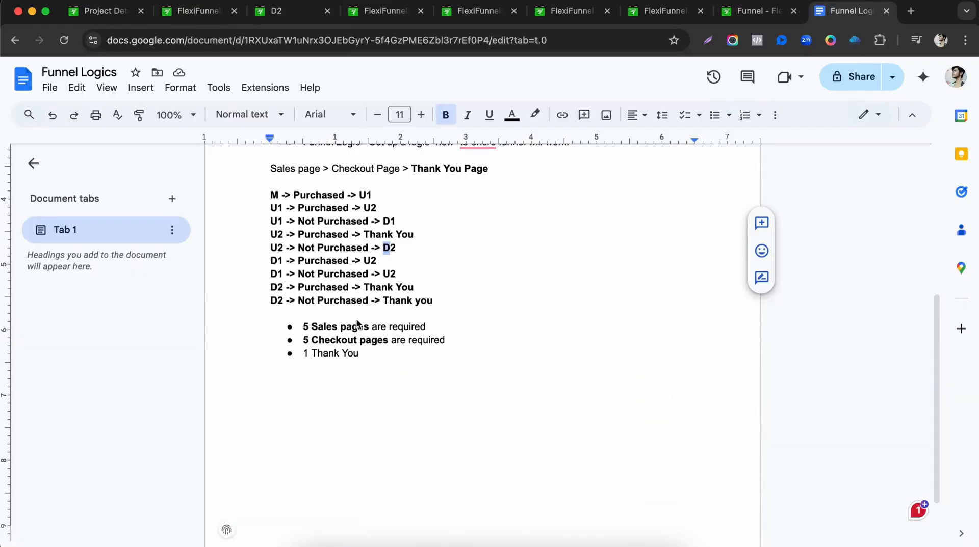
left_click_drag(382, 300, 430, 302)
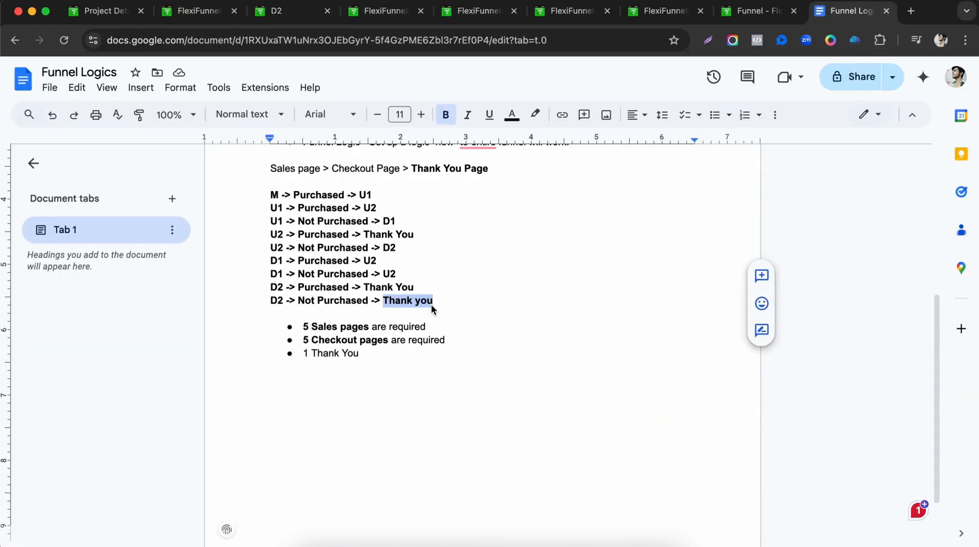
left_click(290, 12)
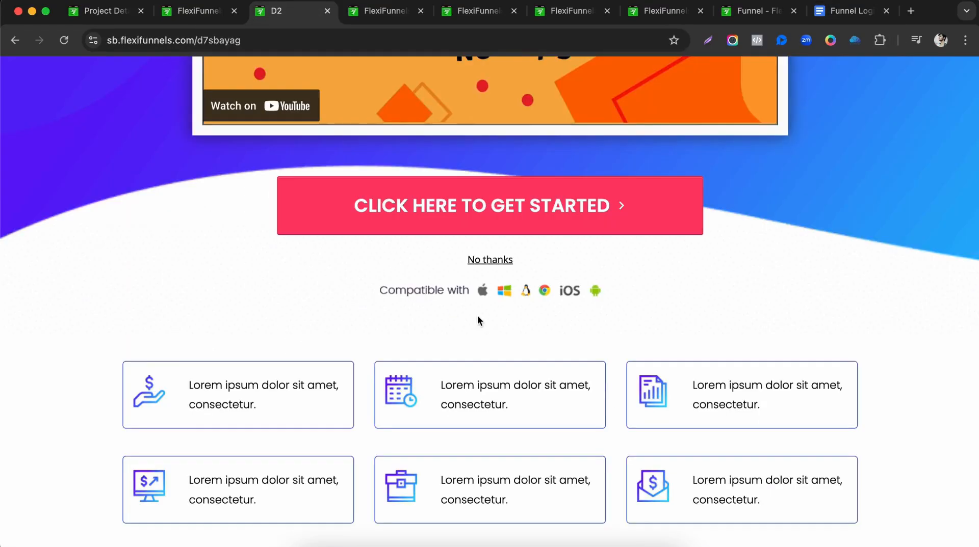
left_click(490, 260)
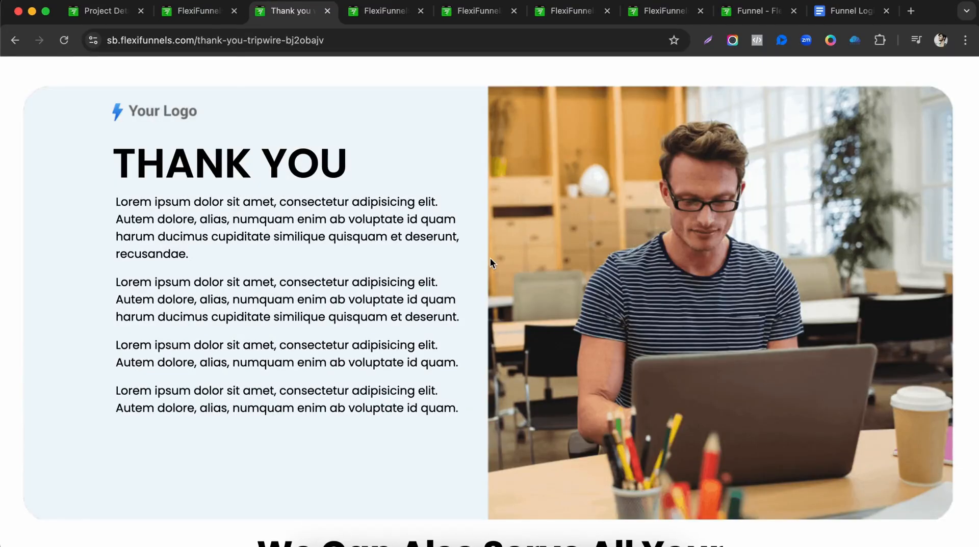